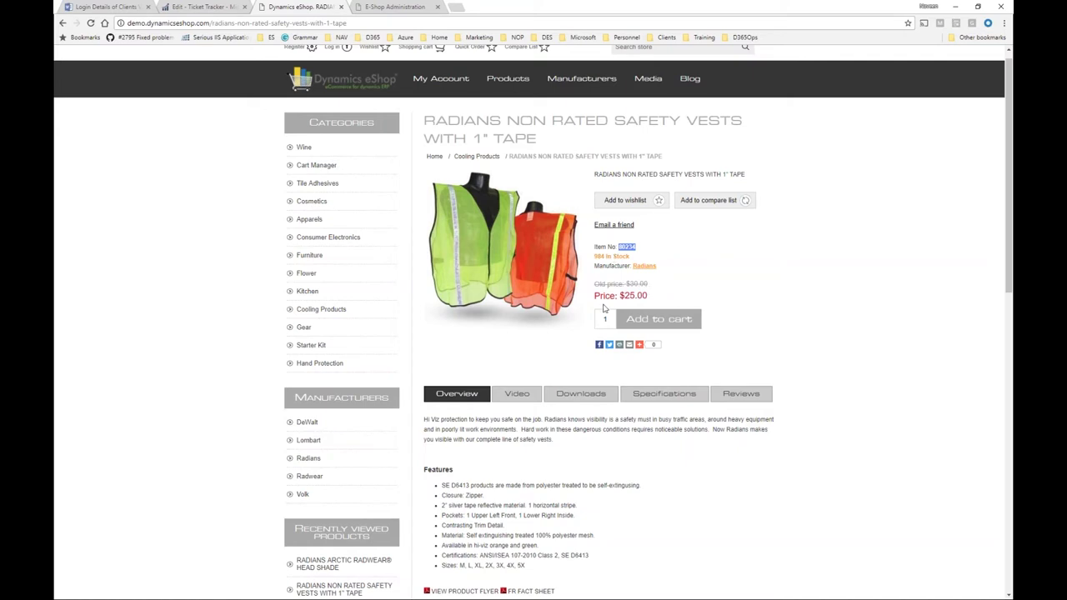
# Switch to the NAV item card for 80234 and select its 30.00 unit price.
pyautogui.moveTo(542, 284)
pyautogui.hotkey('alt', 'Tab')
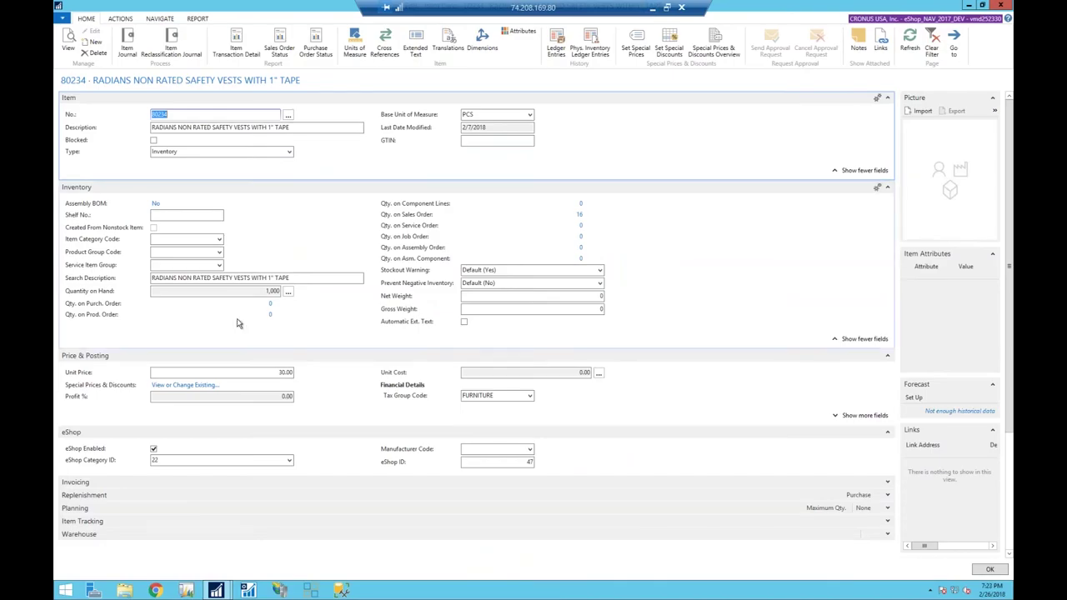
pyautogui.moveTo(275, 373); pyautogui.dragTo(304, 369)
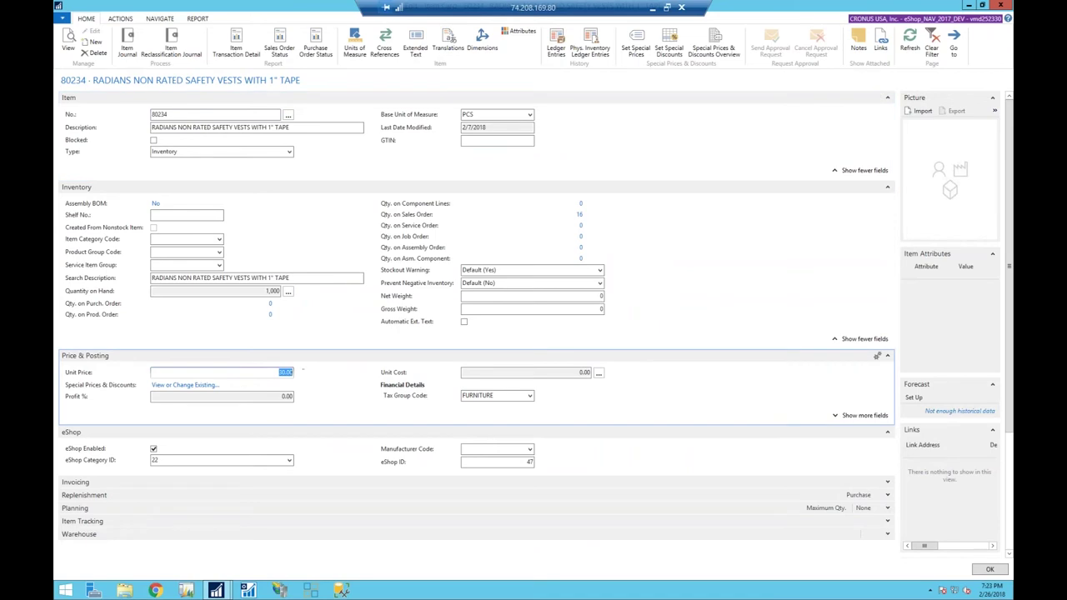
# Change item 80234's All Customers special sales price from 25.00 to 20.00.
pyautogui.click(212, 389)
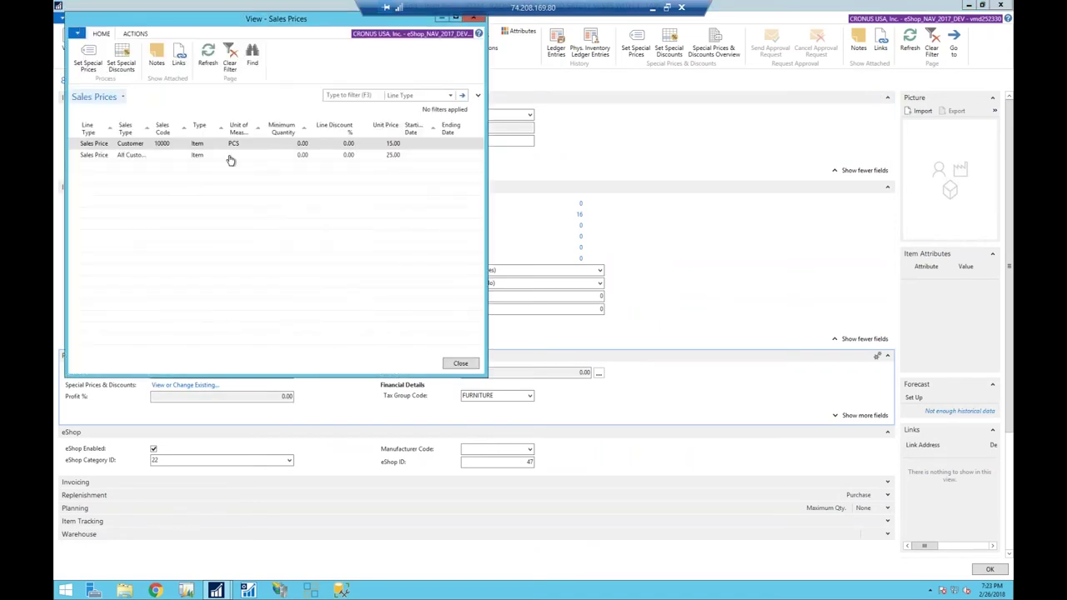
pyautogui.click(124, 158)
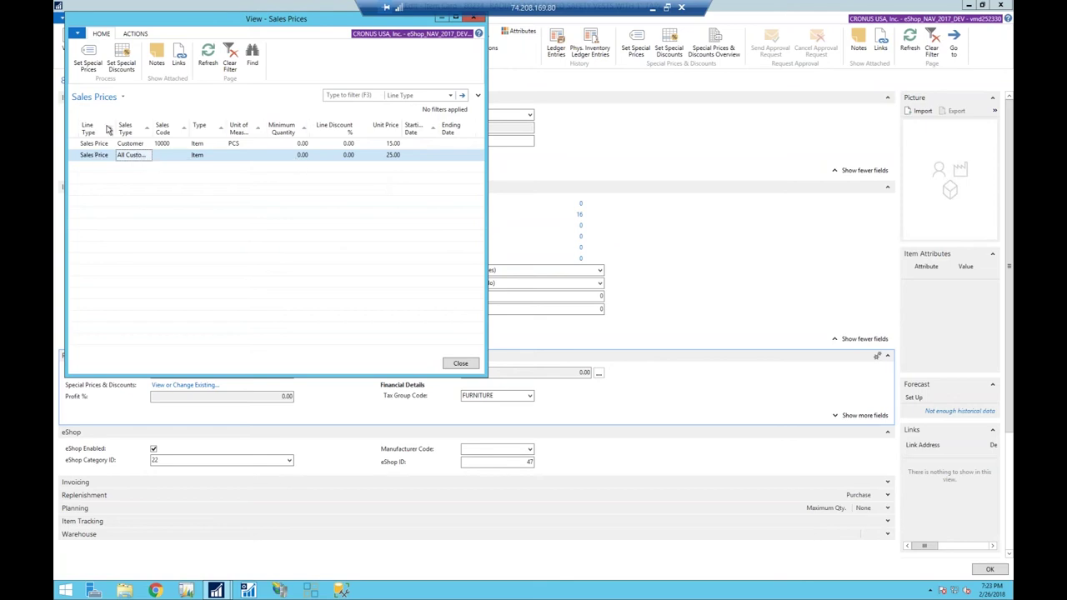
pyautogui.click(98, 68)
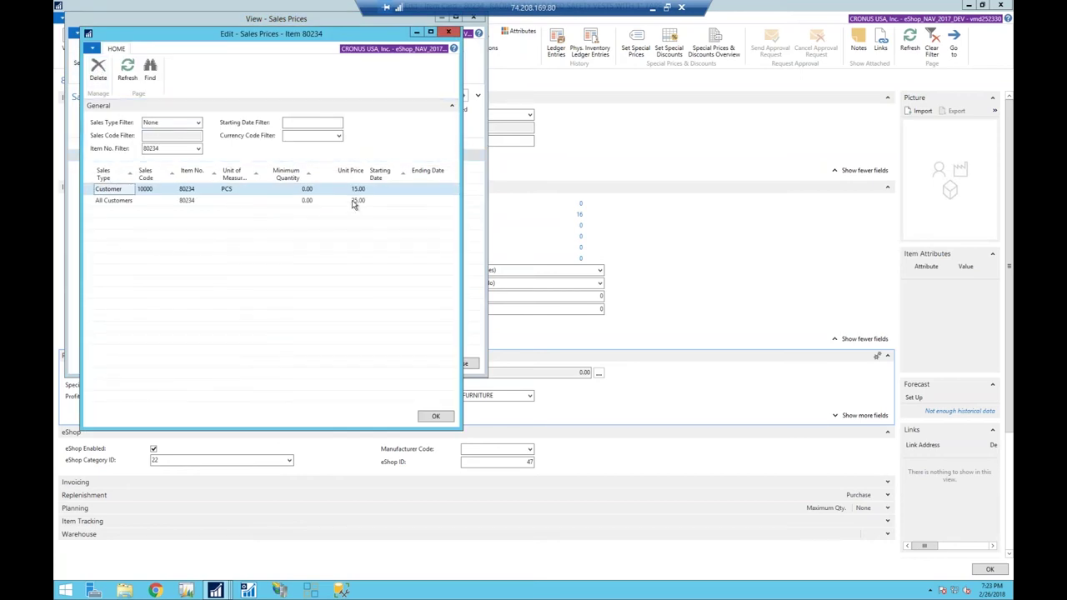
pyautogui.click(354, 201)
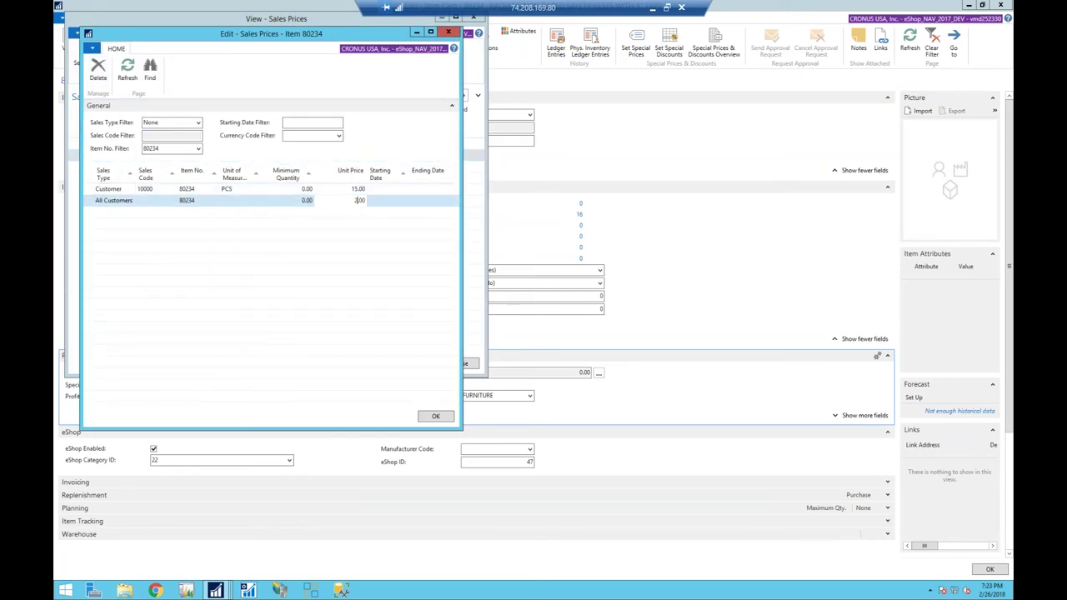
pyautogui.press('Up')
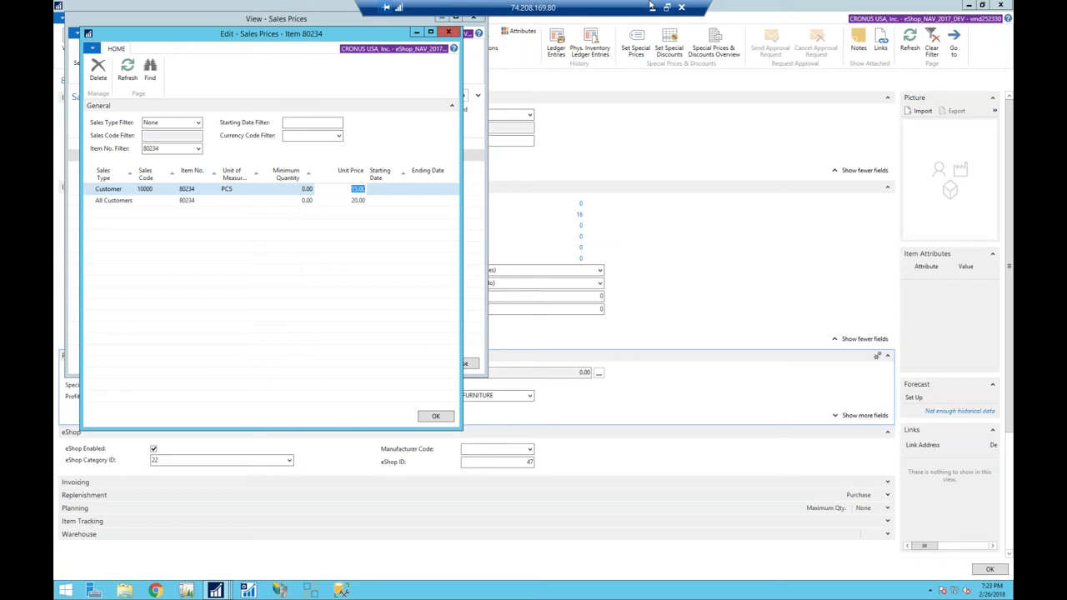
# Reload the vest's eShop product page to confirm it now shows $20.00.
pyautogui.click(651, 6)
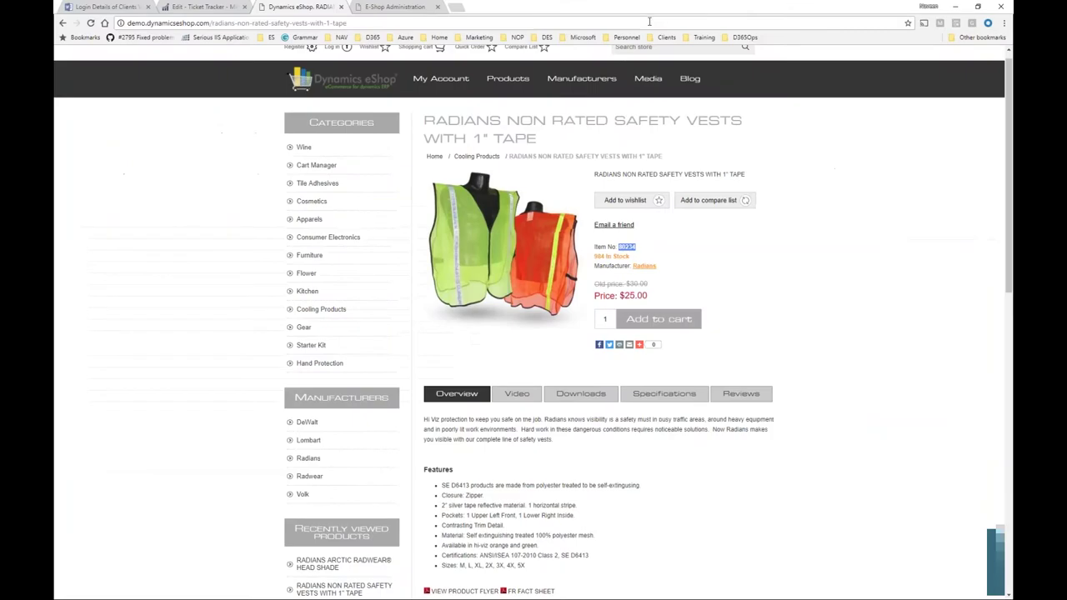
pyautogui.click(648, 22)
pyautogui.press('Return')
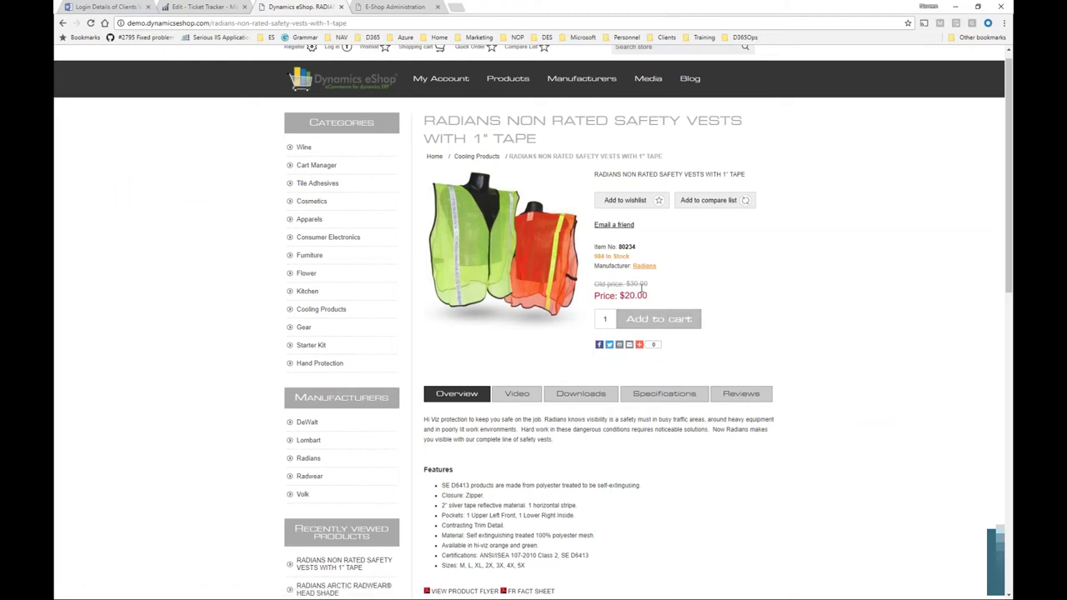
pyautogui.scroll(1, 649, 302)
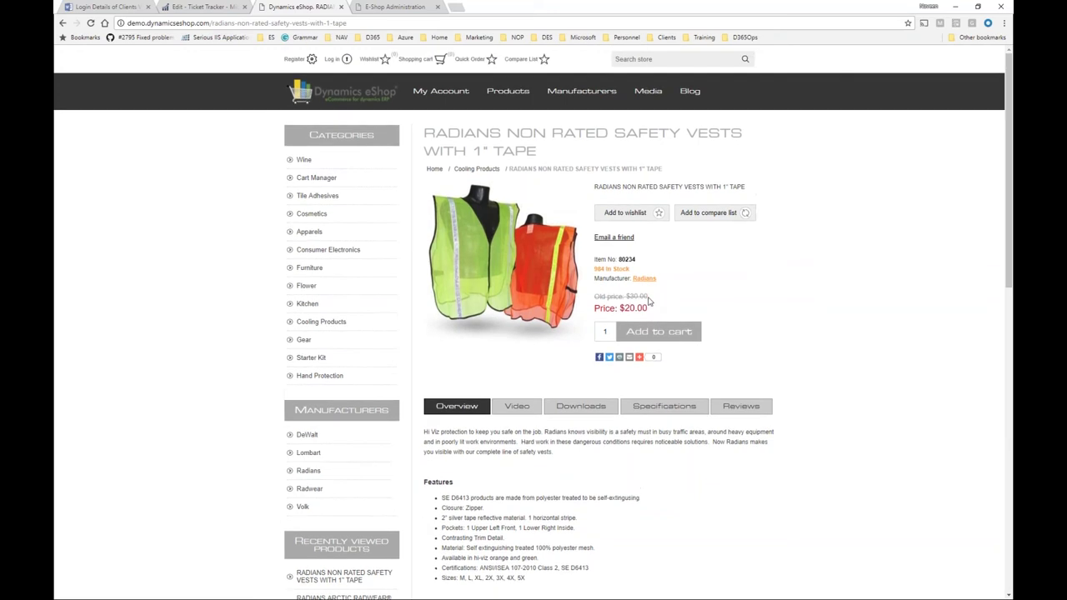
# Sign in to the eShop as the store admin and view the $15.00 customer price.
pyautogui.click(333, 60)
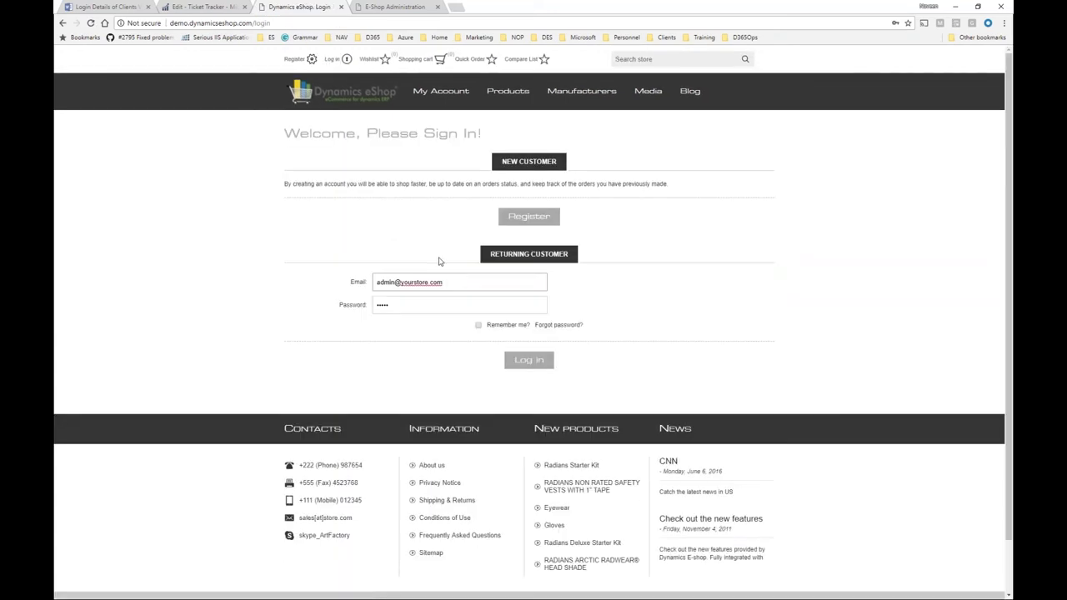
pyautogui.tripleClick(451, 279)
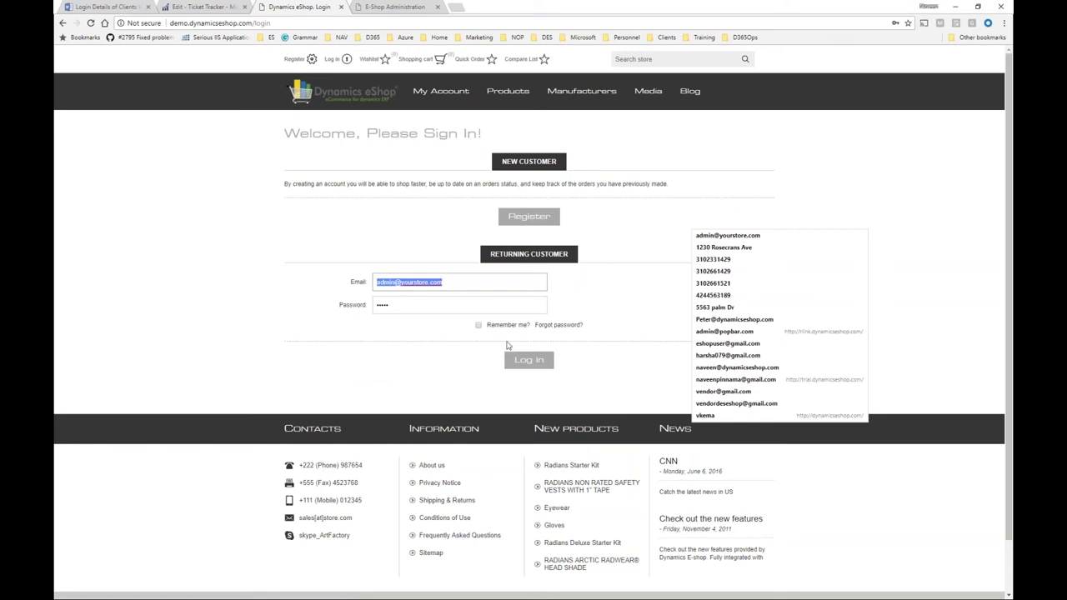
pyautogui.click(527, 365)
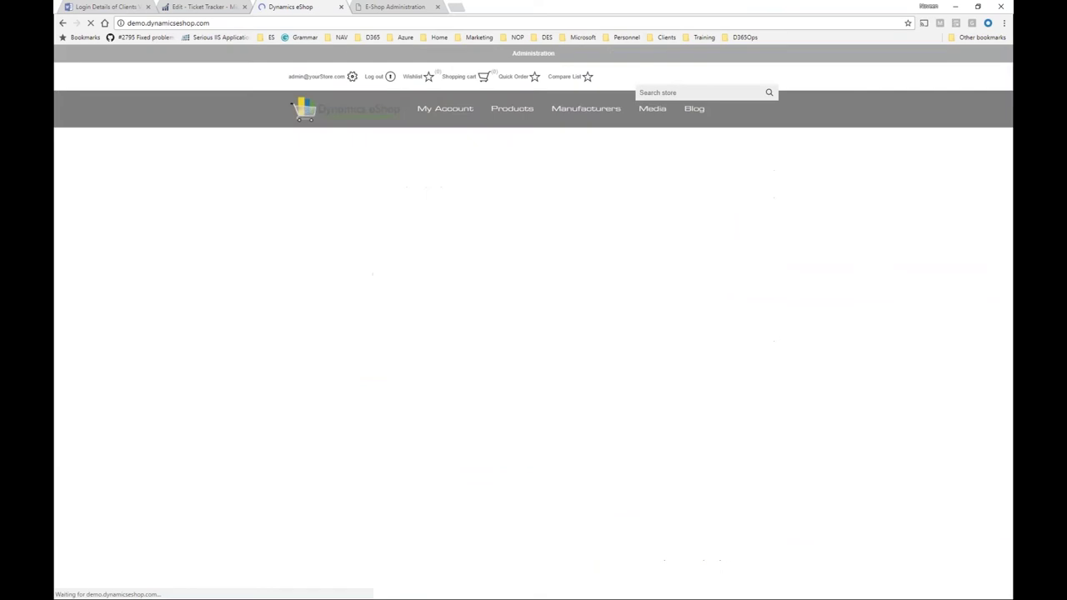
pyautogui.scroll(-4, 720, 350)
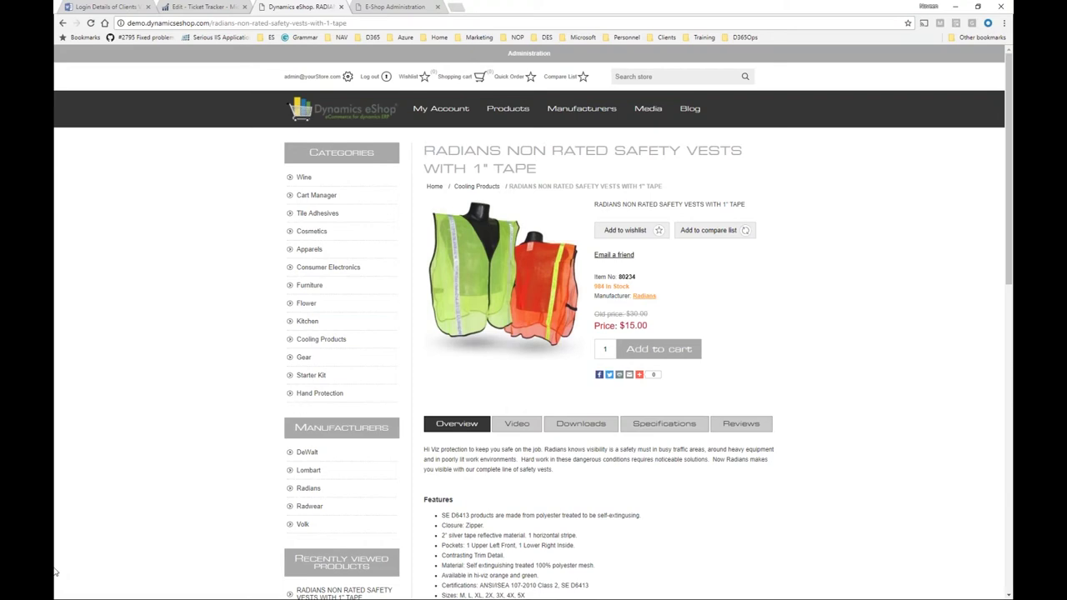
pyautogui.hotkey('alt', 'Tab')
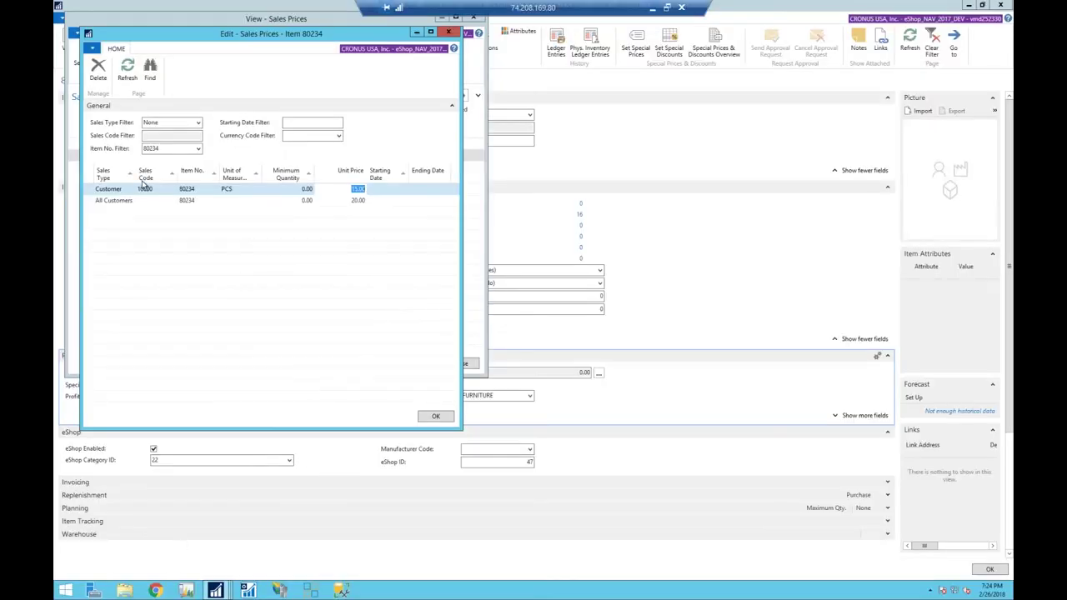
# Look up the 15.00 line's sales code to confirm it is customer 10000, The Cannon Group PLC.
pyautogui.click(145, 189)
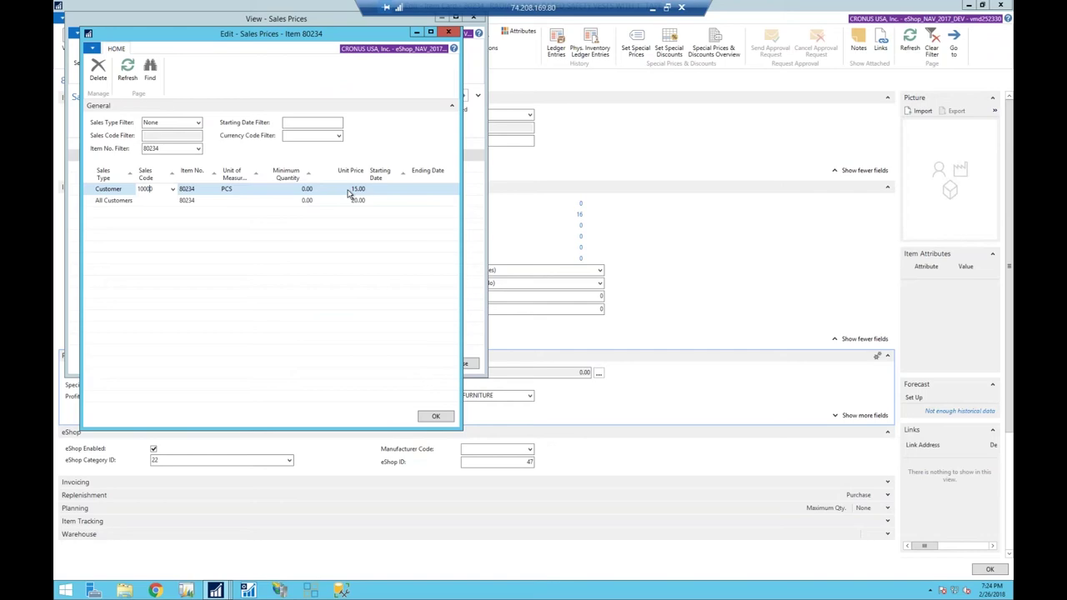
pyautogui.click(172, 189)
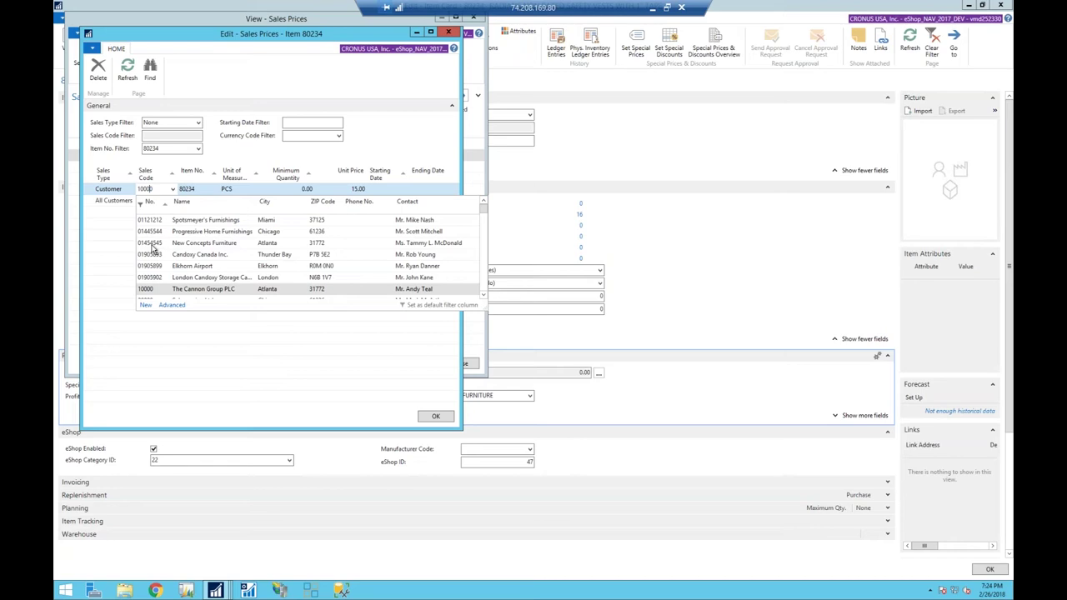
pyautogui.click(133, 203)
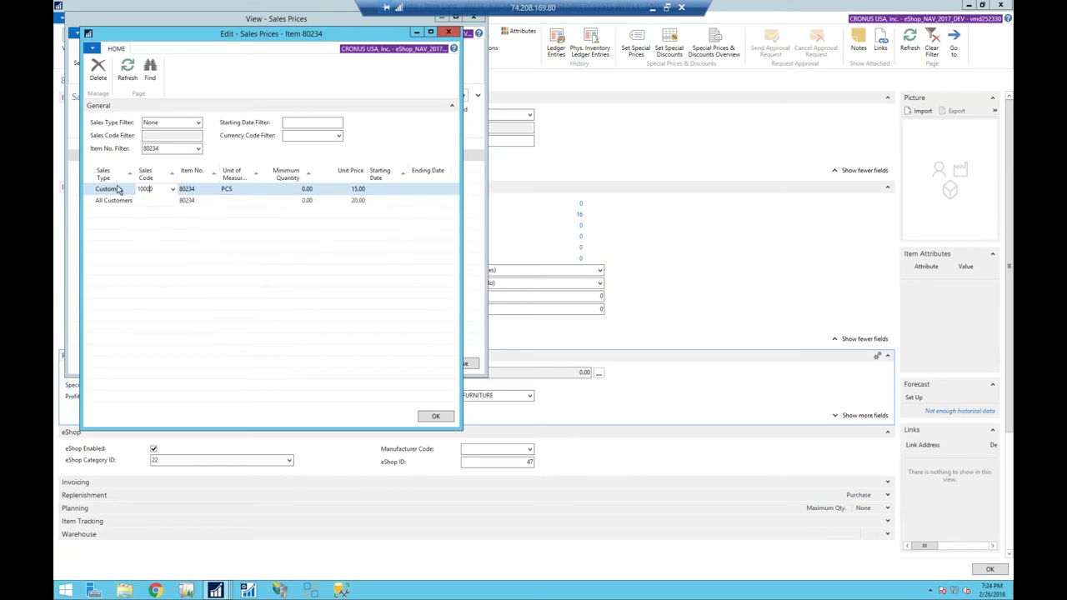
pyautogui.click(121, 189)
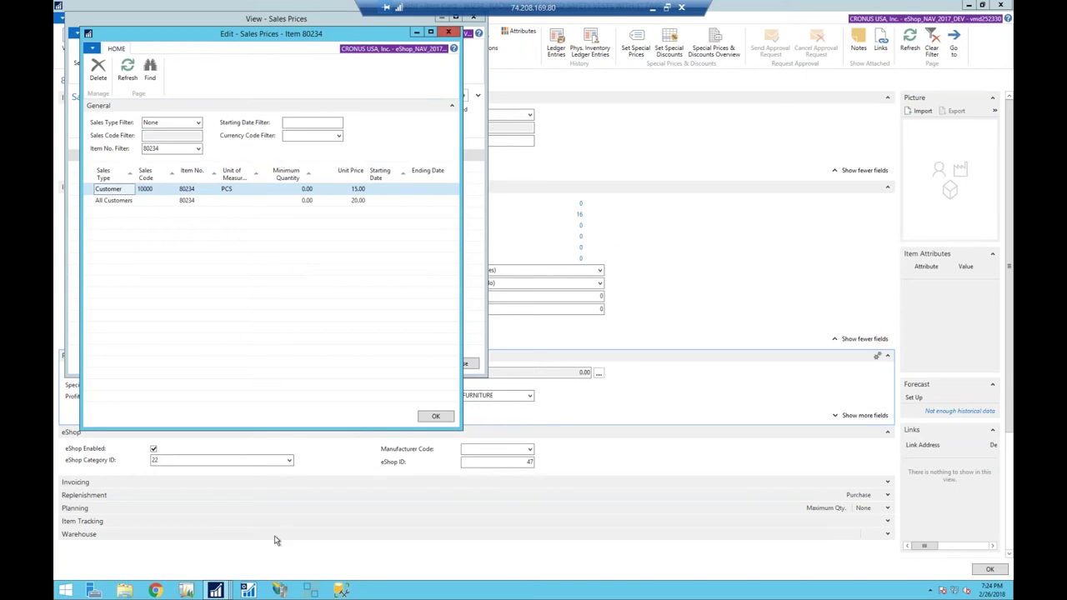
# Close the sales prices editor, the sales prices overview and the item card.
pyautogui.press('Escape')
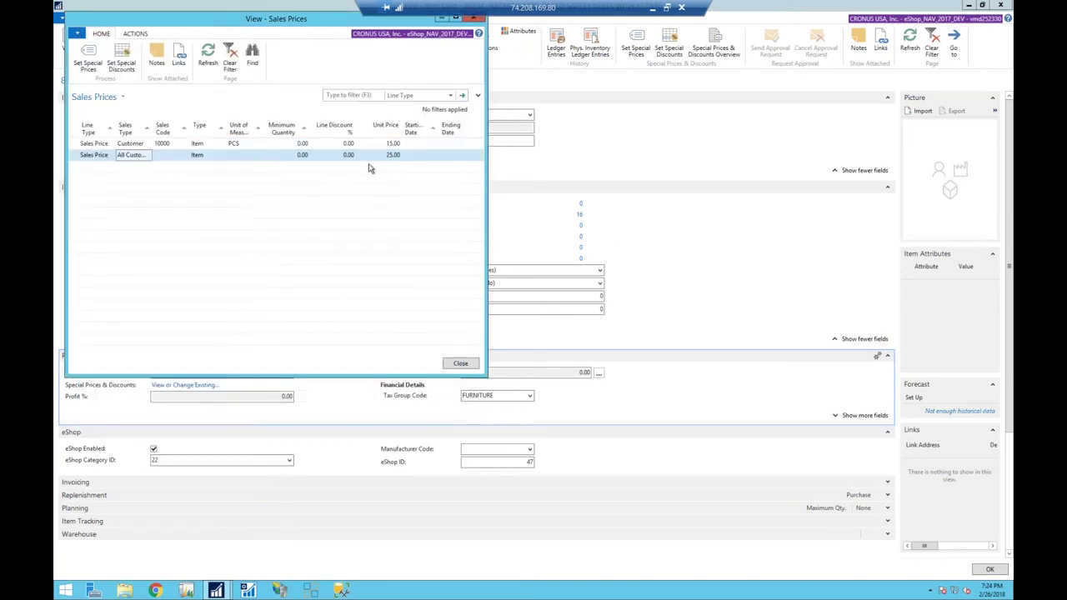
pyautogui.press('Escape')
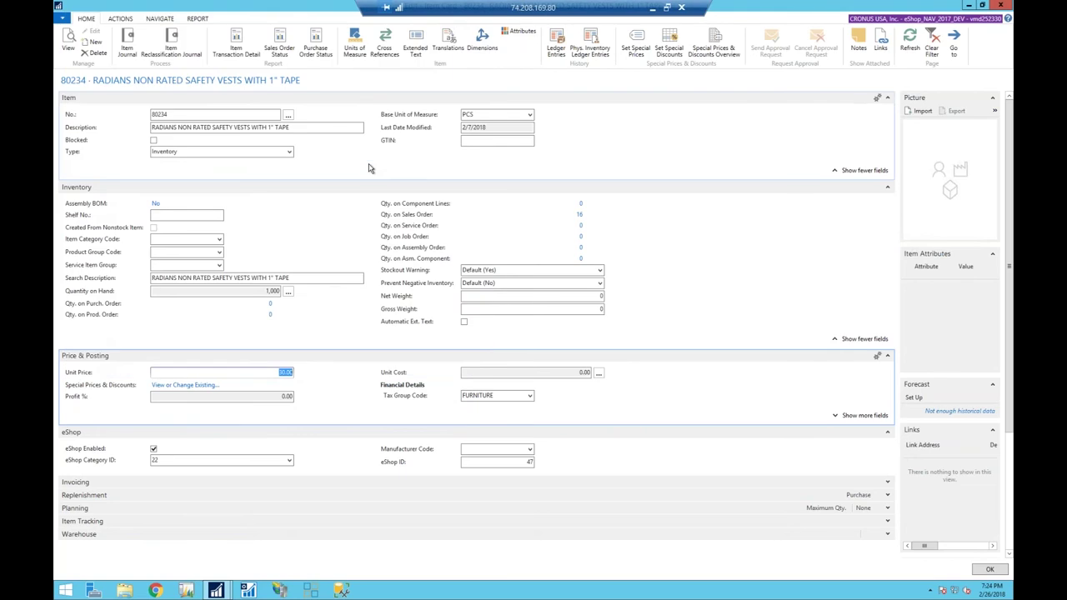
pyautogui.press('Escape')
# Refresh the E-Shop Users list and confirm the admin user is linked to customer 10000.
pyautogui.click(93, 209)
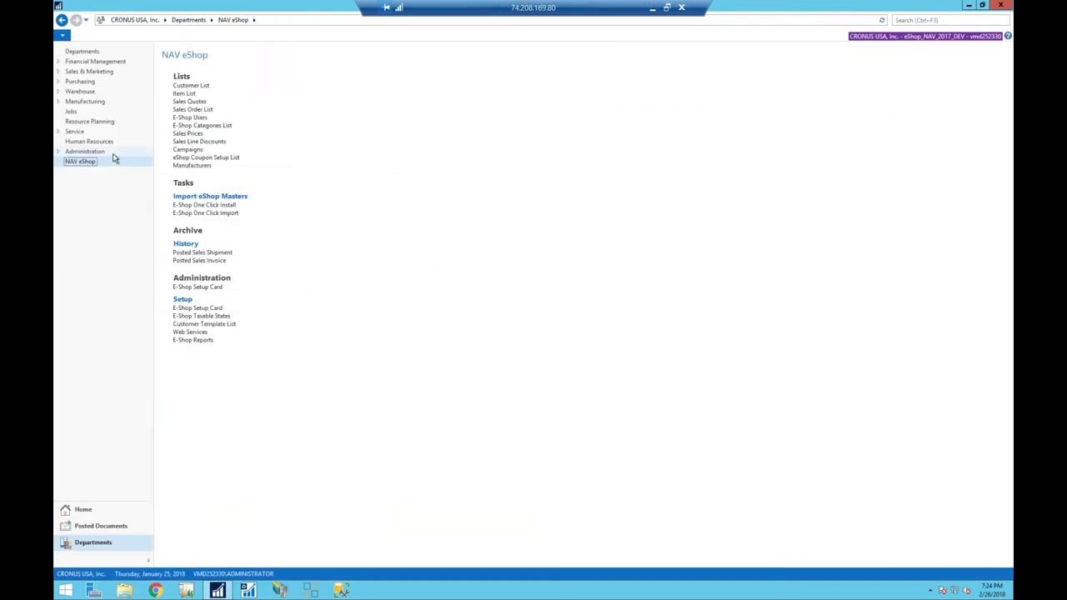
pyautogui.click(190, 118)
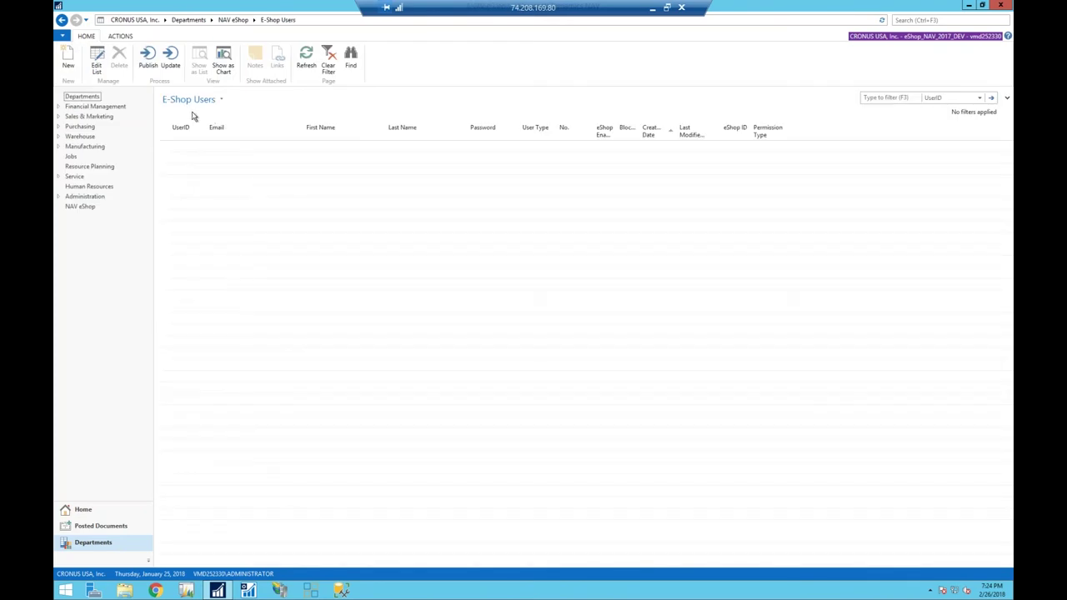
pyautogui.click(308, 66)
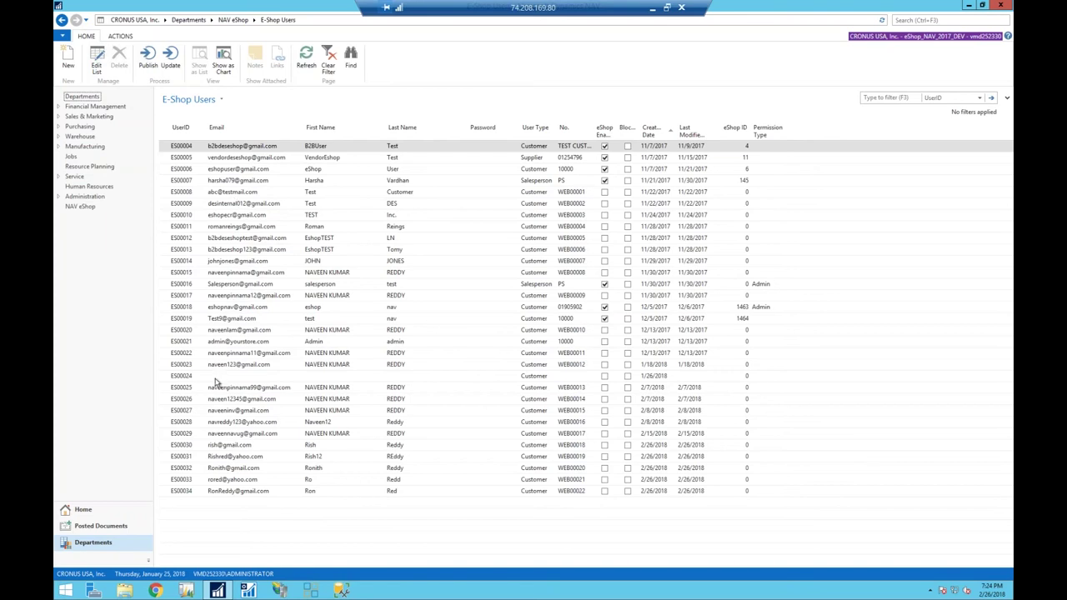
pyautogui.click(240, 342)
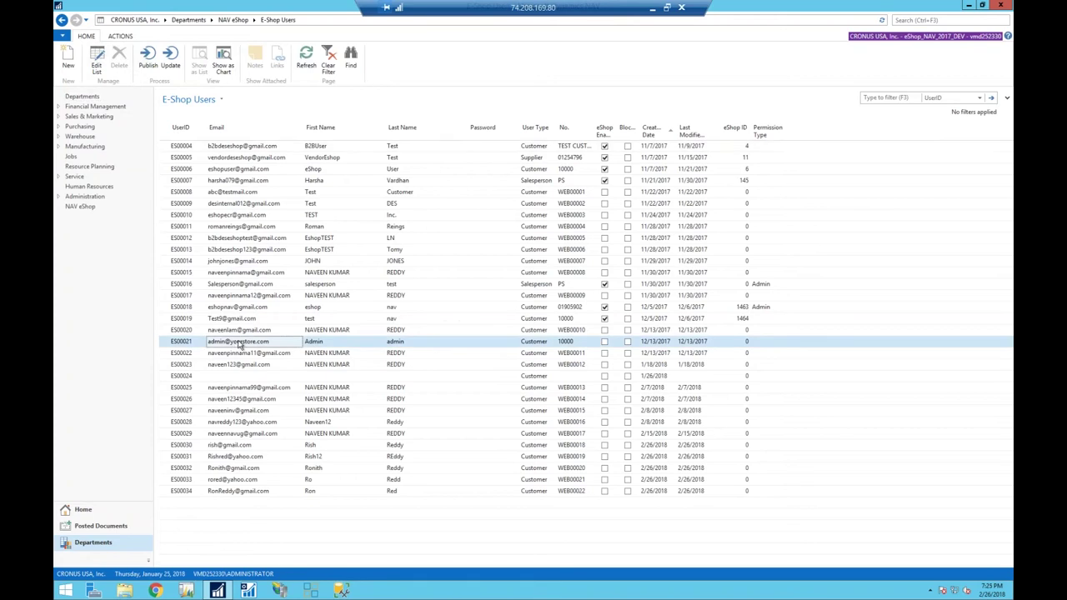
pyautogui.click(562, 345)
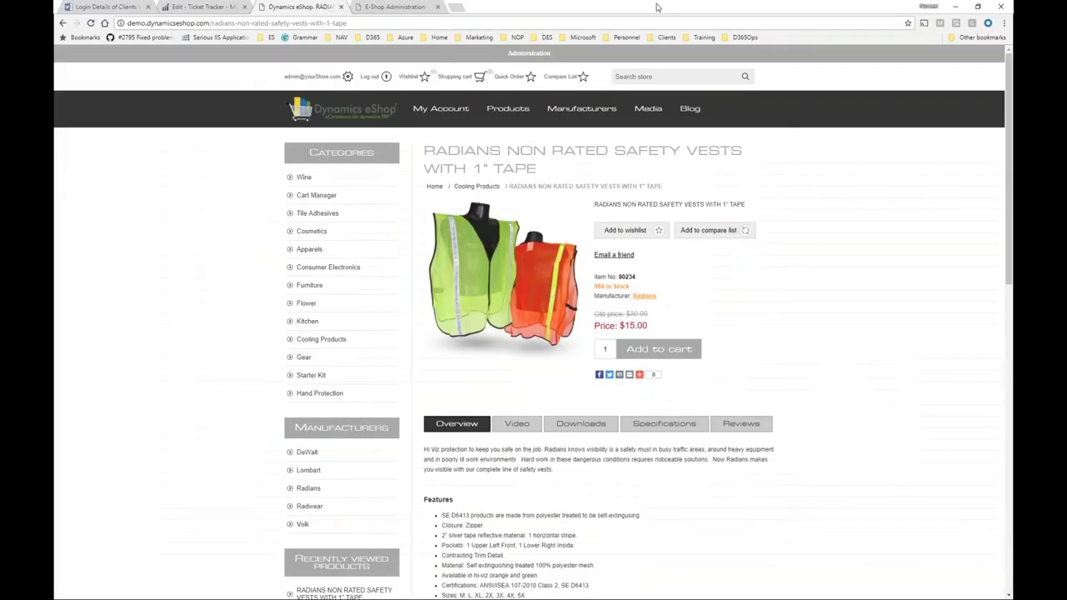
pyautogui.click(653, 7)
# View the vest's product flyer, then its Video, Downloads, Specifications and Reviews tabs.
pyautogui.scroll(-3, 778, 313)
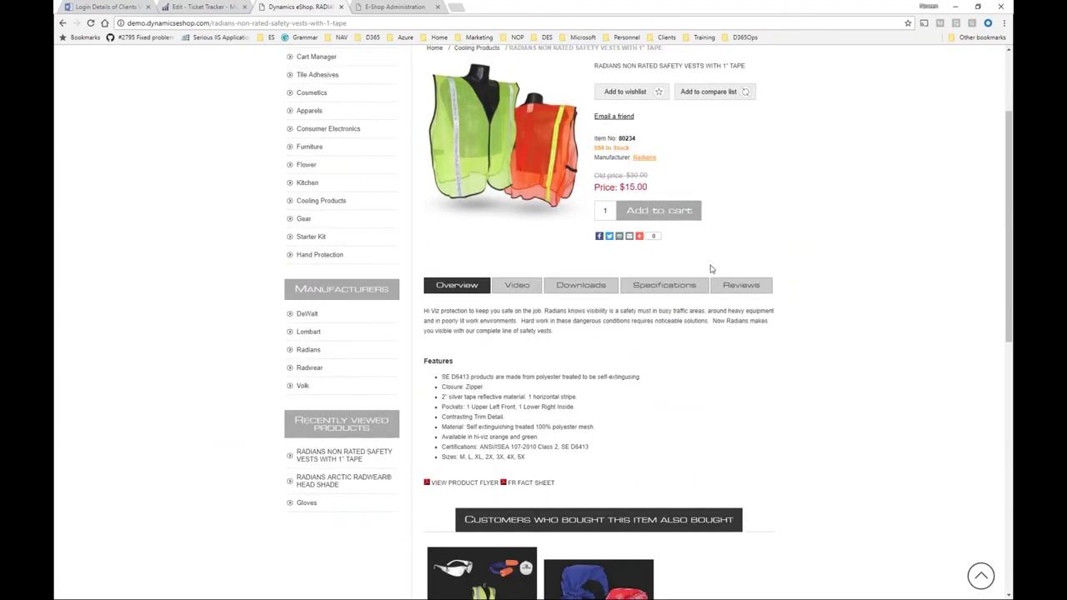
pyautogui.scroll(1, 711, 268)
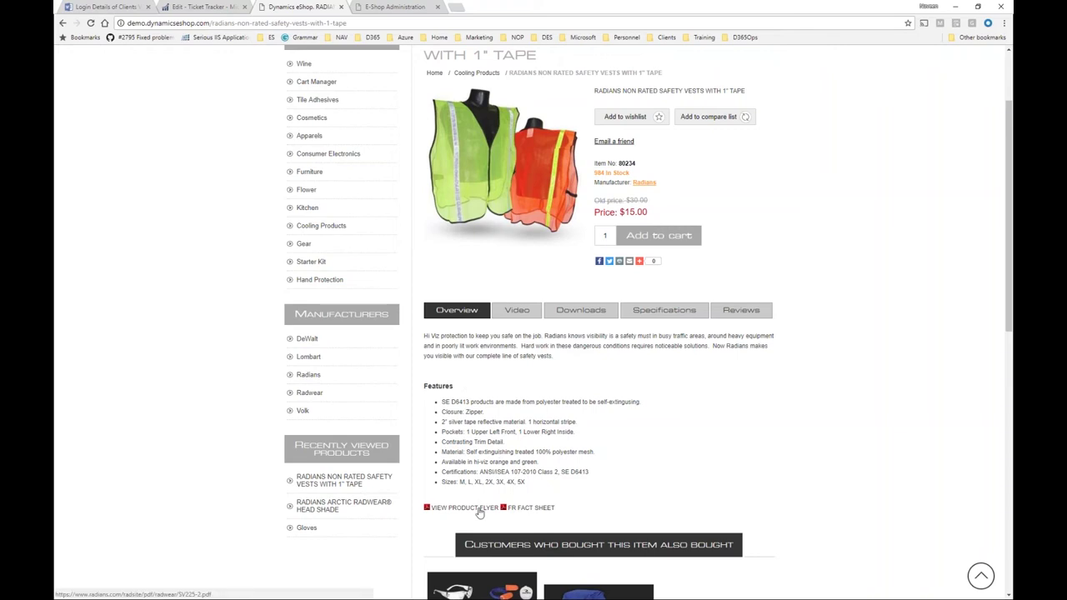
pyautogui.click(478, 509)
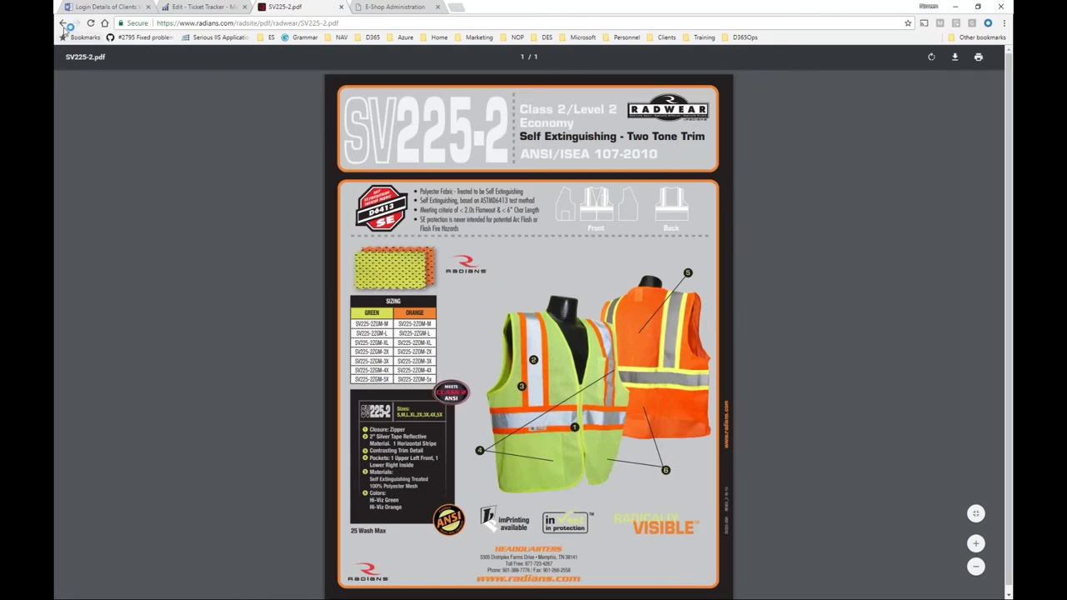
pyautogui.click(62, 23)
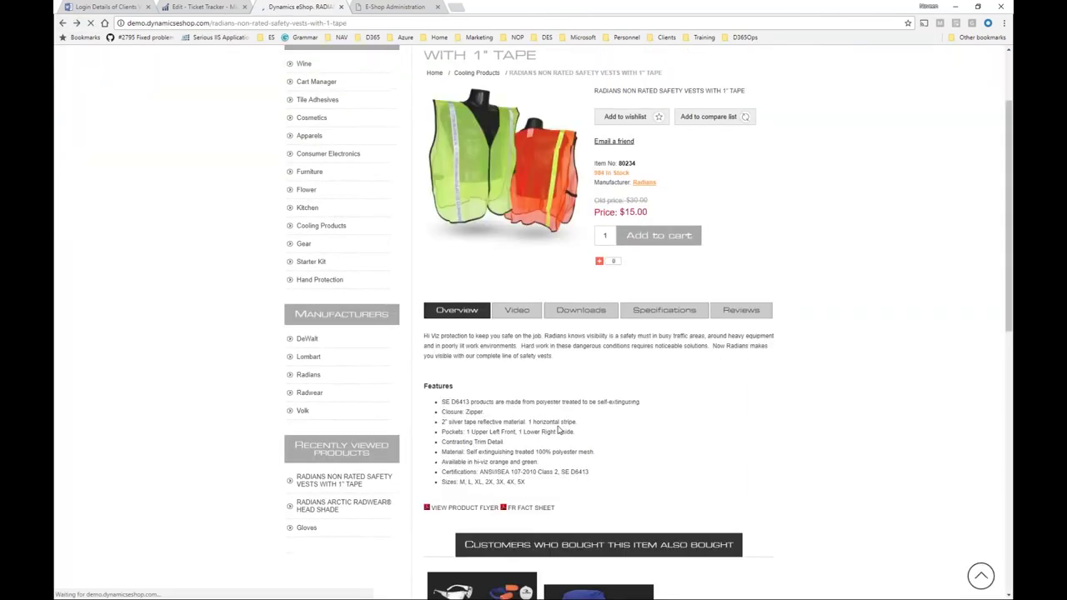
pyautogui.click(517, 311)
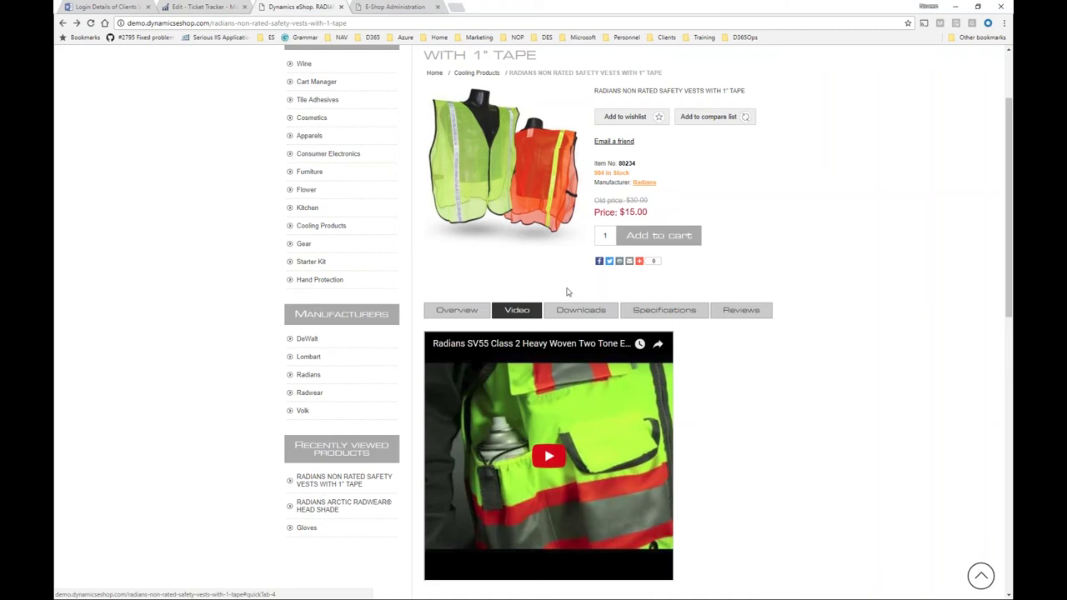
pyautogui.click(575, 312)
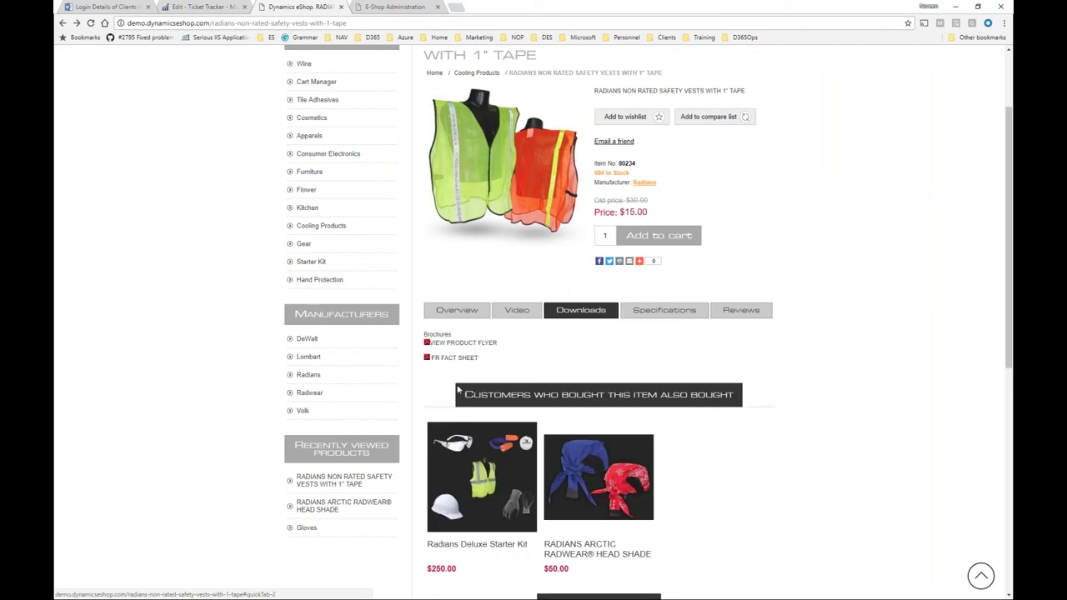
pyautogui.click(657, 313)
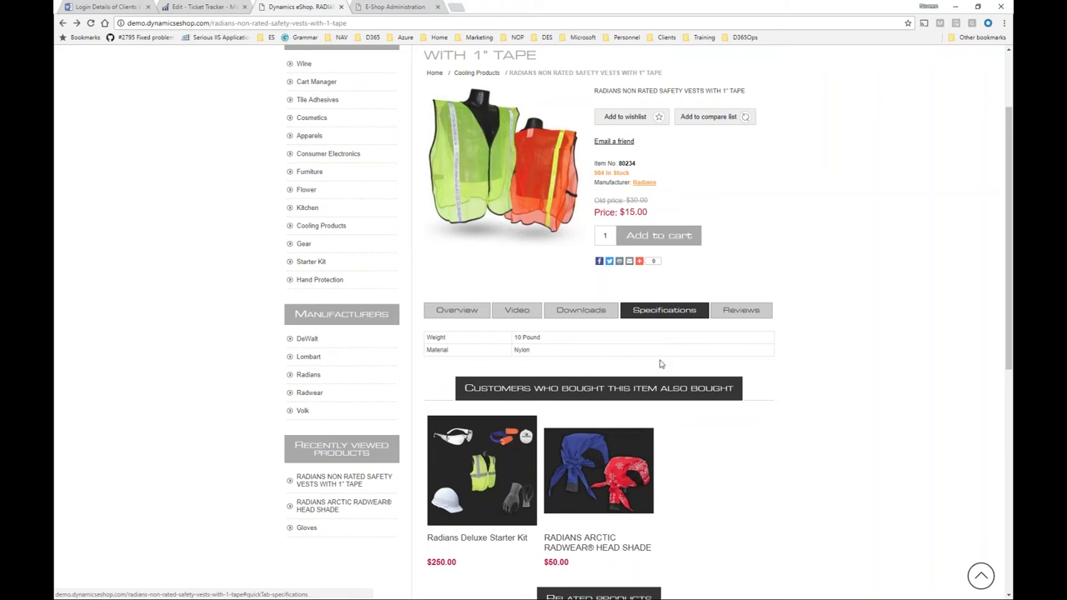
pyautogui.scroll(2, 659, 364)
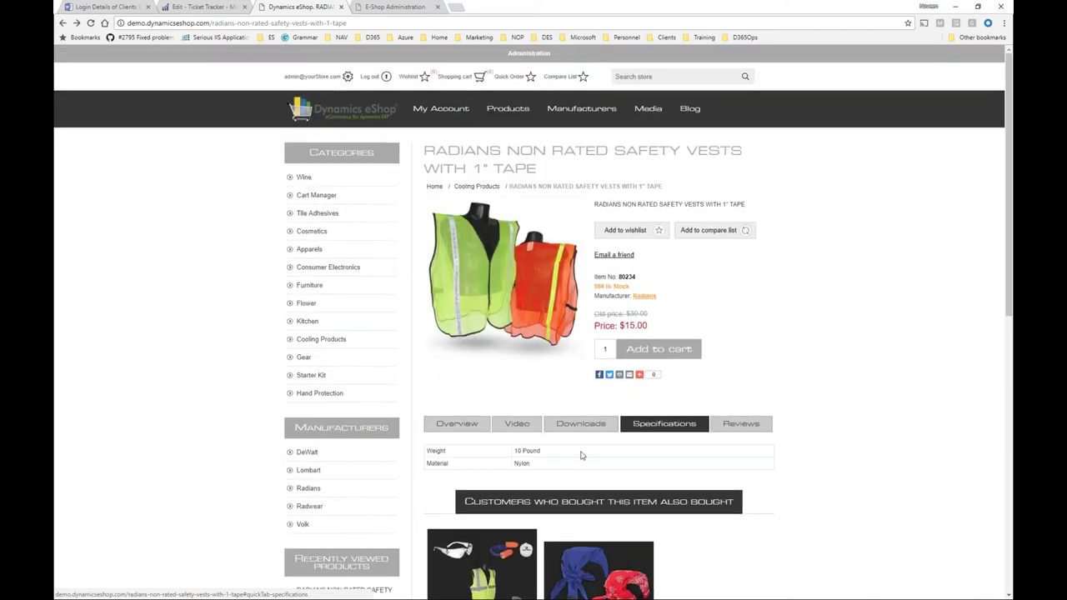
pyautogui.click(735, 422)
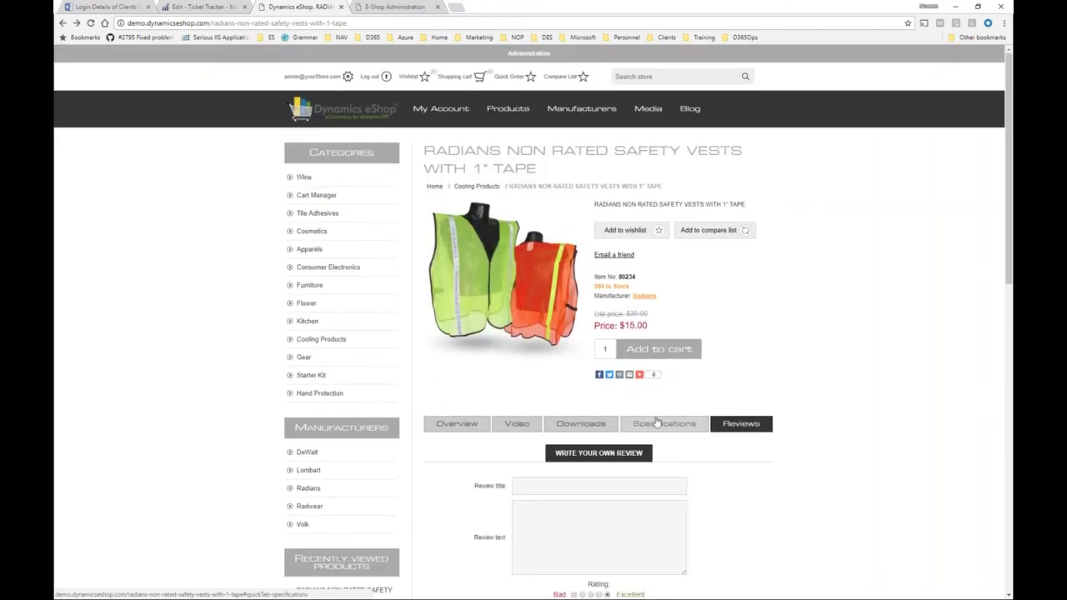
# Open the eShop Administration area in a new browser tab.
pyautogui.rightClick(539, 55)
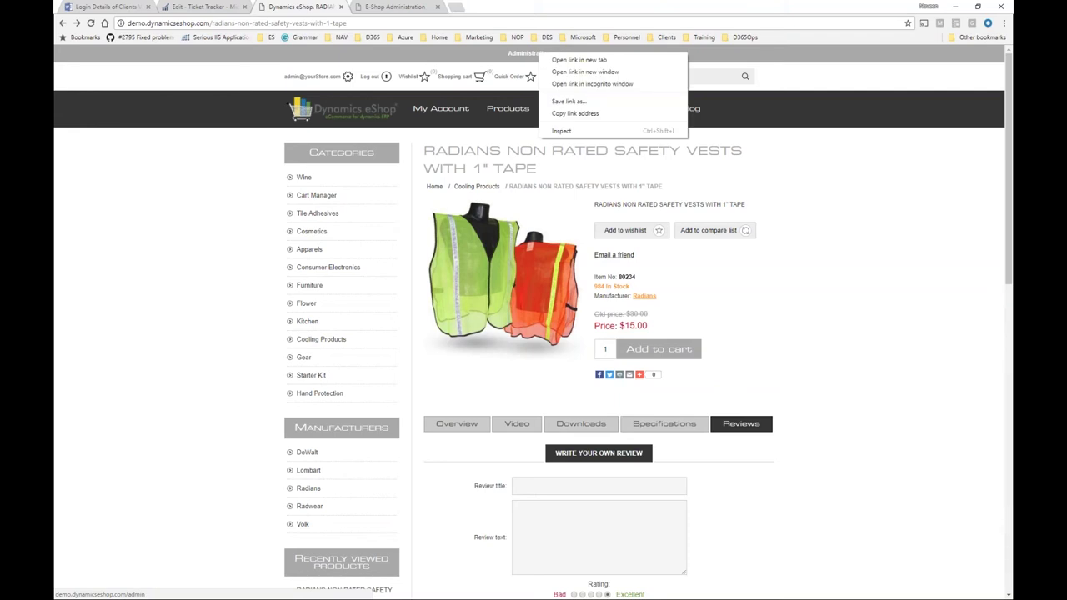
pyautogui.click(546, 61)
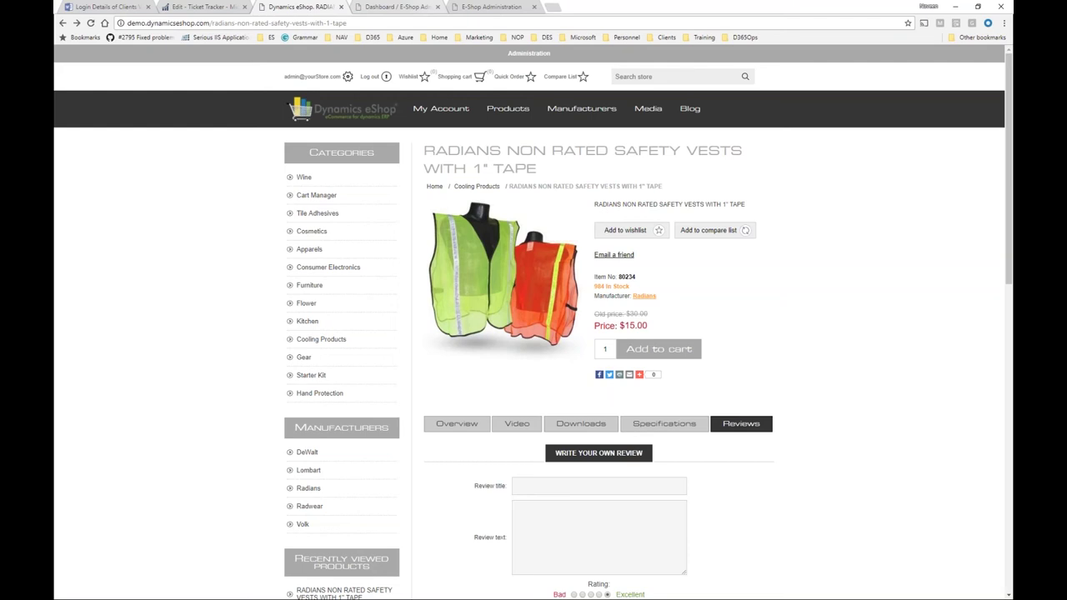
pyautogui.click(429, 7)
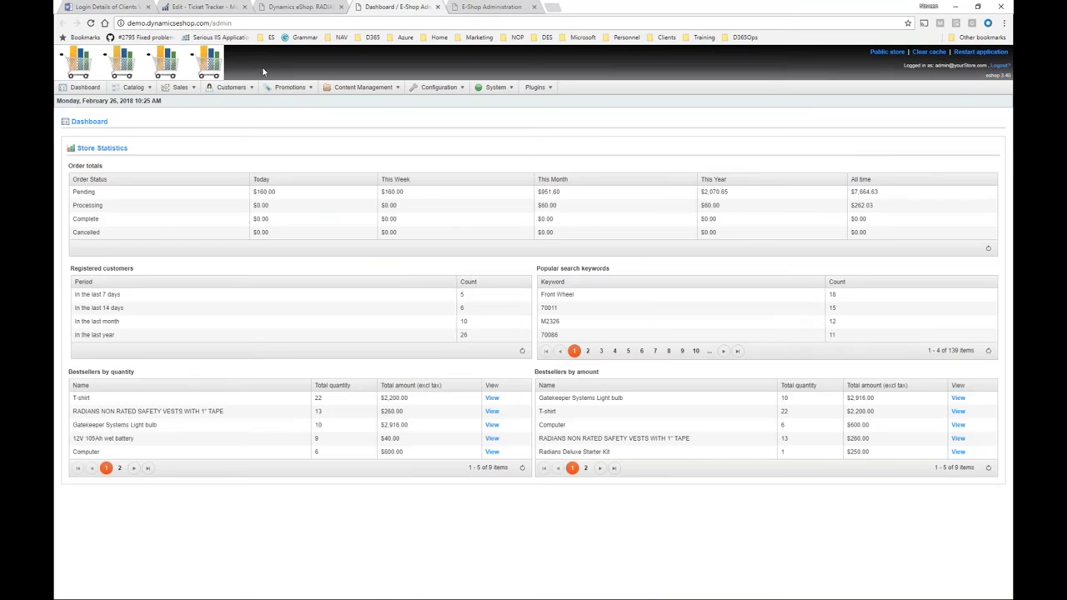
# Go to Catalog > Products > Manage Products and focus the SKU search field.
pyautogui.moveTo(151, 89)
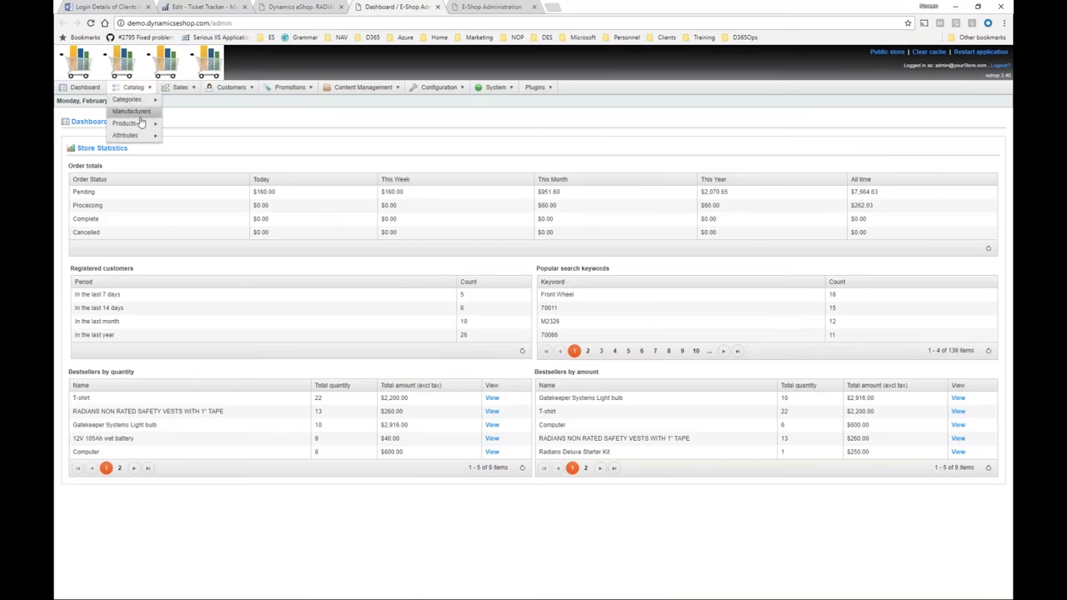
pyautogui.moveTo(138, 123)
pyautogui.click(197, 128)
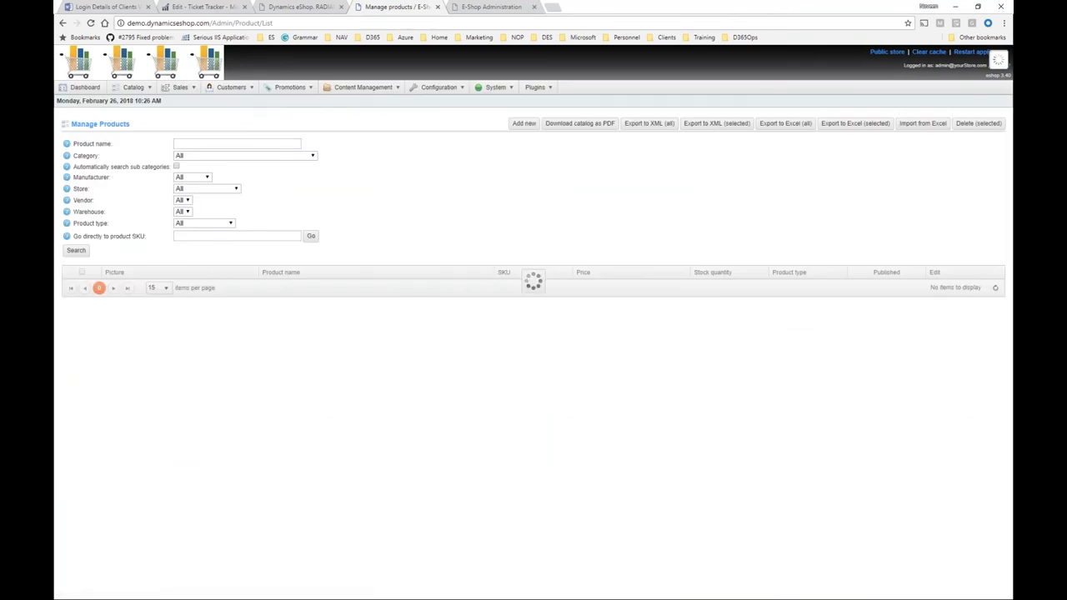
pyautogui.click(218, 236)
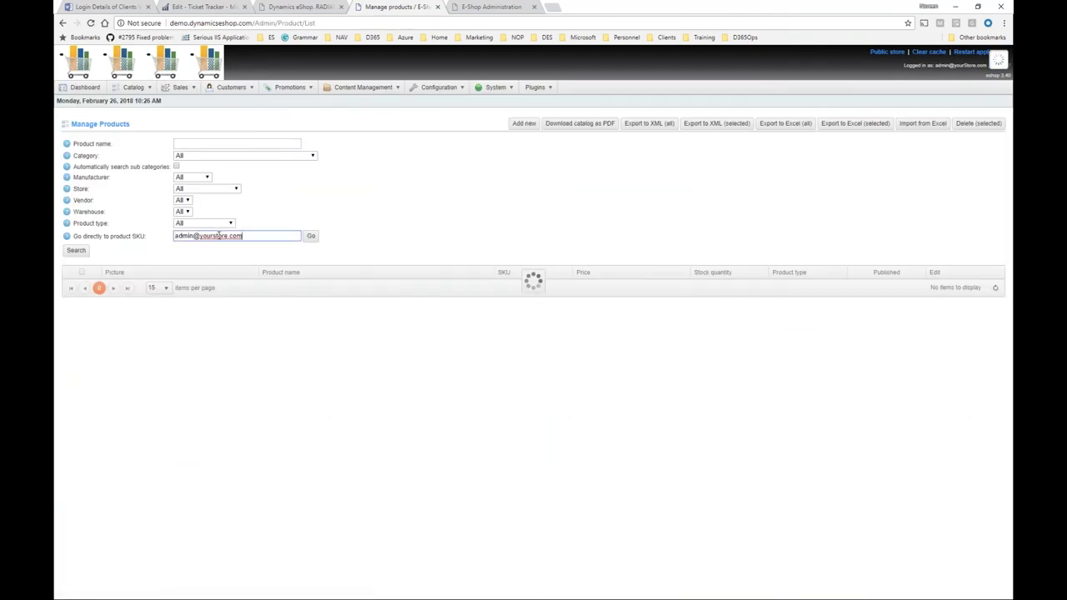
# Copy item number 80234 from the product page into the Go directly to product SKU field.
pyautogui.click(329, 5)
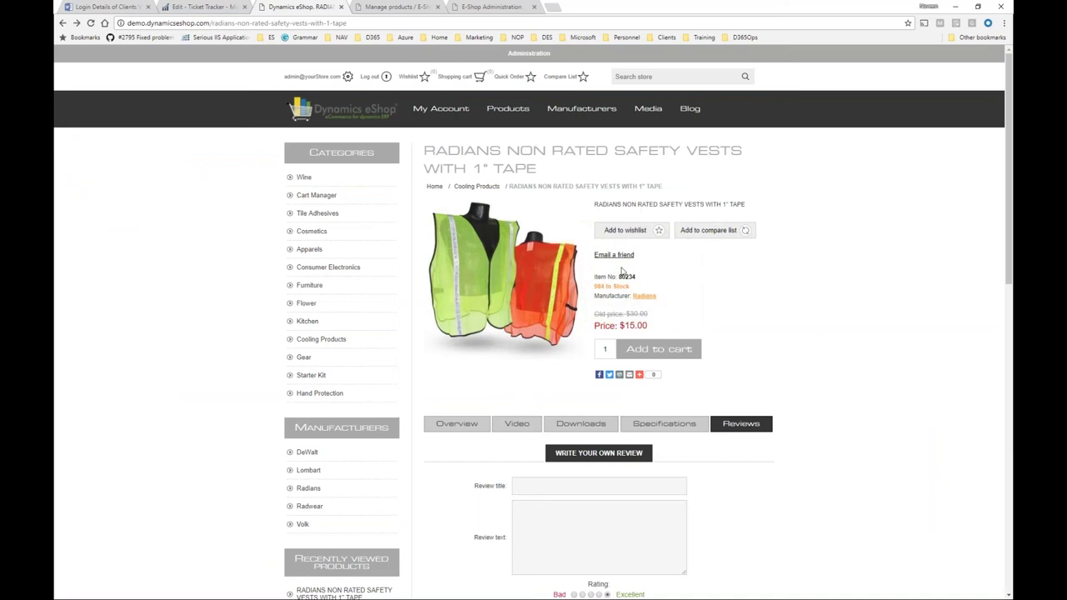
pyautogui.rightClick(611, 277)
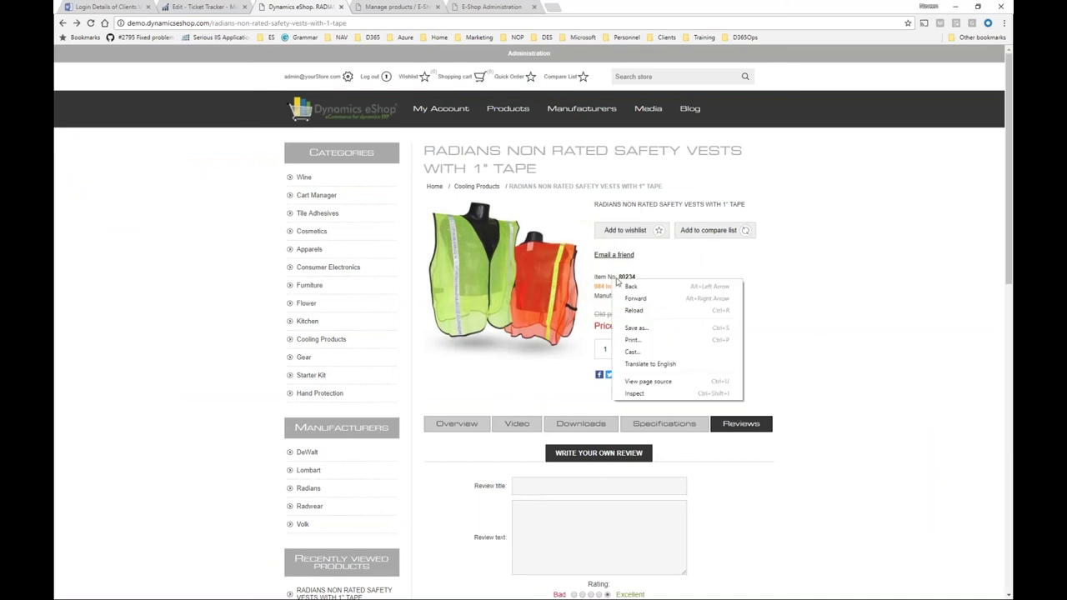
pyautogui.press('Escape')
pyautogui.doubleClick(626, 277)
pyautogui.hotkey('ctrl', 'c')
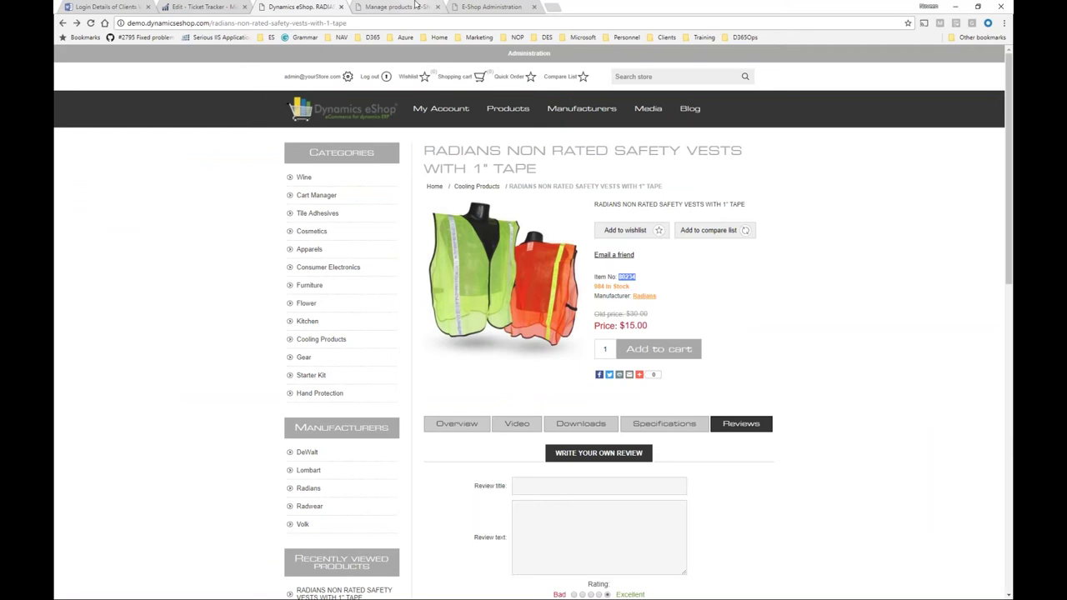
pyautogui.click(415, 6)
pyautogui.tripleClick(271, 233)
pyautogui.hotkey('ctrl', 'v')
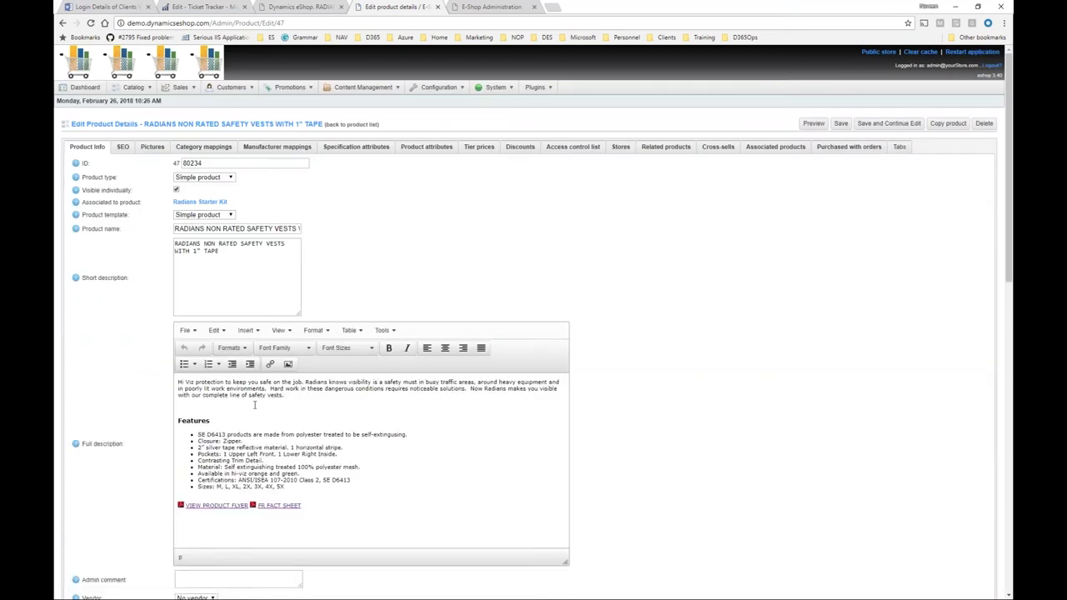
pyautogui.scroll(-1, 293, 435)
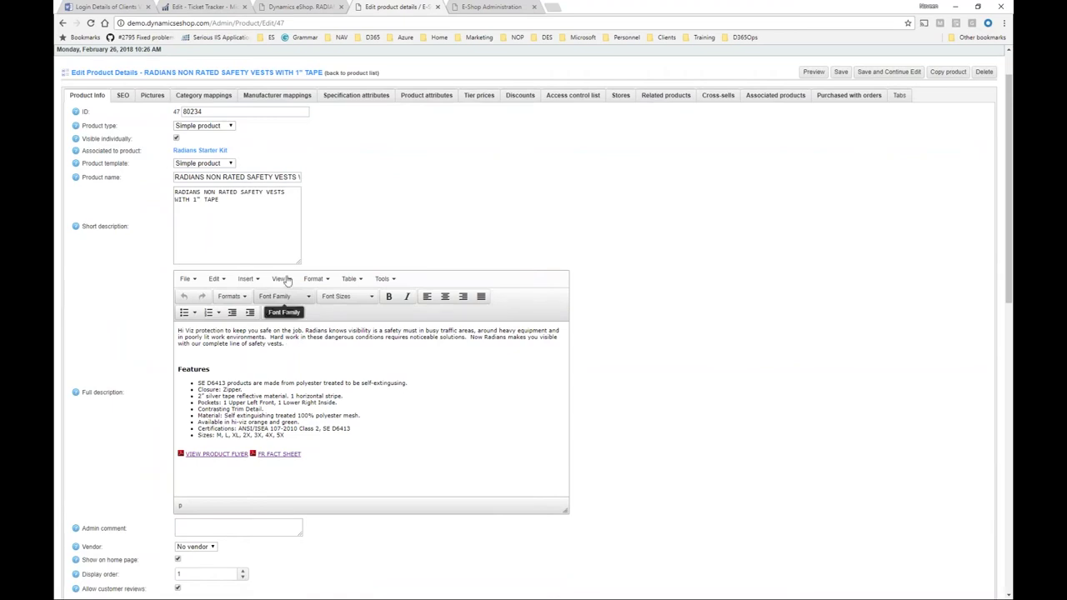
pyautogui.click(252, 280)
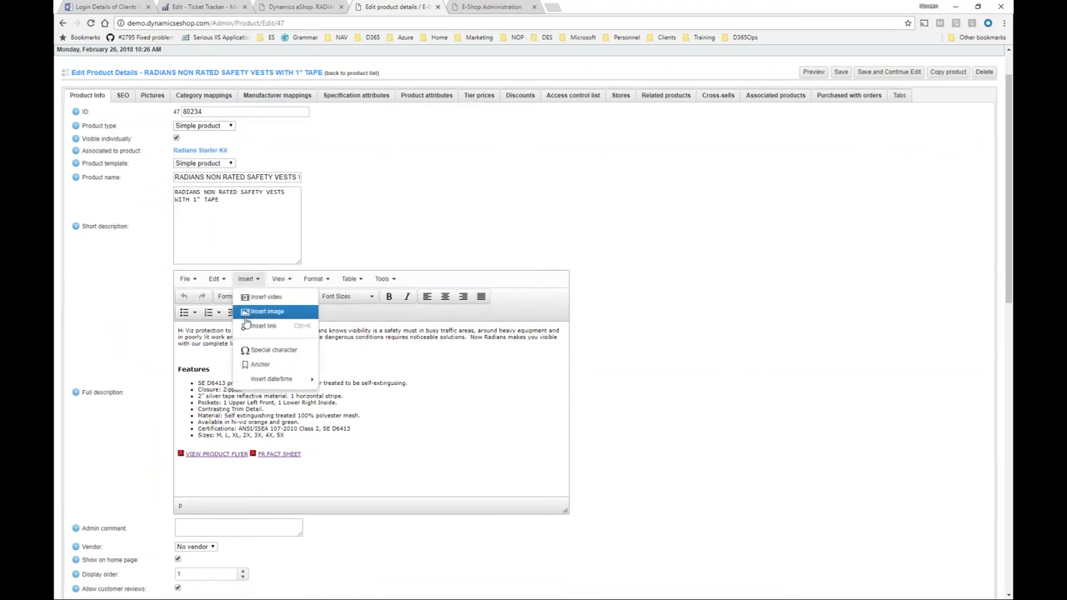
pyautogui.click(231, 408)
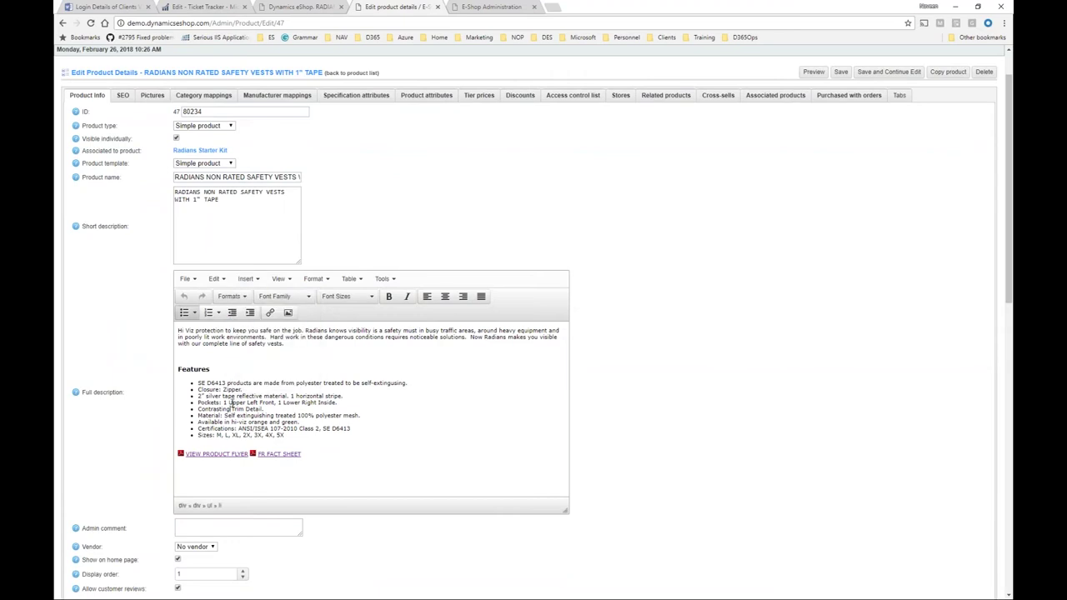
pyautogui.click(383, 279)
pyautogui.click(391, 297)
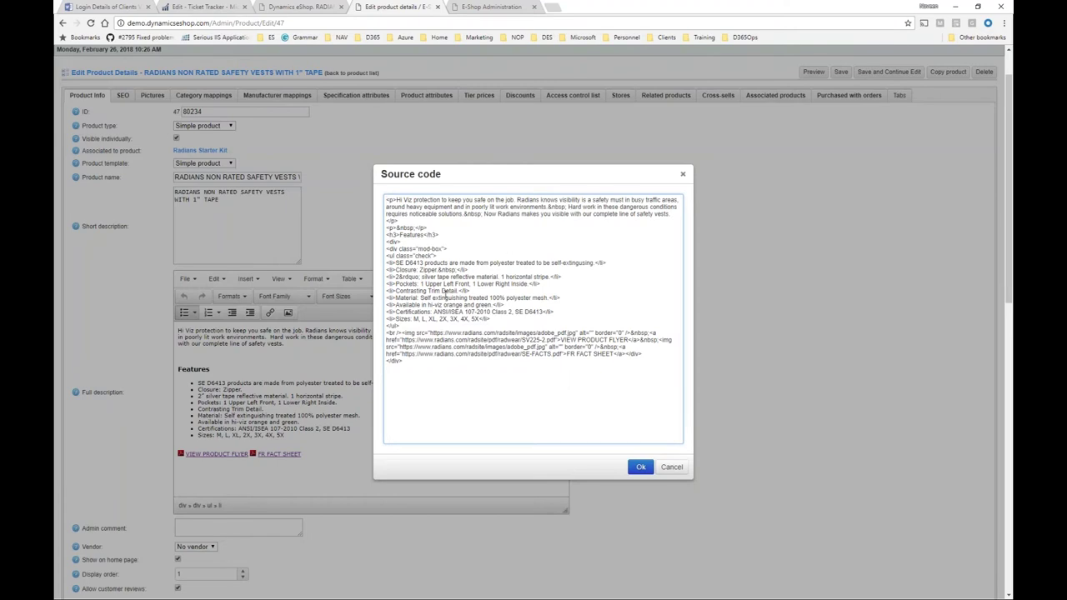
pyautogui.click(682, 174)
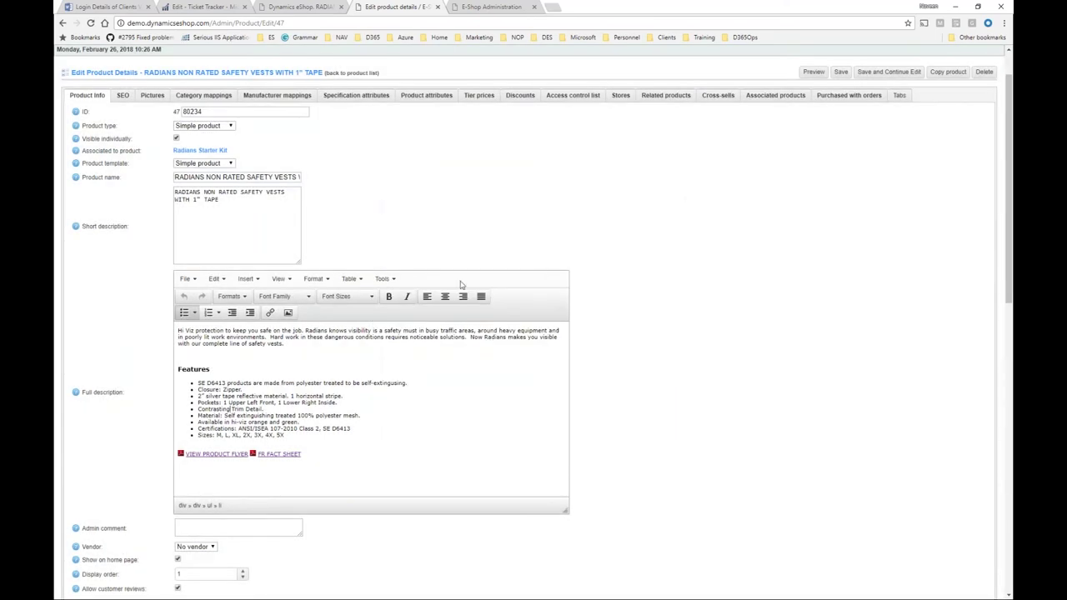
pyautogui.click(123, 95)
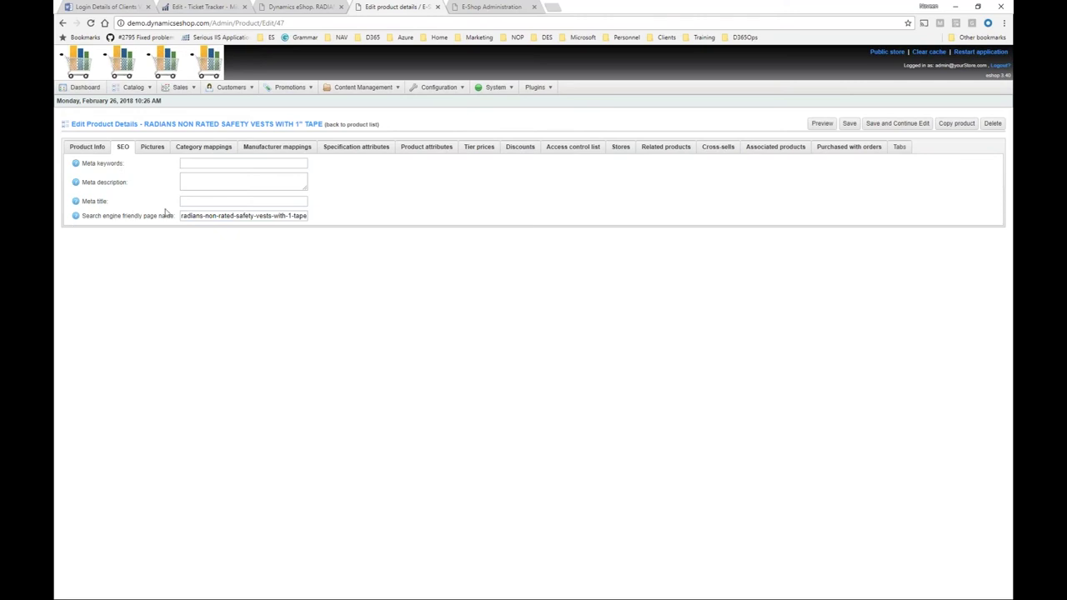
# Review the vest's Pictures, Category mappings, Manufacturer mappings, Specification attributes and Product attributes tabs.
pyautogui.click(153, 147)
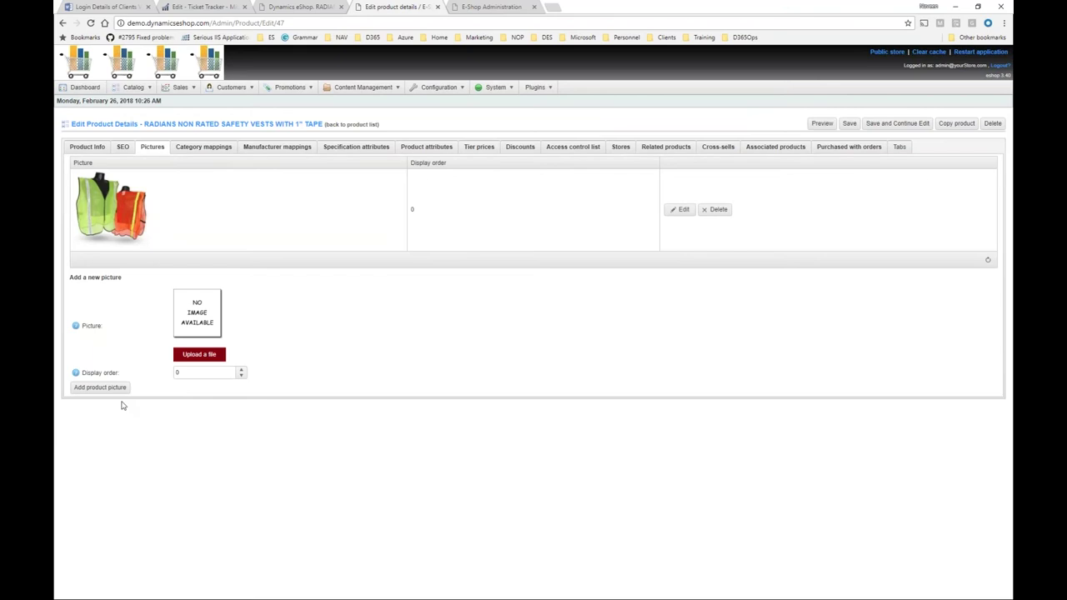
pyautogui.click(200, 150)
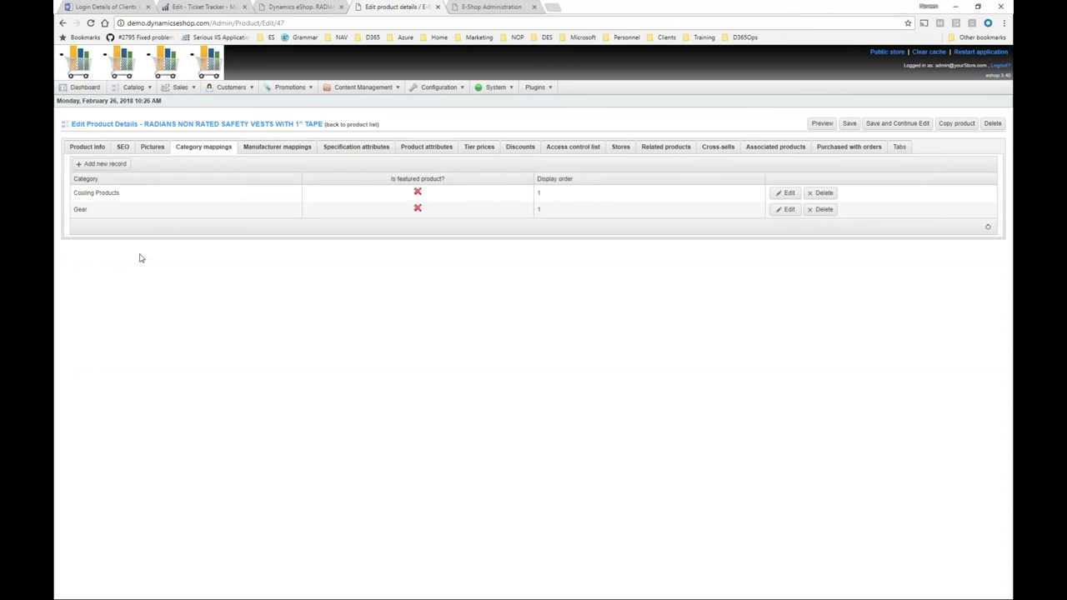
pyautogui.click(277, 150)
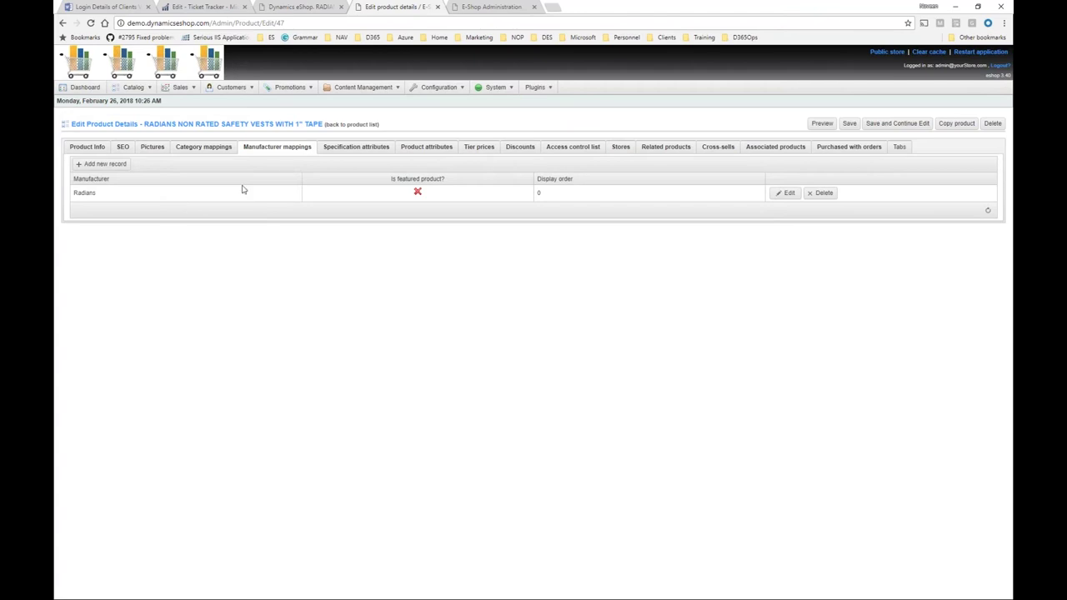
pyautogui.click(333, 151)
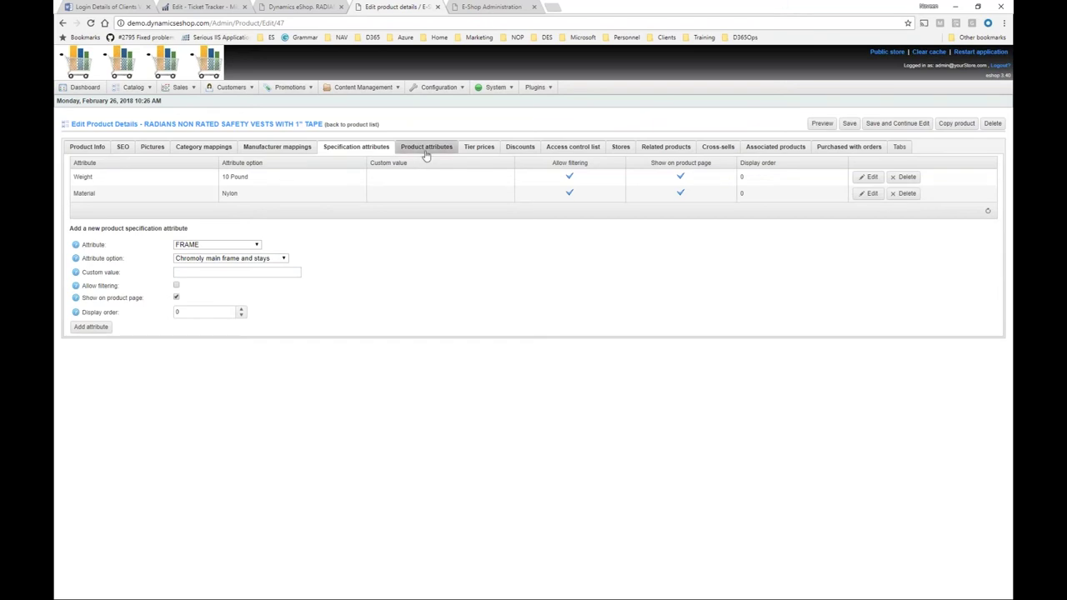
pyautogui.click(426, 155)
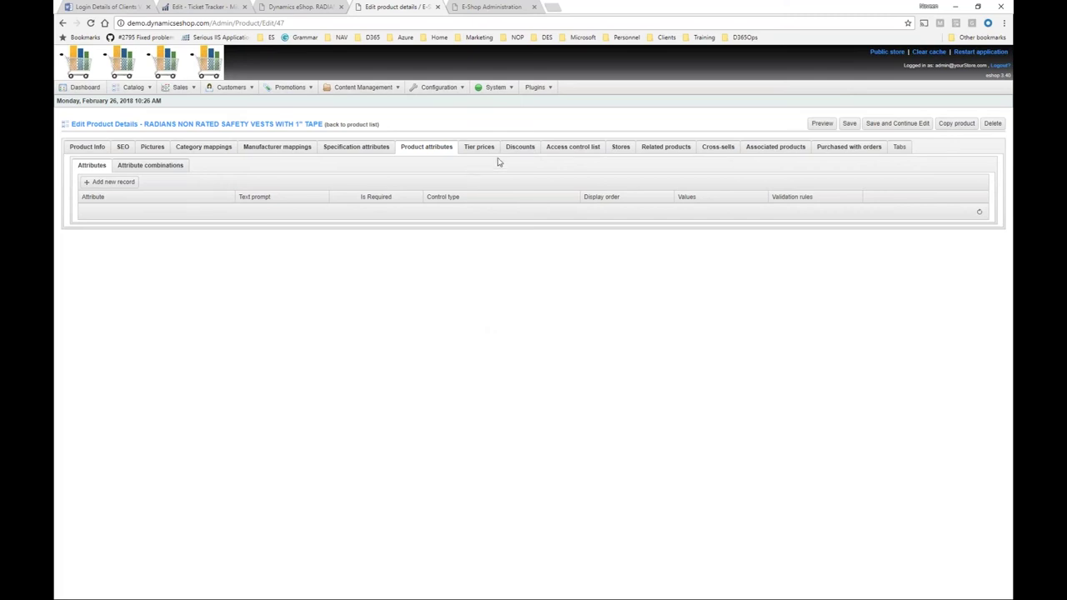
# Check the vest's Access control and Stores settings, enabling Limited to stores, then view Related products.
pyautogui.click(574, 150)
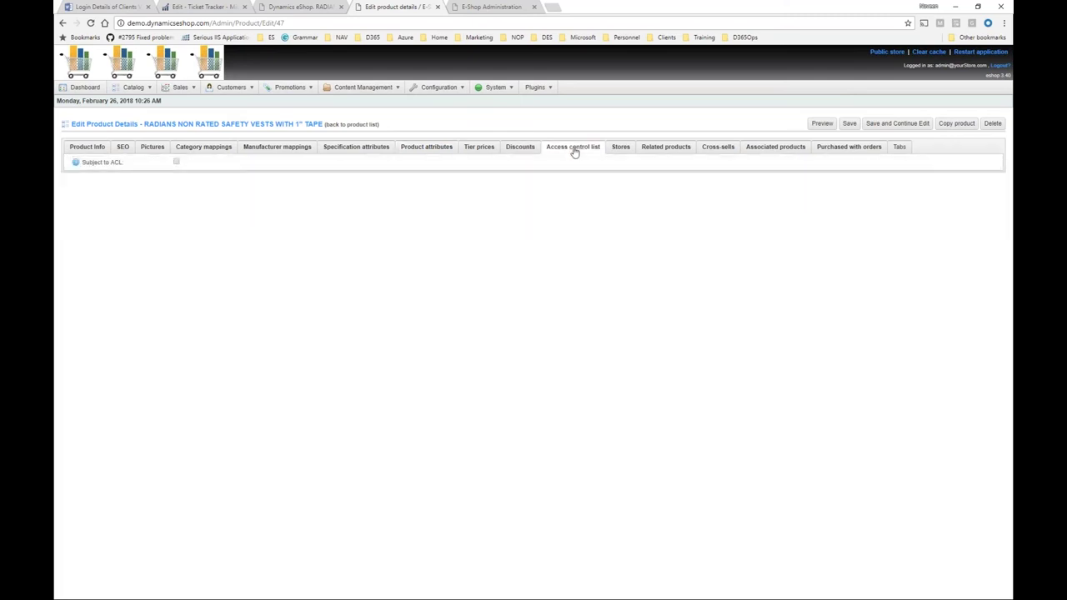
pyautogui.click(176, 163)
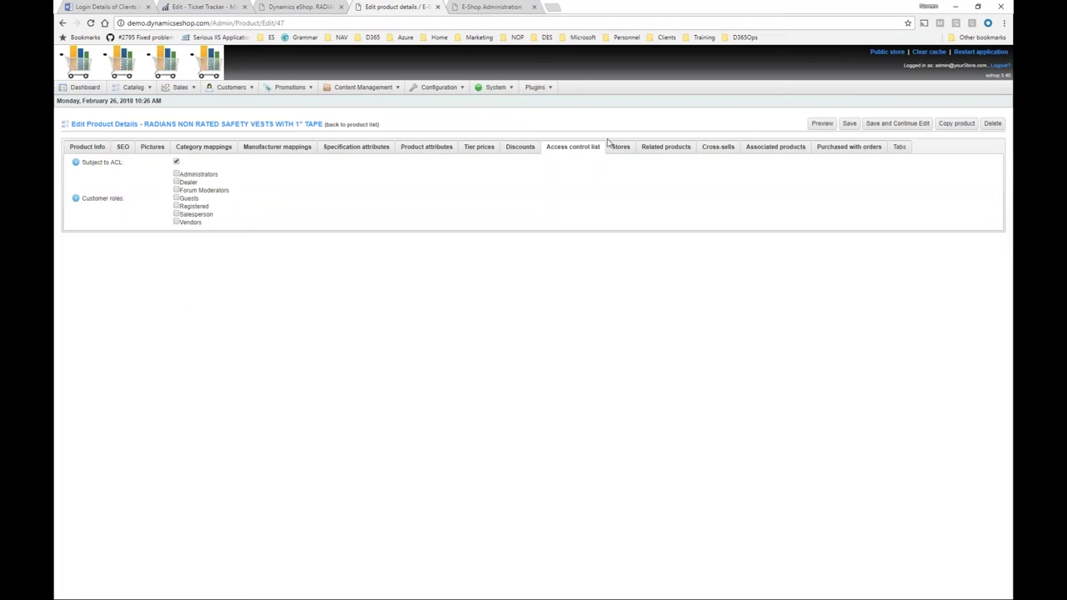
pyautogui.click(620, 148)
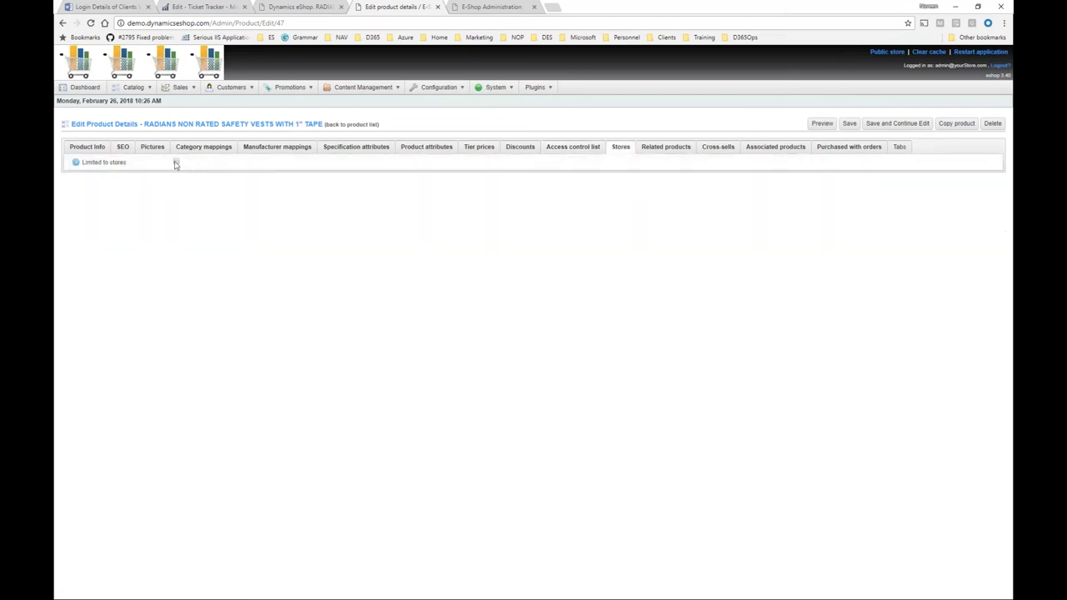
pyautogui.click(176, 162)
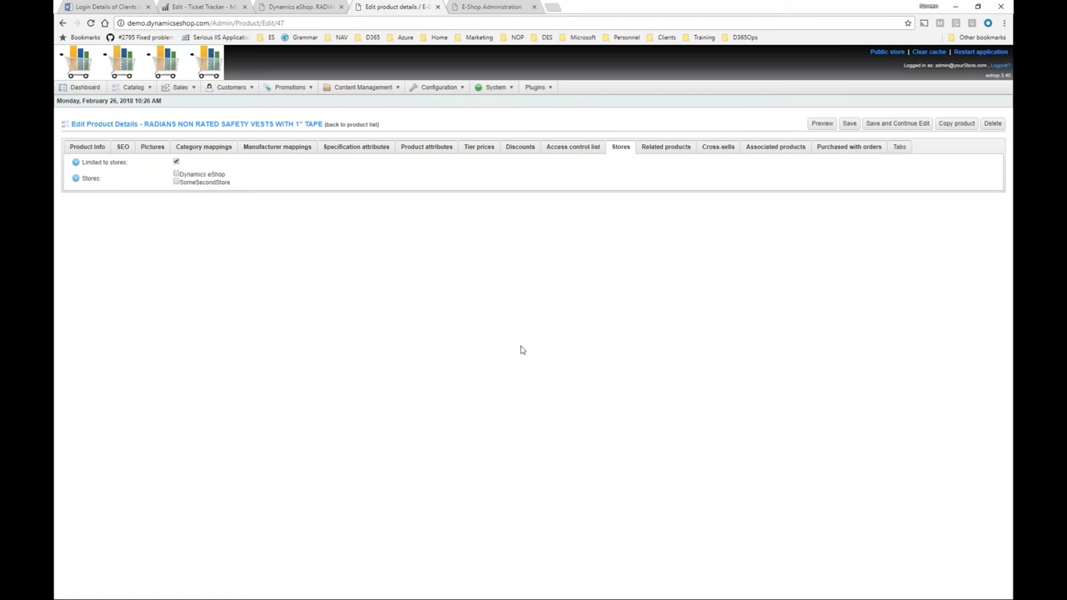
pyautogui.click(677, 147)
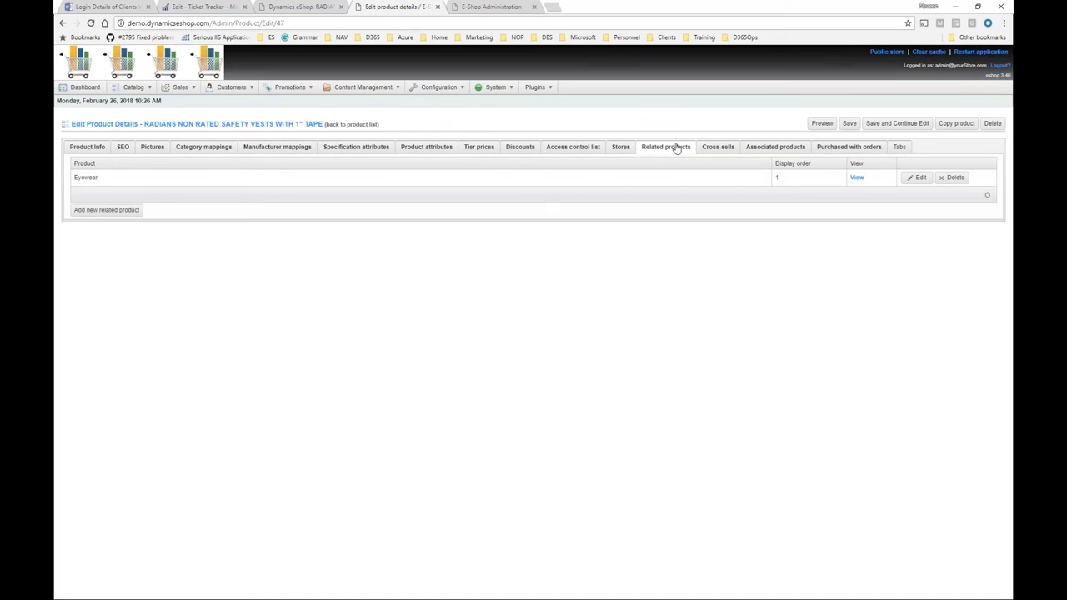
# Review Cross-sells, Associated products and Tabs, then open the Downloads product-specific tab.
pyautogui.click(717, 148)
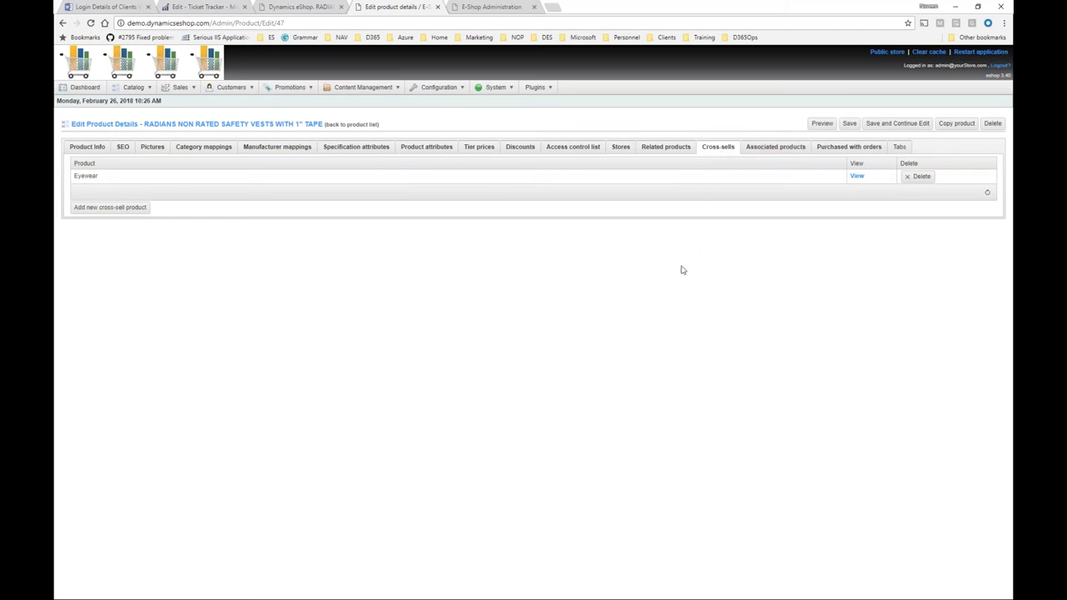
pyautogui.click(755, 157)
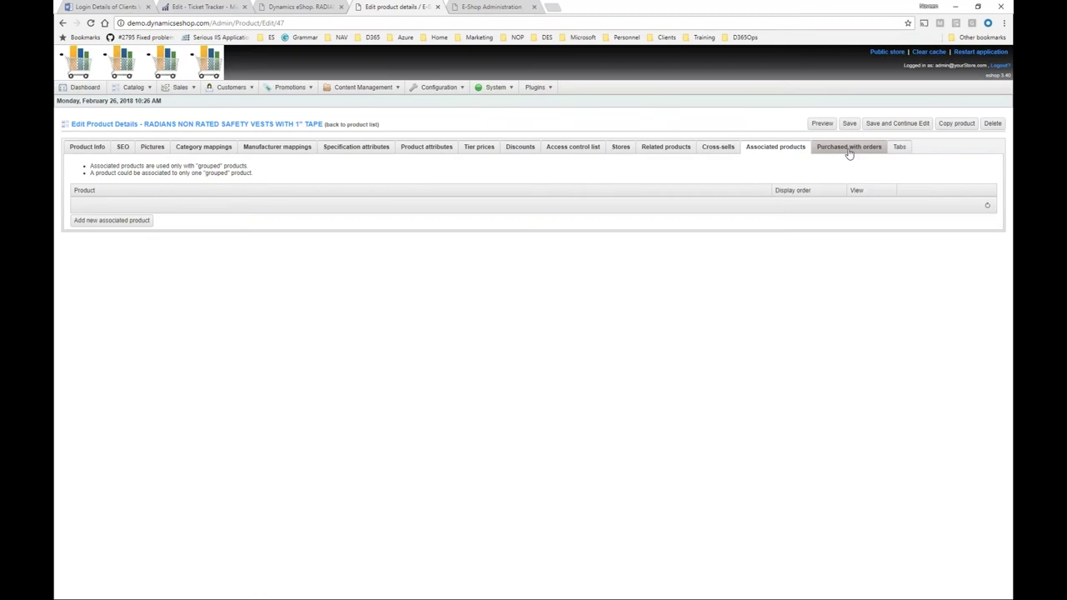
pyautogui.click(901, 148)
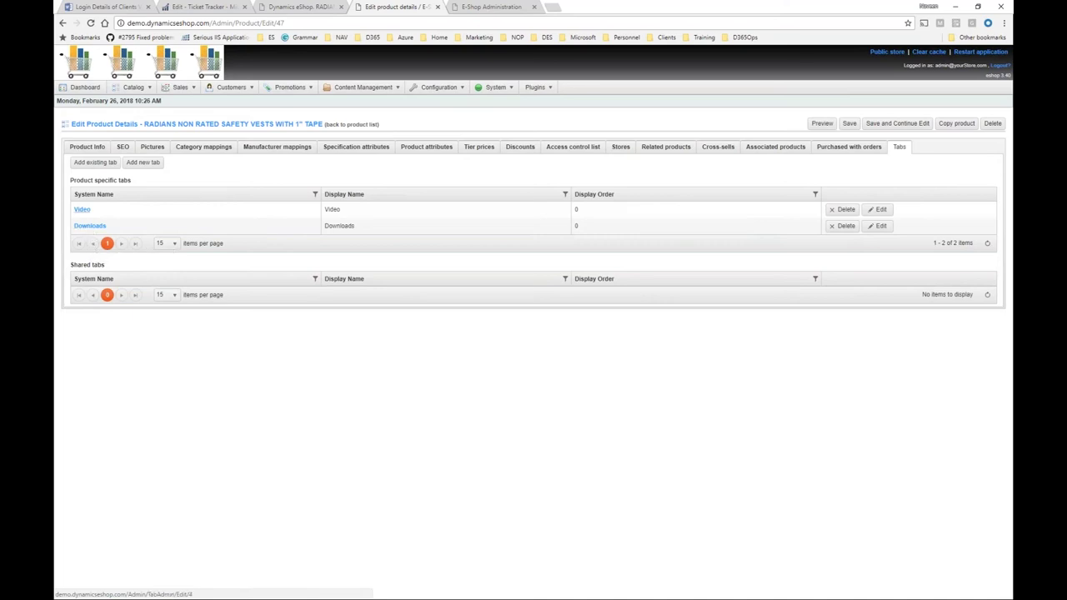
pyautogui.click(88, 225)
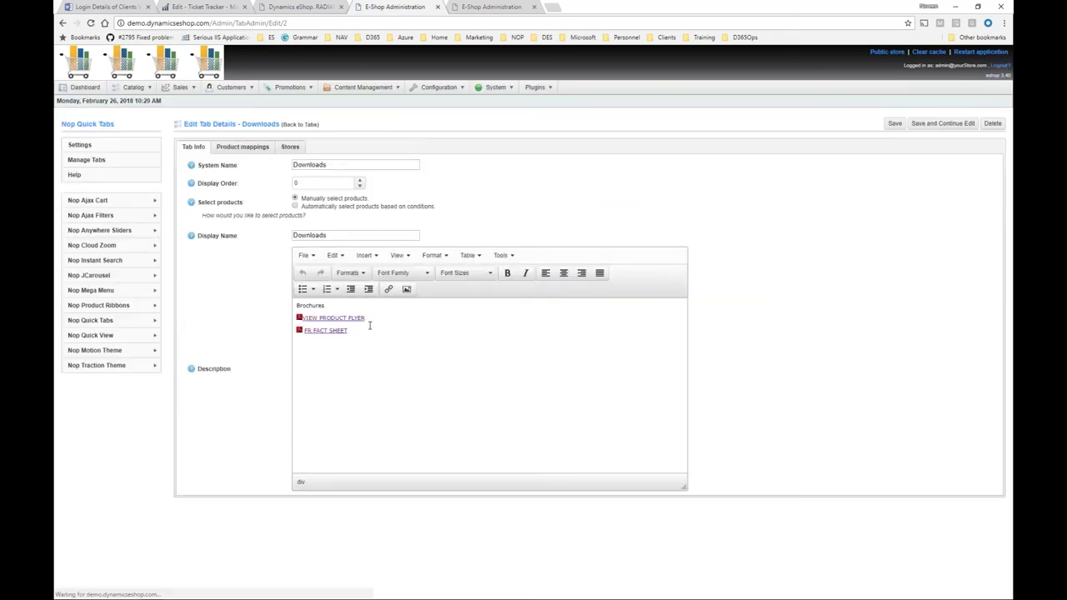
# Place the cursor in the description's FR FACT SHEET link, then return to the item 80234 safety vests storefront page.
pyautogui.click(364, 258)
pyautogui.click(315, 419)
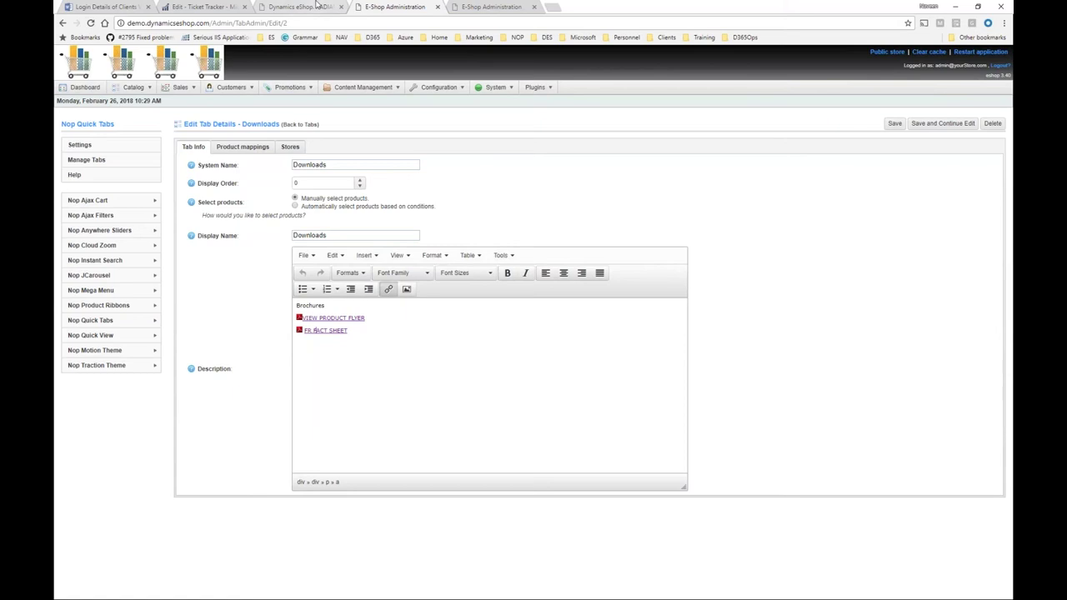
pyautogui.click(317, 5)
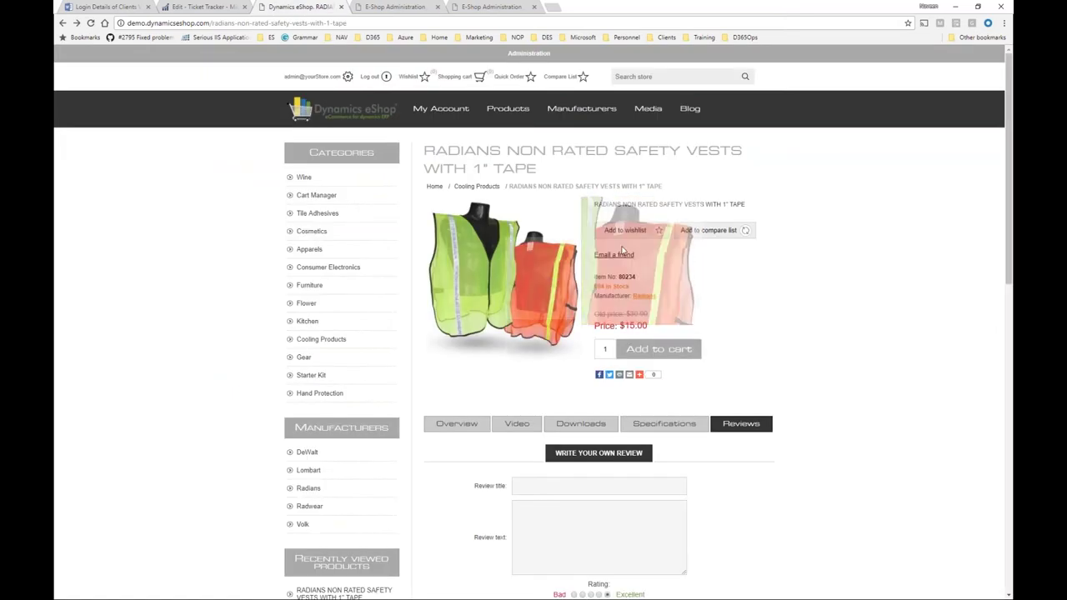
# From the store home page, view the Radians Arctic Radwear head shade featured product.
pyautogui.click(379, 124)
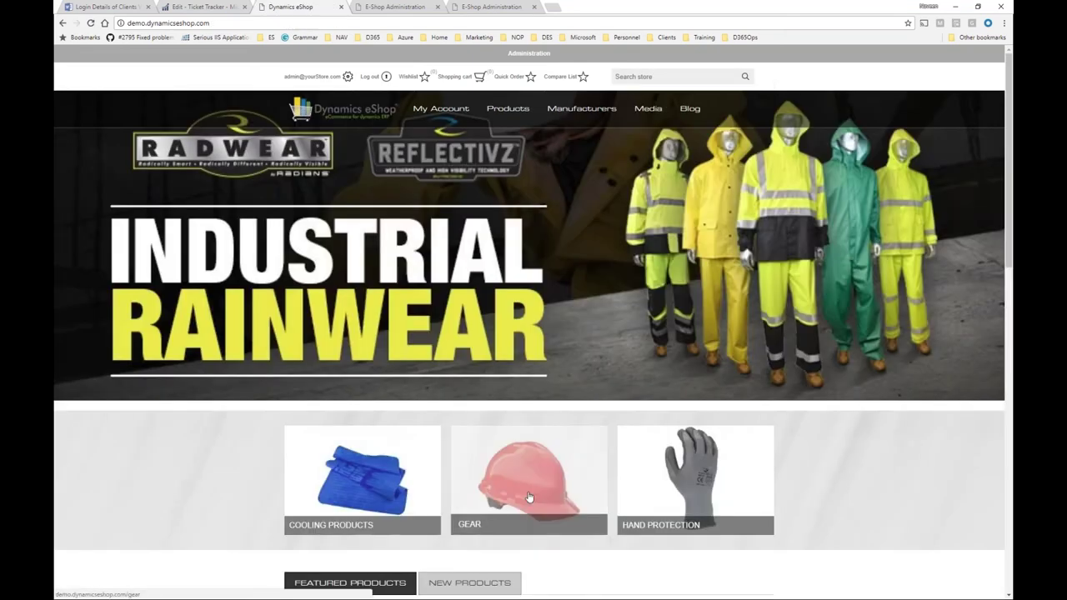
pyautogui.scroll(-4, 528, 497)
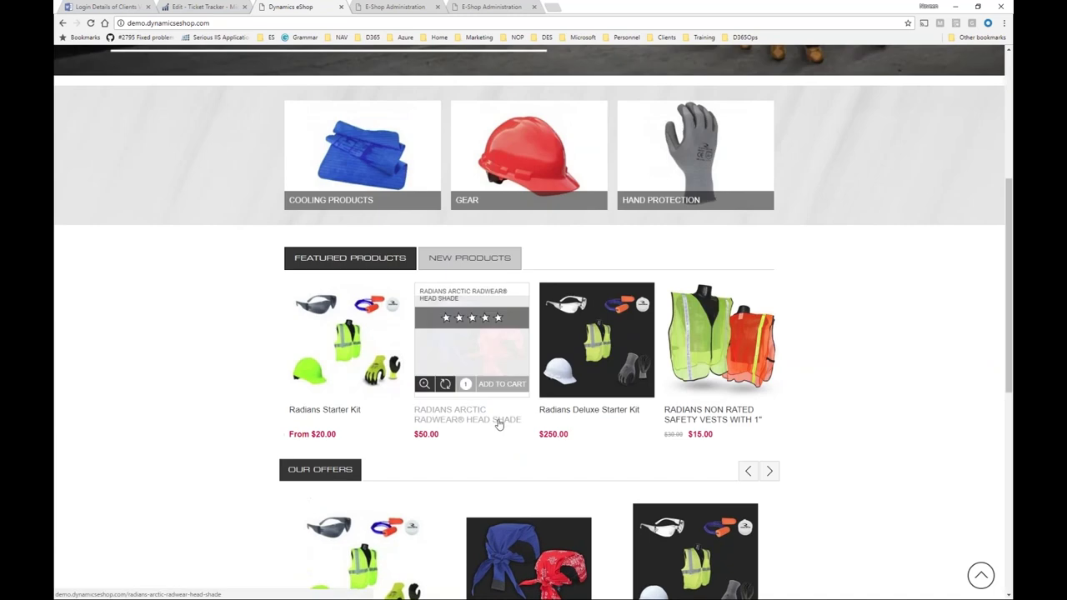
pyautogui.click(471, 346)
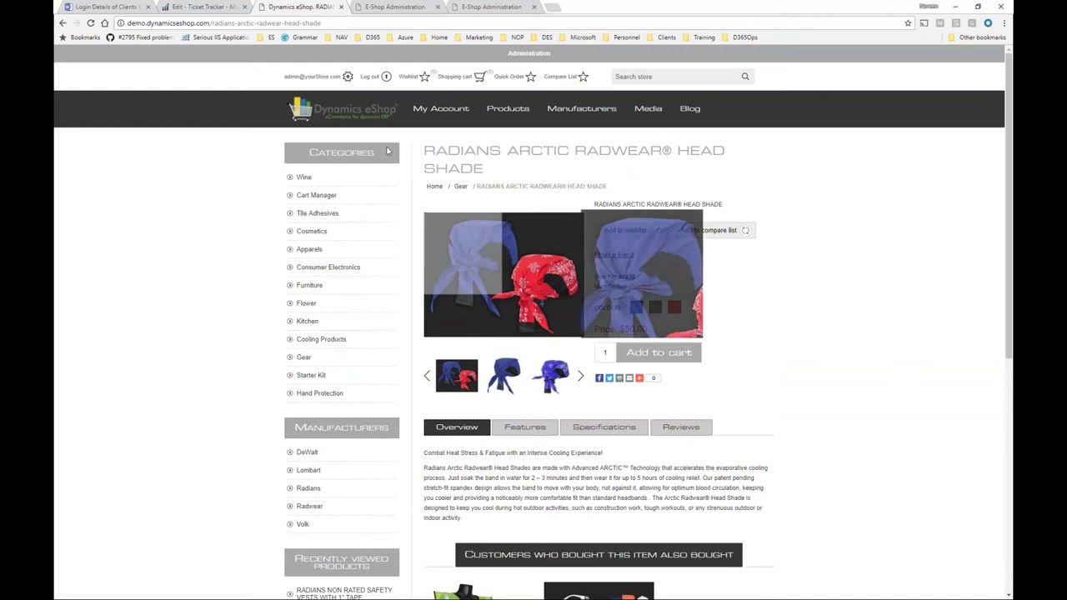
# Go back home and open the Radians Deluxe Starter Kit, item 80233, at $250.00.
pyautogui.click(293, 107)
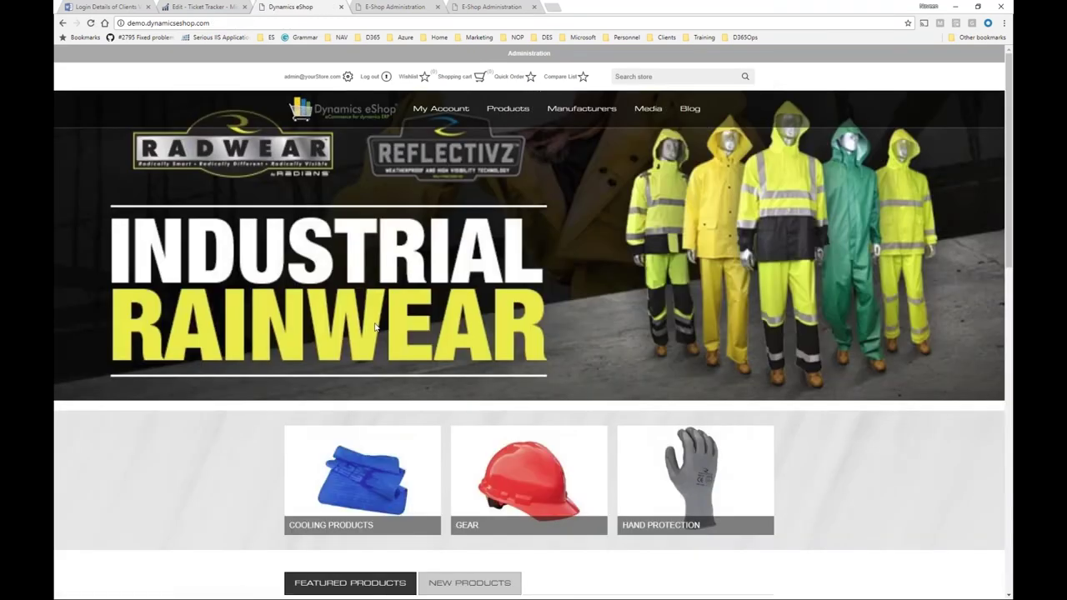
pyautogui.scroll(-3, 400, 476)
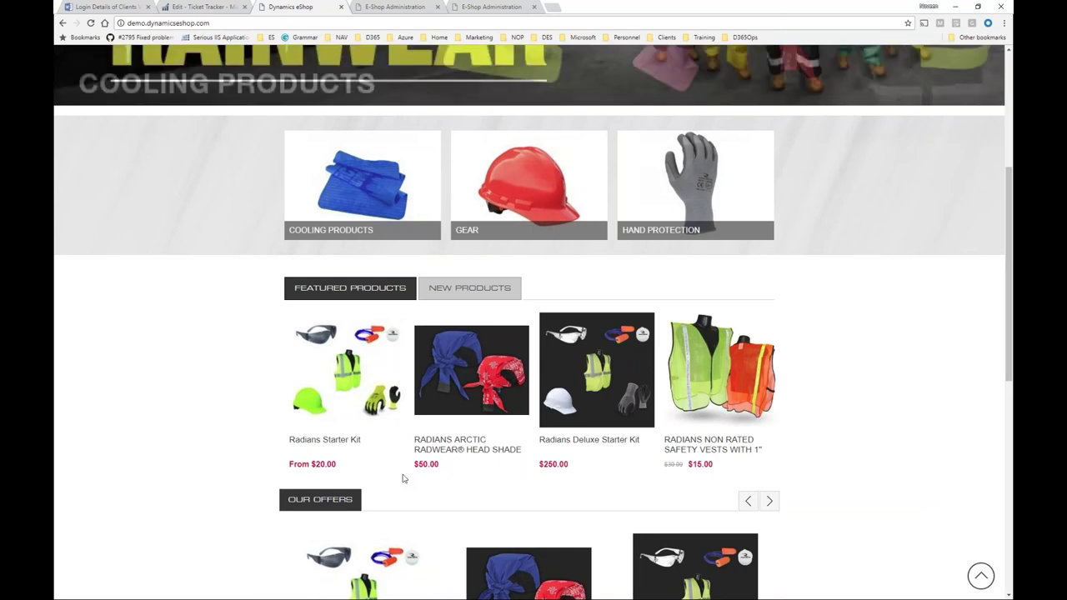
pyautogui.click(568, 444)
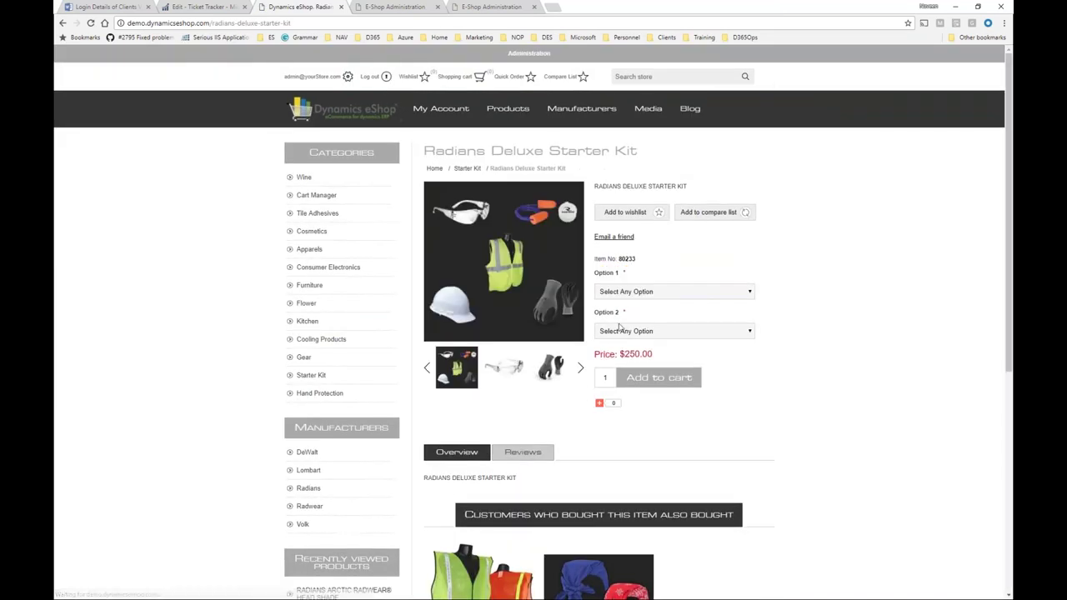
# Set the Deluxe Starter Kit's Option 1 to Gloves and Option 2 to Eyewear.
pyautogui.click(633, 294)
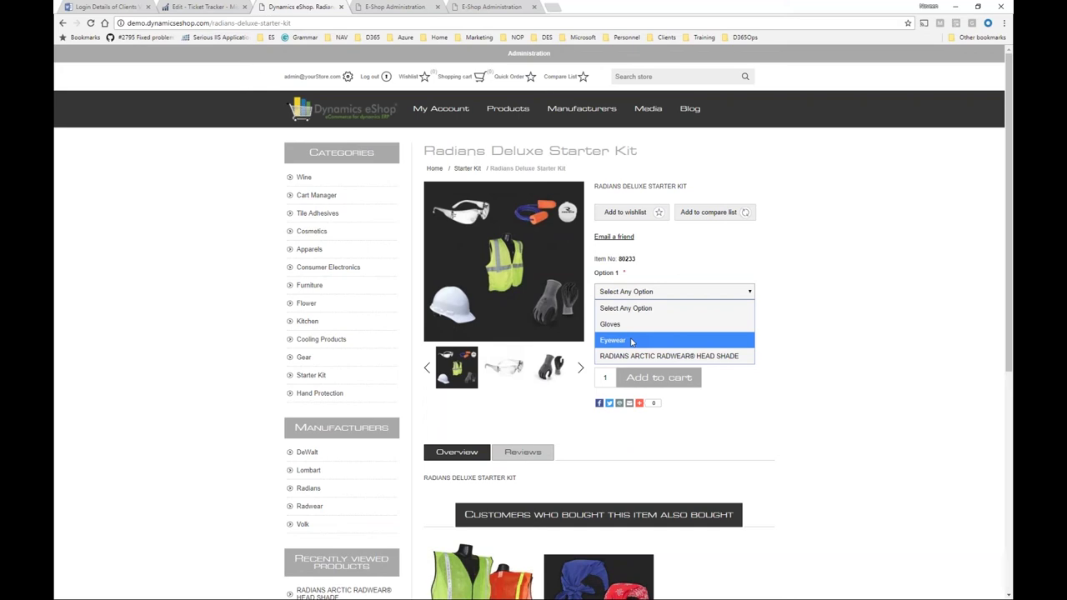
pyautogui.click(635, 323)
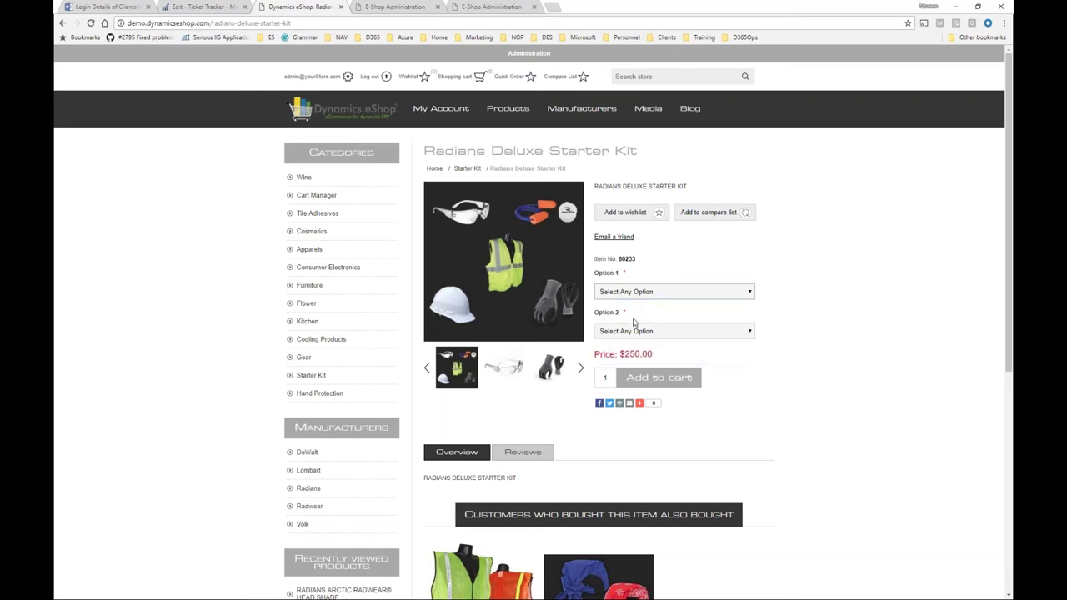
pyautogui.click(635, 341)
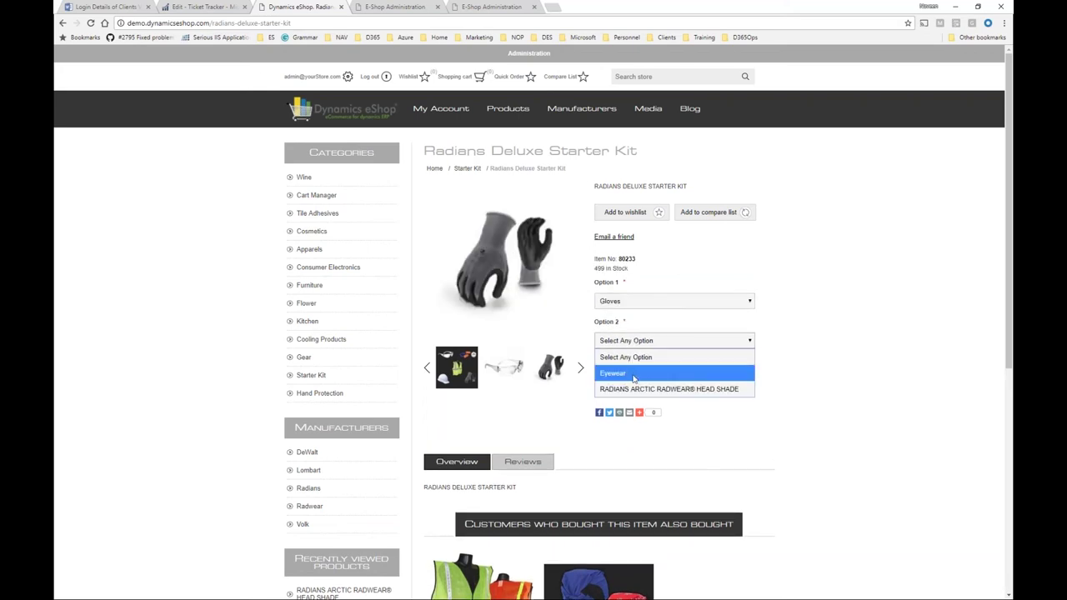
pyautogui.click(633, 377)
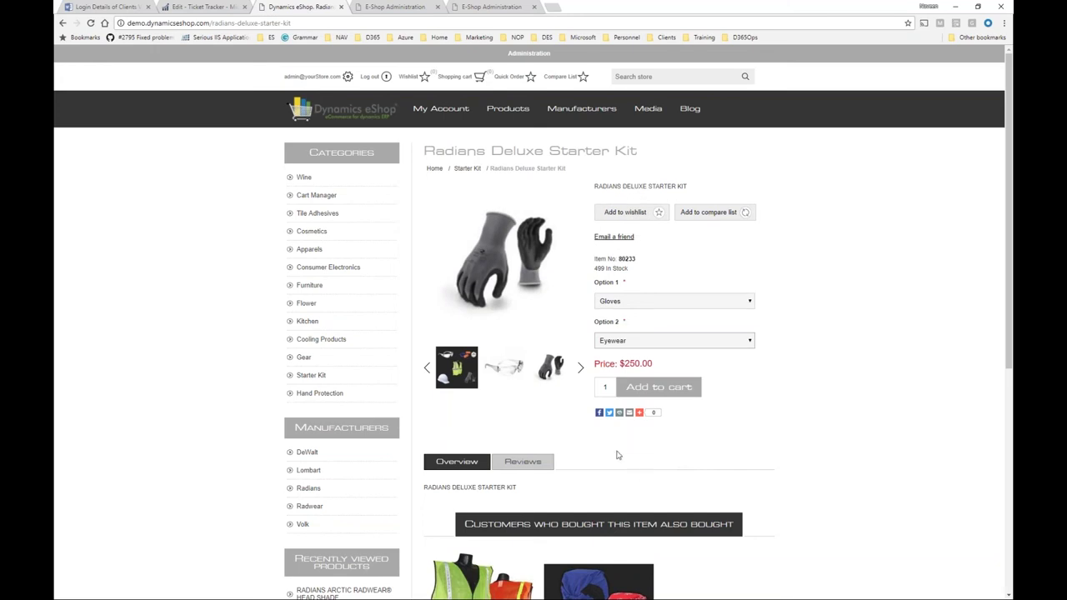
pyautogui.moveTo(640, 413)
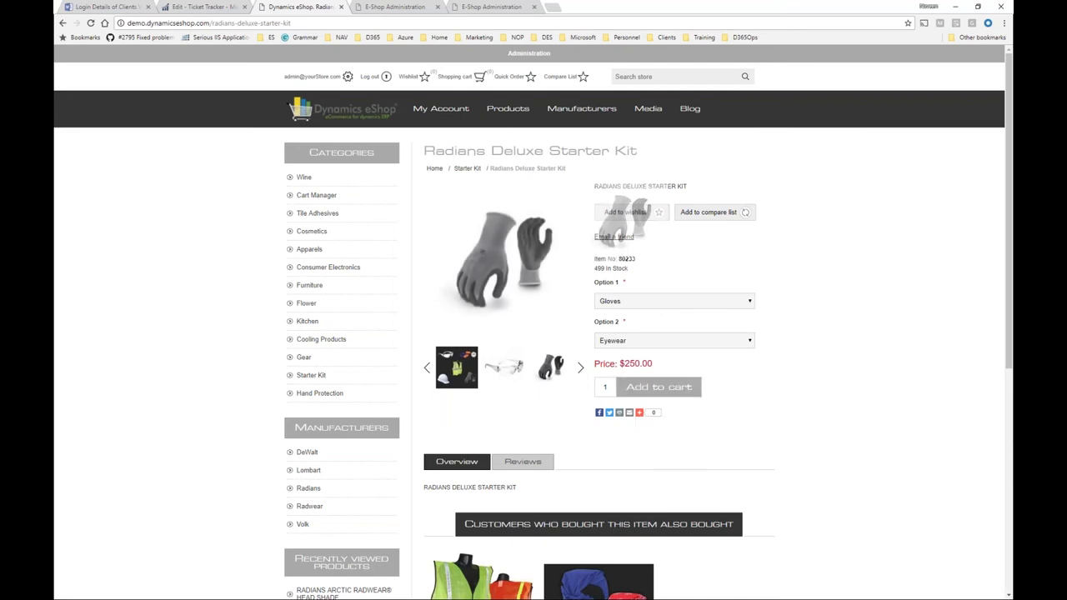
# Browse the Radians Starter Kit product page, then return to the store home page.
pyautogui.click(340, 108)
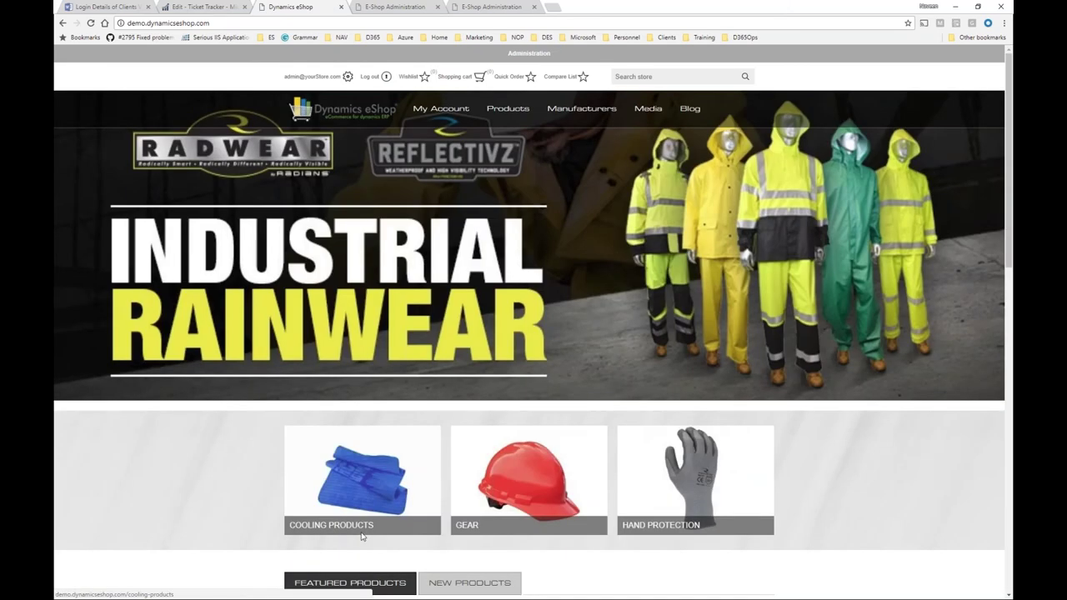
pyautogui.scroll(-4, 362, 536)
pyautogui.click(325, 400)
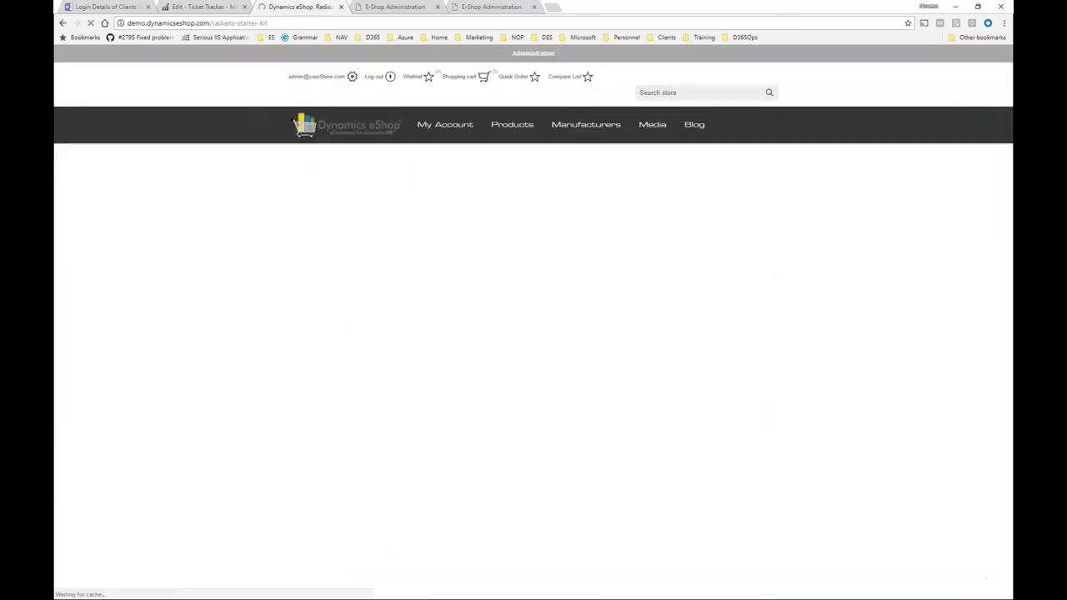
pyautogui.scroll(-3, 533, 322)
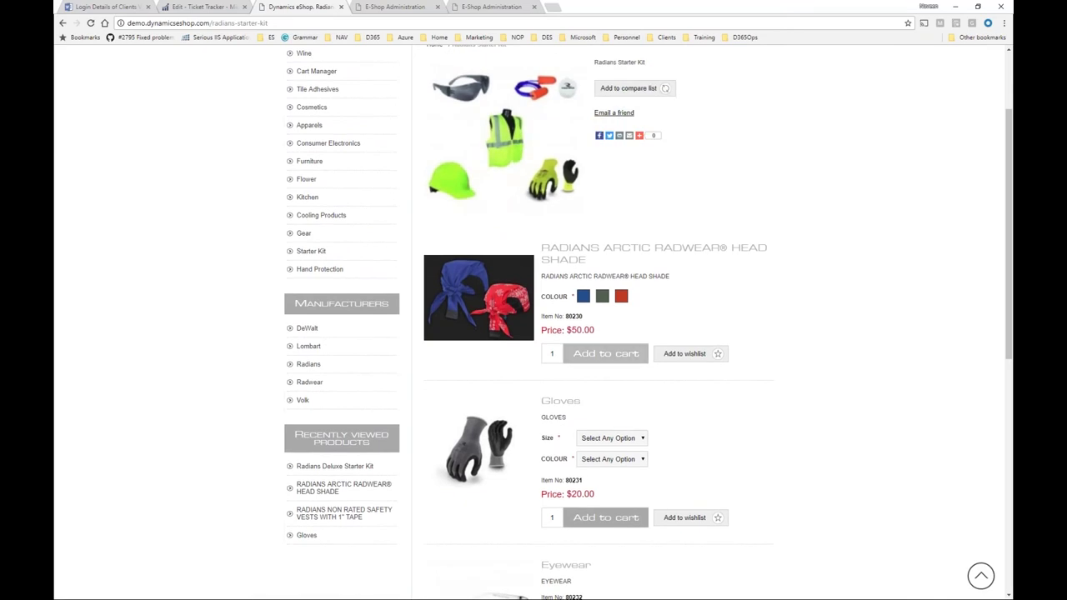
pyautogui.scroll(-2, 580, 503)
pyautogui.scroll(2, 568, 279)
pyautogui.scroll(-2, 567, 279)
pyautogui.scroll(-1, 567, 279)
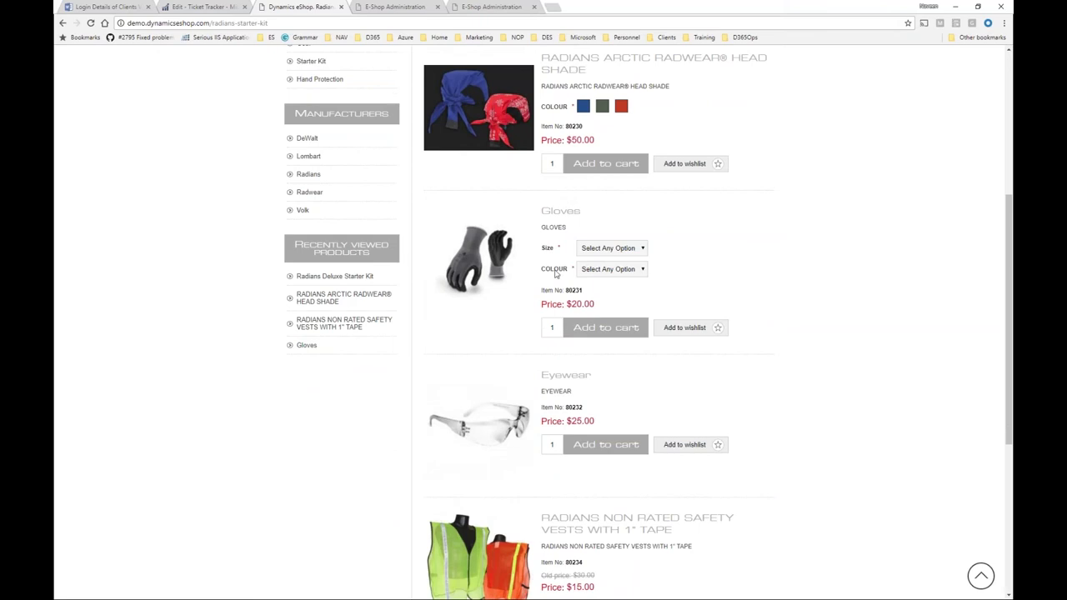
pyautogui.scroll(-2, 548, 490)
pyautogui.scroll(1, 548, 490)
pyautogui.scroll(5, 548, 490)
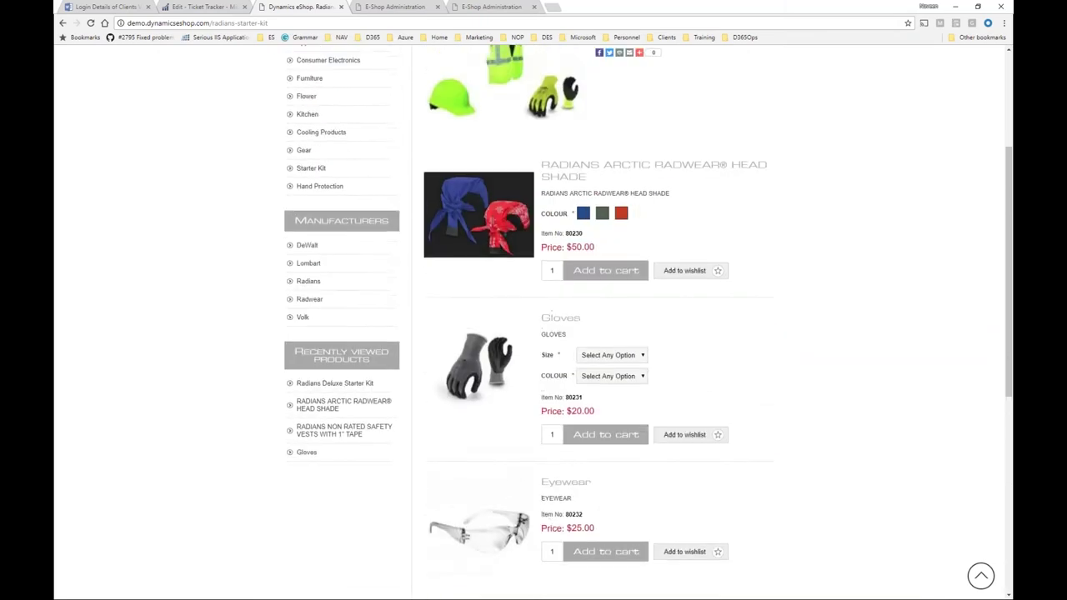
pyautogui.scroll(1, 647, 323)
pyautogui.scroll(-4, 647, 323)
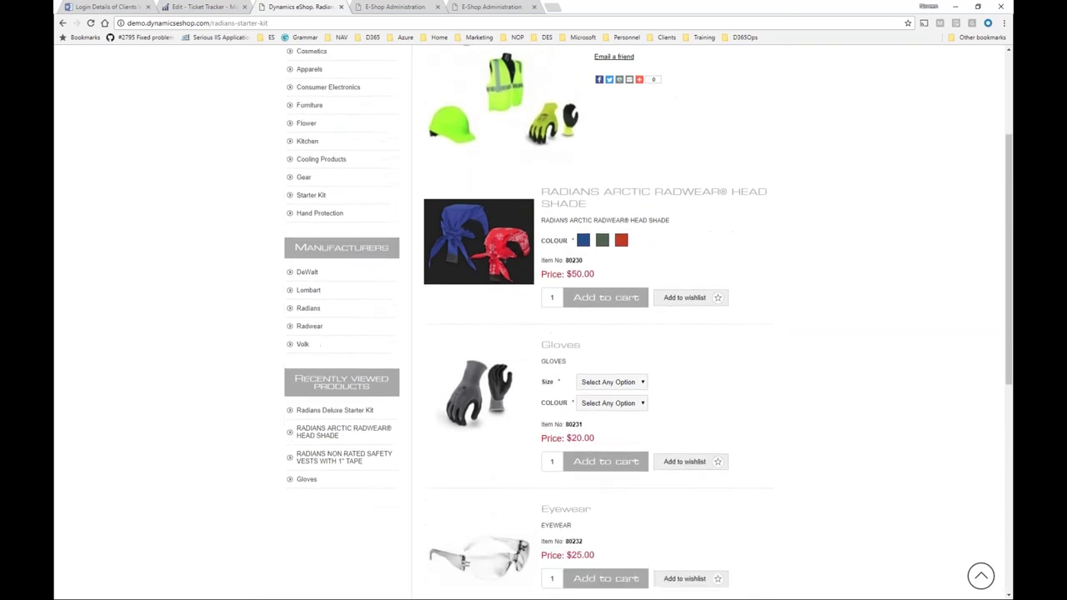
pyautogui.scroll(-3, 602, 315)
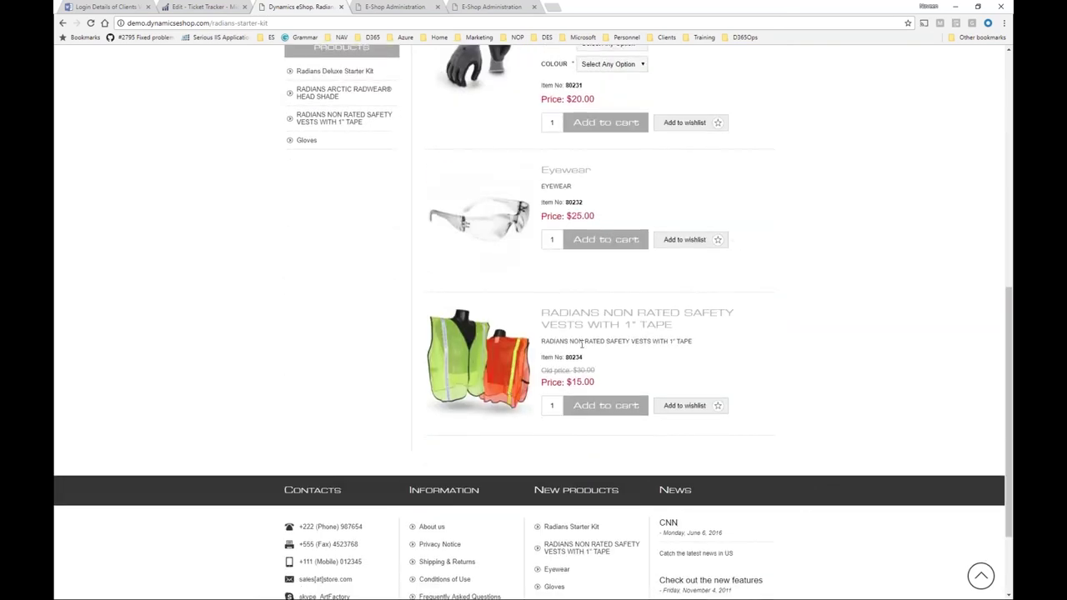
pyautogui.scroll(7, 405, 281)
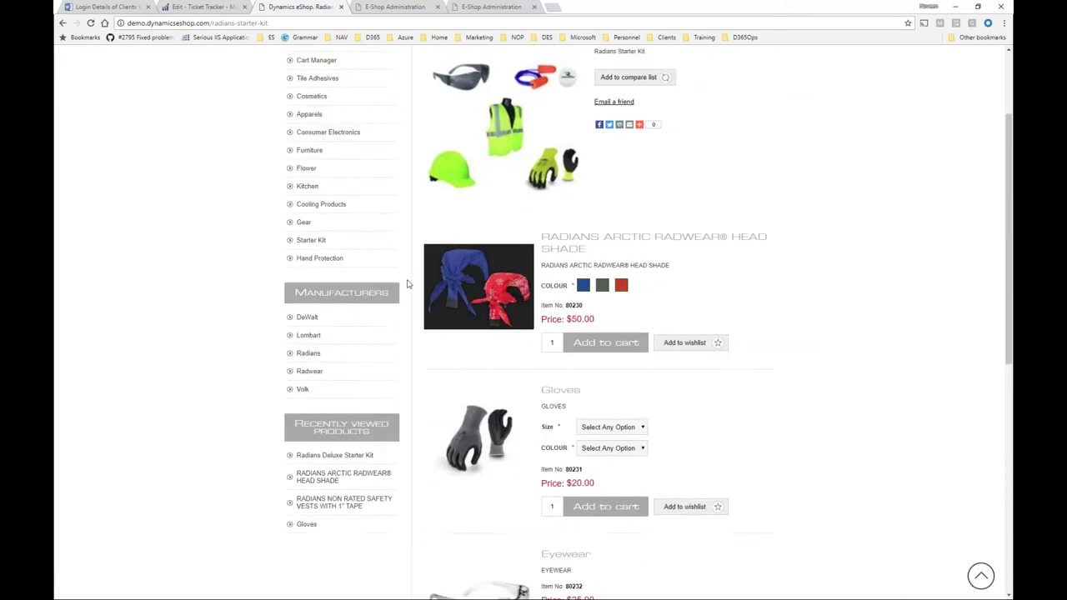
pyautogui.click(362, 118)
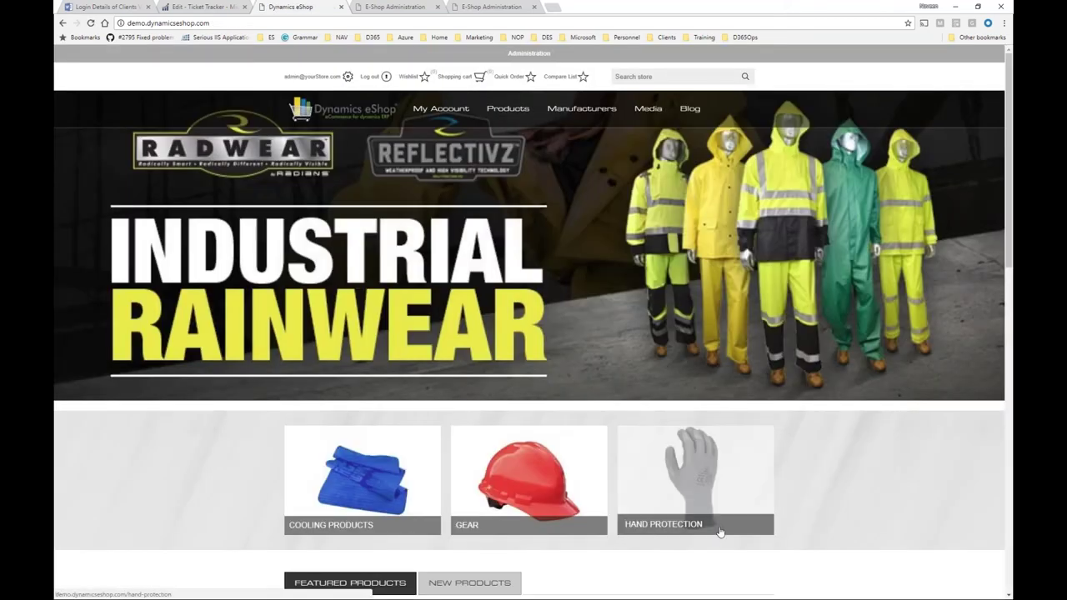
# Open the Radians Non Rated Safety Vests featured product ($15.00) and add one to the cart.
pyautogui.scroll(-3, 719, 531)
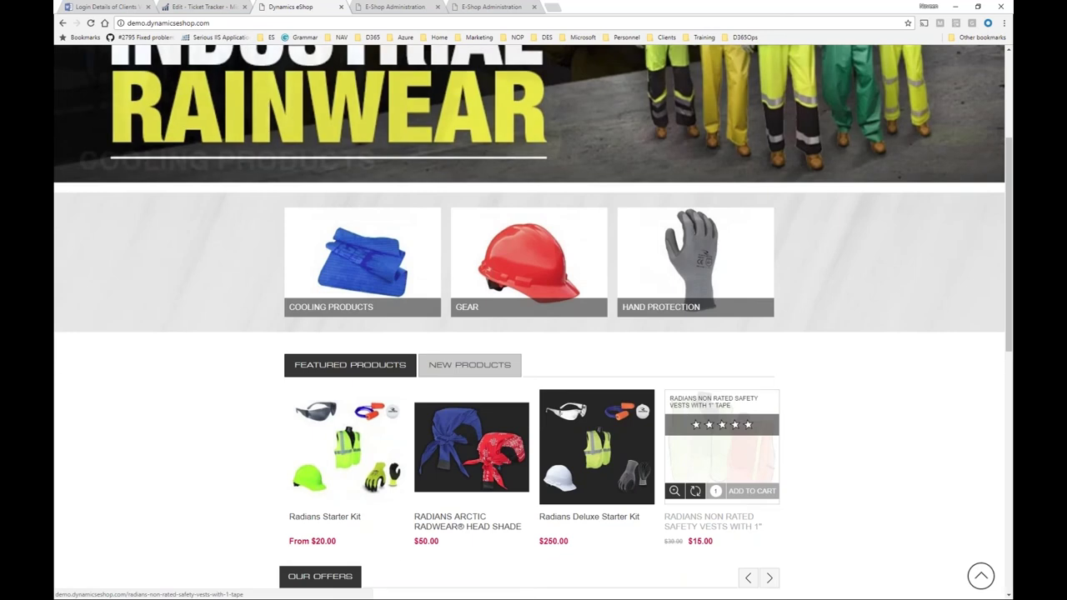
pyautogui.click(720, 450)
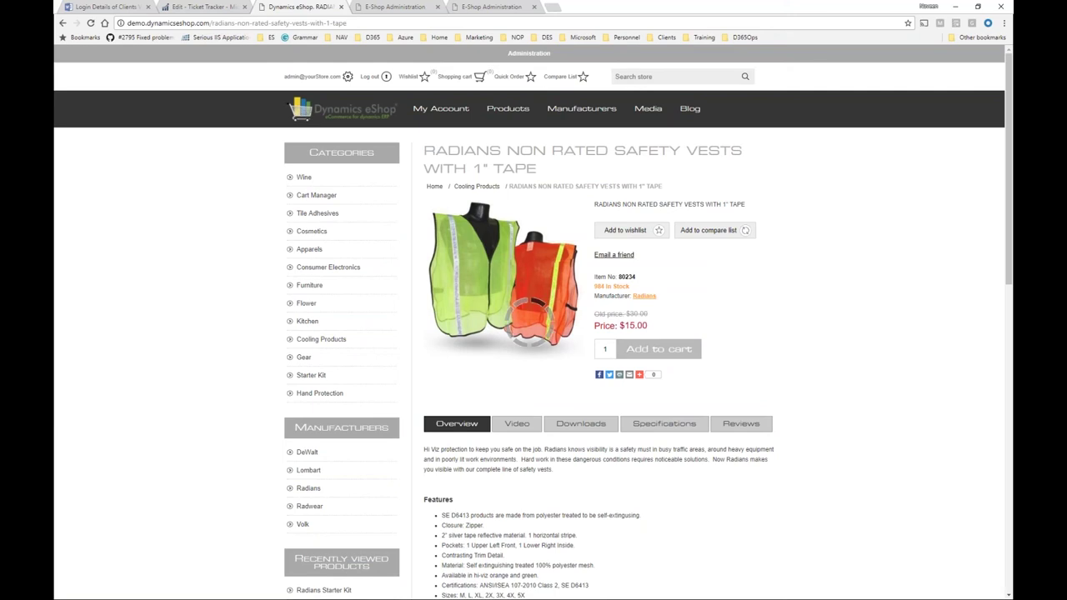
pyautogui.click(692, 347)
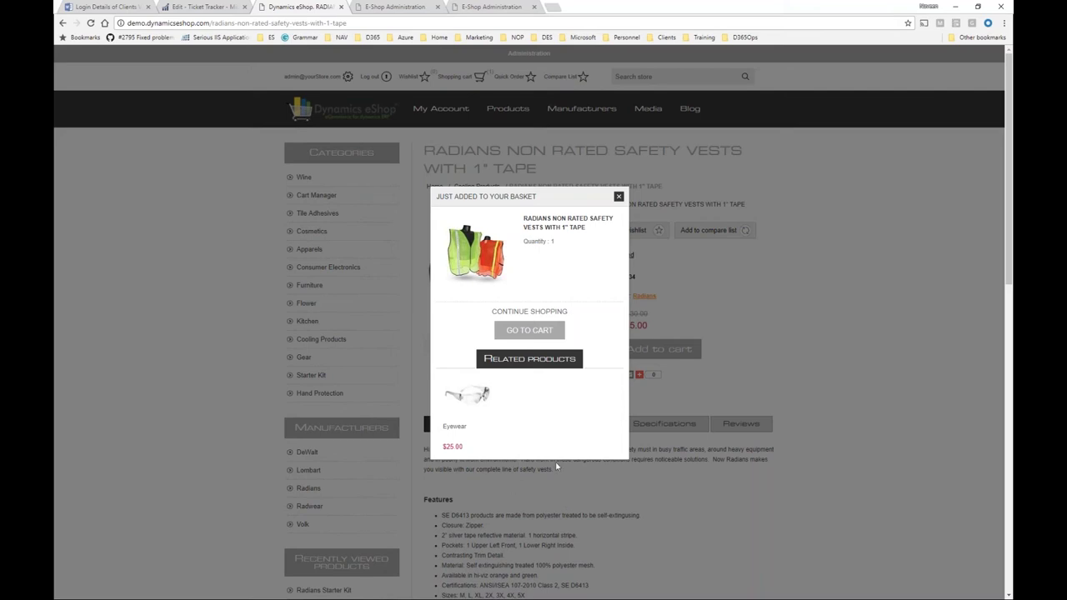
# Go to the cart showing the $15.00 vest and $25.00 total, and select the Additional Info note.
pyautogui.click(541, 333)
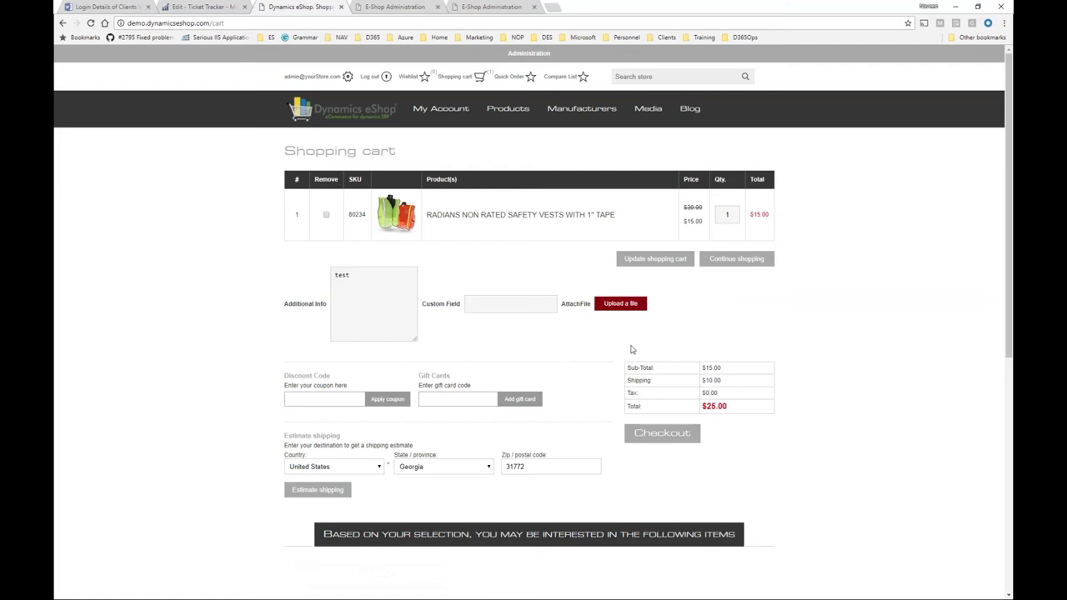
pyautogui.tripleClick(375, 294)
# In NAV, open the eShop Coupon Setup List under NAV eShop and refresh it.
pyautogui.hotkey('alt', 'Tab')
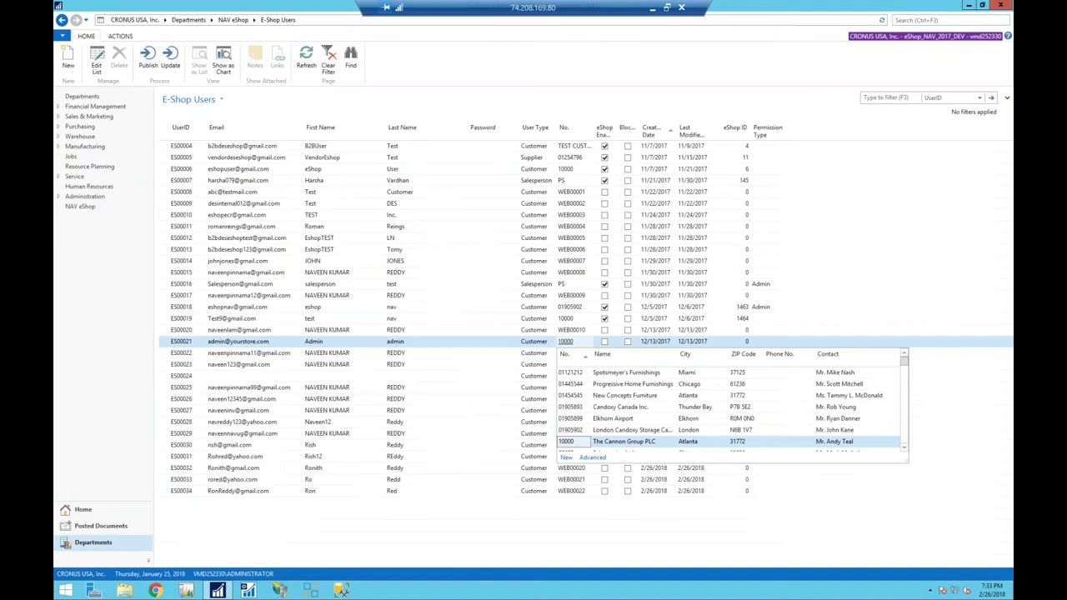
pyautogui.click(98, 207)
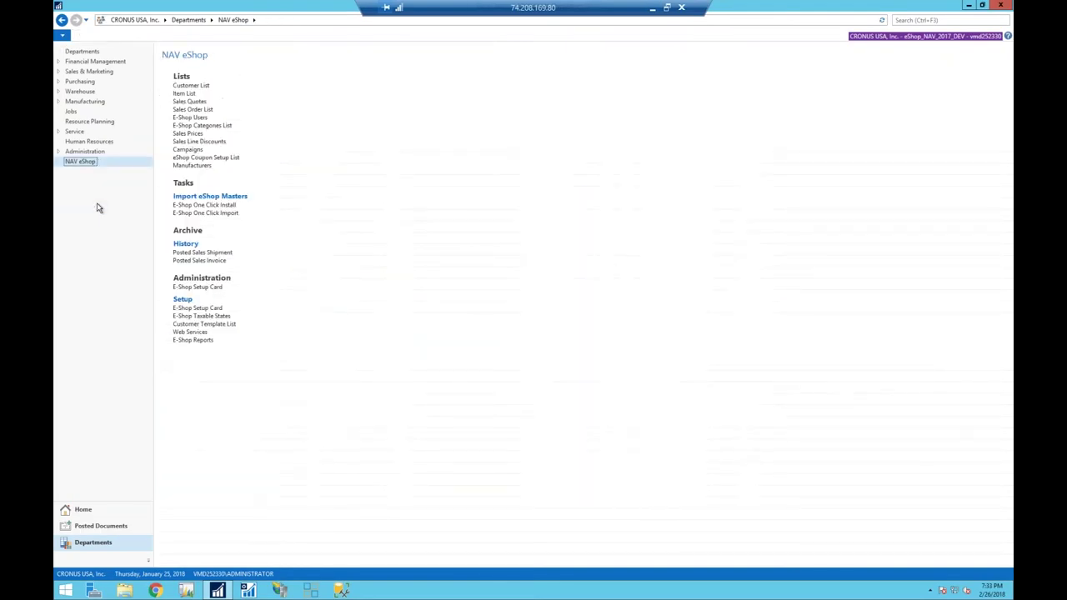
pyautogui.click(195, 158)
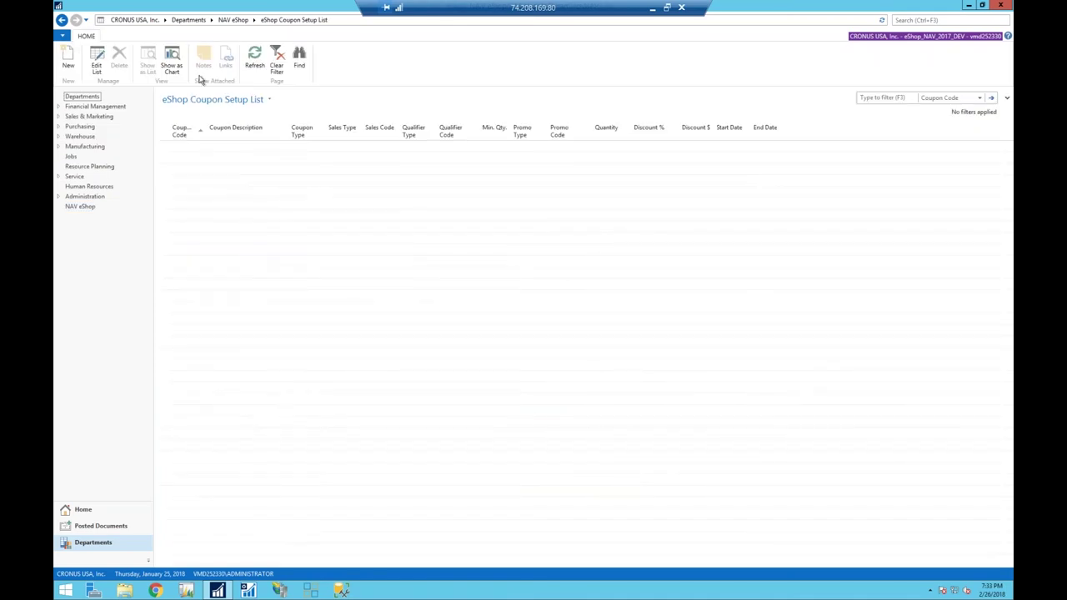
pyautogui.click(256, 60)
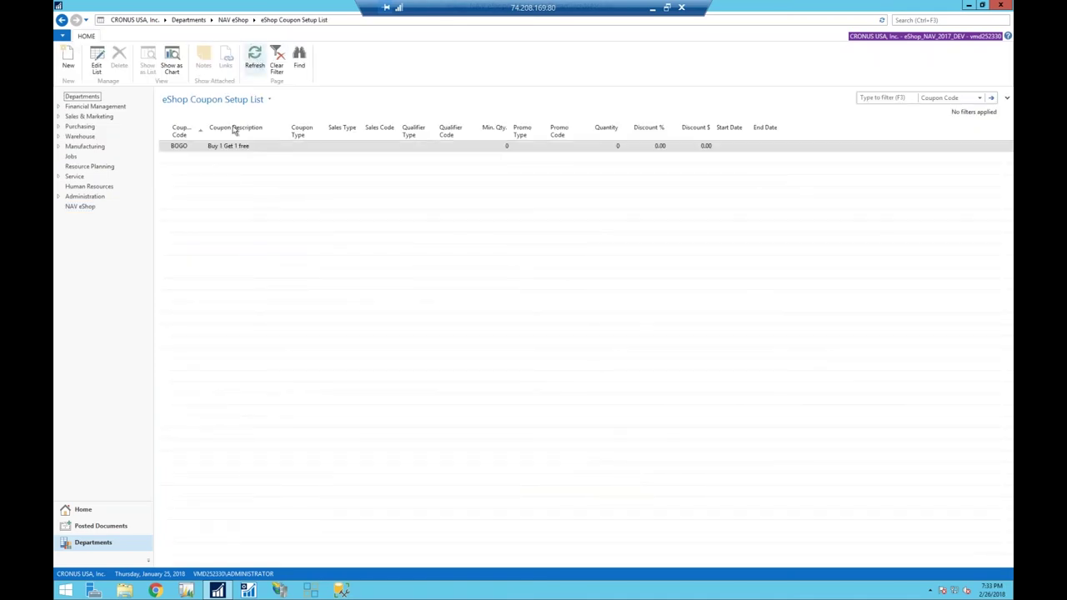
# Review the coupon type choices for the BOGO coupon in edit mode, then close editing.
pyautogui.click(97, 60)
pyautogui.click(243, 151)
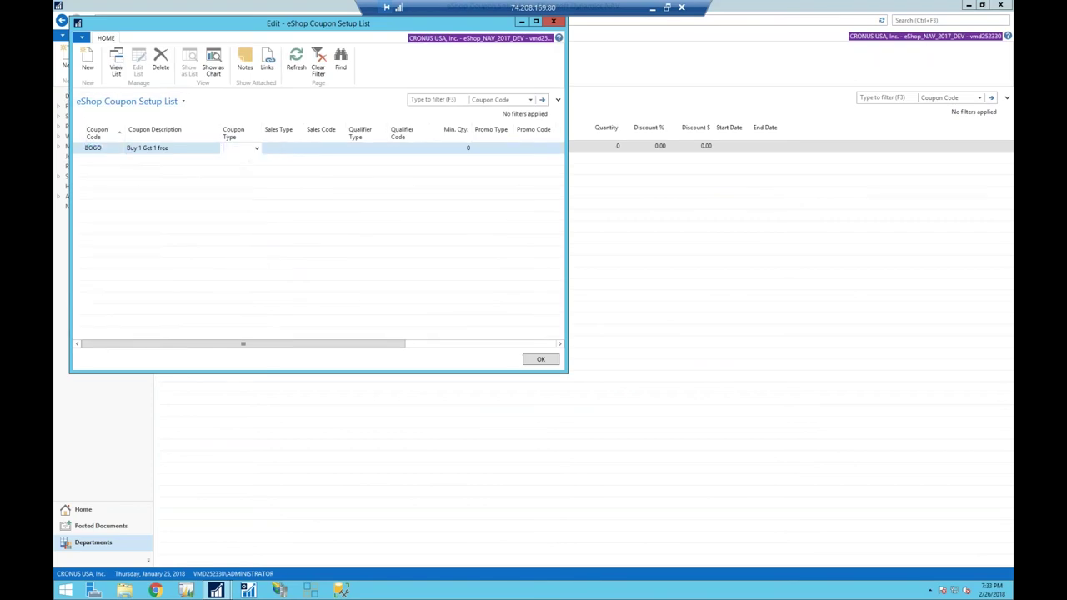
pyautogui.click(257, 149)
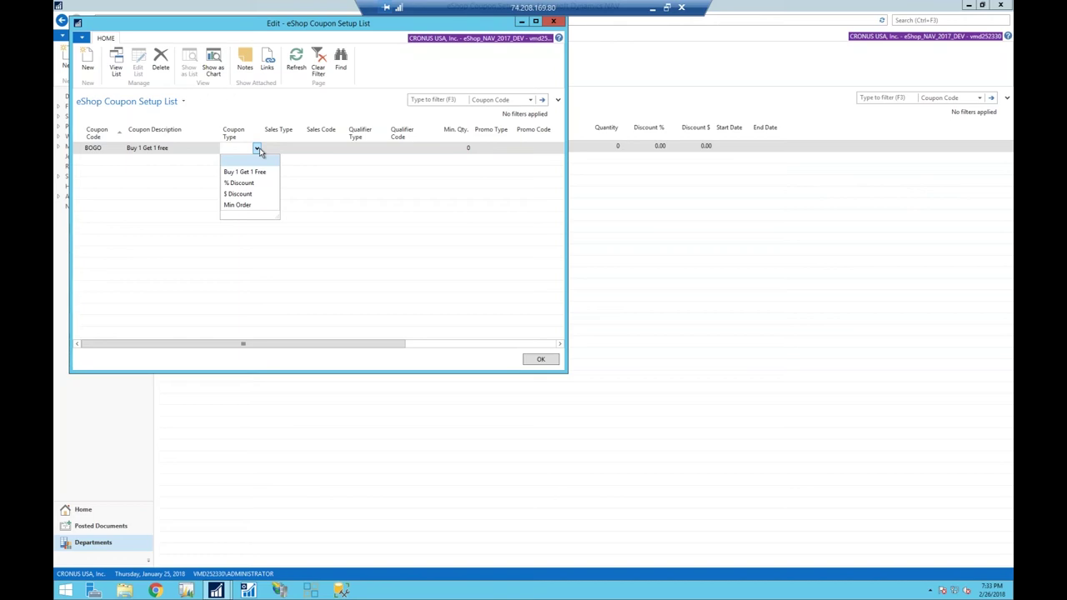
pyautogui.press('Escape')
pyautogui.press('Escape')
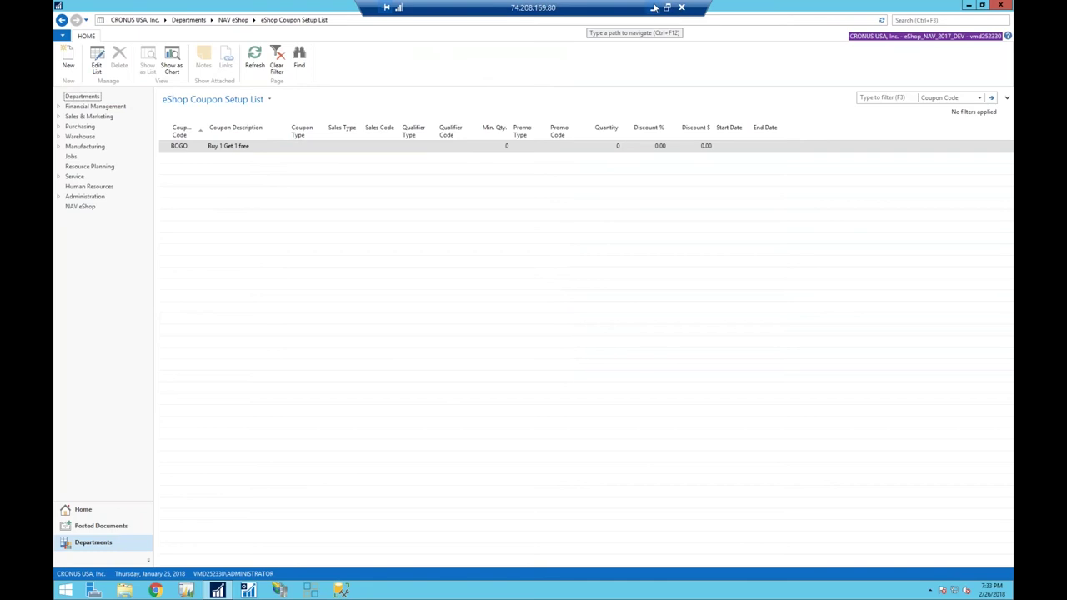
pyautogui.click(654, 8)
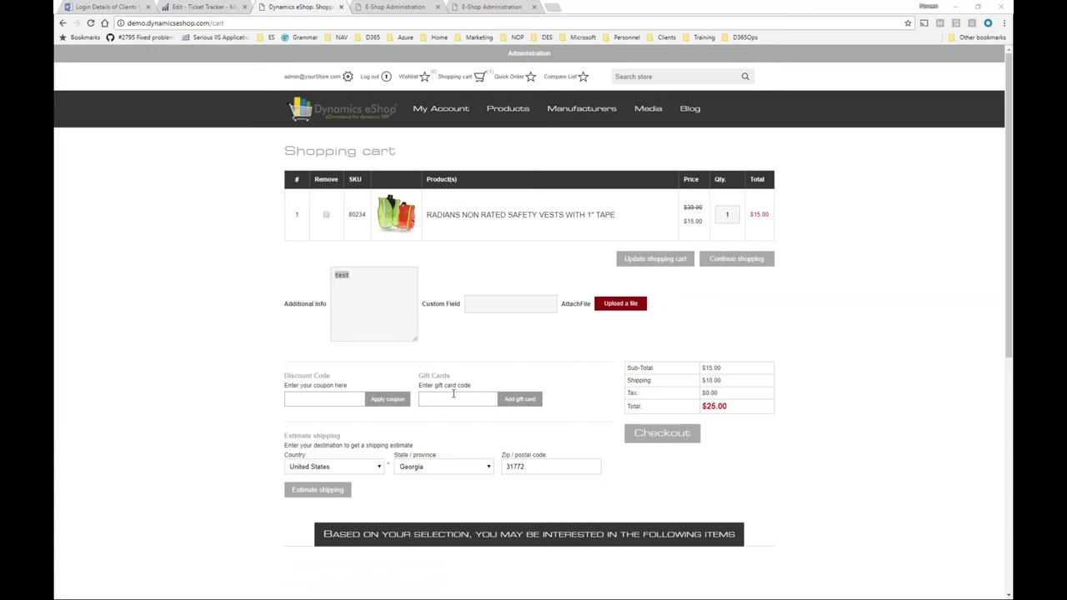
# Review the cart's single safety vest and the recommended Eyewear item, then begin checkout.
pyautogui.click(571, 370)
pyautogui.scroll(-1, 573, 370)
pyautogui.scroll(-2, 572, 370)
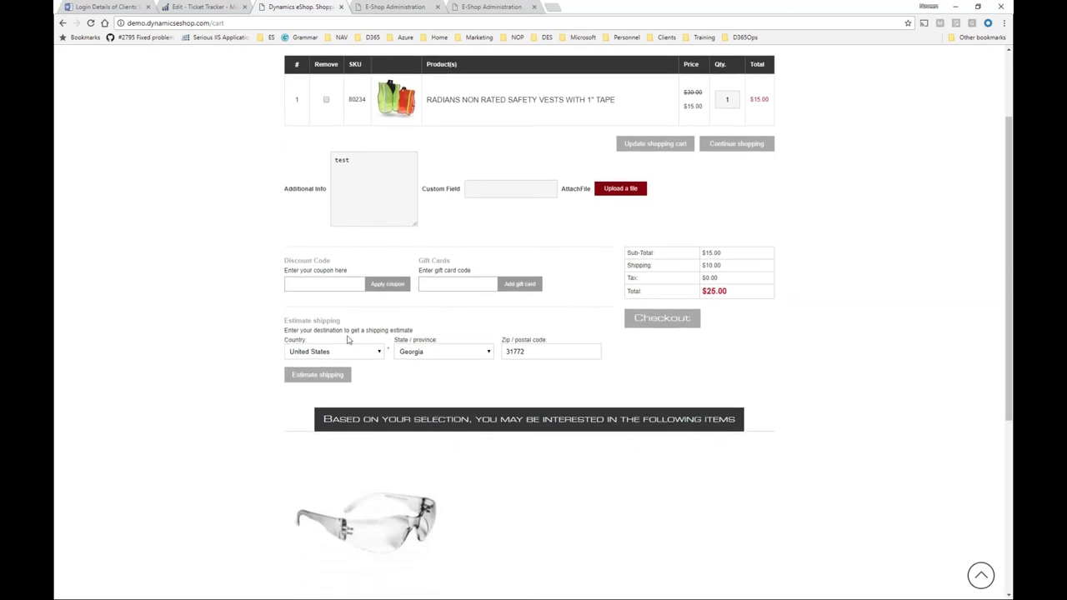
pyautogui.scroll(-2, 348, 339)
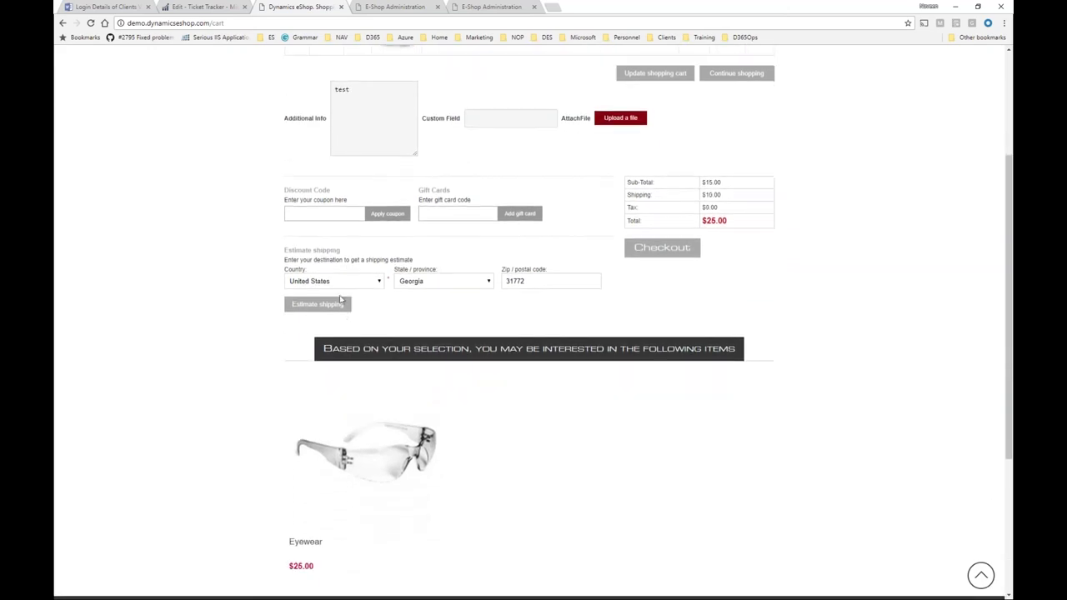
pyautogui.scroll(-1, 384, 298)
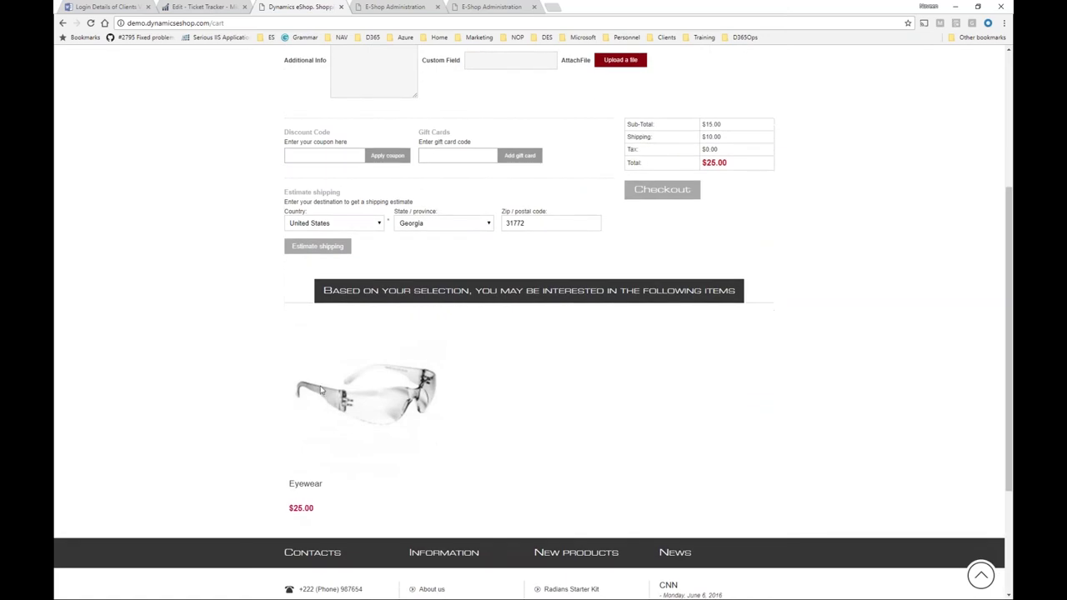
pyautogui.moveTo(387, 355)
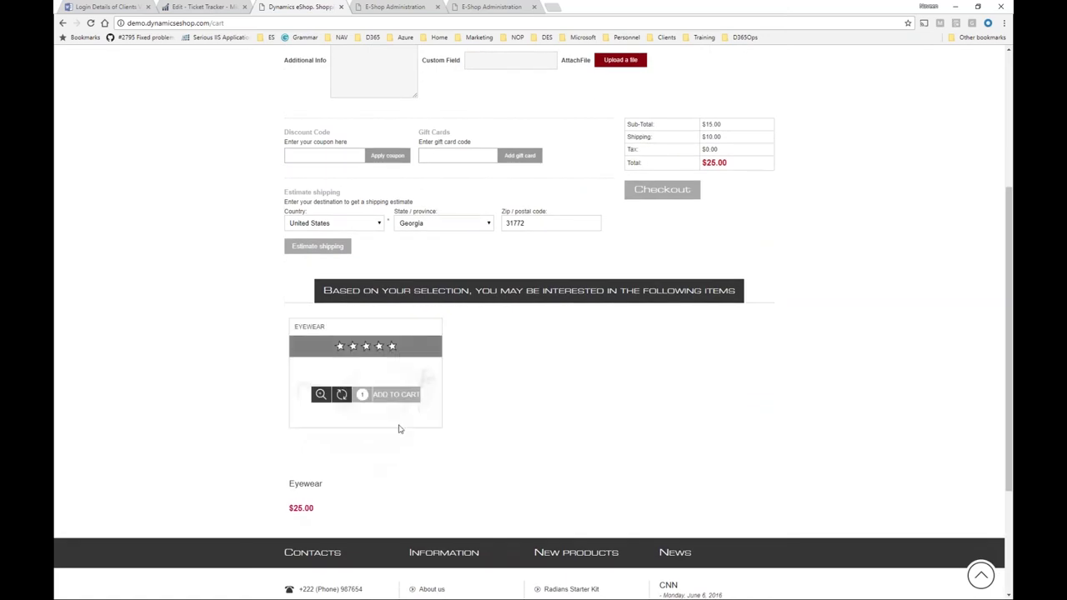
pyautogui.scroll(3, 400, 428)
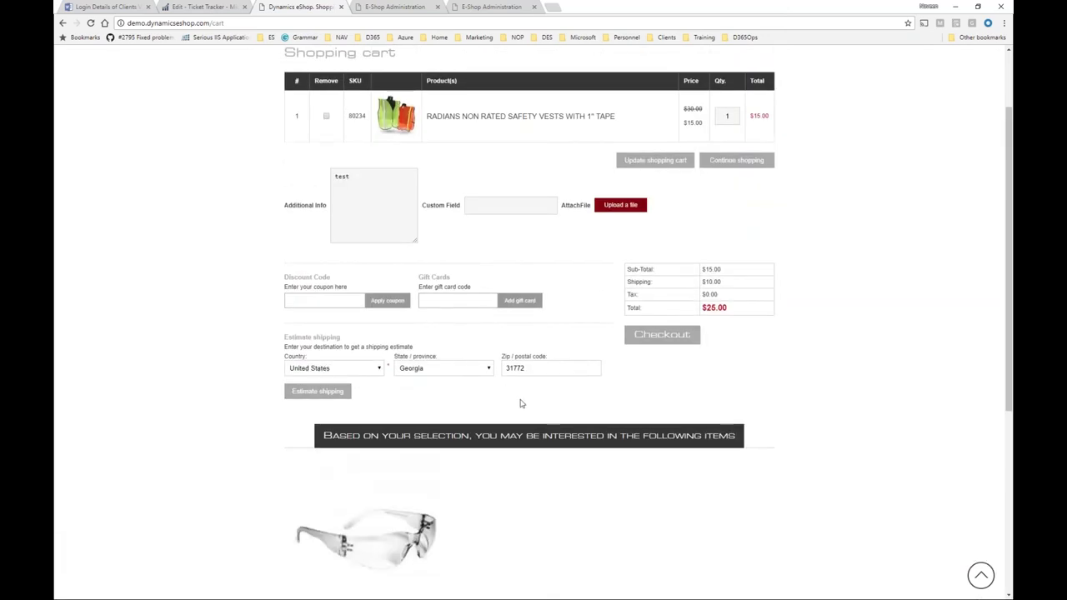
pyautogui.scroll(1, 583, 384)
pyautogui.click(648, 371)
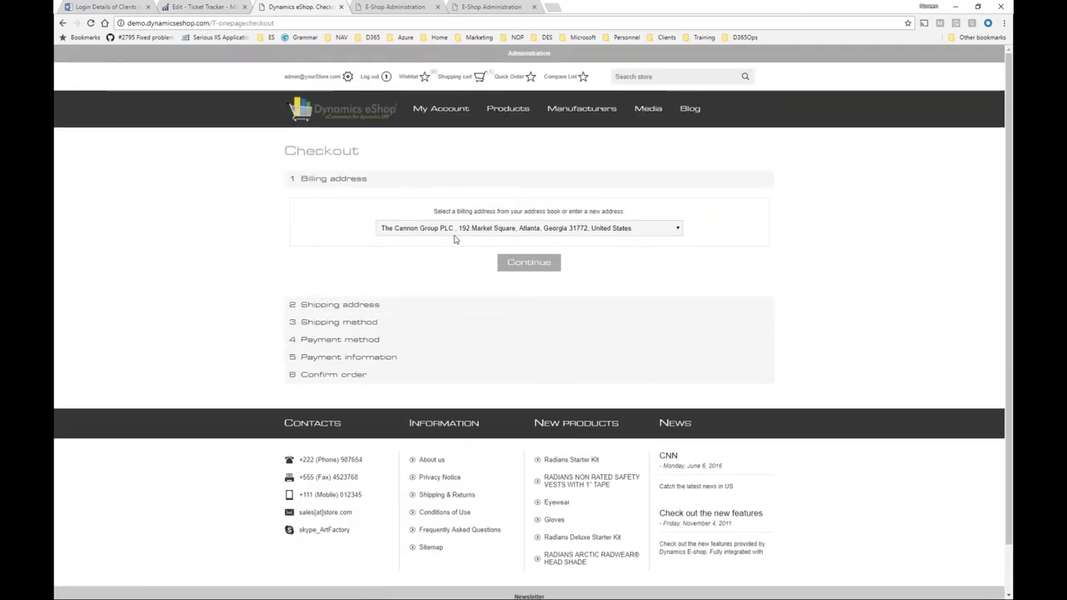
# Use The Cannon Group PLC's saved address for billing and shipping, after briefly trying New Address.
pyautogui.click(525, 263)
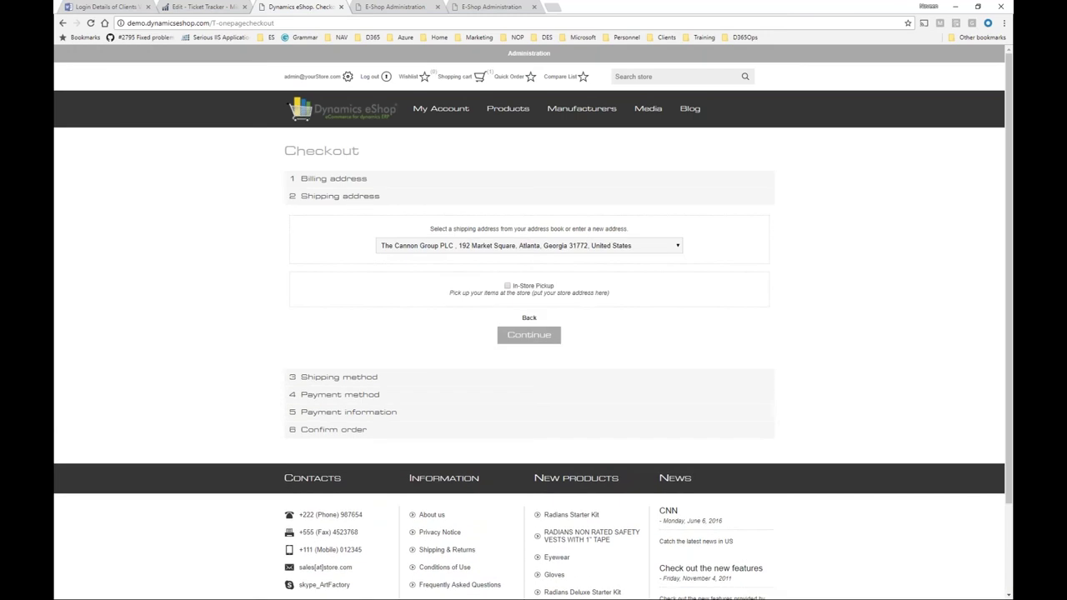
pyautogui.click(523, 249)
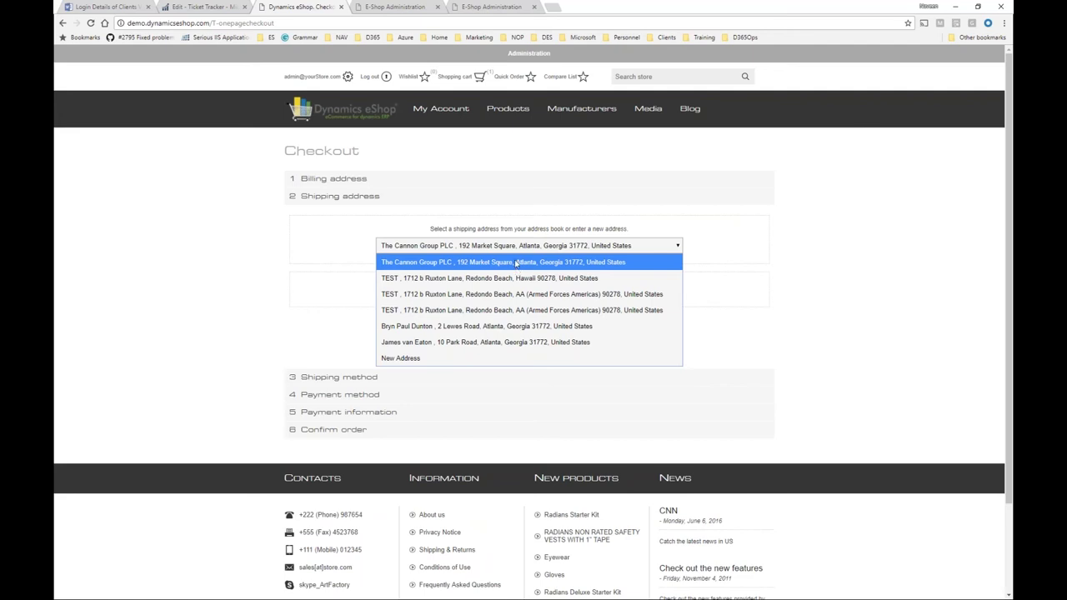
pyautogui.click(474, 359)
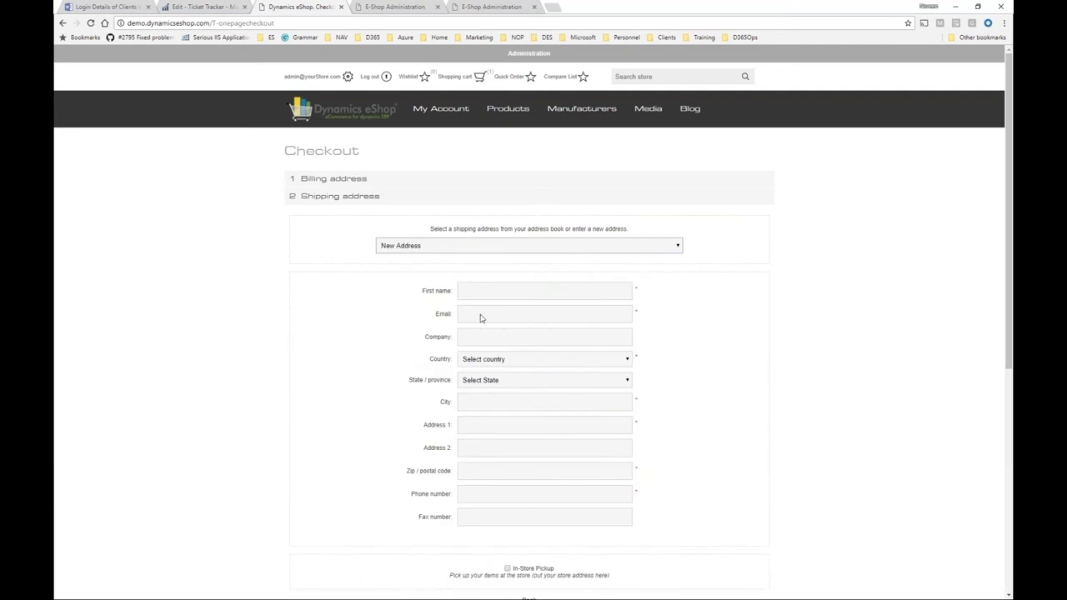
pyautogui.click(489, 245)
pyautogui.click(490, 260)
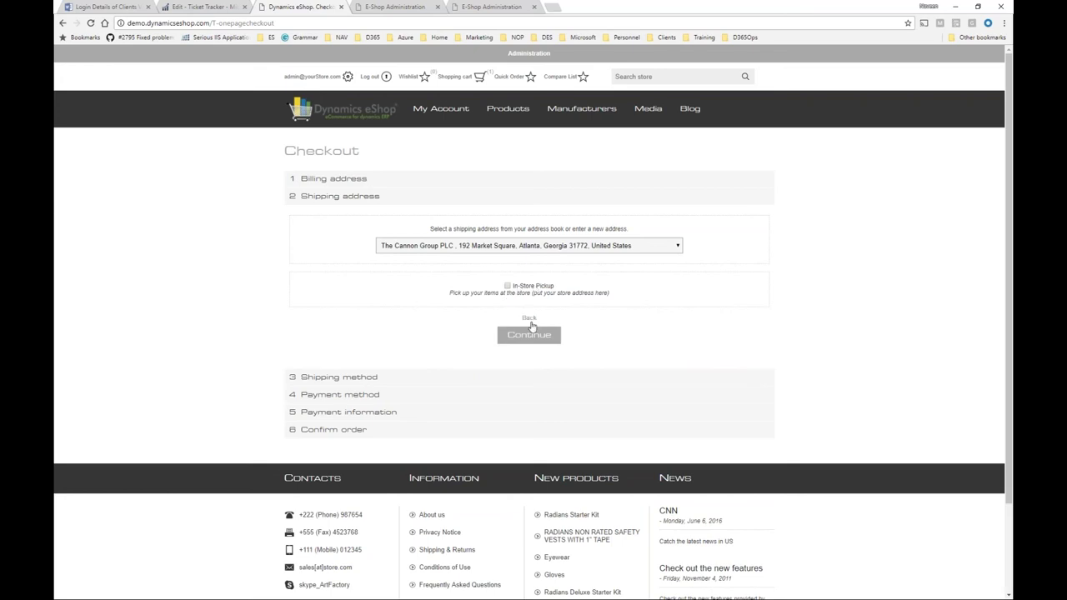
pyautogui.click(530, 334)
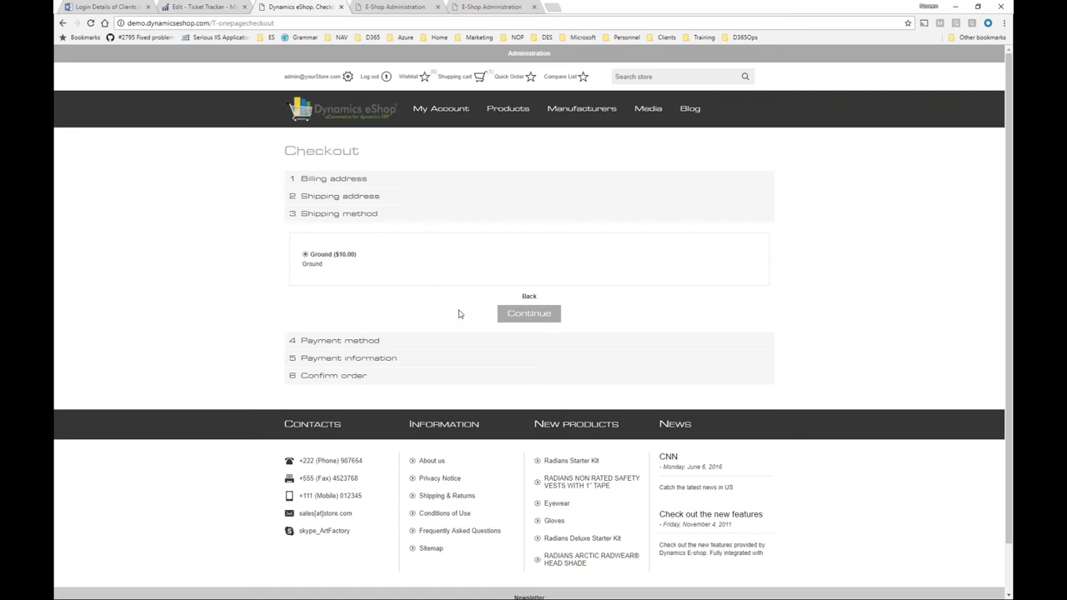
# Place the order with Ground shipping and purchase order payment, entering the PO number, then copy the order number.
pyautogui.click(518, 317)
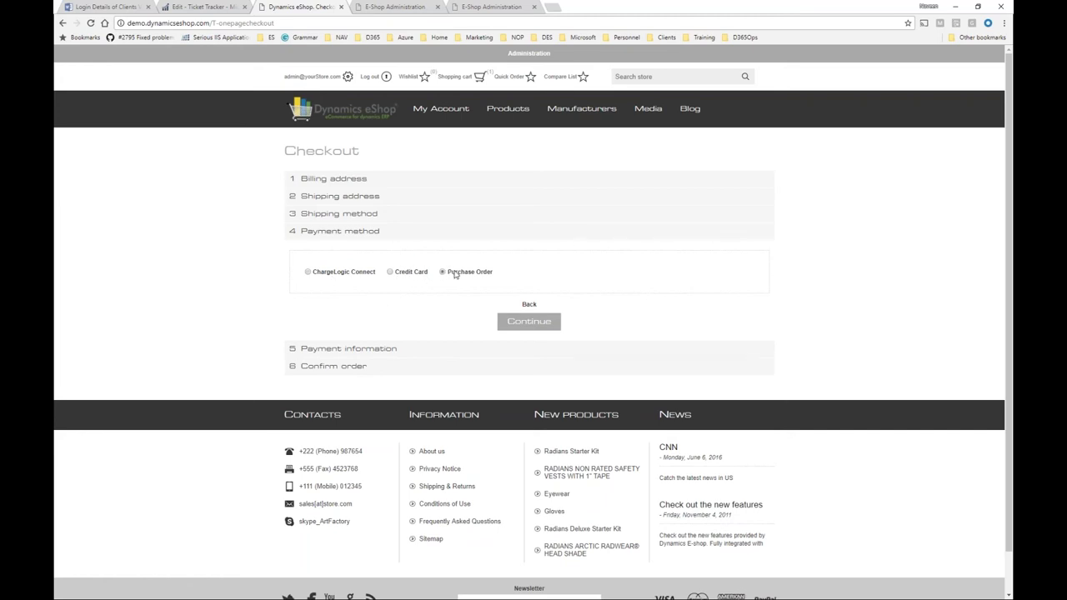
pyautogui.click(534, 322)
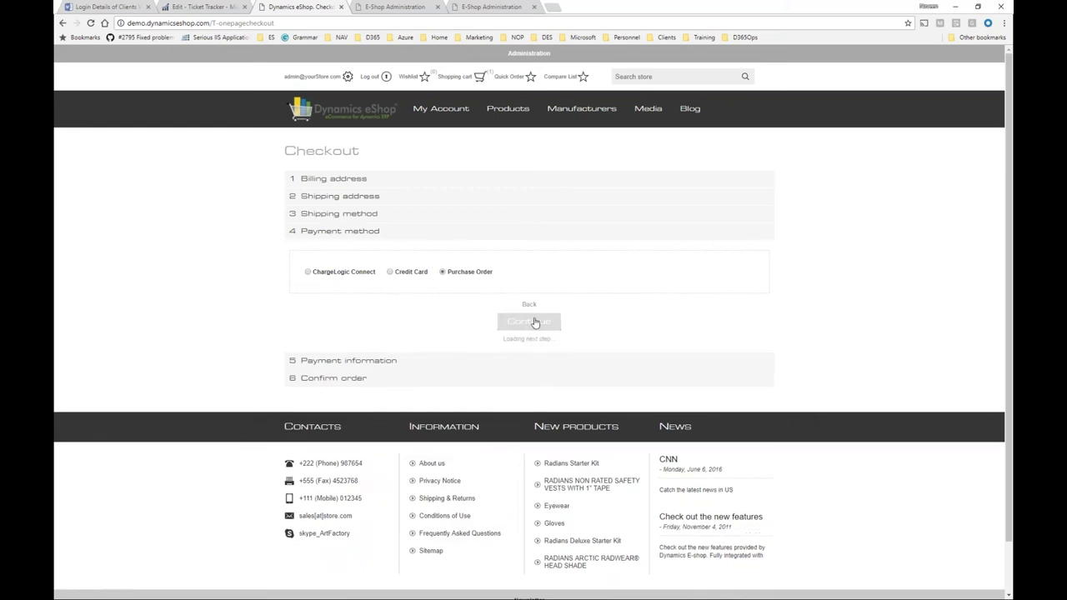
pyautogui.click(408, 290)
pyautogui.write('Po12345')
pyautogui.click(532, 517)
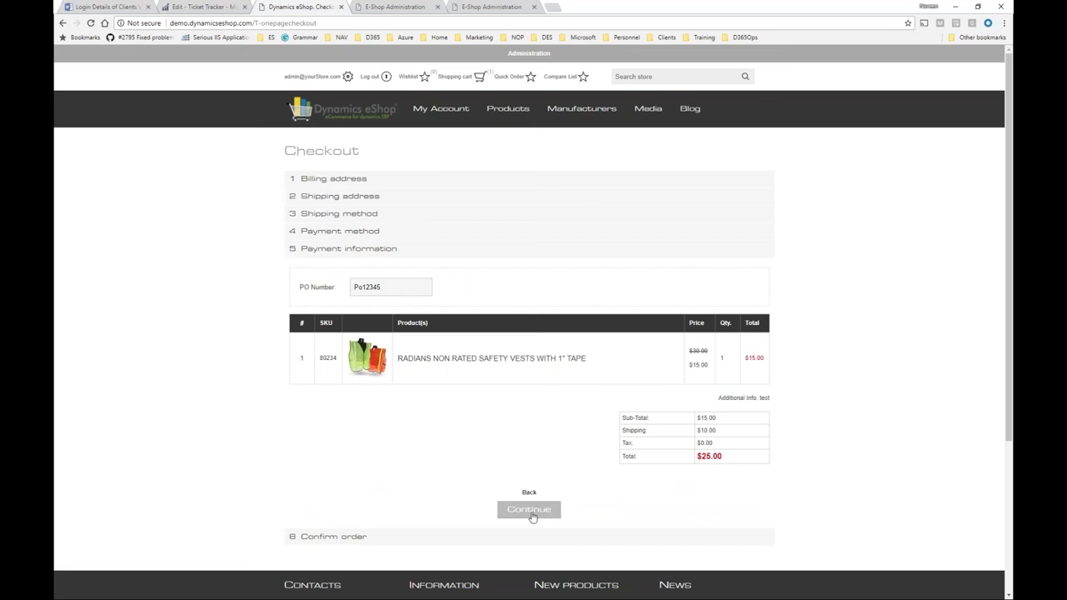
pyautogui.click(525, 487)
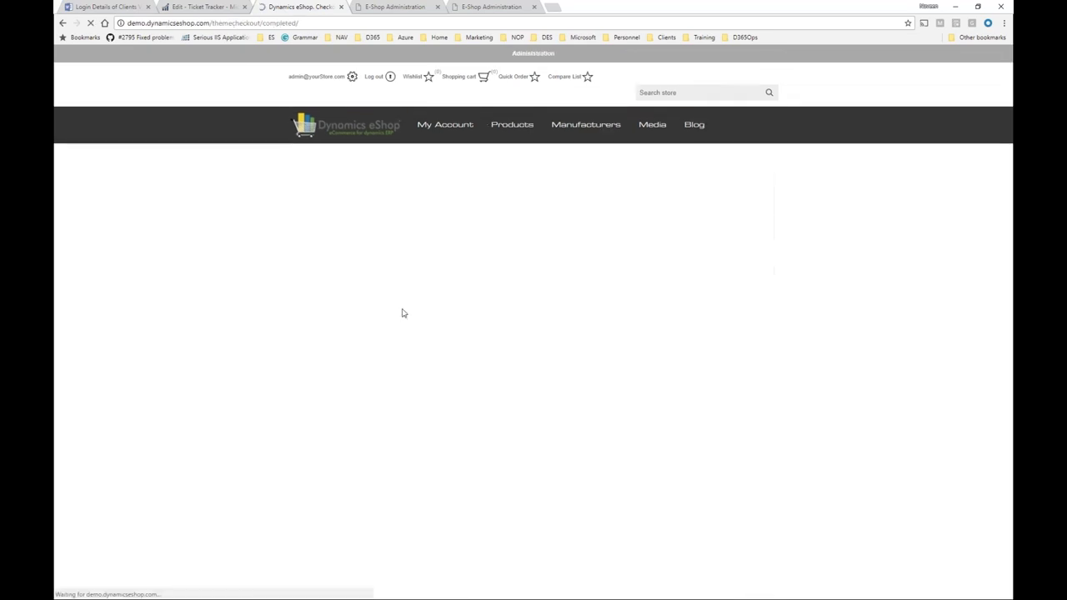
pyautogui.moveTo(330, 256); pyautogui.dragTo(344, 258)
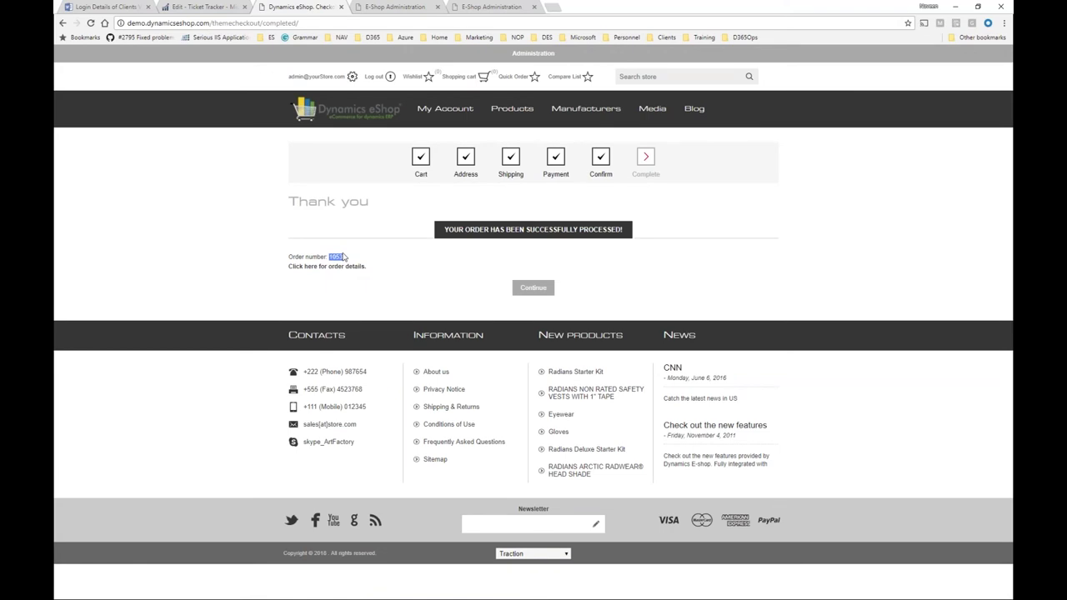
pyautogui.hotkey('alt', 'Tab')
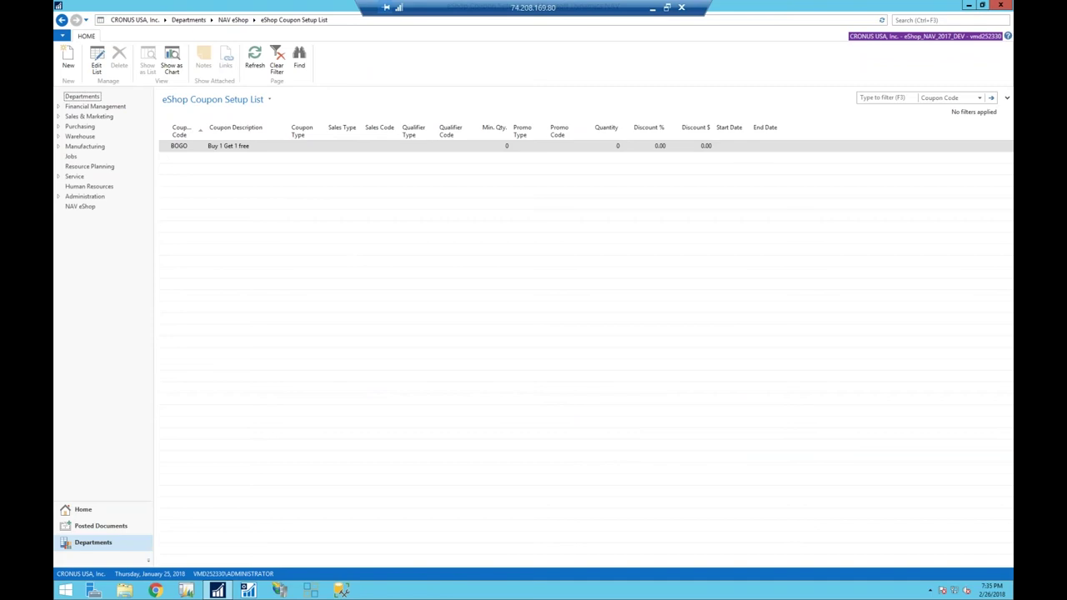
# Open Sales Orders under Sales & Marketing > Order Processing and filter by the new order's number.
pyautogui.click(106, 118)
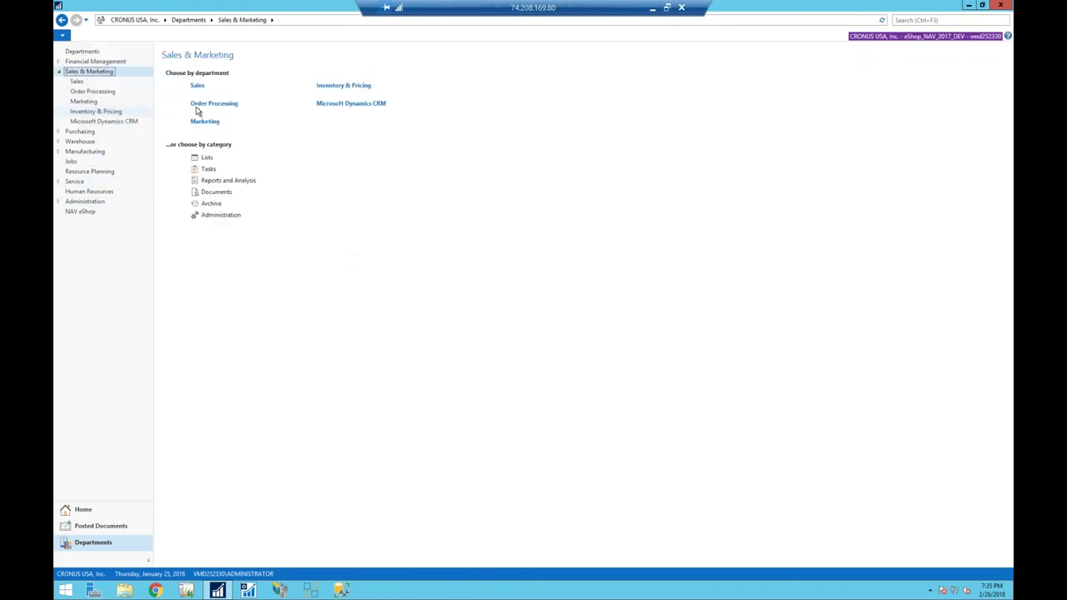
pyautogui.click(213, 103)
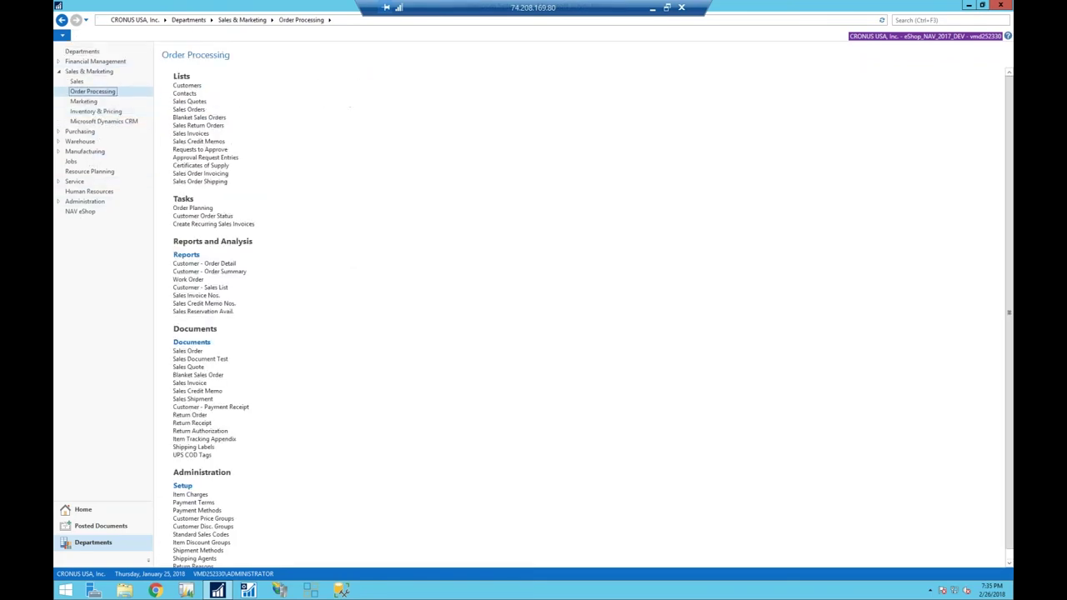
pyautogui.click(201, 109)
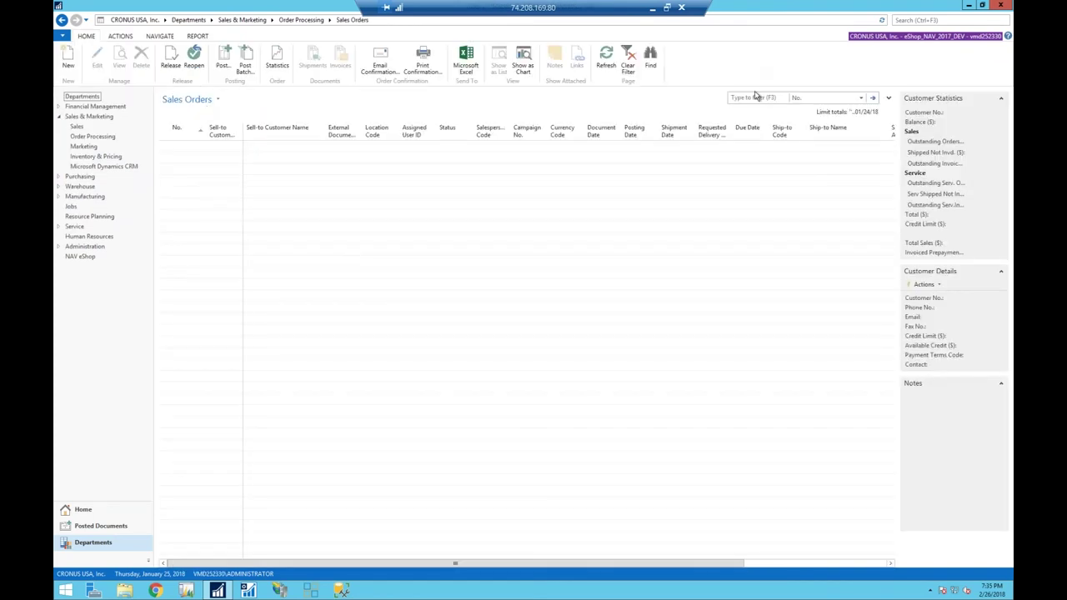
pyautogui.click(757, 96)
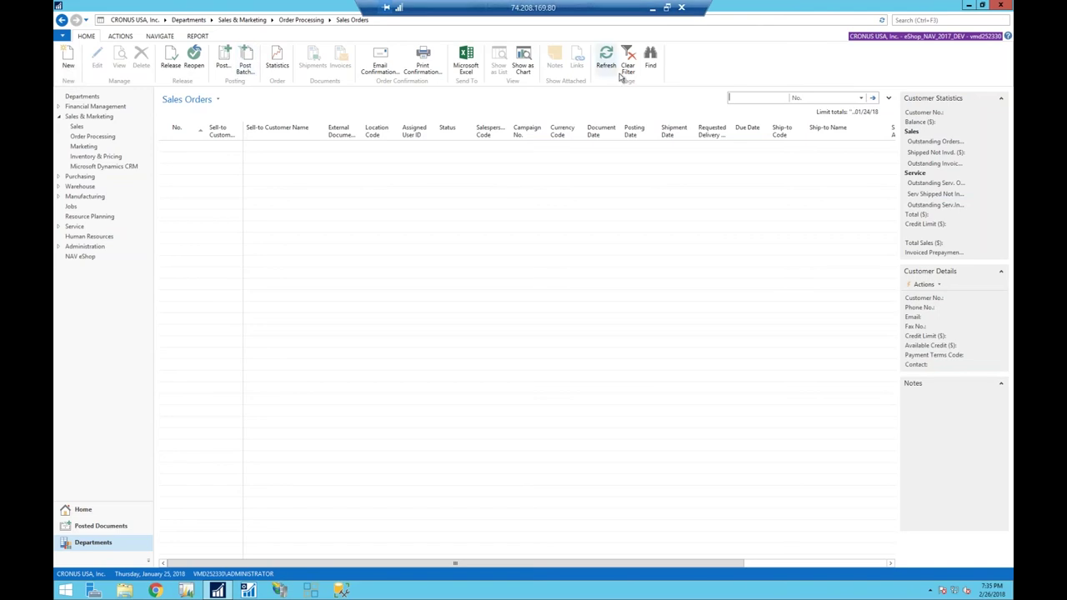
pyautogui.write('1053')
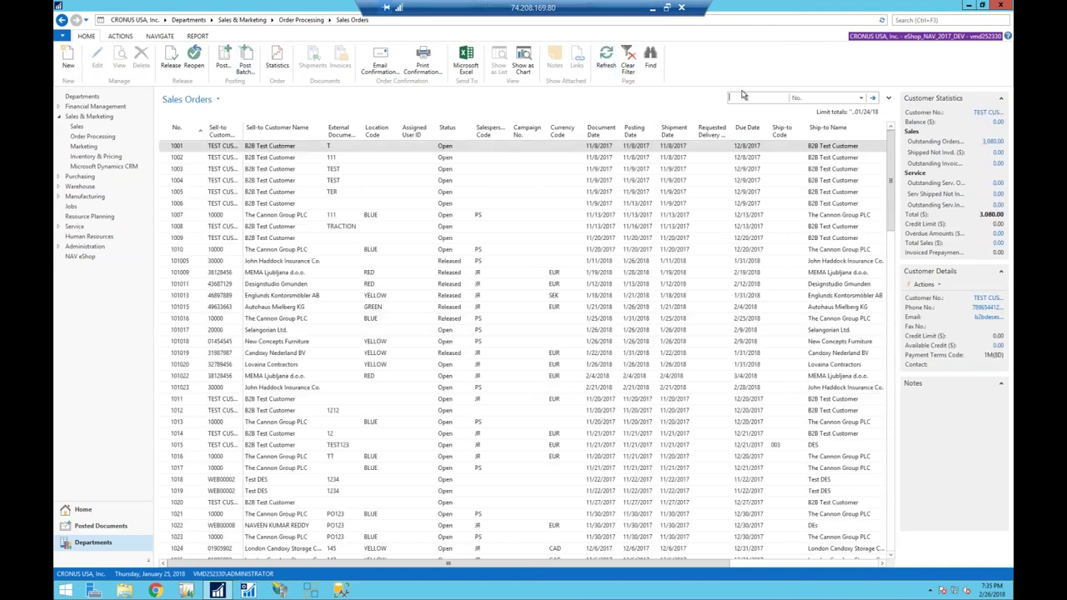
pyautogui.press('Return')
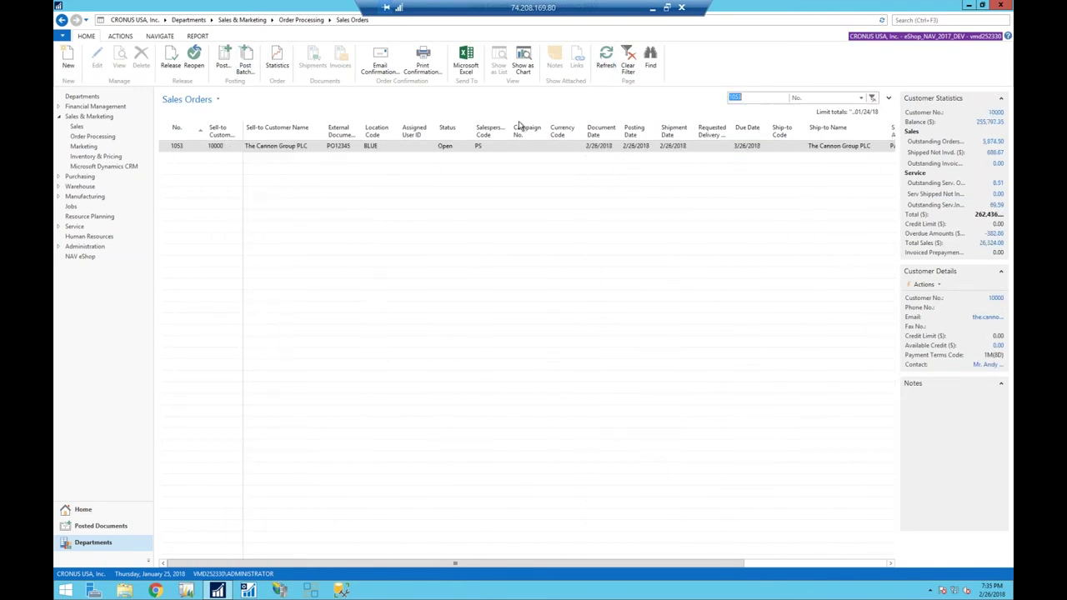
# Open The Cannon Group PLC's sales order card and leave its status at Open.
pyautogui.doubleClick(293, 146)
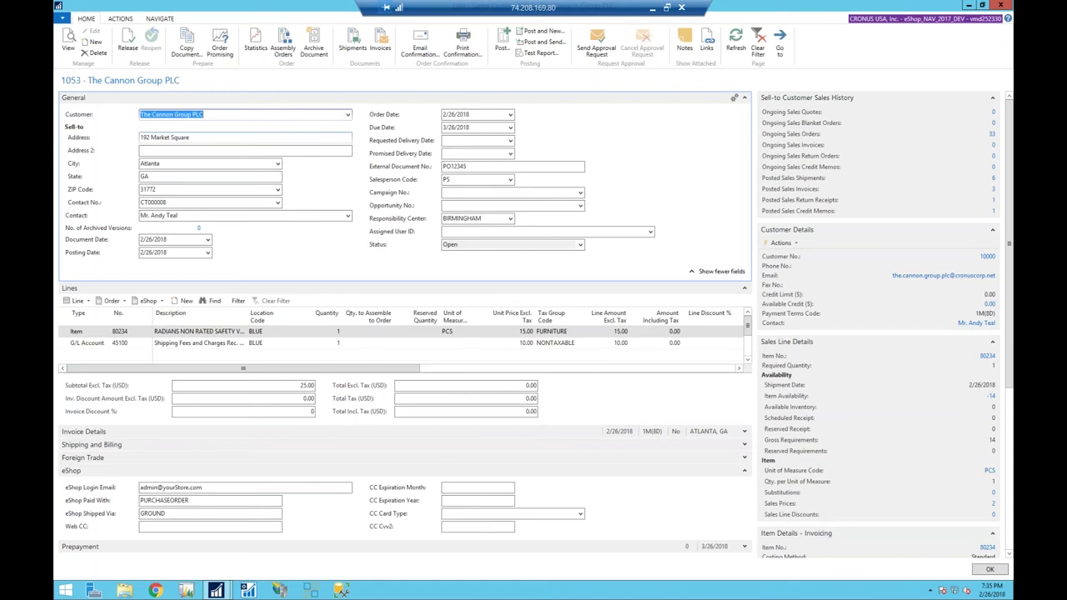
pyautogui.click(579, 245)
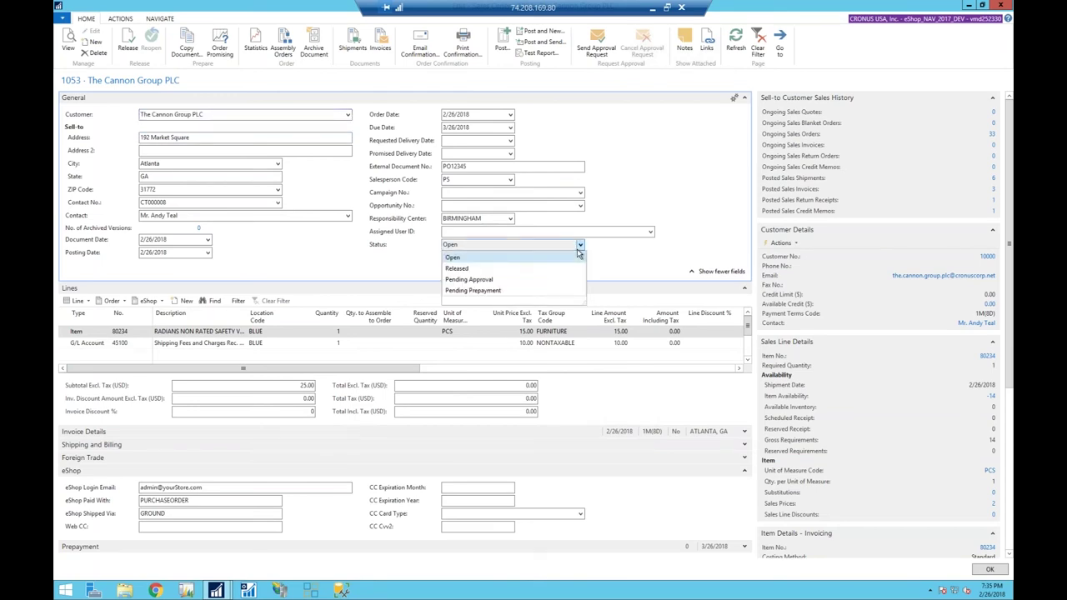
pyautogui.click(578, 254)
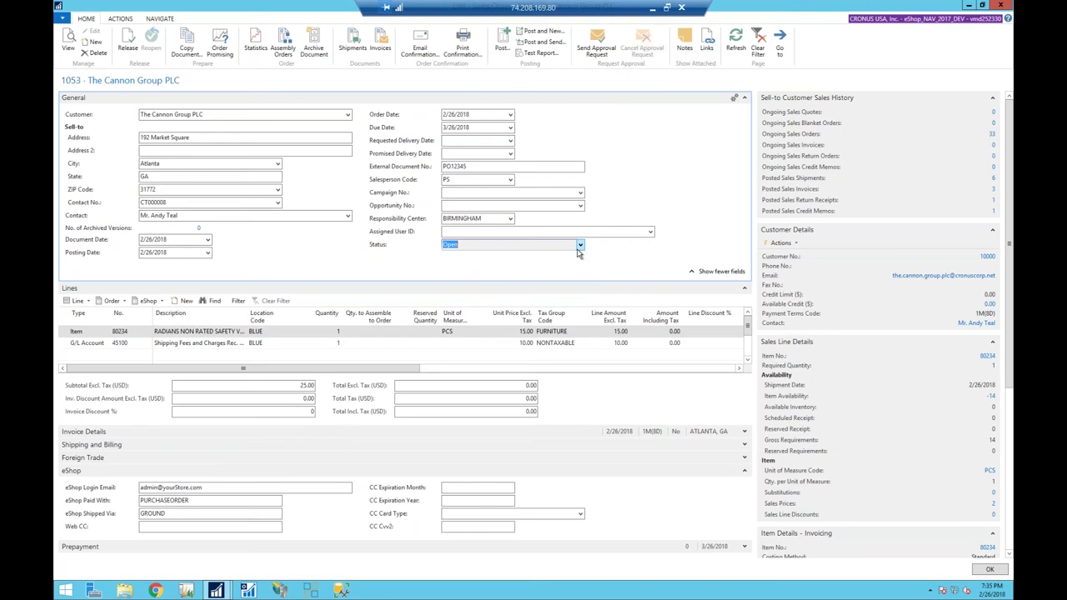
# Change the safety vests line quantity to 2 and accept the availability warning, making the total 40.00.
pyautogui.click(301, 336)
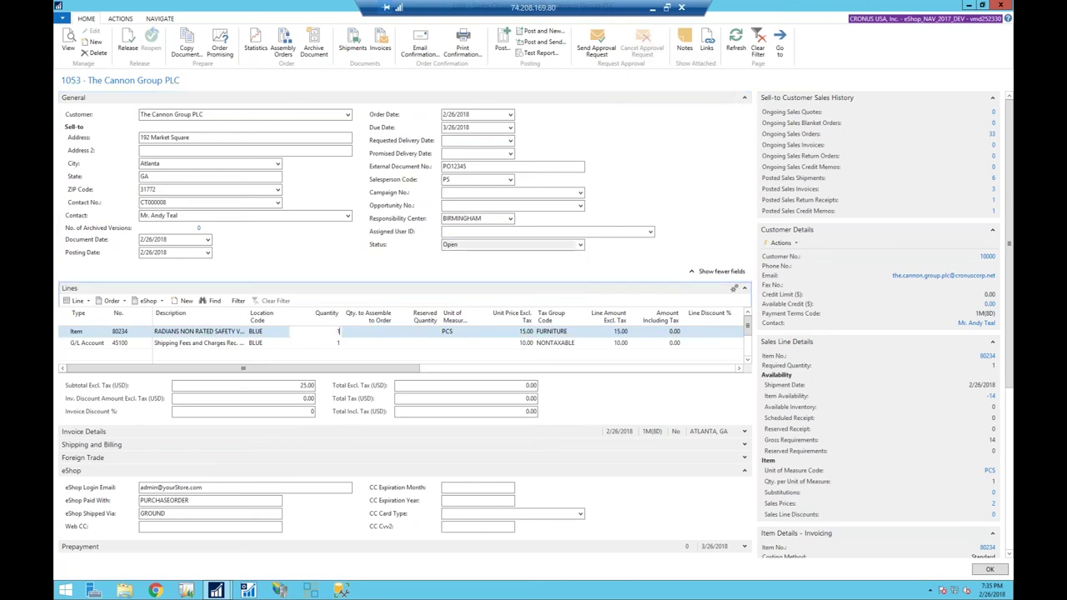
pyautogui.press('Down')
pyautogui.press('Up')
pyautogui.write('1')
pyautogui.press('Tab')
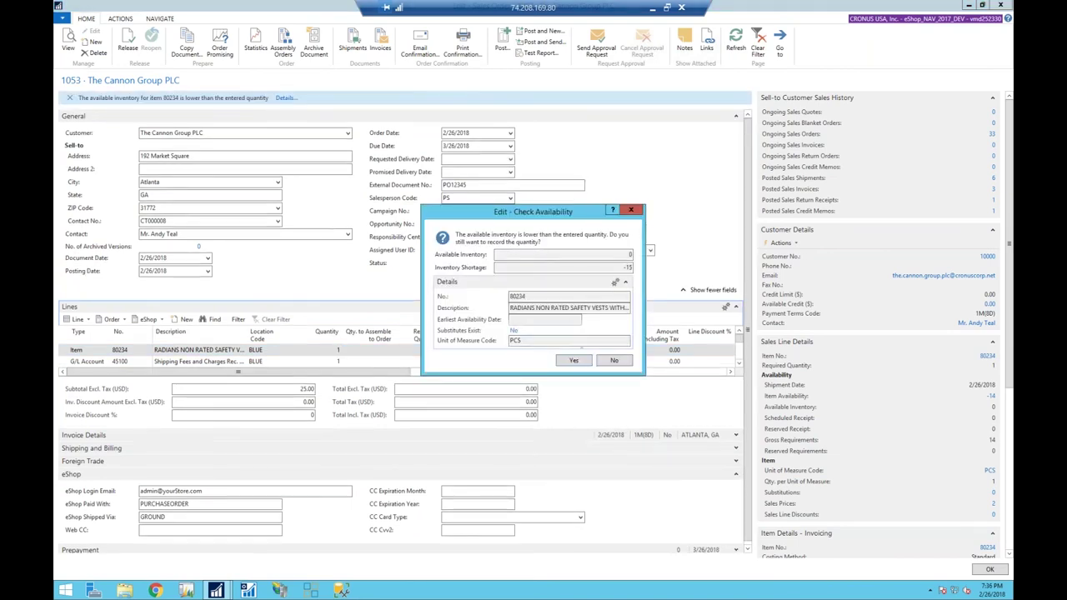
pyautogui.click(582, 364)
pyautogui.press('Down')
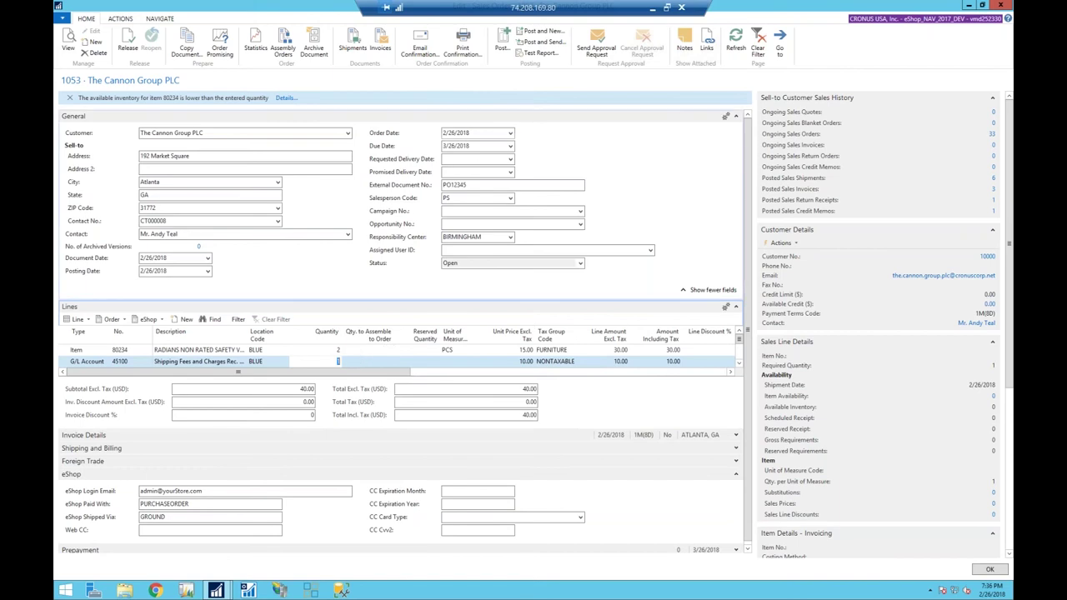
# Back in the eShop, view order #1053's details showing 2 vests at $30.00 and a $40.00 total.
pyautogui.click(653, 7)
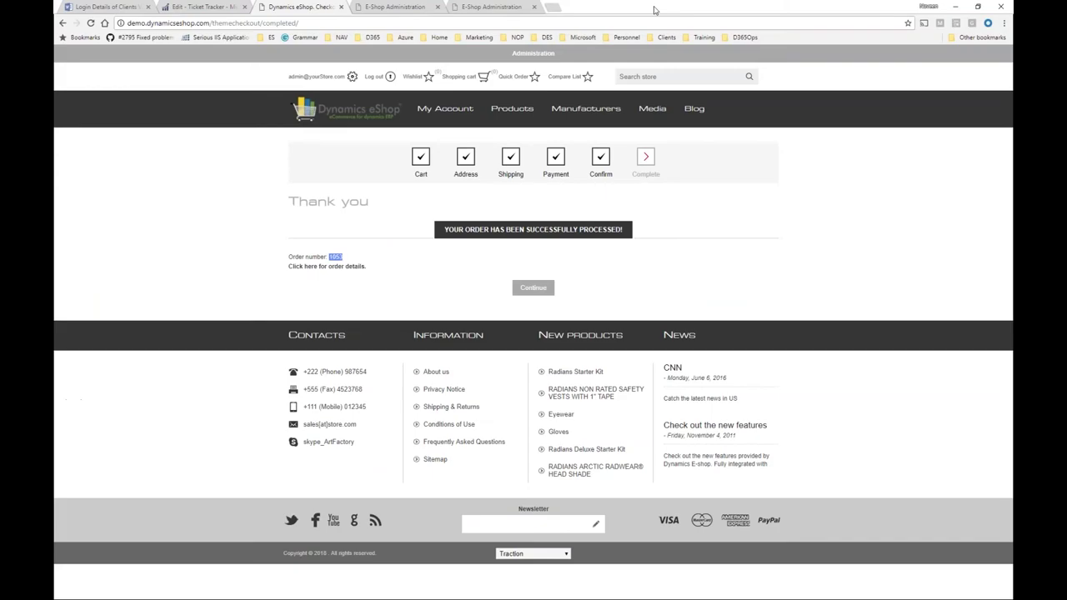
pyautogui.click(356, 266)
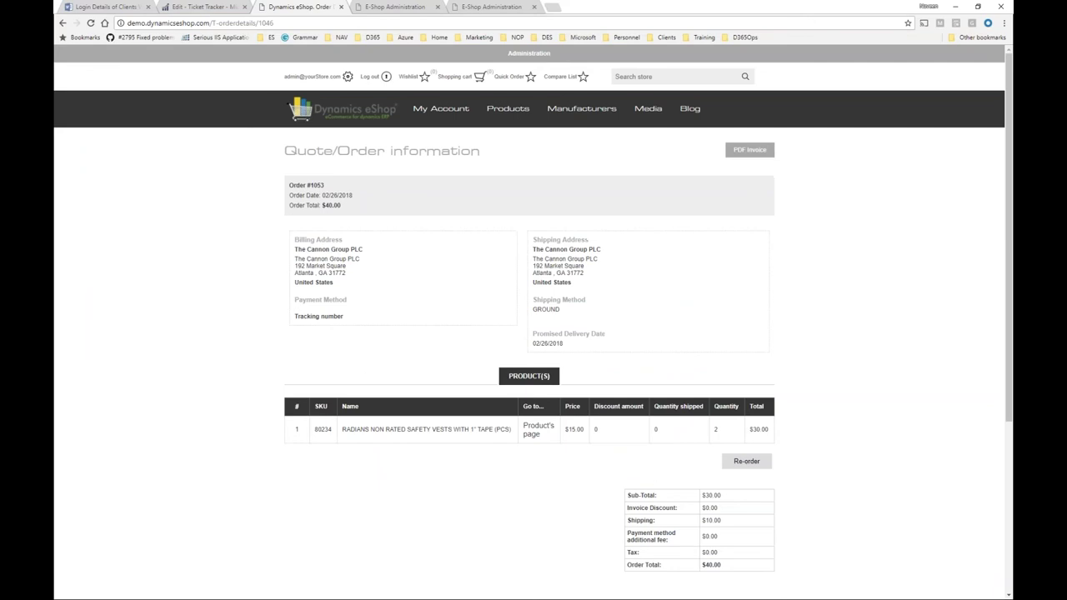
pyautogui.doubleClick(714, 430)
pyautogui.scroll(-1, 705, 452)
pyautogui.scroll(1, 681, 342)
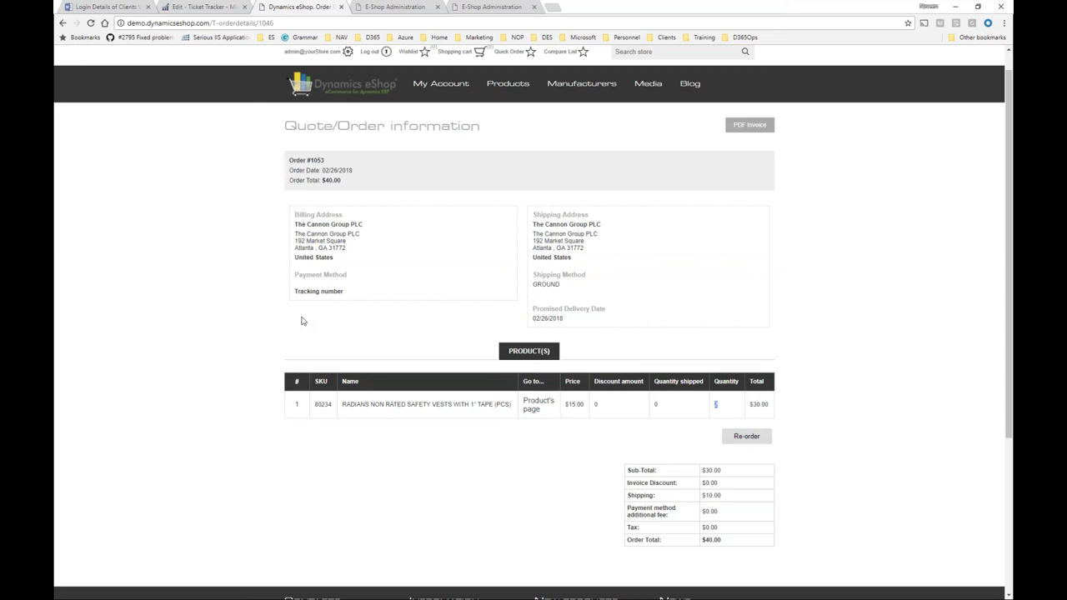
pyautogui.scroll(-1, 373, 335)
pyautogui.scroll(-1, 372, 335)
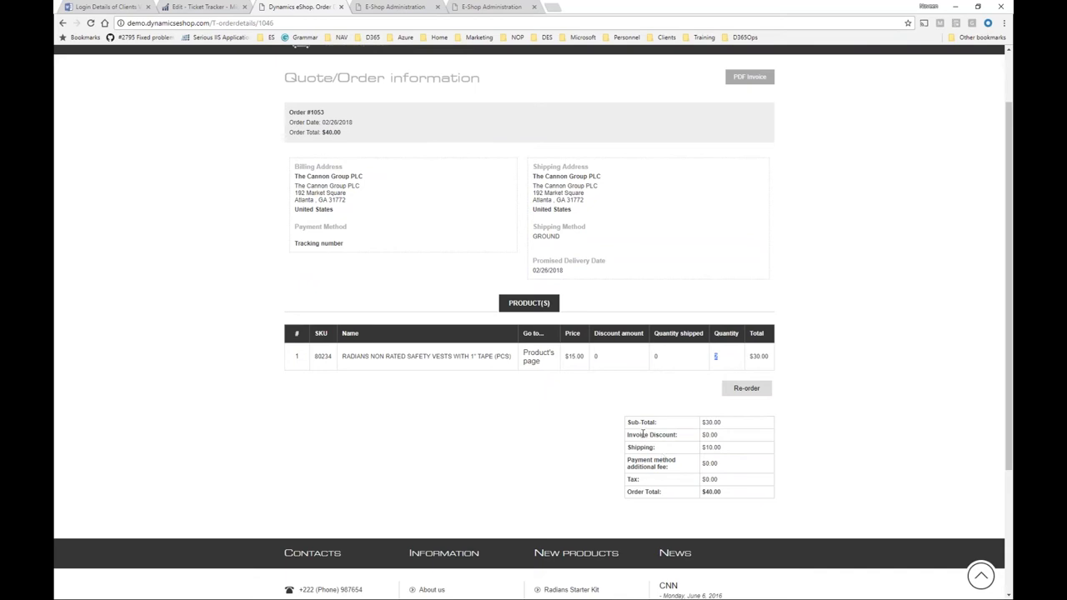
pyautogui.scroll(1, 642, 434)
# Save order 1053's PDF invoice as Sales_Order_1053.pdf on the Desktop, review it, then close it.
pyautogui.click(751, 107)
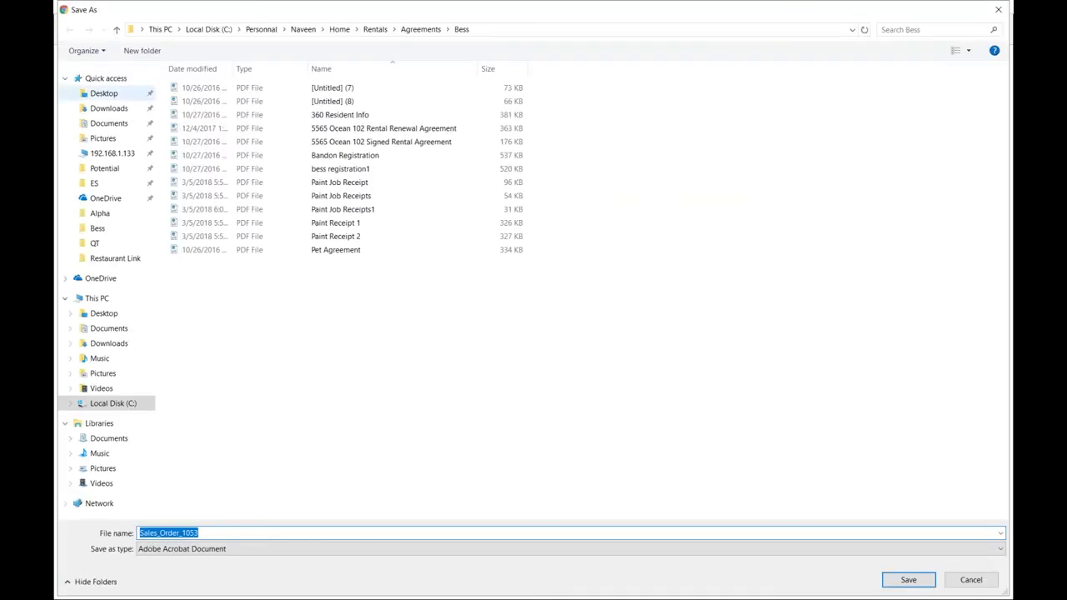
pyautogui.click(118, 96)
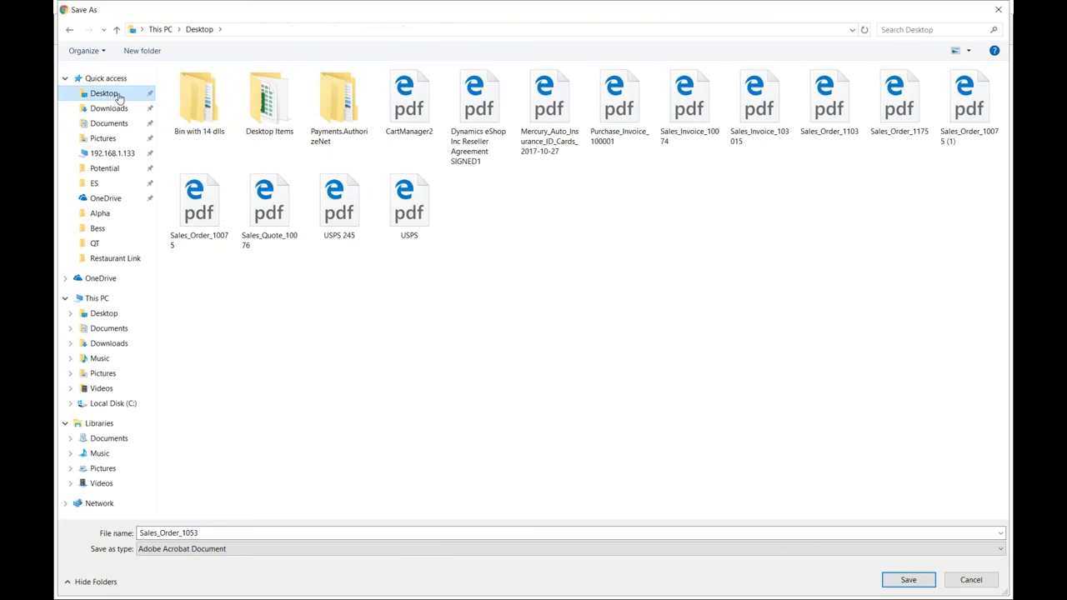
pyautogui.click(906, 580)
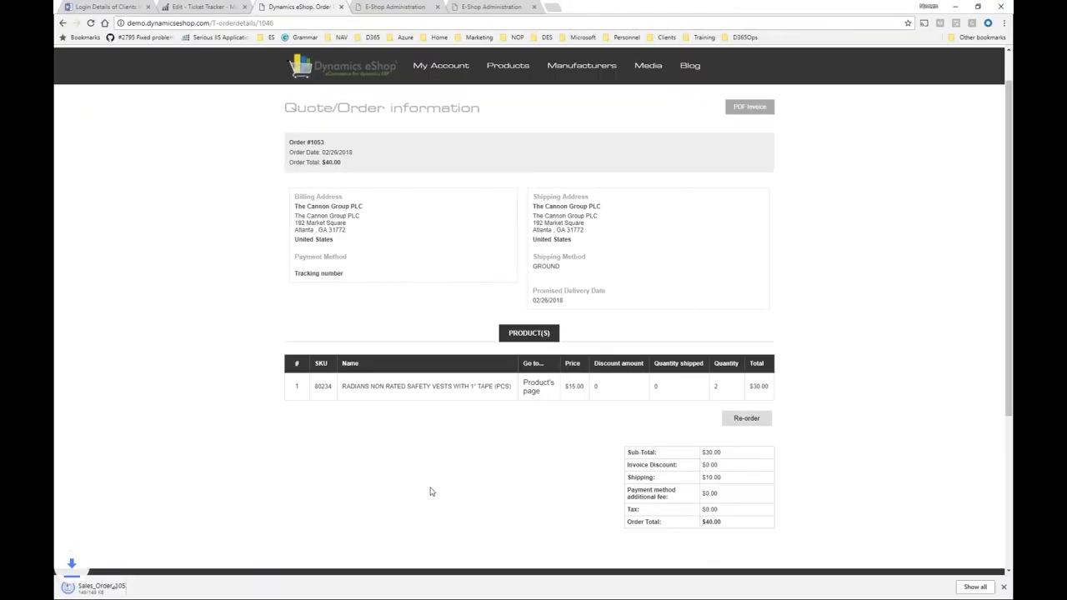
pyautogui.click(125, 588)
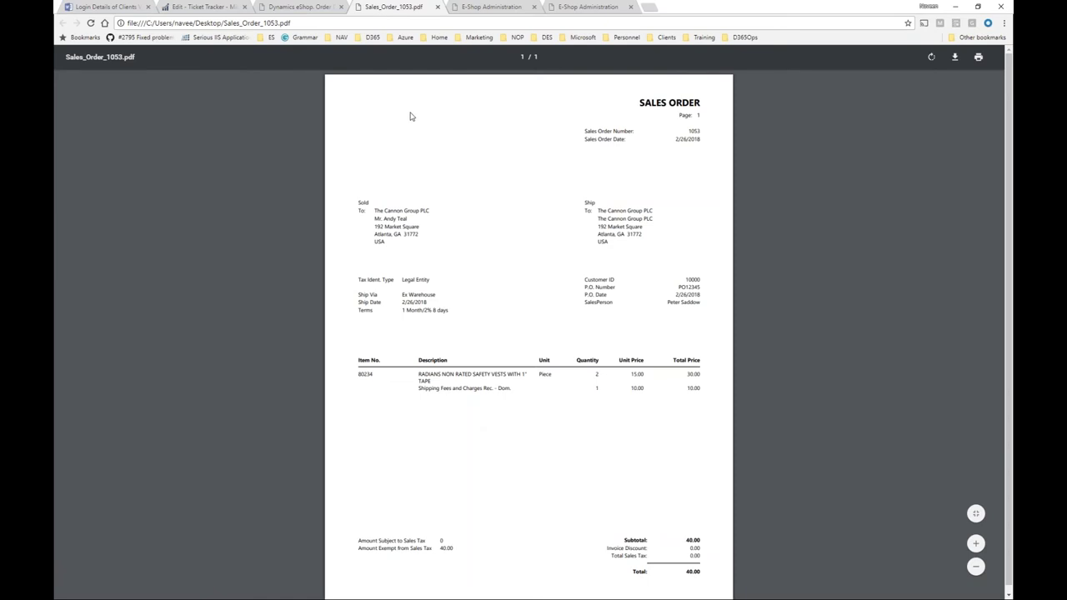
pyautogui.click(437, 7)
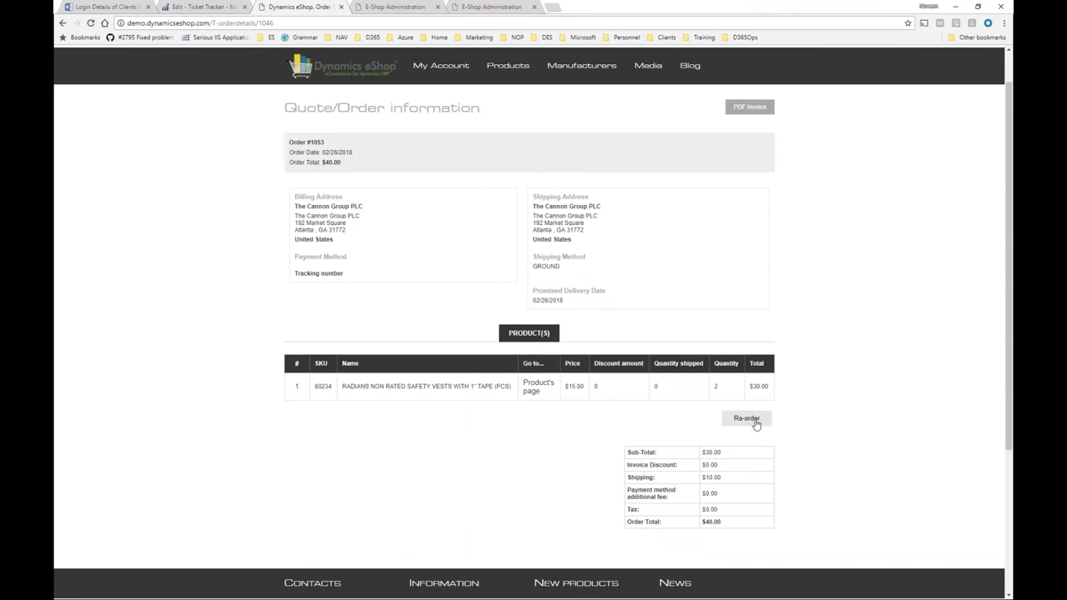
# Try the Quick Order SKU form, then go to My Account's Customer/Vendor Info page.
pyautogui.scroll(1, 756, 425)
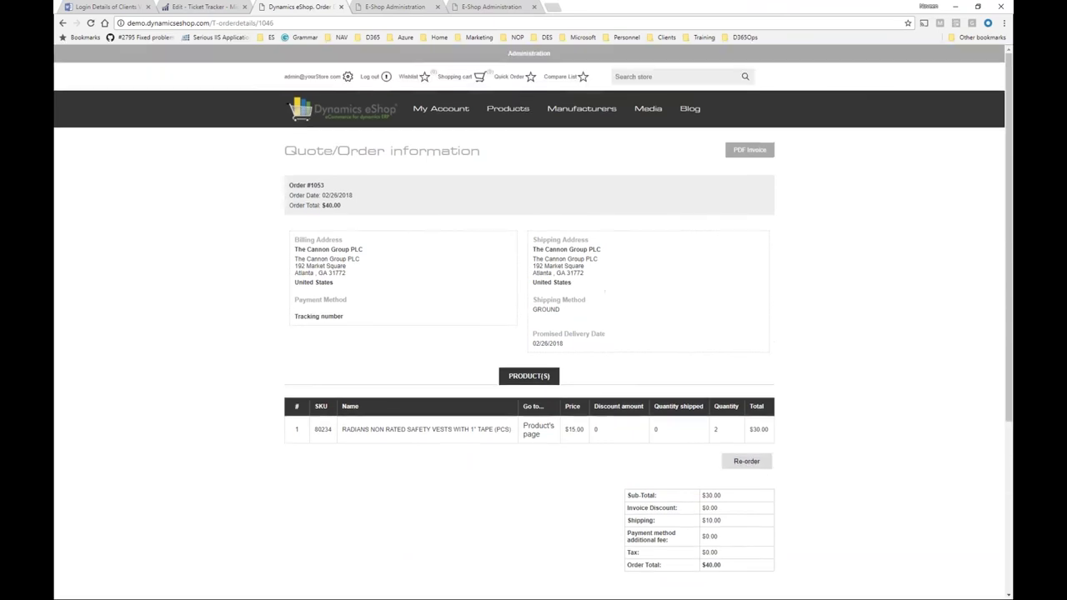
pyautogui.click(510, 76)
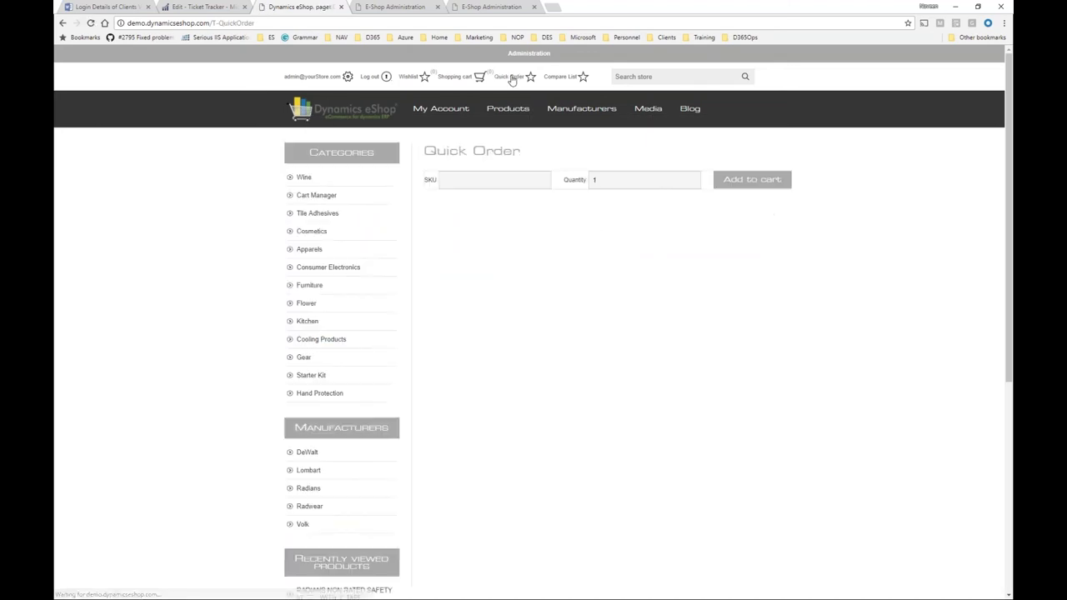
pyautogui.click(449, 180)
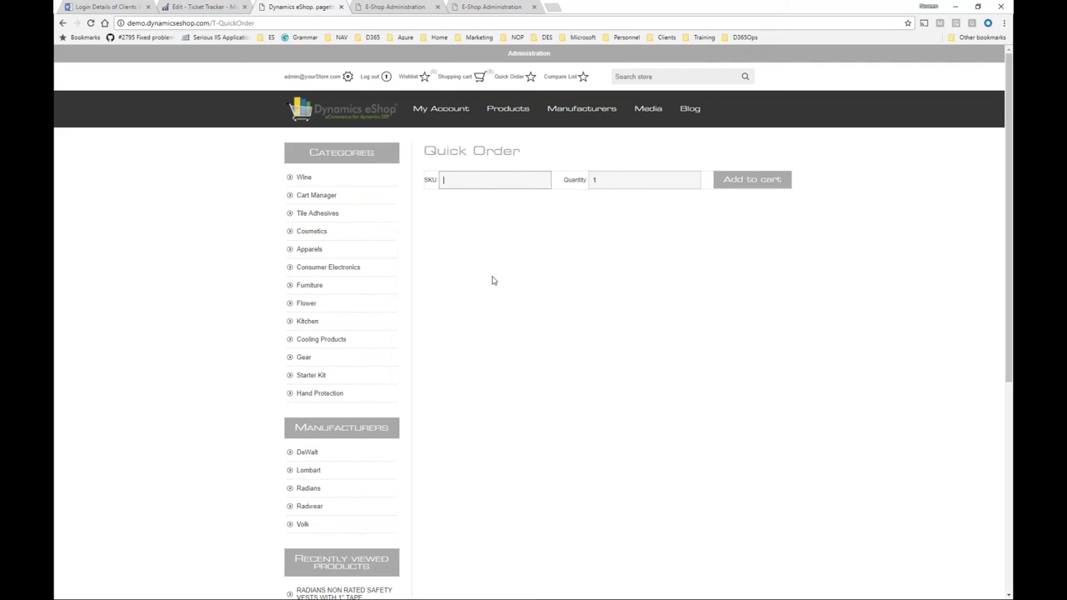
pyautogui.click(437, 110)
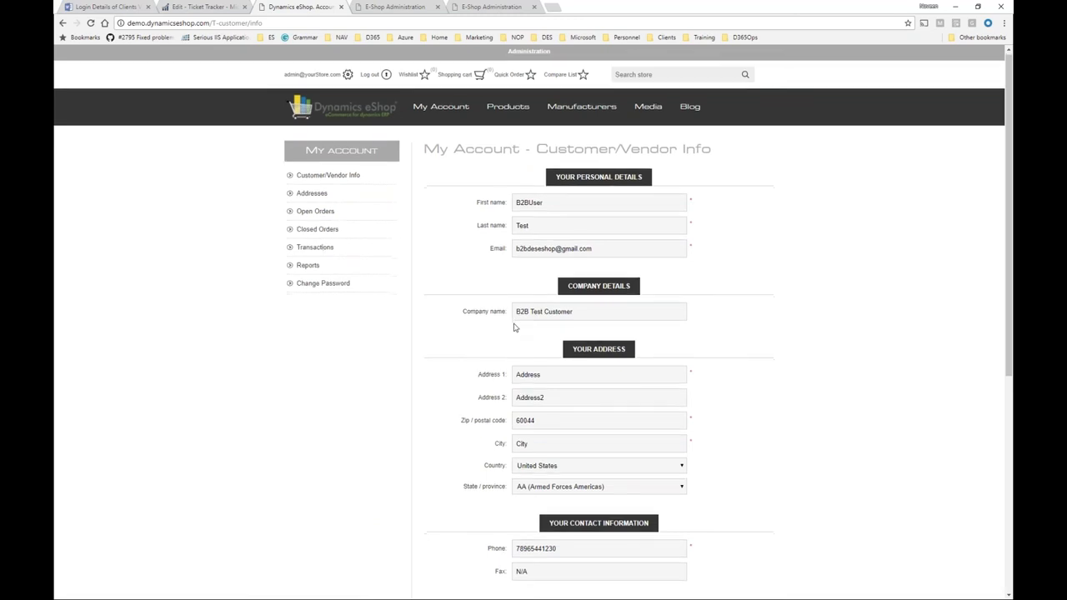
# Browse My Account's Addresses, Open Orders and Closed Orders pages, ending on three closed orders.
pyautogui.scroll(-1, 514, 329)
pyautogui.scroll(1, 533, 333)
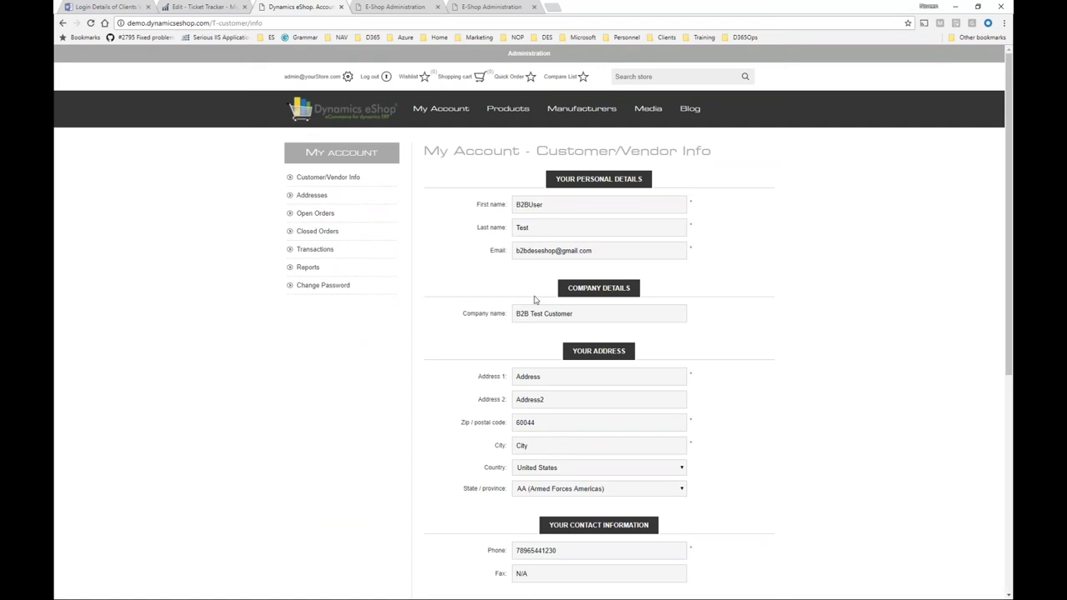
pyautogui.scroll(-1, 525, 367)
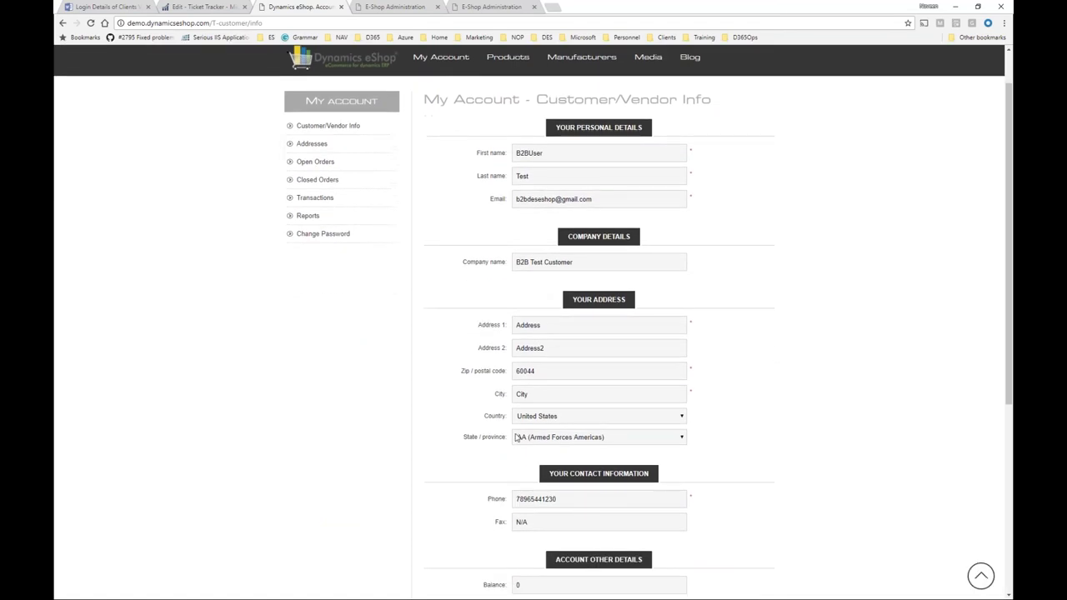
pyautogui.scroll(-1, 510, 500)
pyautogui.scroll(2, 508, 552)
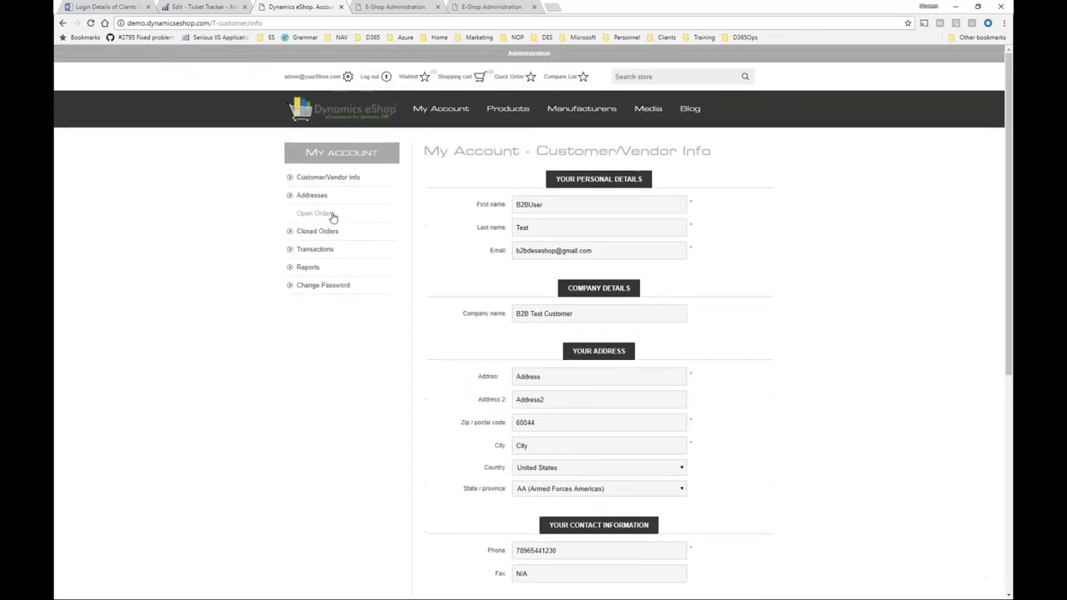
pyautogui.click(315, 197)
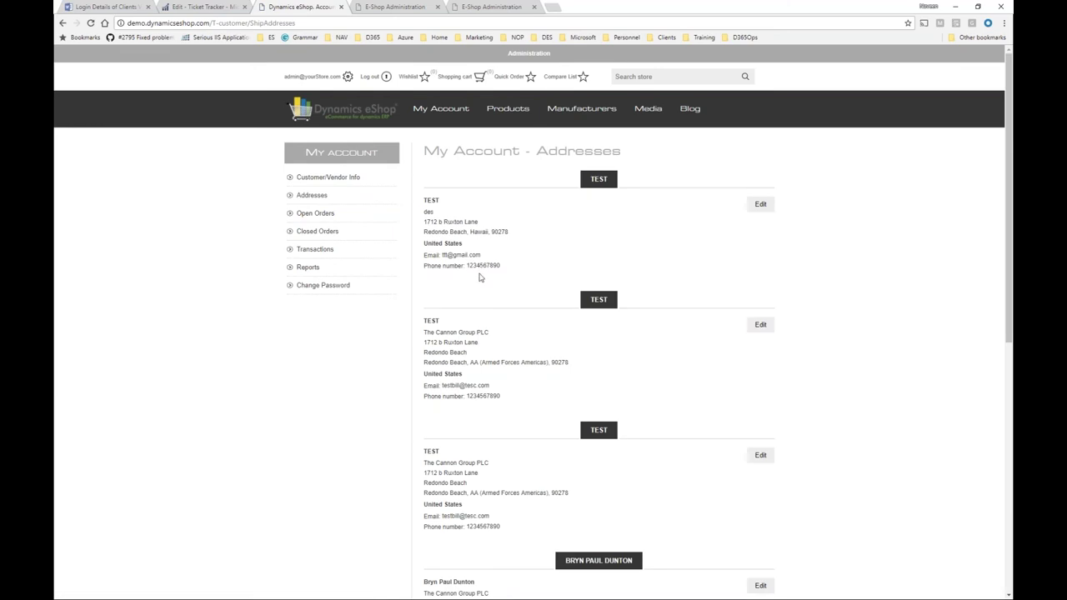
pyautogui.scroll(-6, 508, 347)
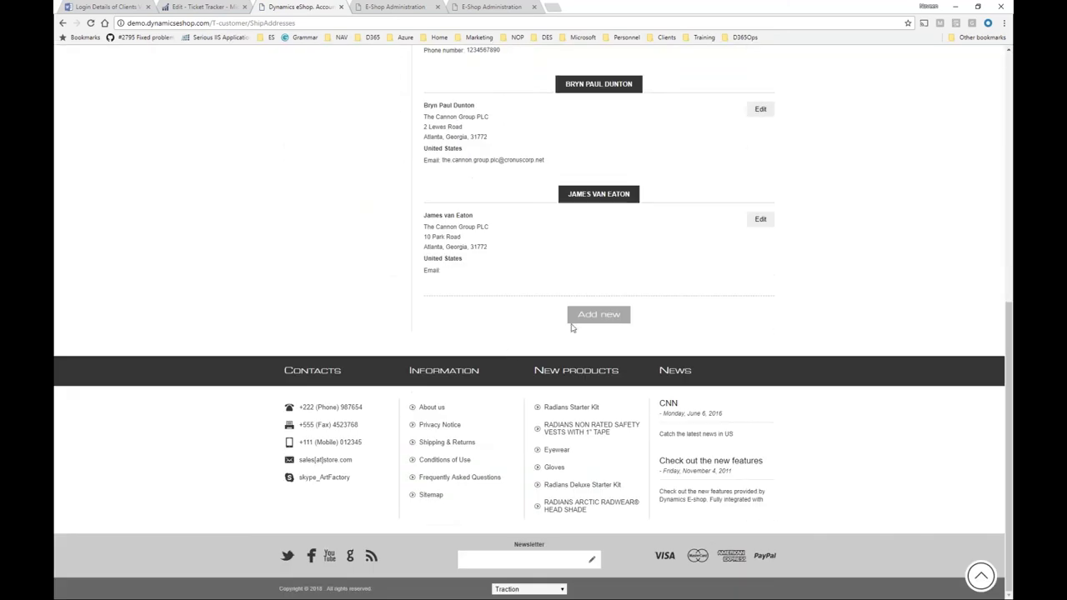
pyautogui.click(748, 229)
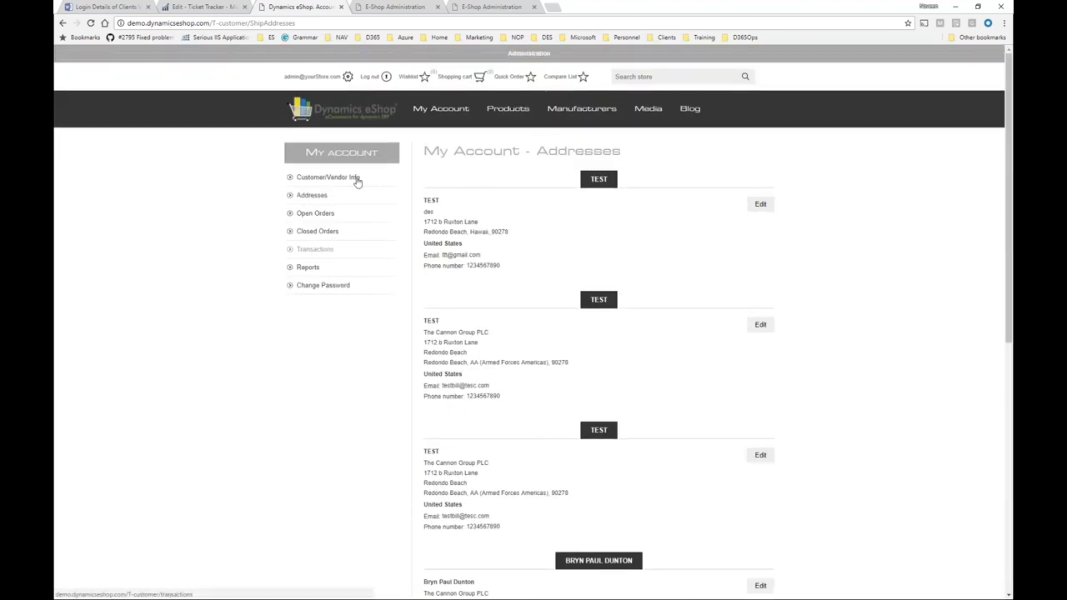
pyautogui.click(350, 218)
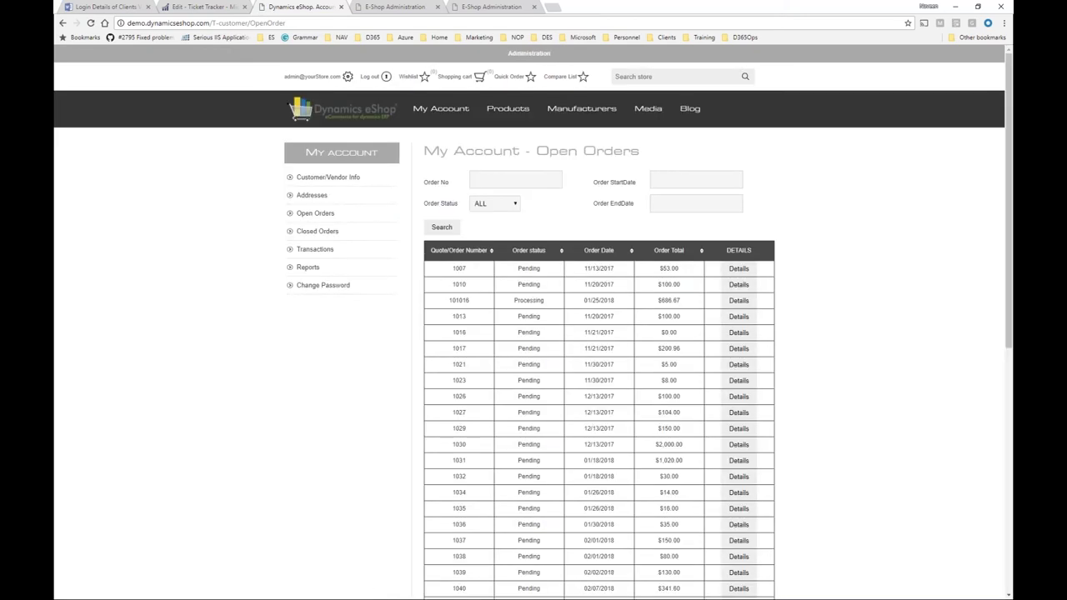
pyautogui.scroll(-1, 754, 455)
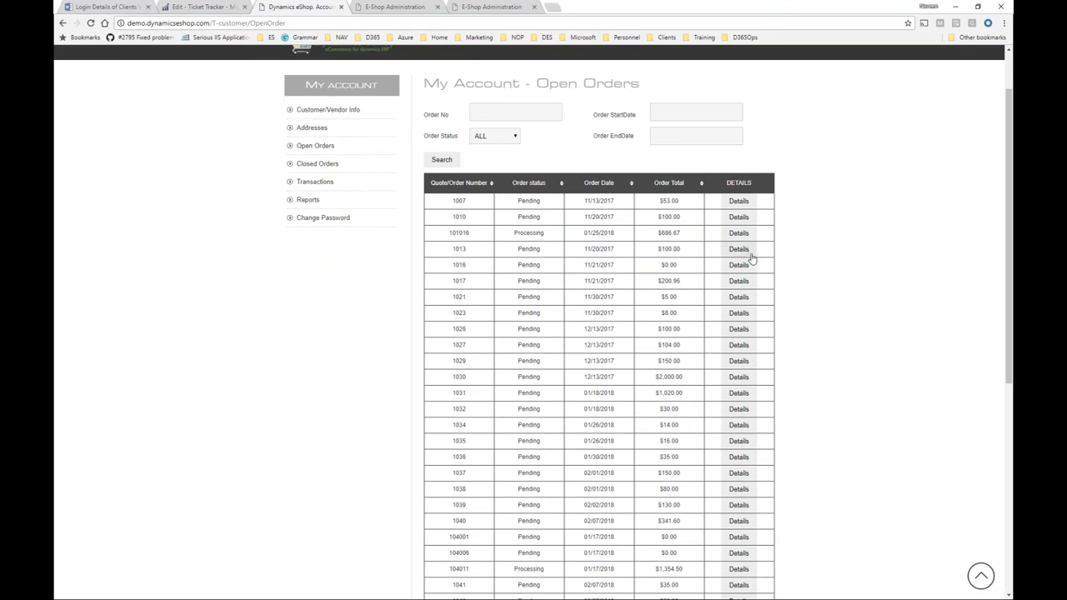
pyautogui.click(386, 167)
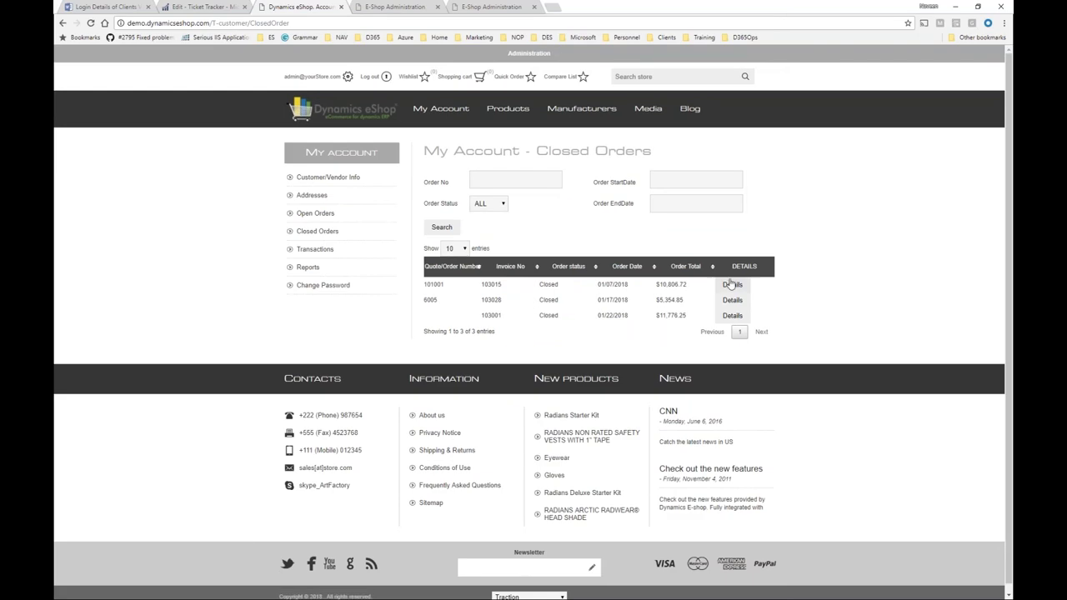
# Save closed order 101001's invoice as Sales_Invoice_103015 (1).pdf, view it, then return to Customer/Vendor Info.
pyautogui.click(732, 284)
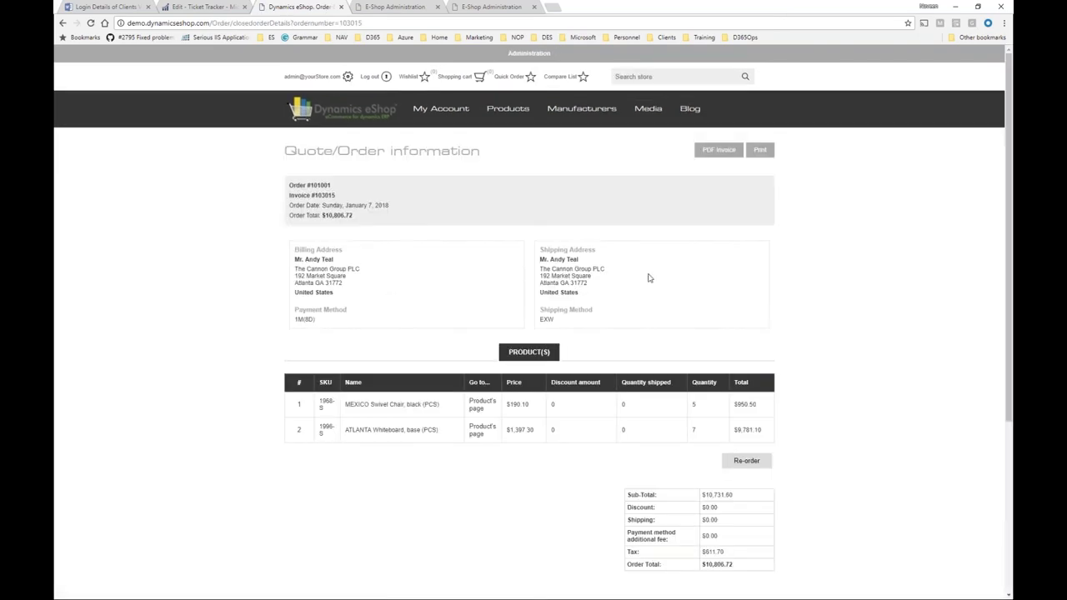
pyautogui.click(715, 150)
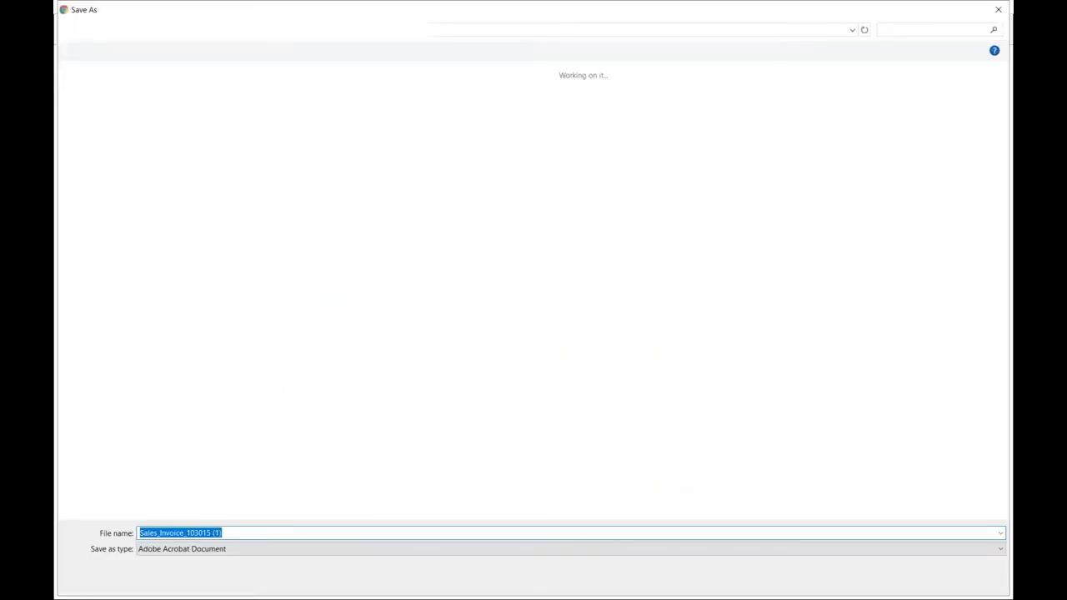
pyautogui.press('Return')
pyautogui.click(100, 585)
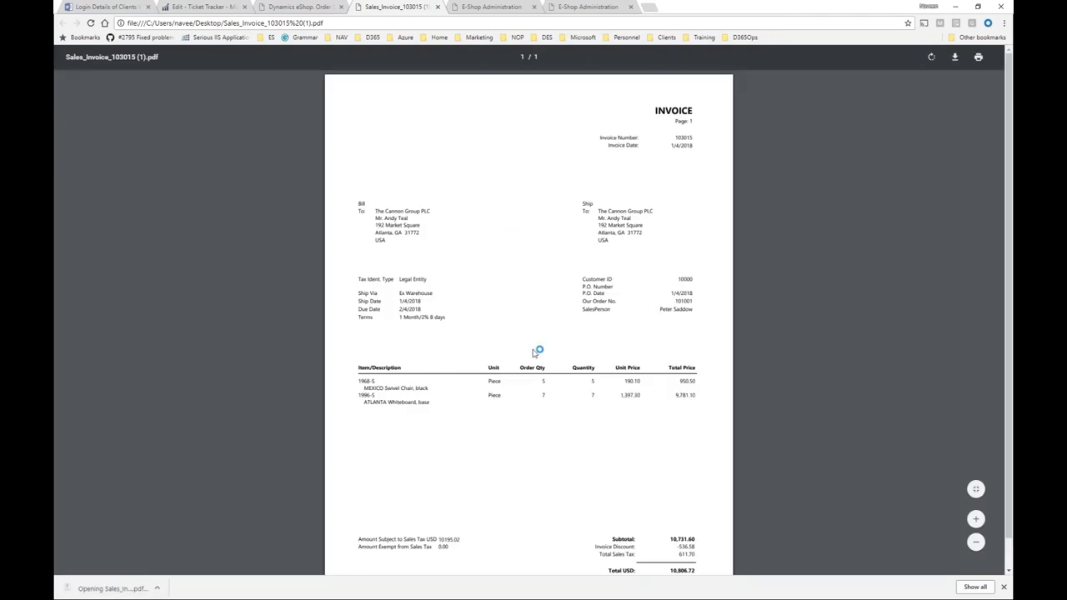
pyautogui.click(437, 6)
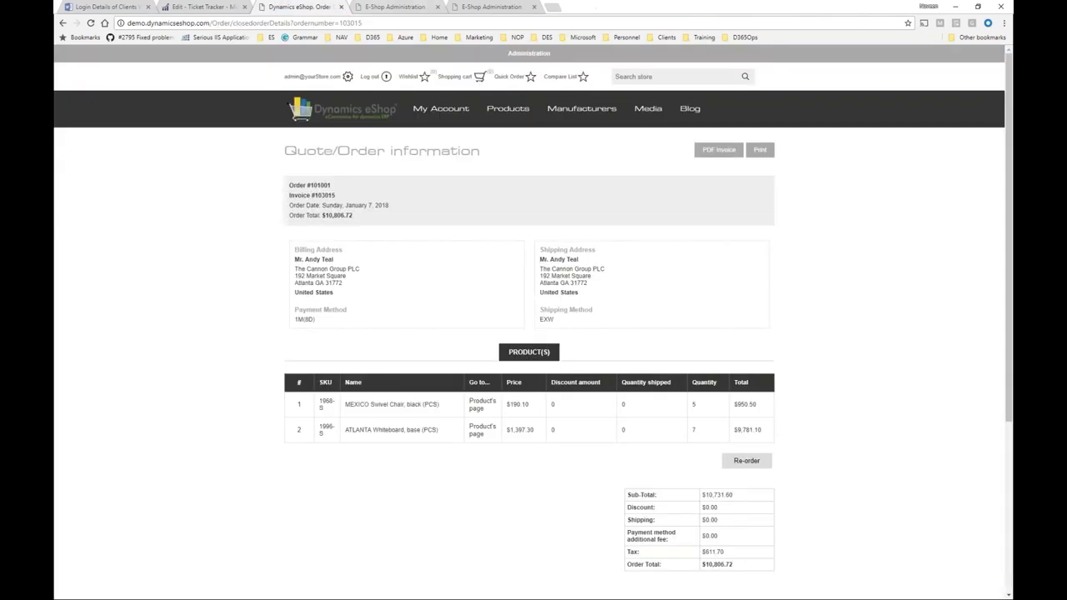
pyautogui.click(457, 113)
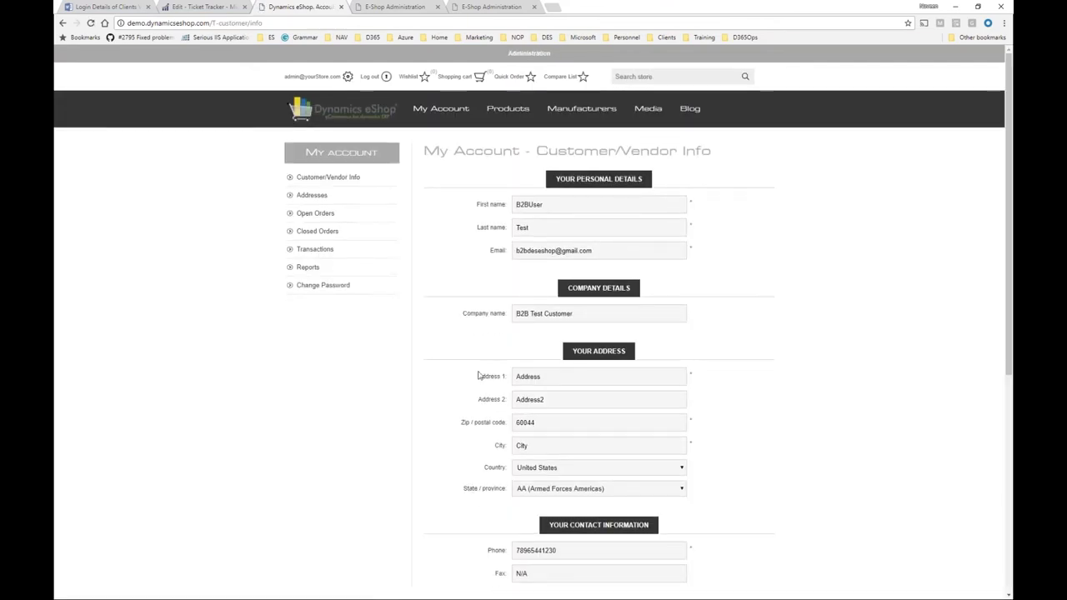
# Review the My Account Transactions list, then the Reports page with Sales Order 10075 and Purchase Invoice 10121.
pyautogui.click(340, 256)
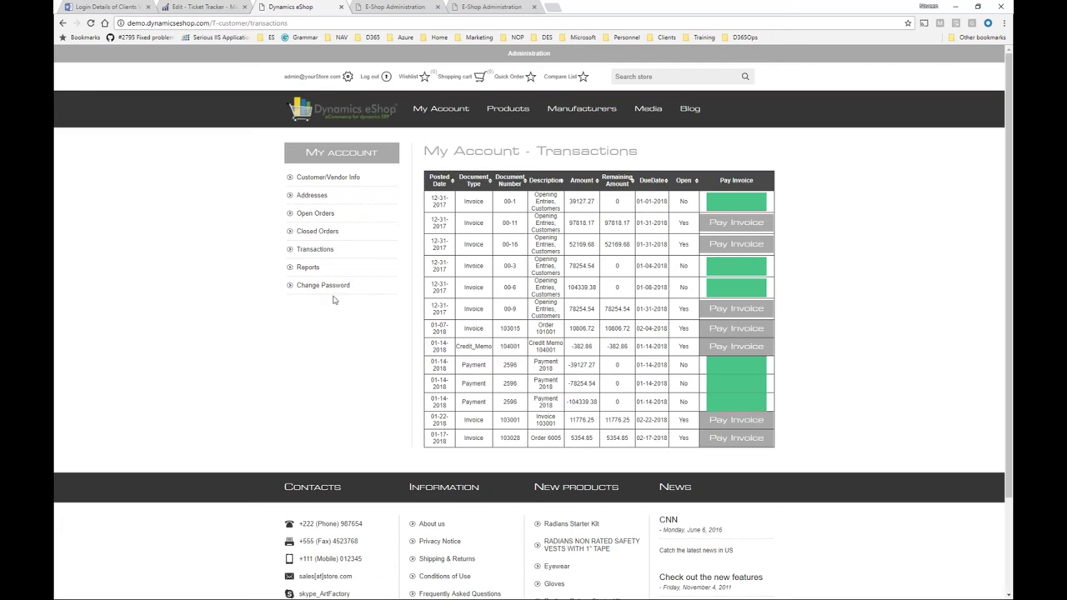
pyautogui.click(308, 267)
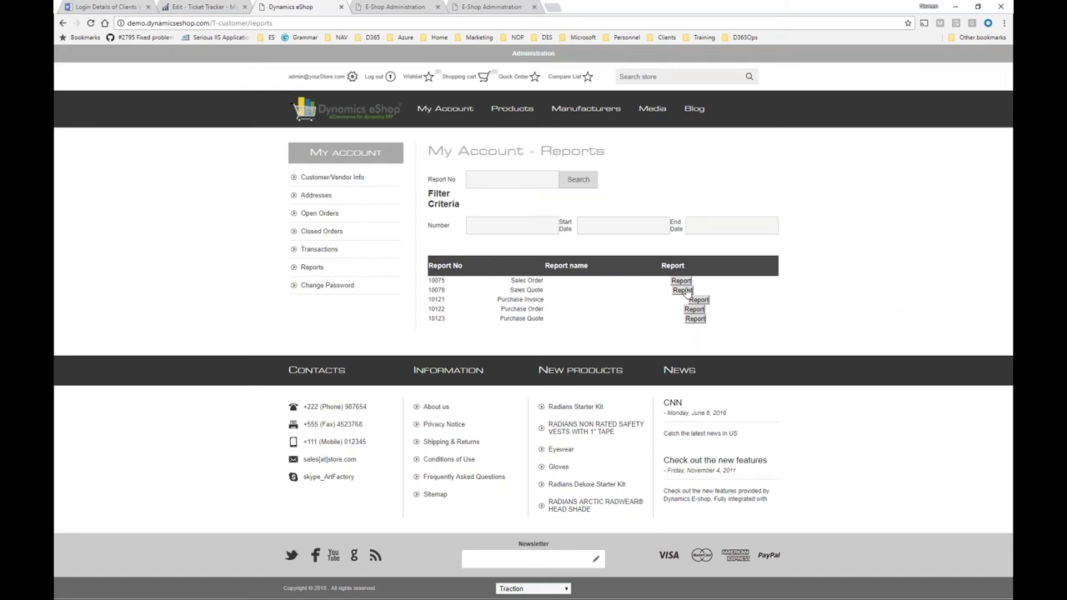
# Save and review the Sales Order 10075 report PDF, close it, and sign out of the eShop.
pyautogui.click(684, 283)
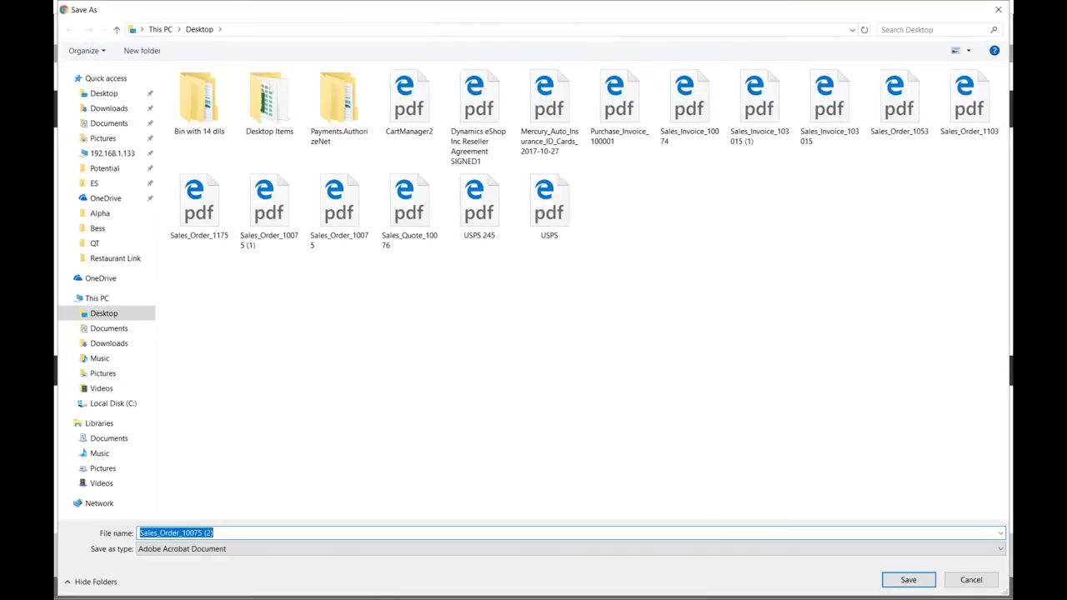
pyautogui.press('Return')
pyautogui.click(113, 588)
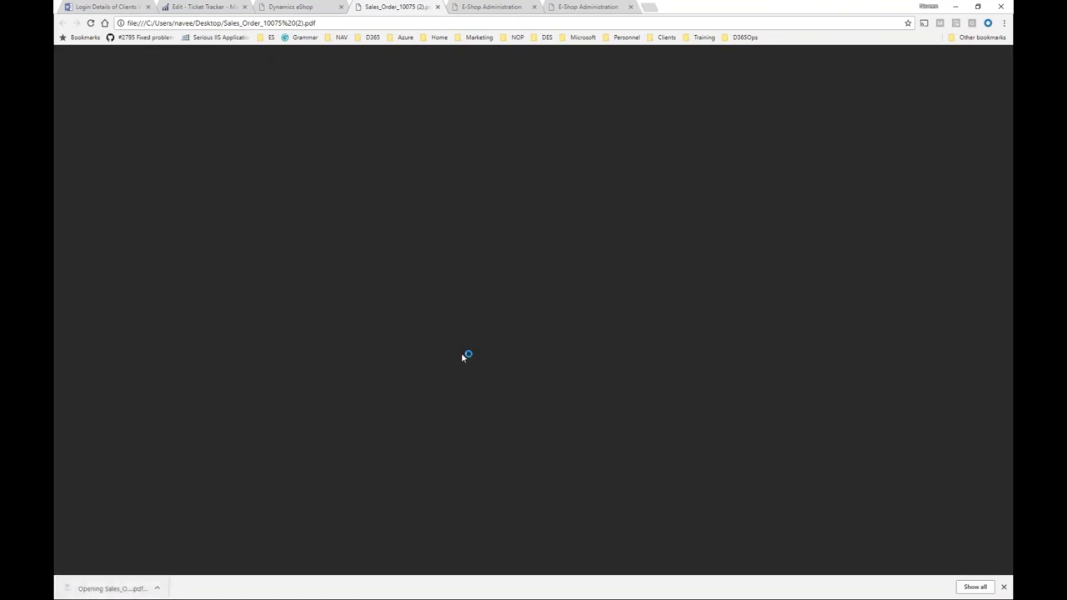
pyautogui.scroll(-2, 462, 356)
pyautogui.scroll(-14, 462, 355)
pyautogui.scroll(-8, 431, 300)
pyautogui.scroll(-5, 432, 300)
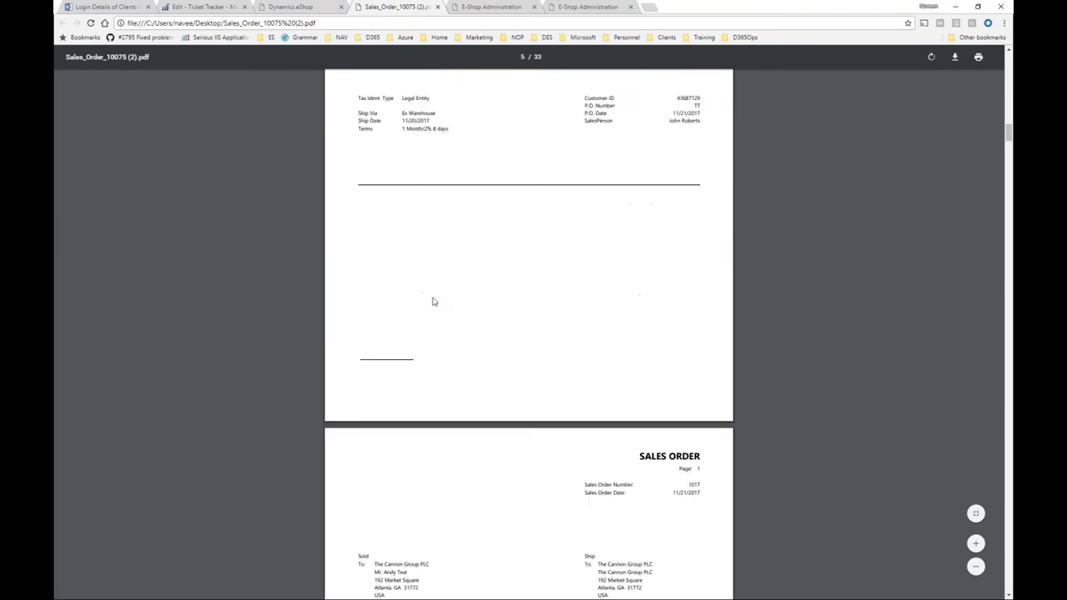
pyautogui.click(435, 7)
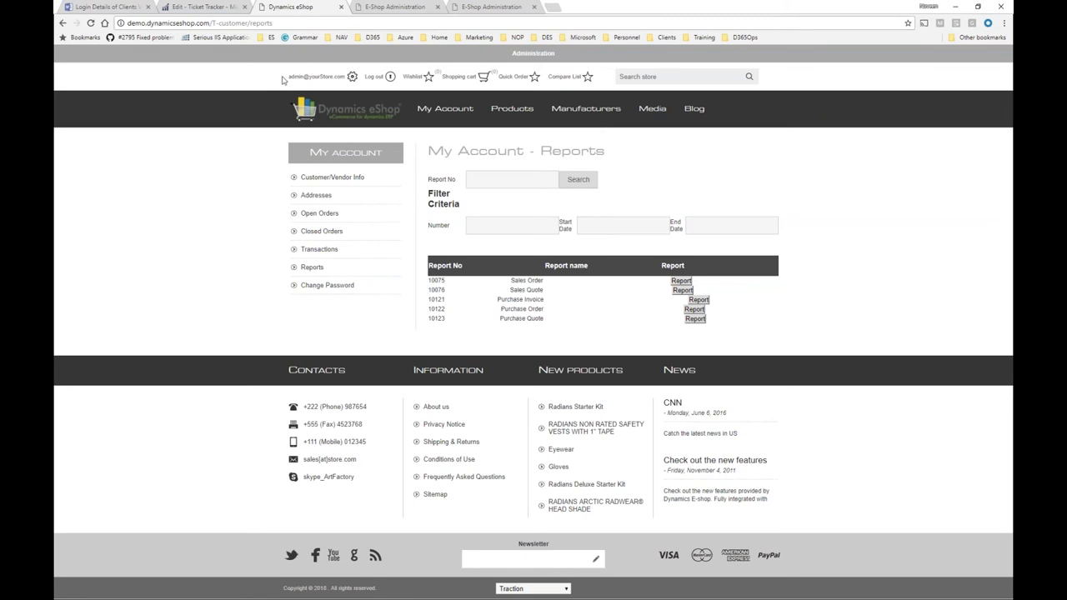
pyautogui.click(373, 77)
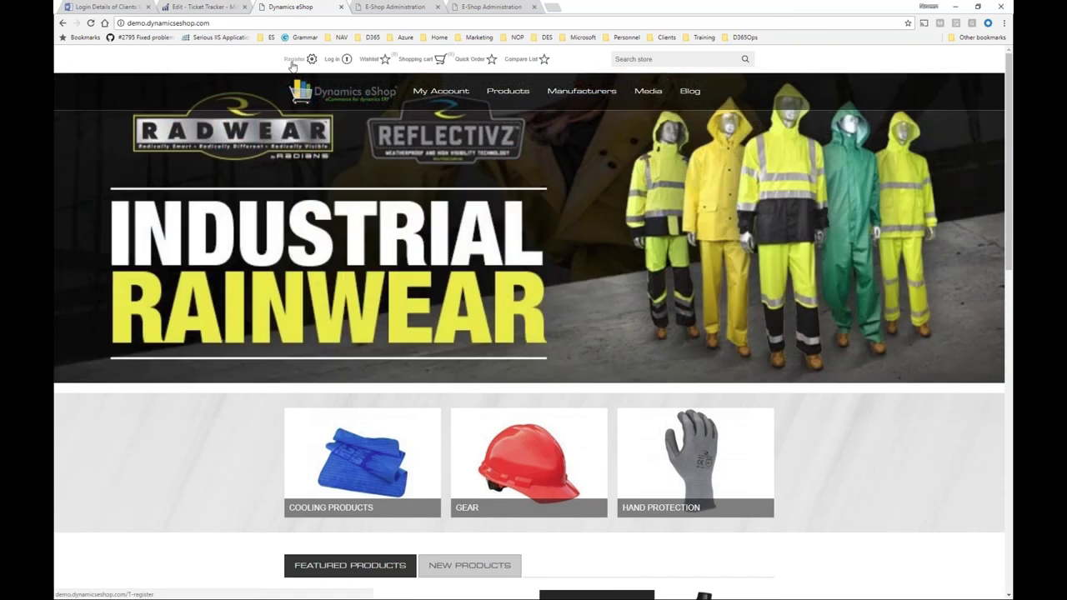
# Begin a new eShop registration as Male, entering the customer's first and last name.
pyautogui.click(291, 62)
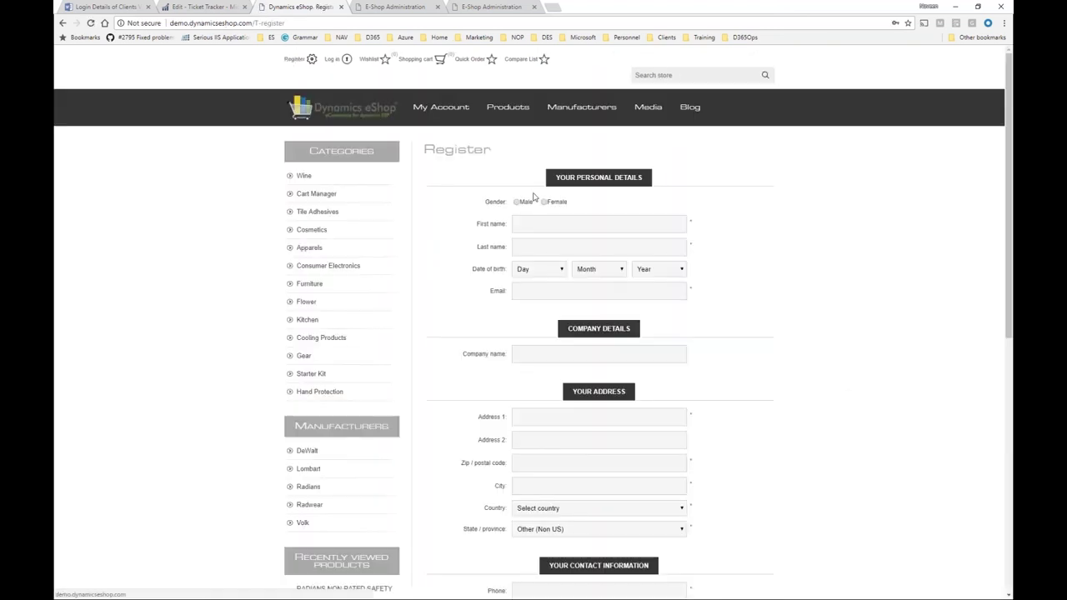
pyautogui.click(517, 203)
pyautogui.click(521, 224)
pyautogui.press('Tab')
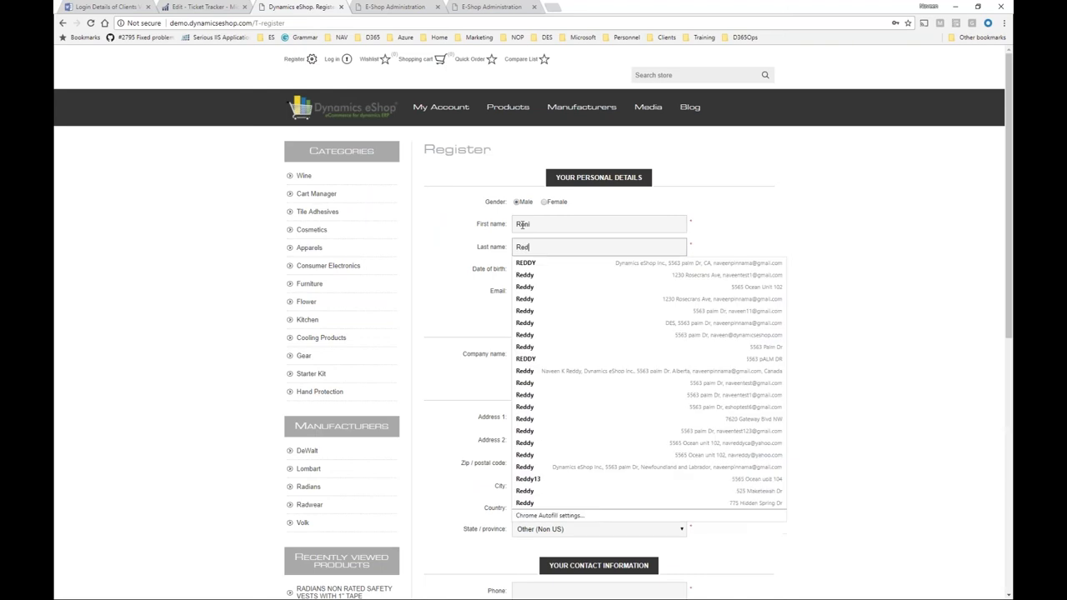
# Fill in the customer's e-mail address and begin typing the company name.
pyautogui.click(535, 292)
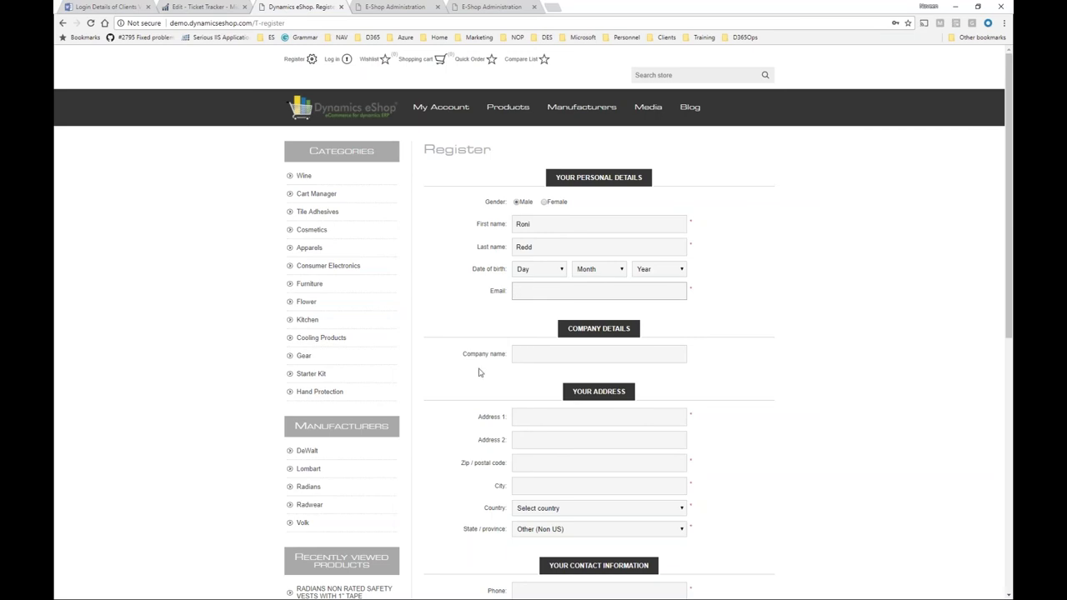
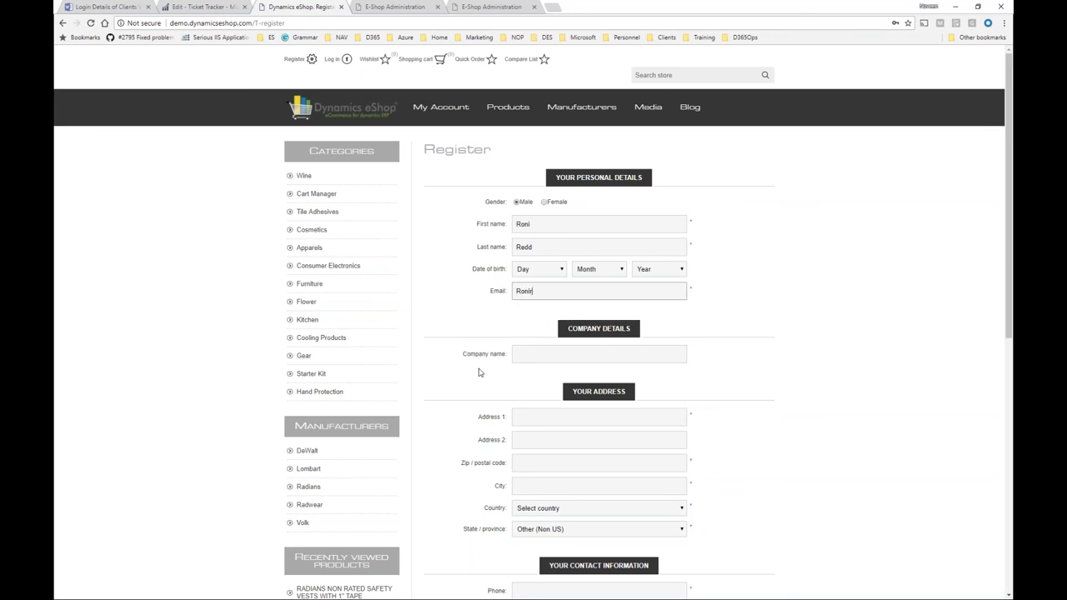
pyautogui.press('Tab')
pyautogui.write('R')
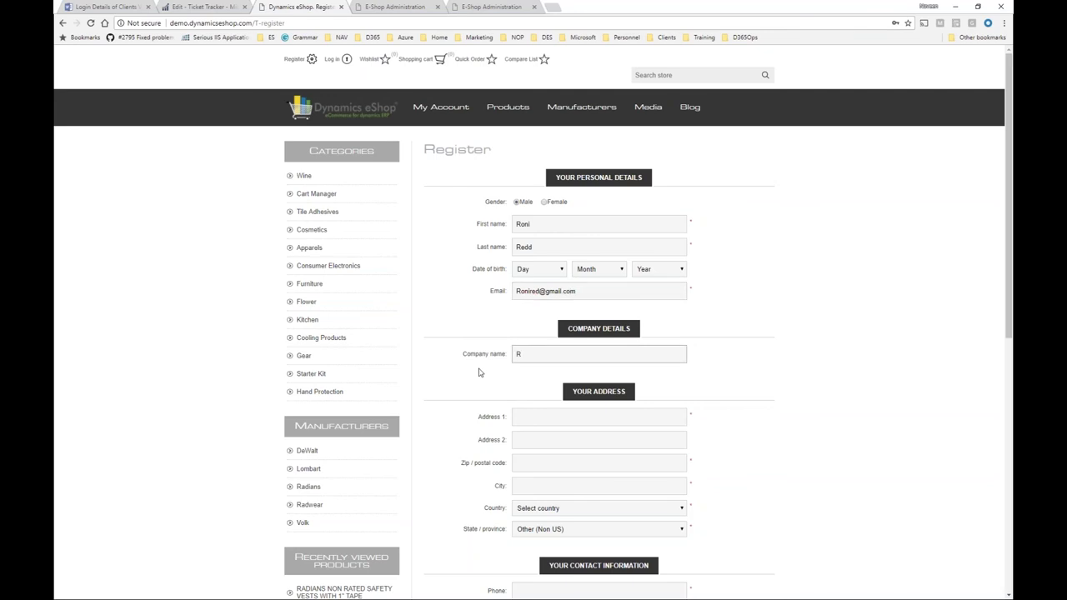
pyautogui.write('oni In')
# Enter the customer's street address, ZIP code and city, with country United States and state California.
pyautogui.press('Tab')
pyautogui.write('12')
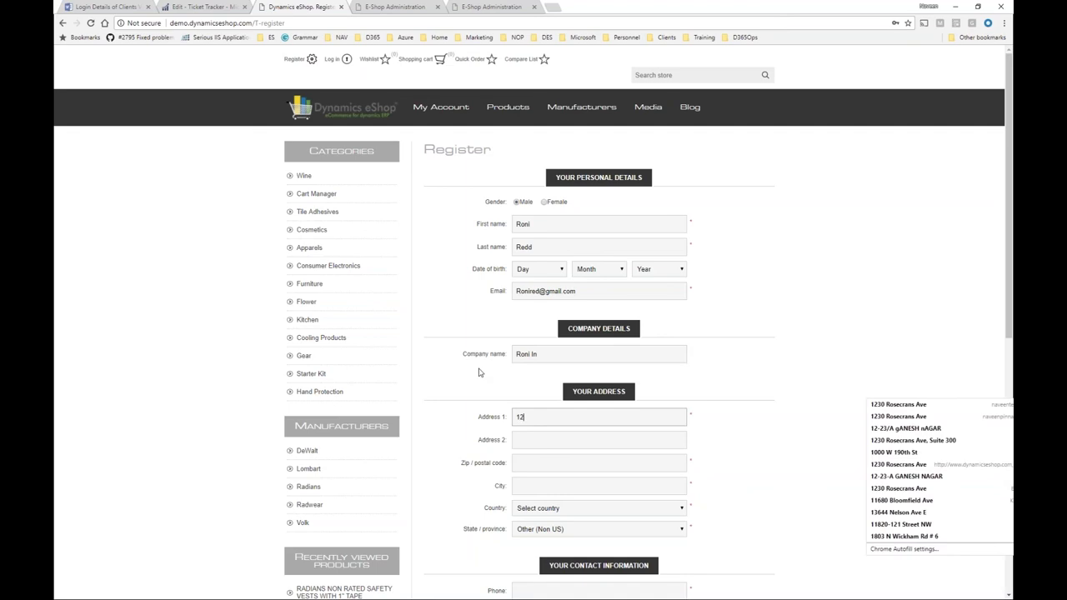
pyautogui.write('3 El')
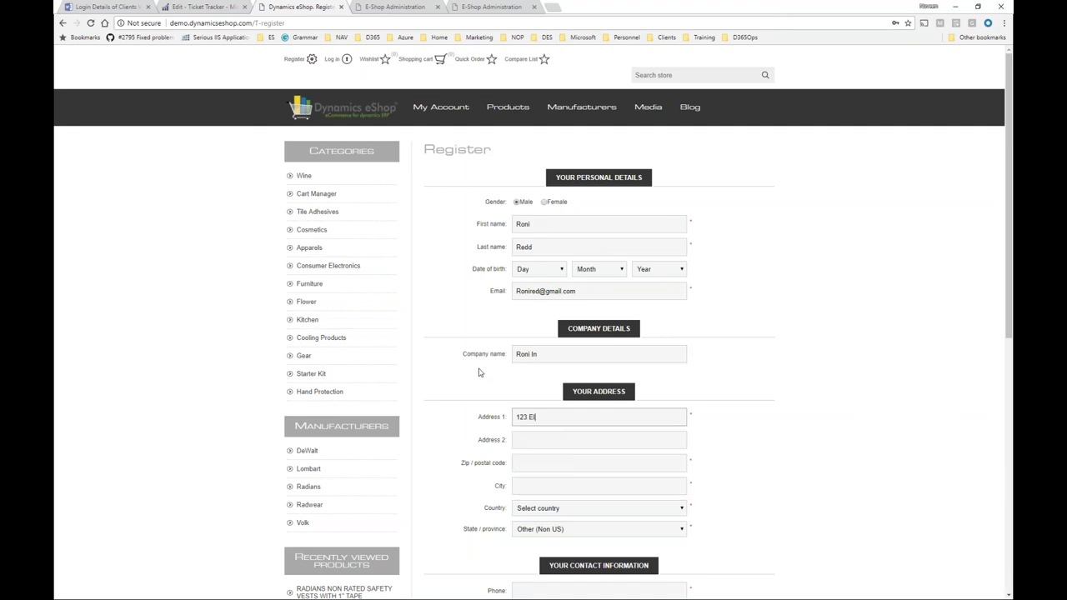
pyautogui.write(' St')
pyautogui.press('Tab')
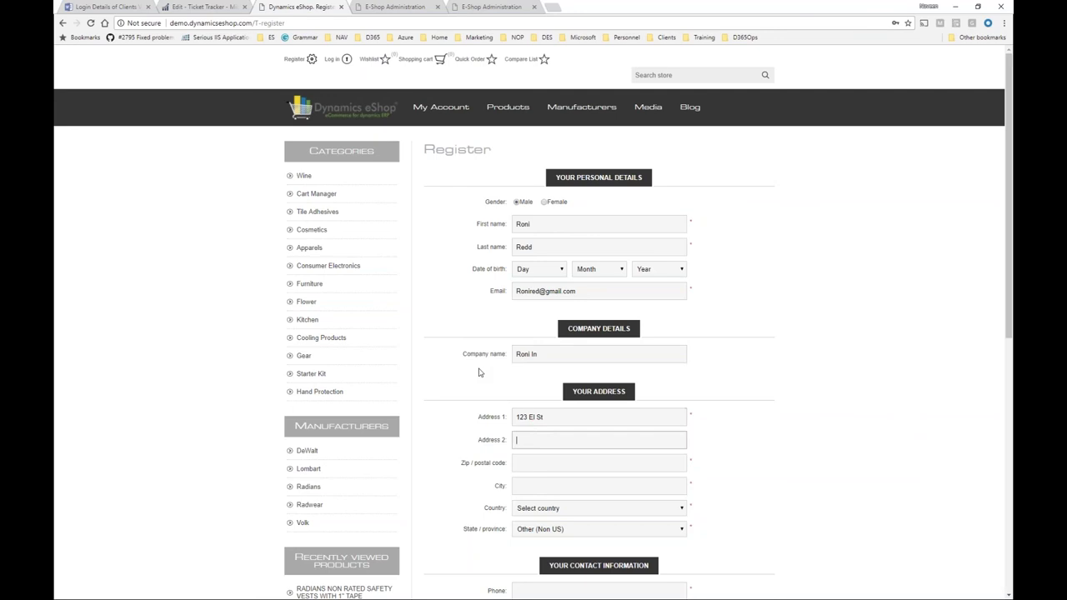
pyautogui.press('Tab')
pyautogui.write('90123')
pyautogui.press('Tab')
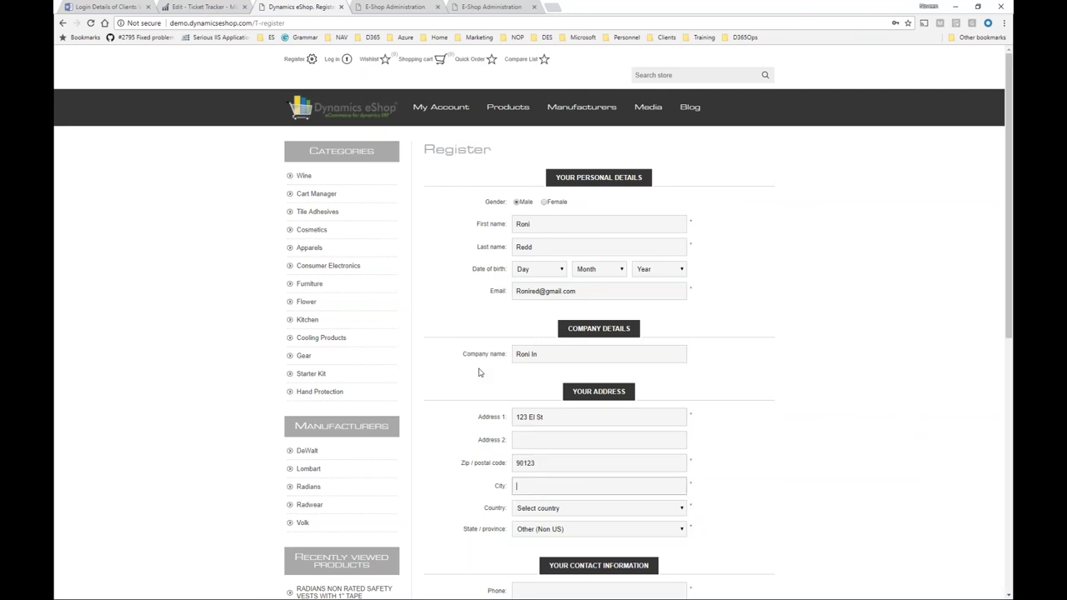
pyautogui.write('Torrance')
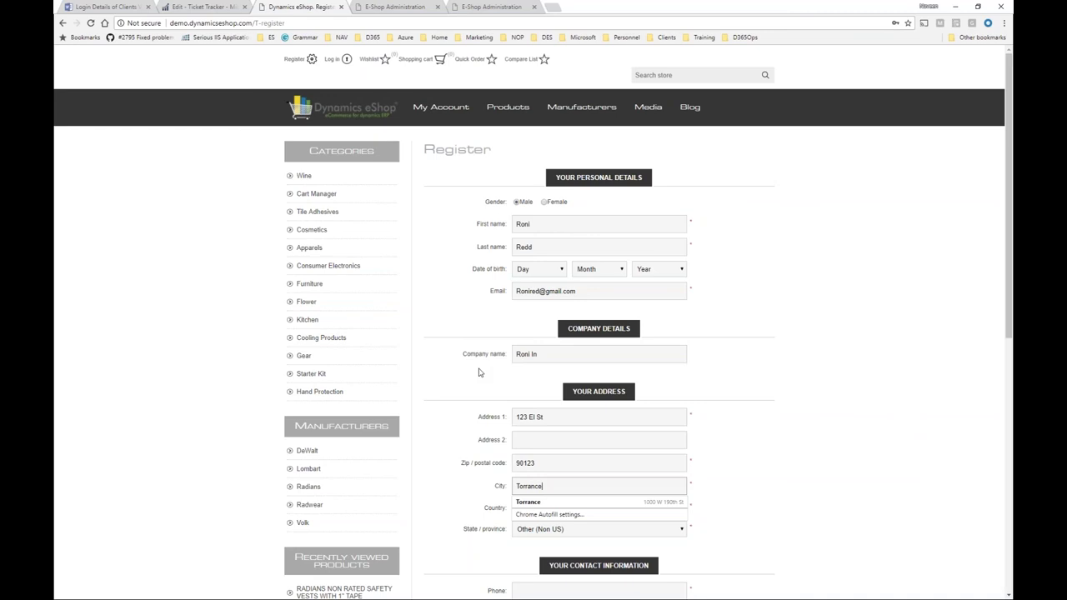
pyautogui.press('Tab')
pyautogui.press('u')
pyautogui.press('Tab')
pyautogui.press('c')
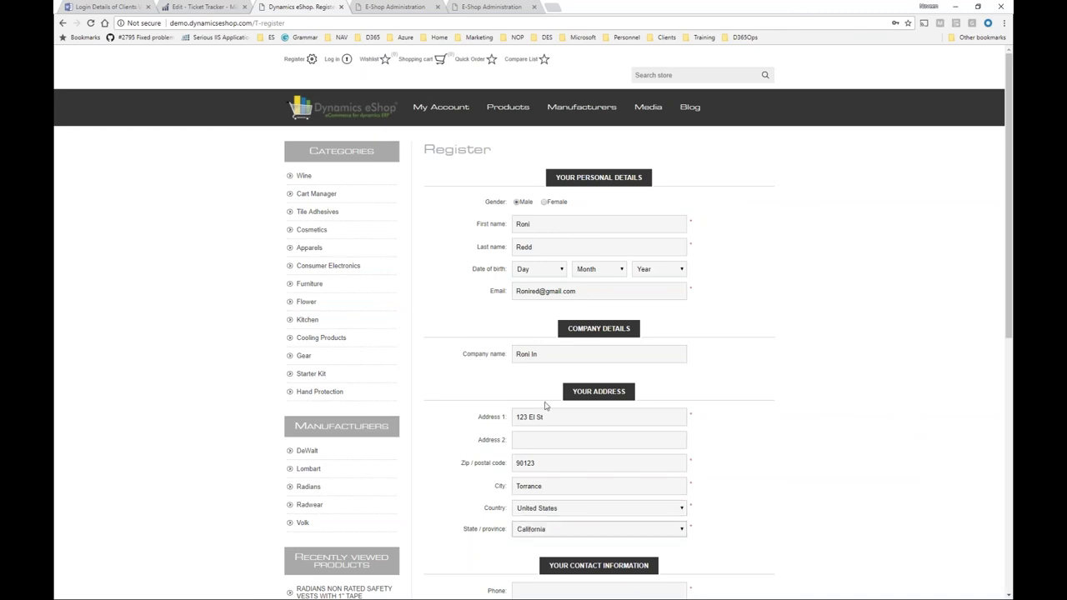
# Enter the customer's phone number, then type the account password and its confirmation.
pyautogui.scroll(-2, 705, 528)
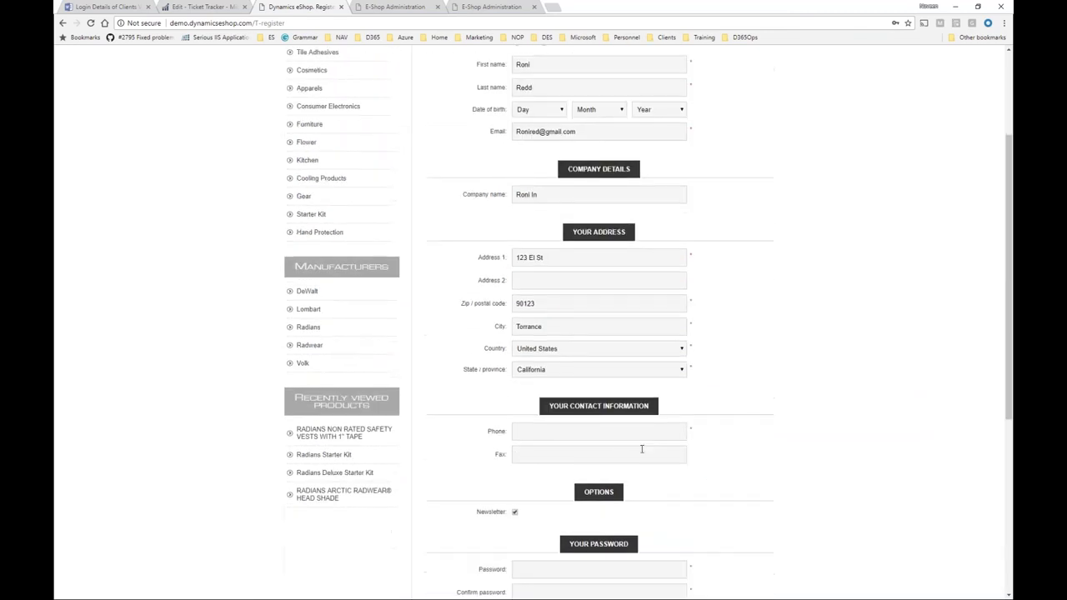
pyautogui.click(641, 431)
pyautogui.write('3')
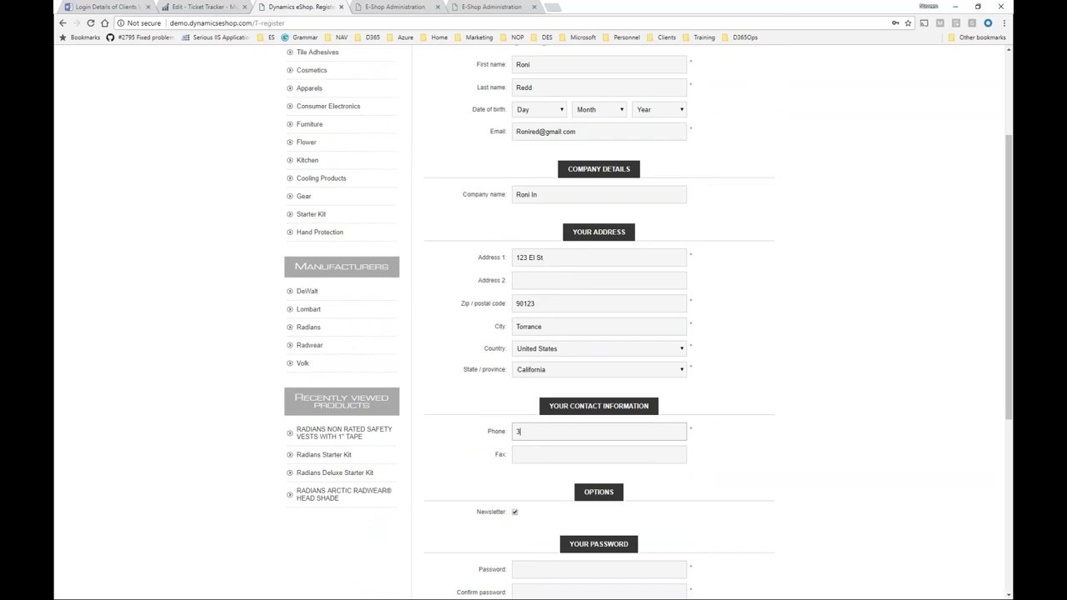
pyautogui.write('101234567')
pyautogui.press('Tab')
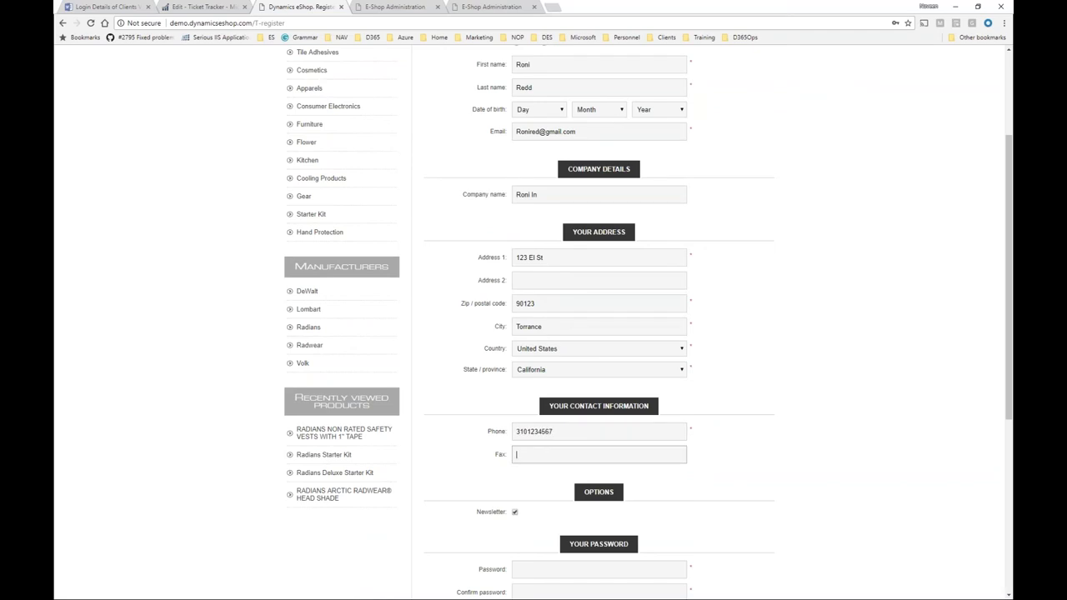
pyautogui.scroll(-1, 769, 522)
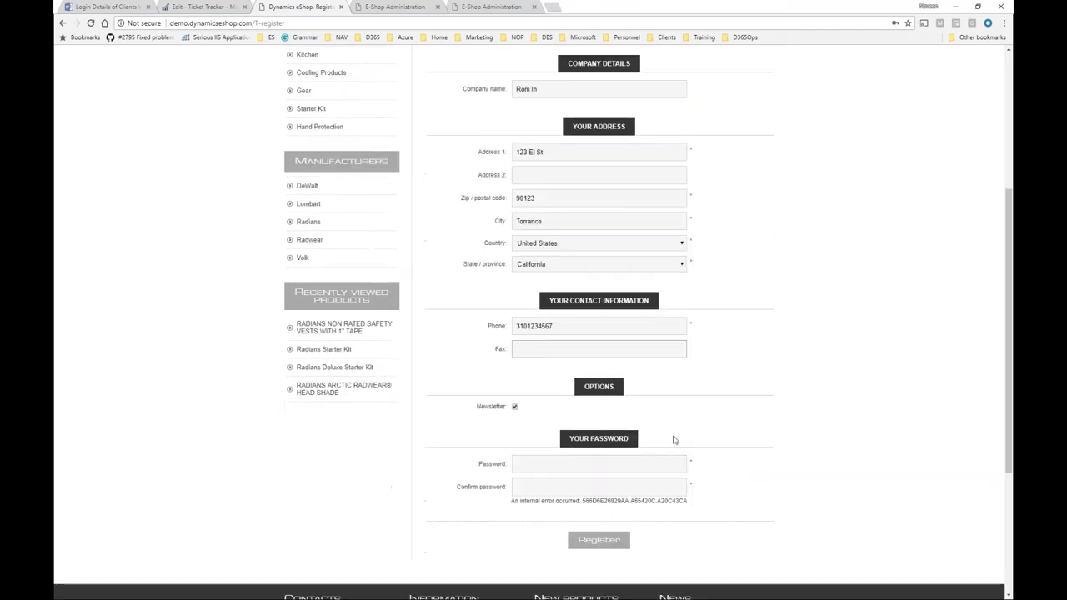
pyautogui.click(657, 464)
pyautogui.write('•••••••')
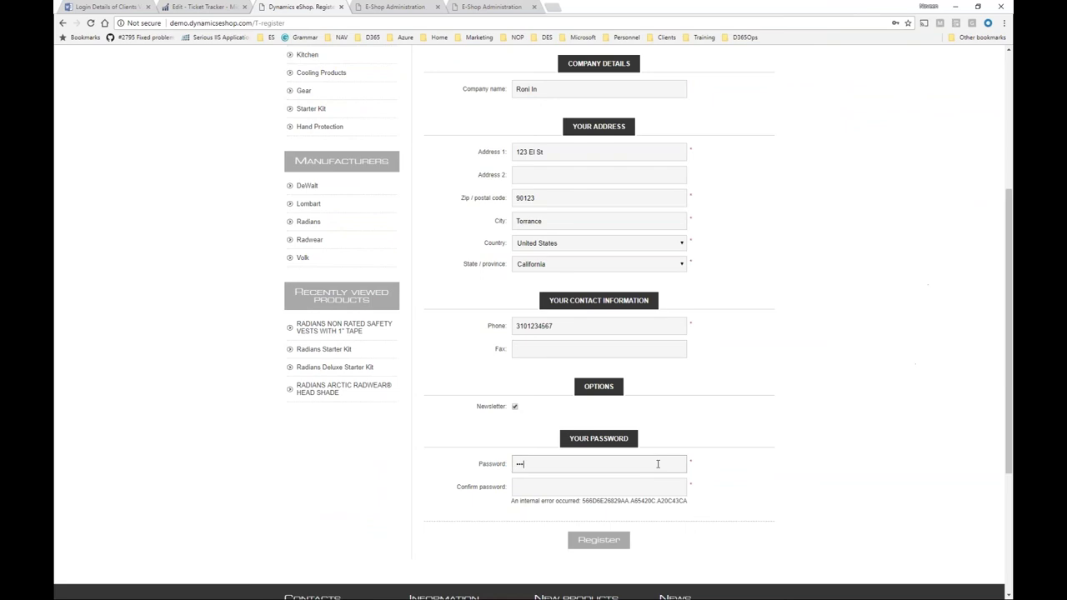
pyautogui.press('Tab')
pyautogui.write('•••••')
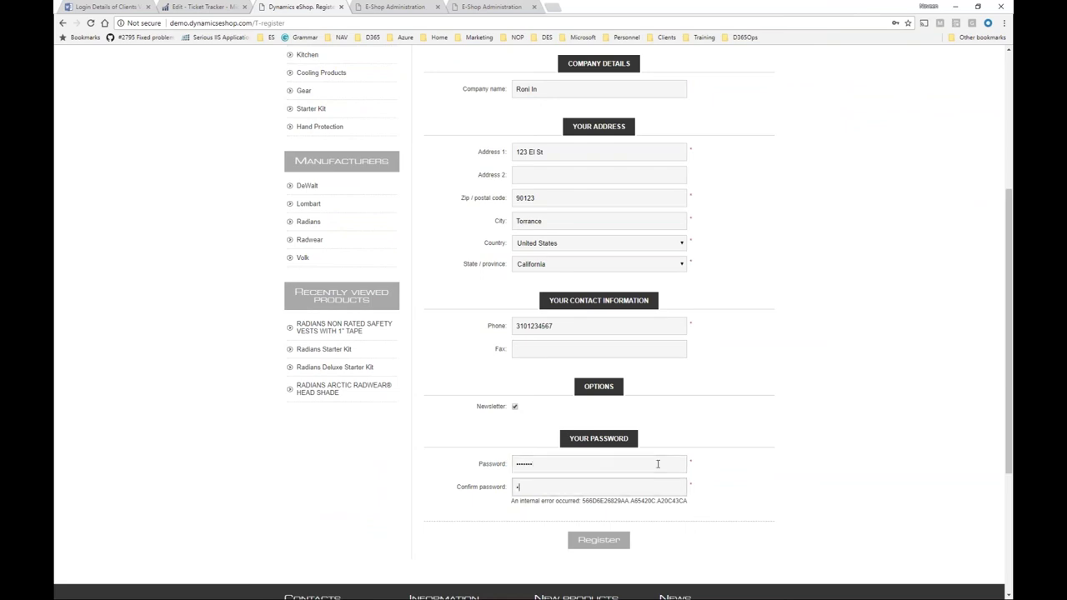
pyautogui.write('••')
# Complete registration without saving the password, then add the Radians safety vest from Gear to the basket.
pyautogui.click(598, 541)
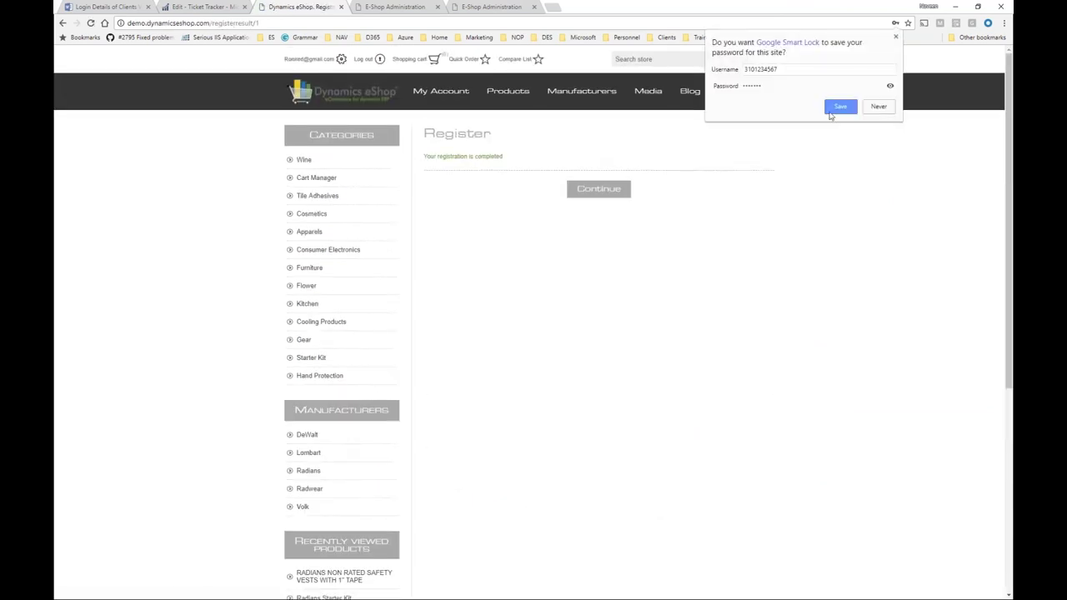
pyautogui.click(878, 107)
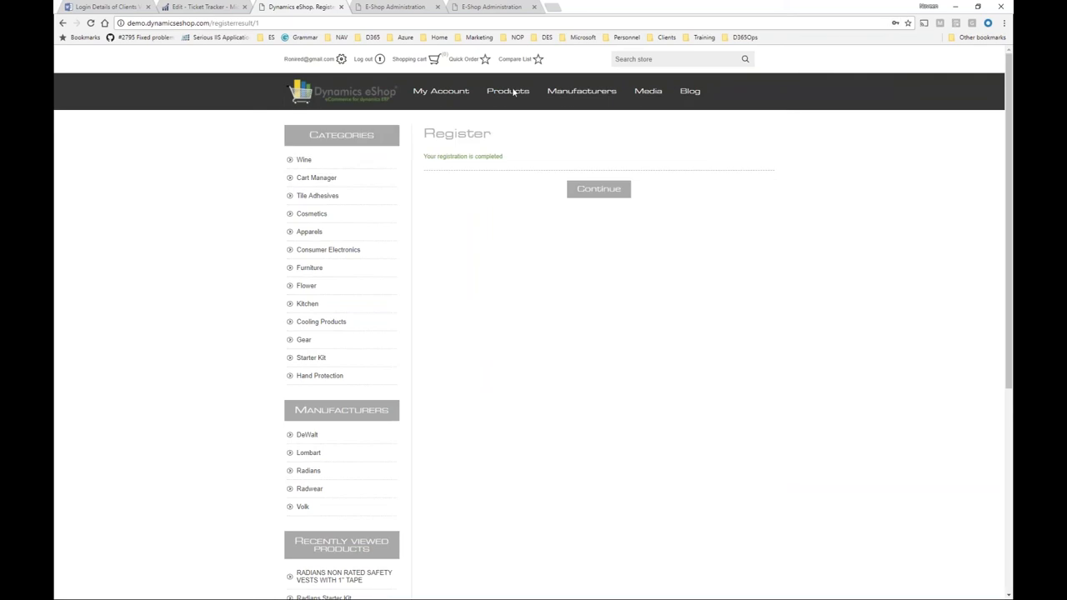
pyautogui.moveTo(509, 91)
pyautogui.click(434, 150)
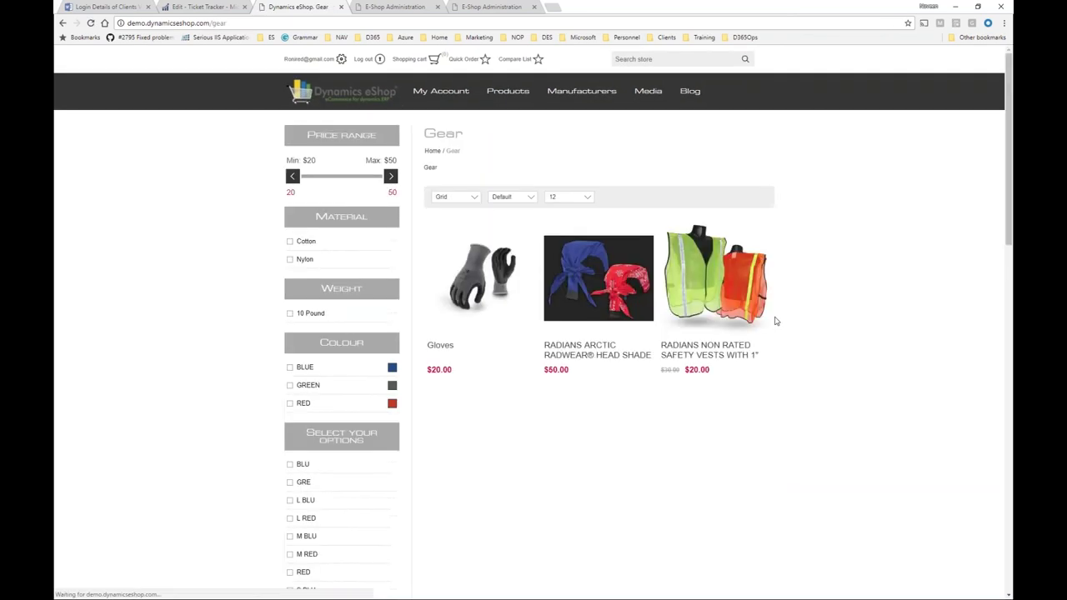
pyautogui.moveTo(715, 284)
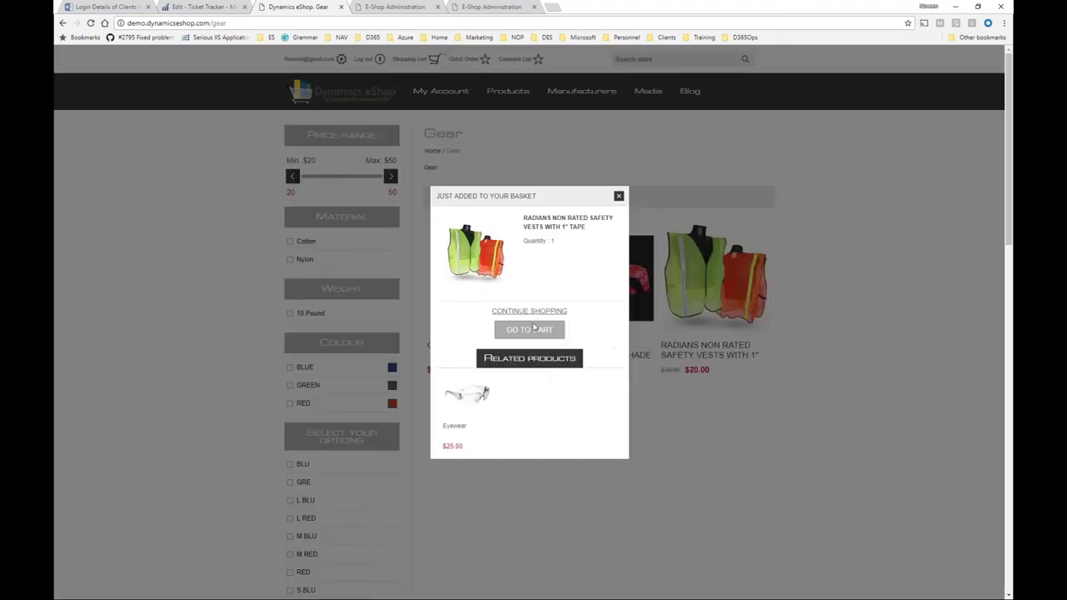
# Attempt checkout of the safety-vest cart, dismiss the existing-customer warning, and log out.
pyautogui.click(539, 331)
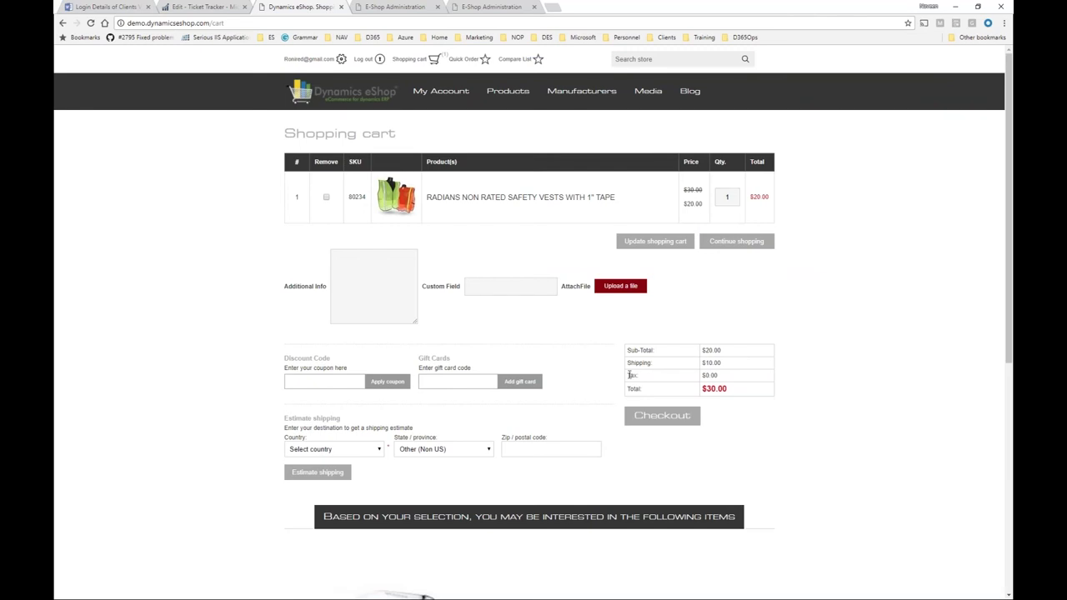
pyautogui.click(646, 427)
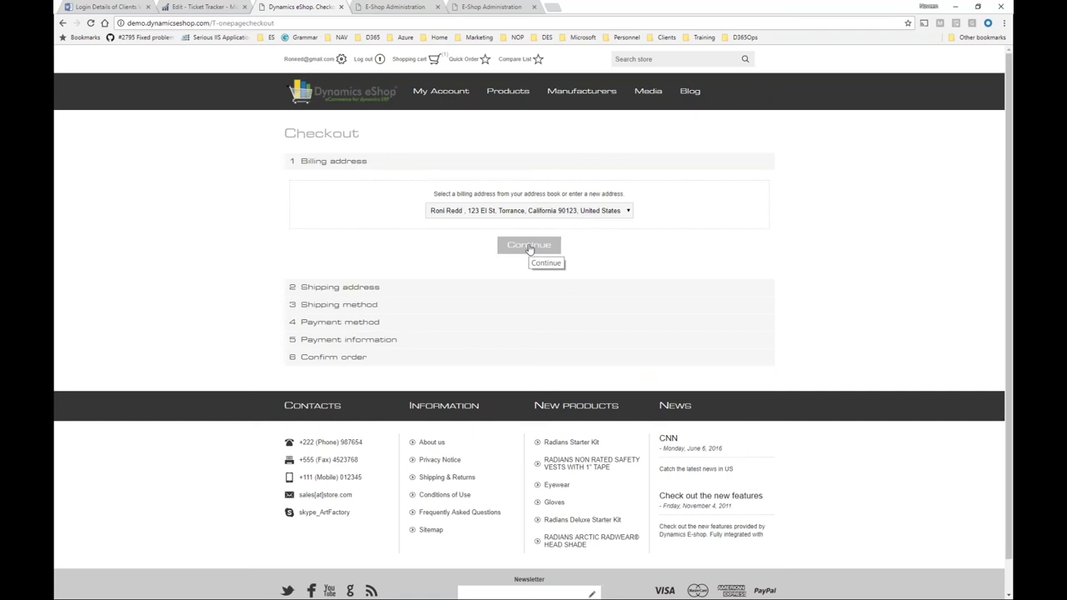
pyautogui.click(528, 247)
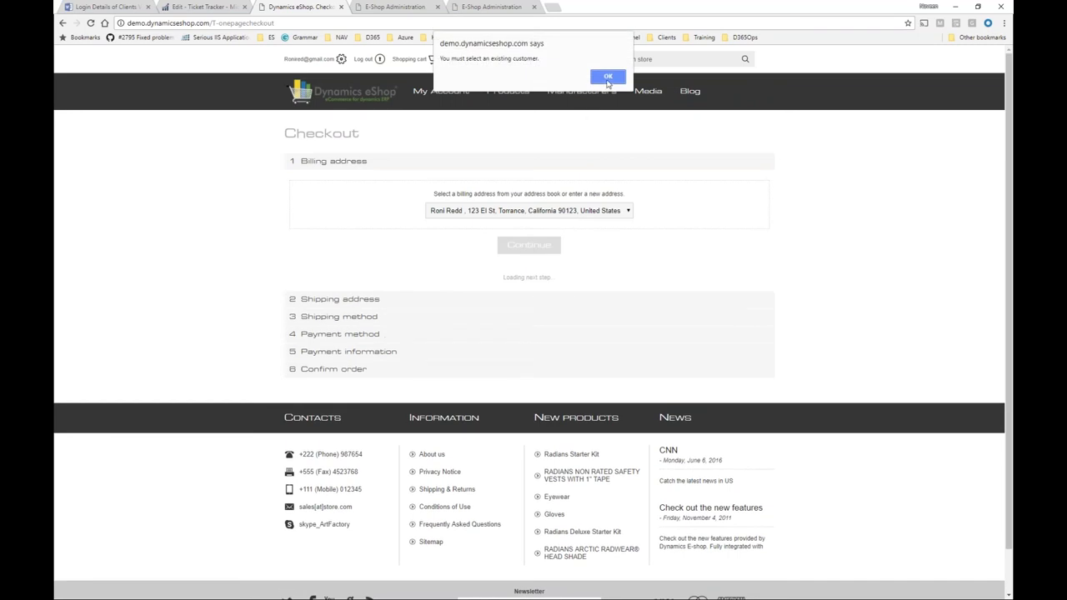
pyautogui.click(609, 76)
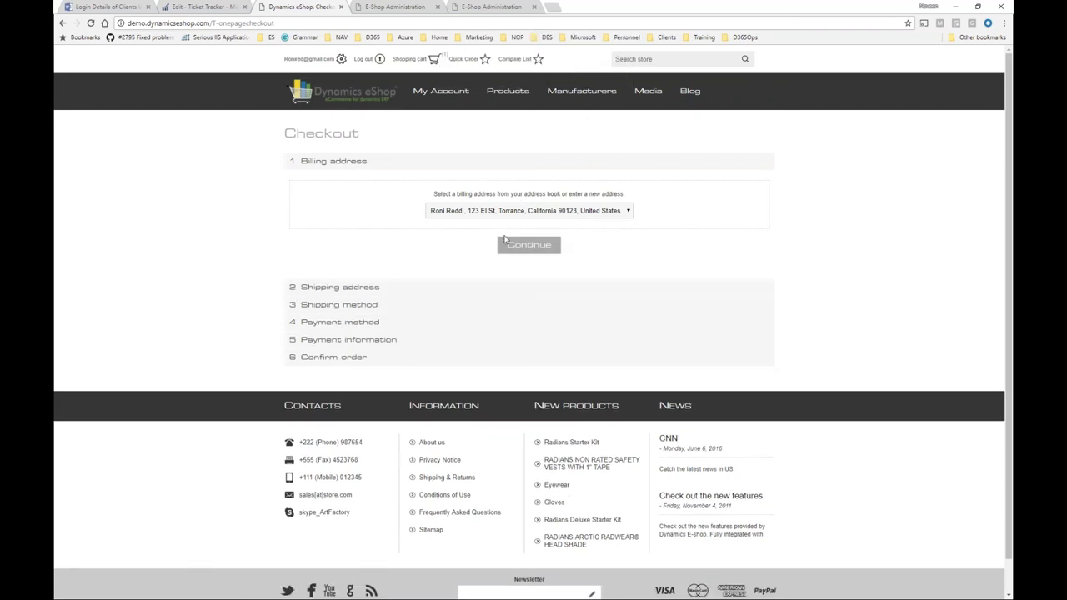
pyautogui.click(360, 60)
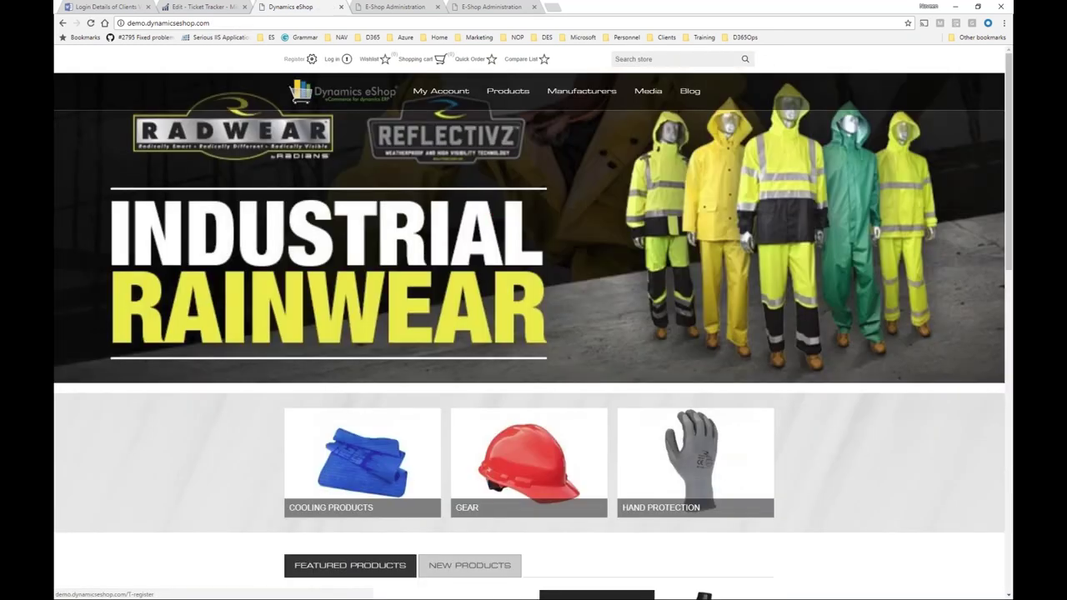
# Start a new registration as Male and enter the customer's first and last name.
pyautogui.click(296, 59)
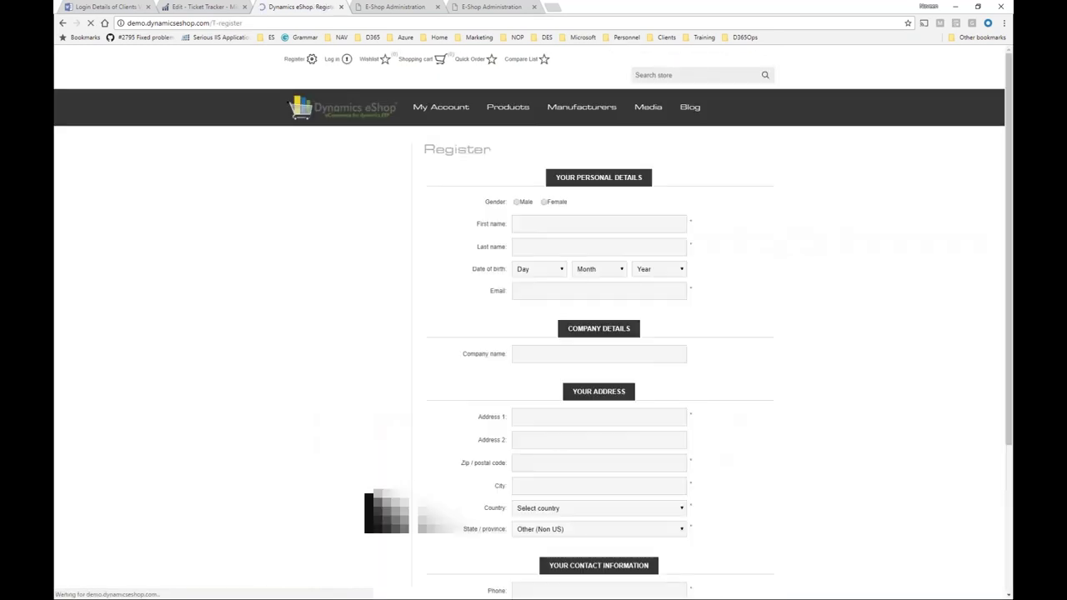
pyautogui.click(517, 202)
pyautogui.click(527, 225)
pyautogui.write('Ron123')
pyautogui.press('Tab')
pyautogui.write('Test')
pyautogui.press('Tab')
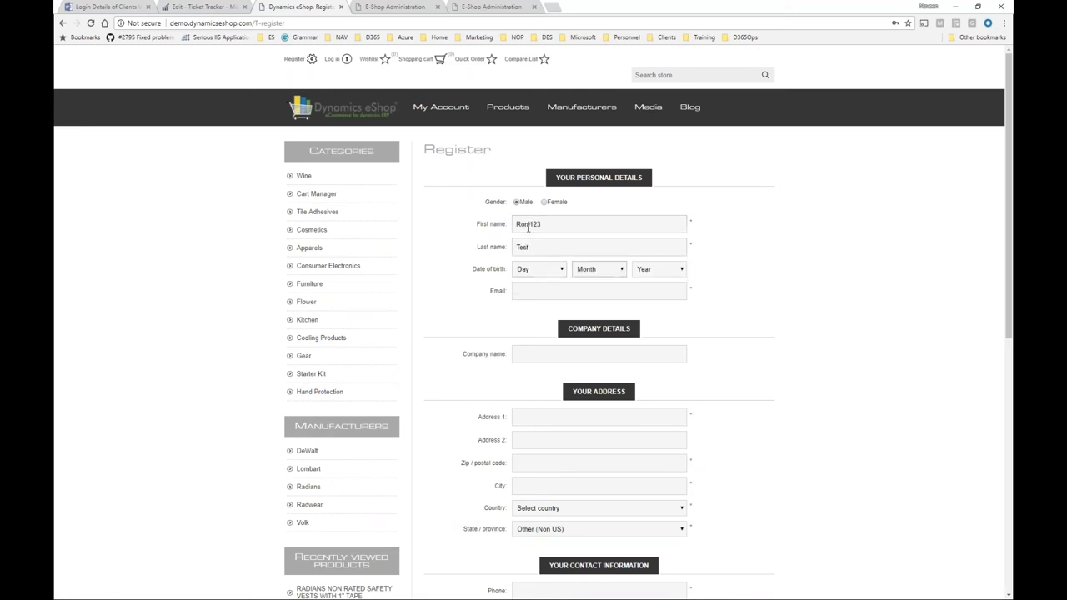
# Enter the customer's e-mail address, street address, zip code and city.
pyautogui.click(536, 292)
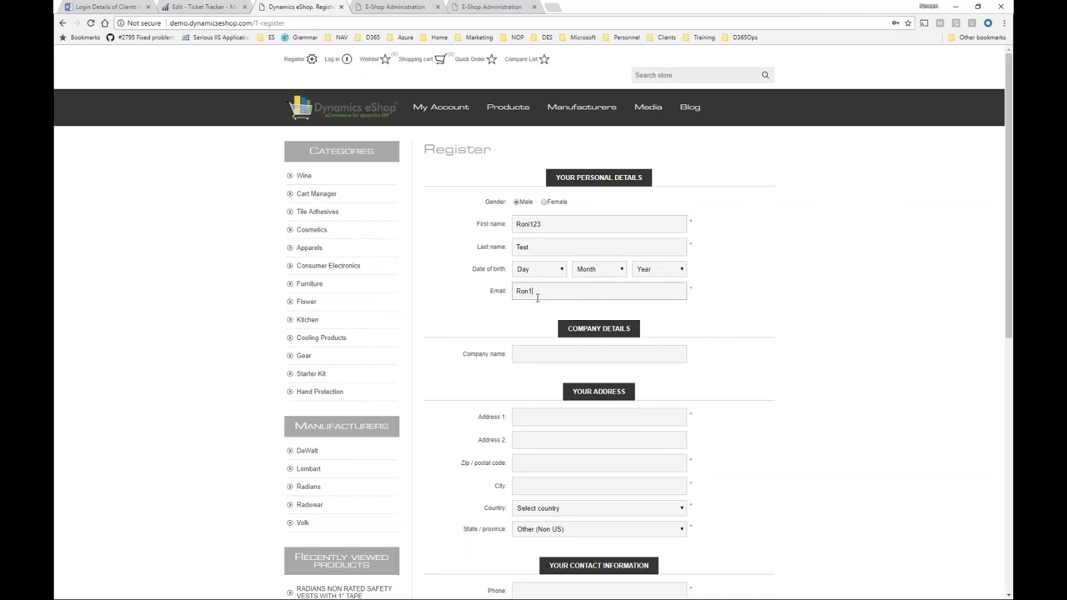
pyautogui.press('Tab')
pyautogui.press('Tab')
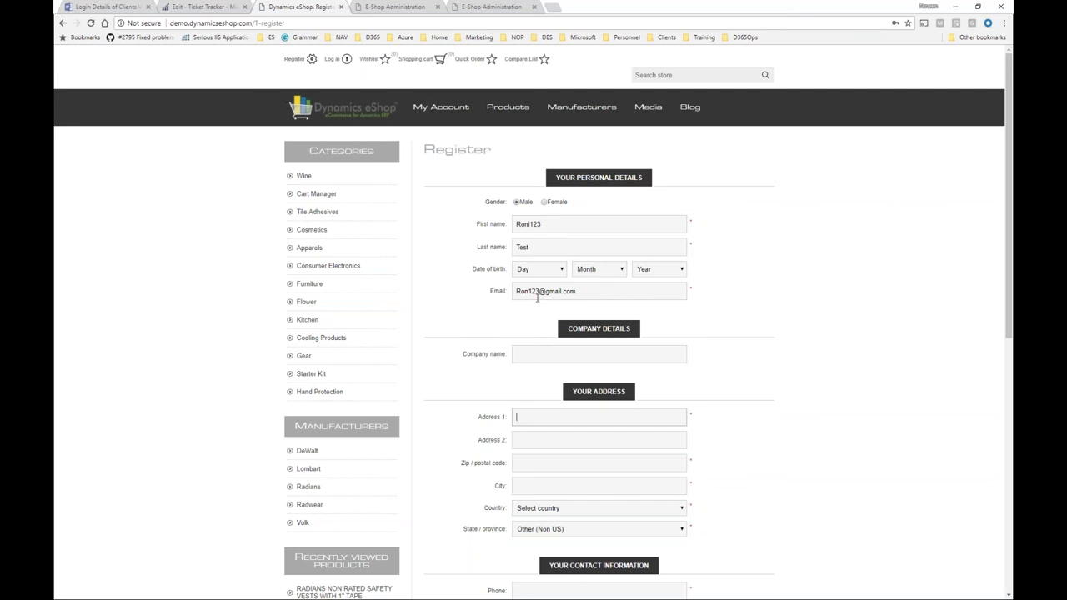
pyautogui.write('12')
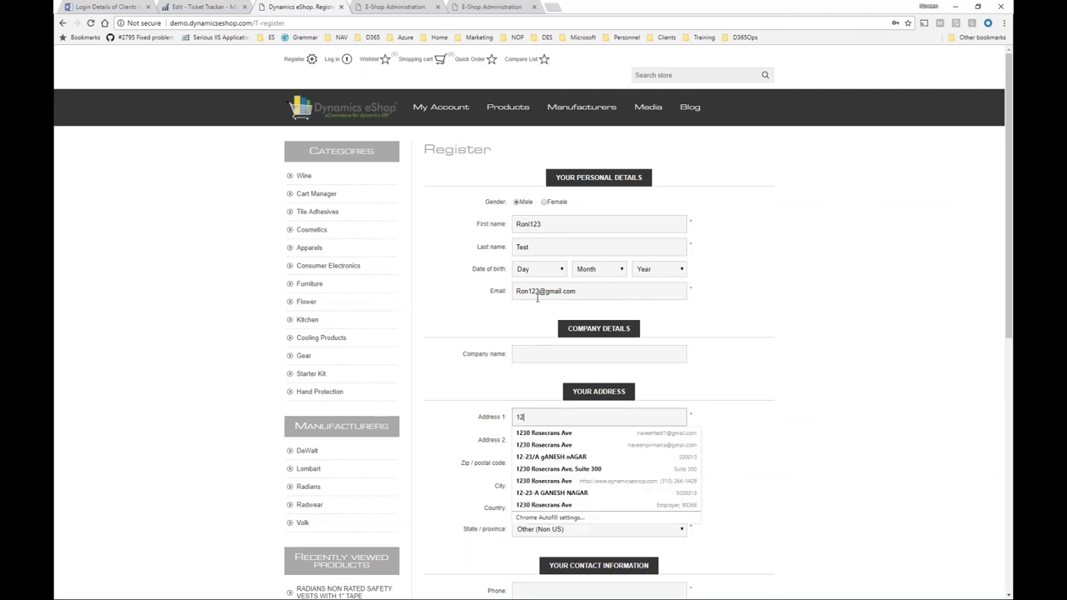
pyautogui.write('3 Elve Ste')
pyautogui.press('Tab')
pyautogui.press('Tab')
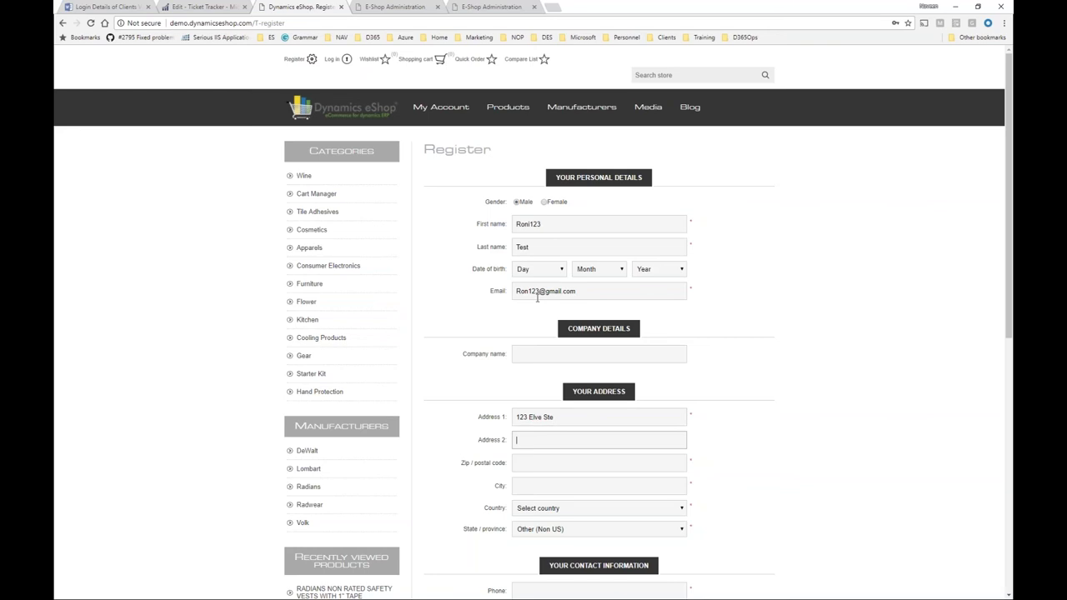
pyautogui.write('901234')
pyautogui.press('Tab')
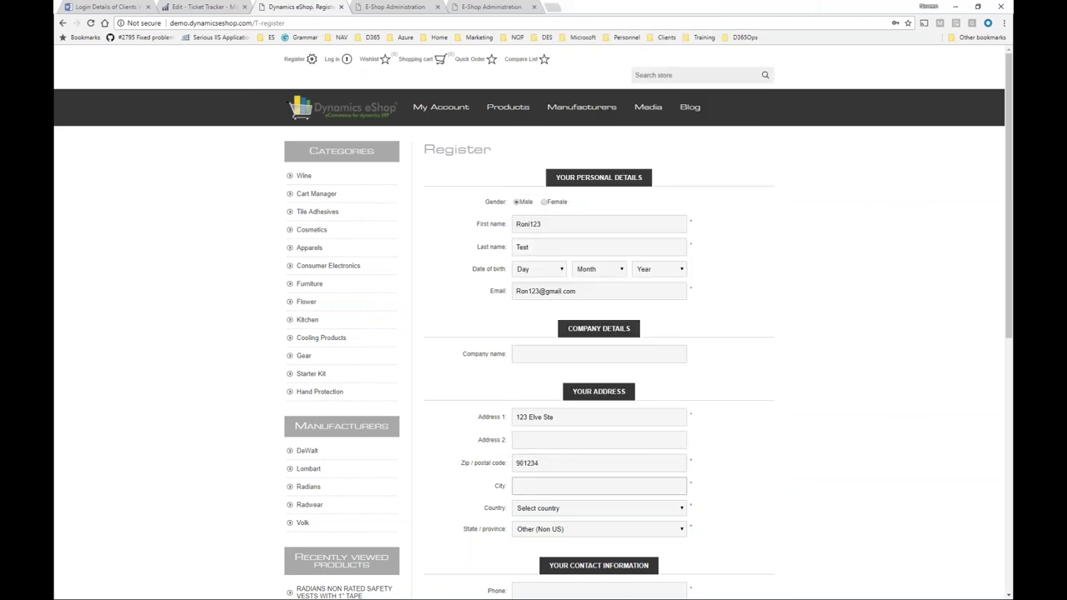
pyautogui.write('Hawthorne')
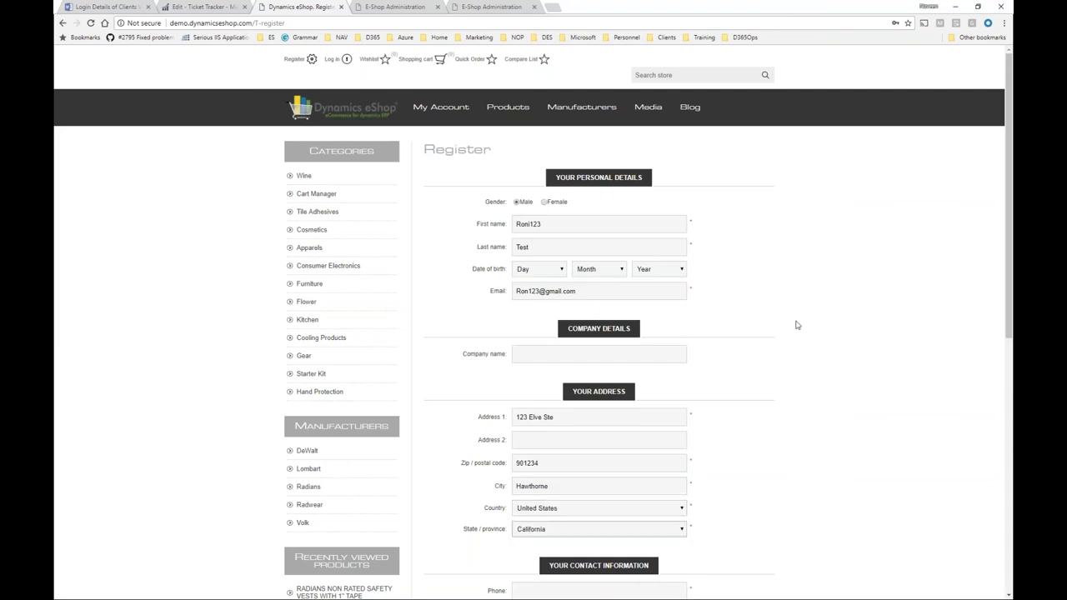
pyautogui.scroll(-2, 805, 326)
# Fill in the phone from autofill, enter and confirm the account password, and register.
pyautogui.click(598, 421)
pyautogui.write('3')
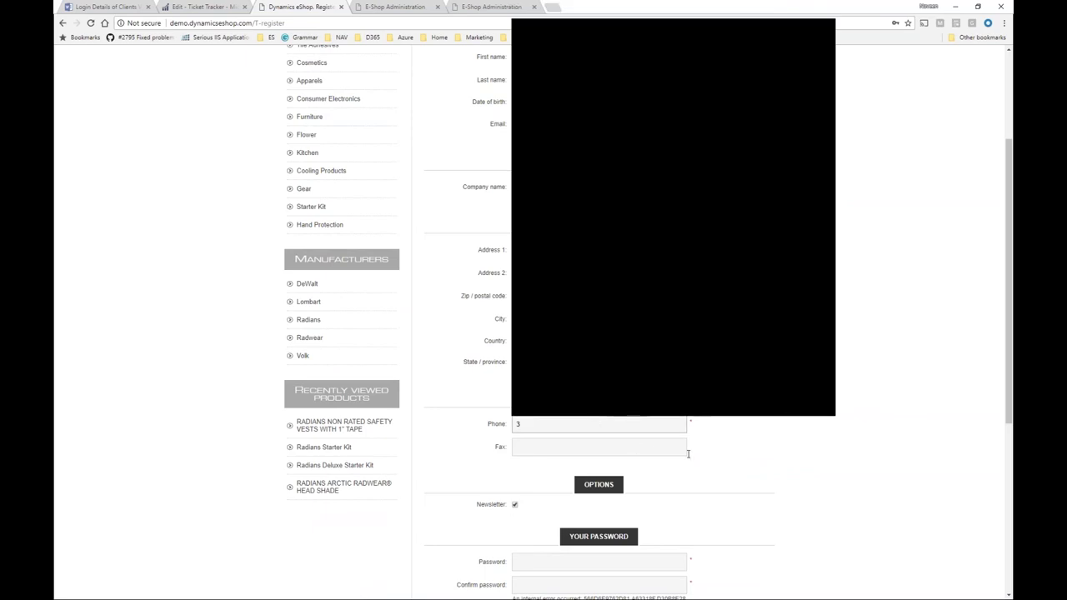
pyautogui.press('Down')
pyautogui.press('Return')
pyautogui.click(590, 557)
pyautogui.write('1234')
pyautogui.press('Tab')
pyautogui.write('1234567')
pyautogui.press('Return')
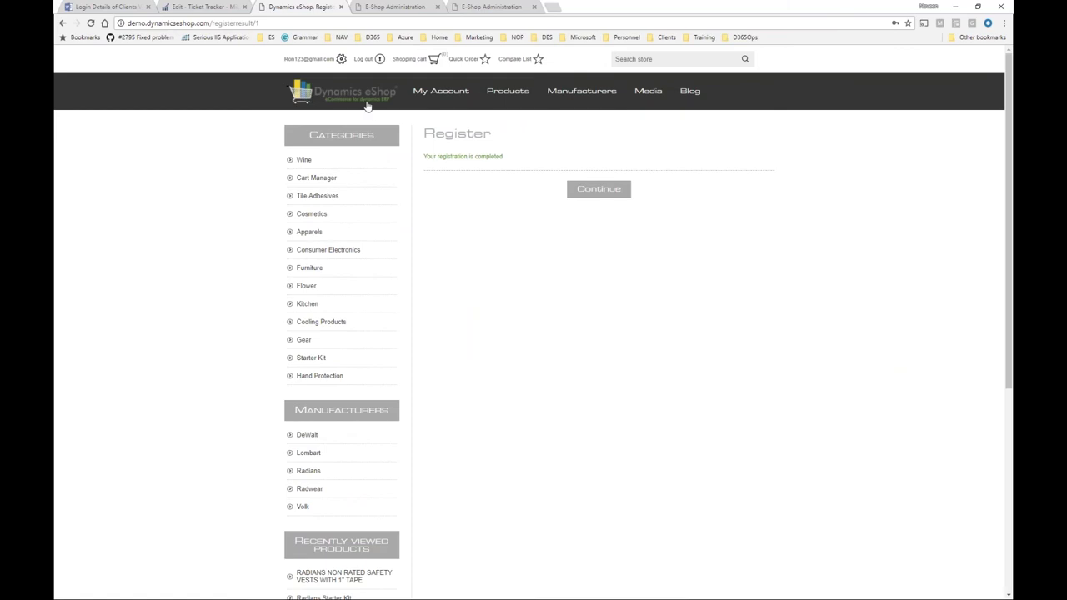
# Add the safety vests to the cart and check out with saved addresses, Ground shipping, Credit Card.
pyautogui.click(369, 107)
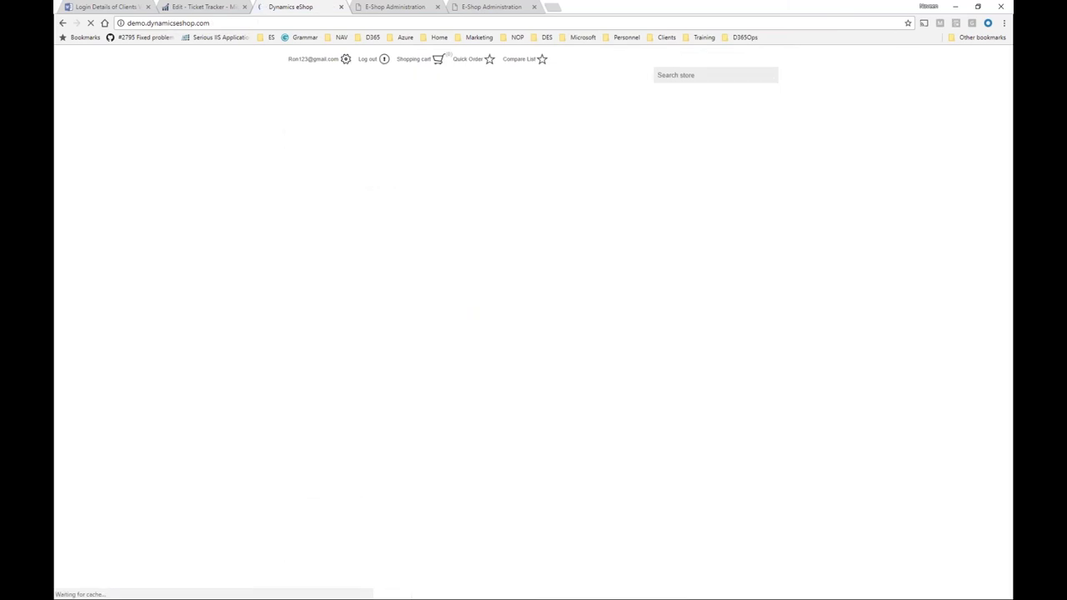
pyautogui.scroll(-3, 533, 322)
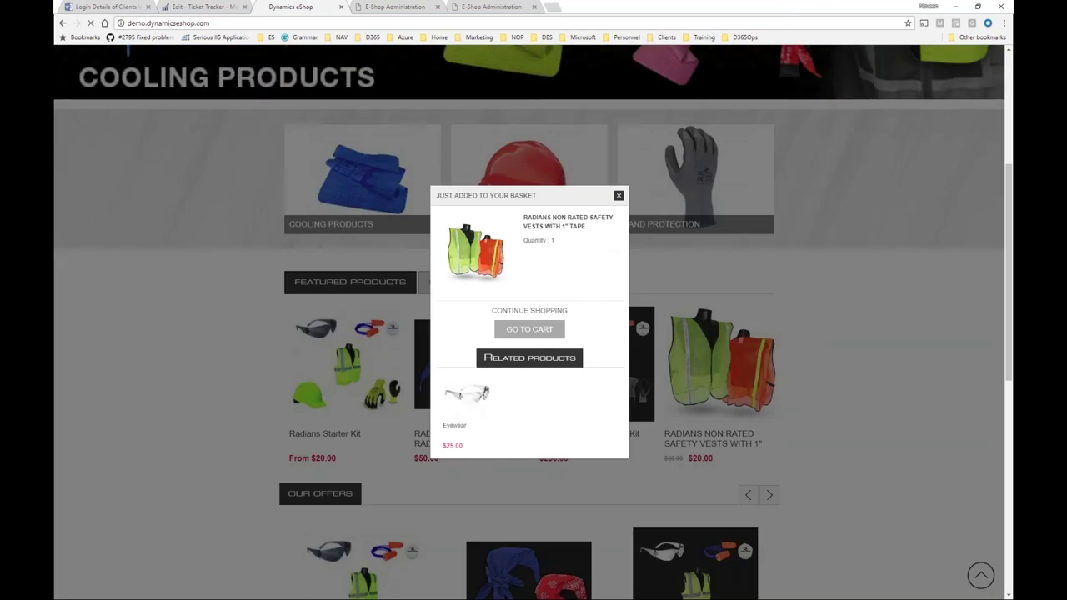
pyautogui.click(547, 333)
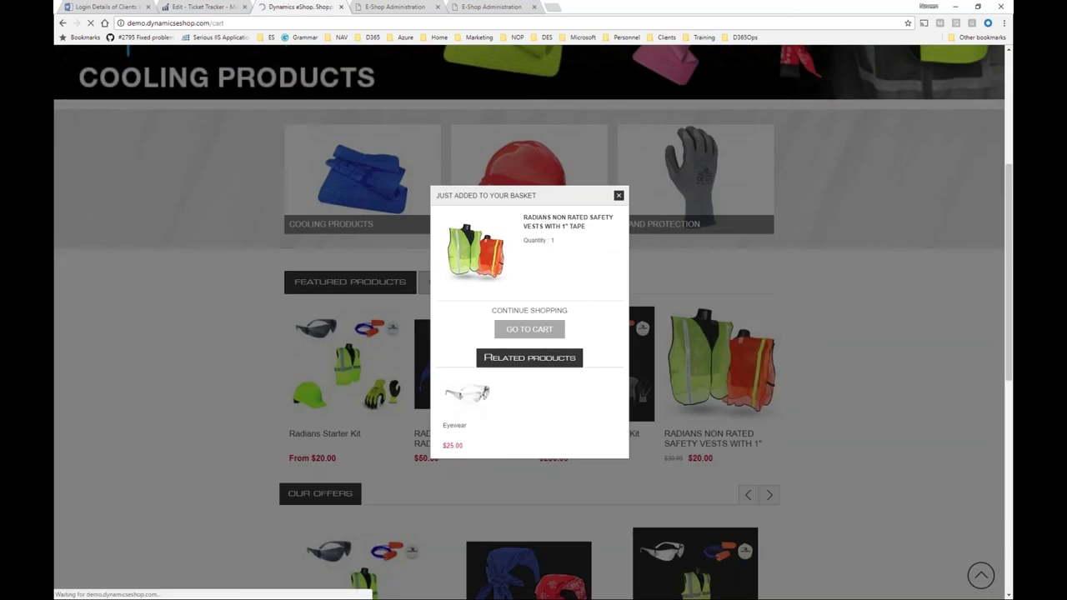
pyautogui.click(660, 420)
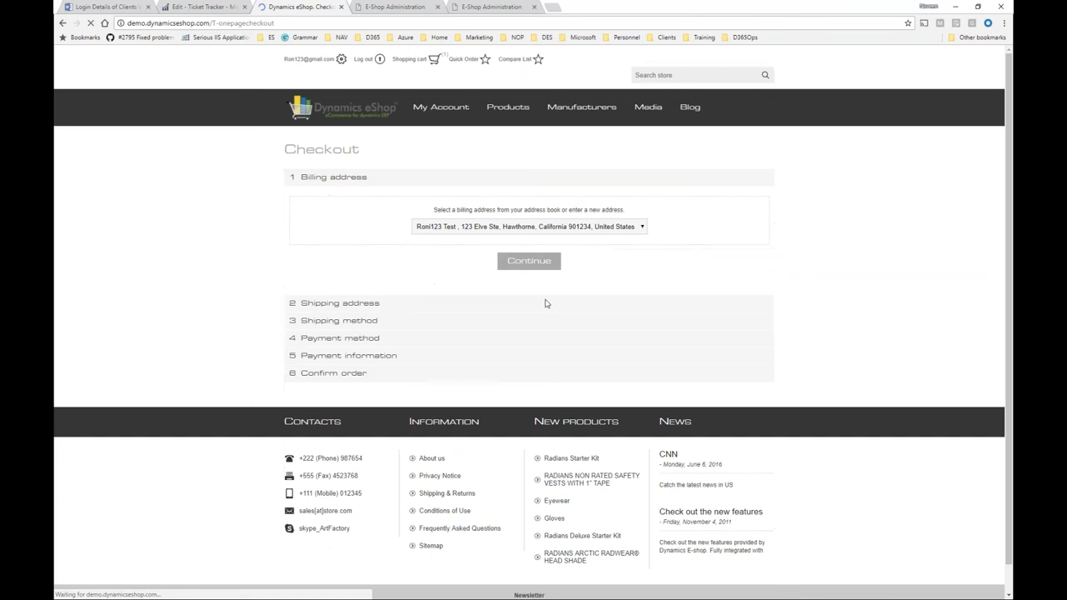
pyautogui.click(530, 249)
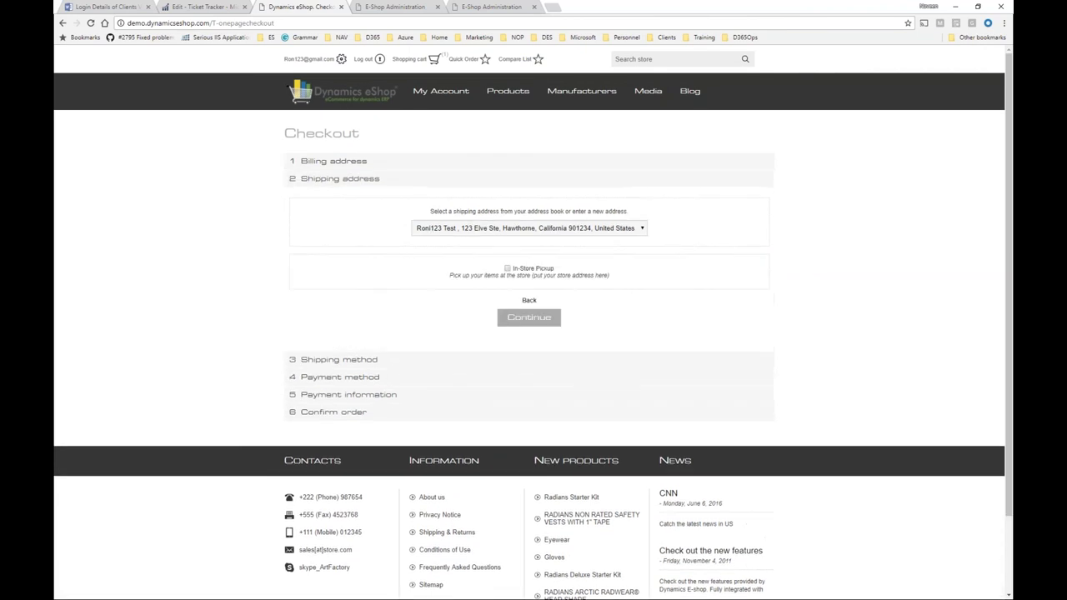
pyautogui.click(485, 230)
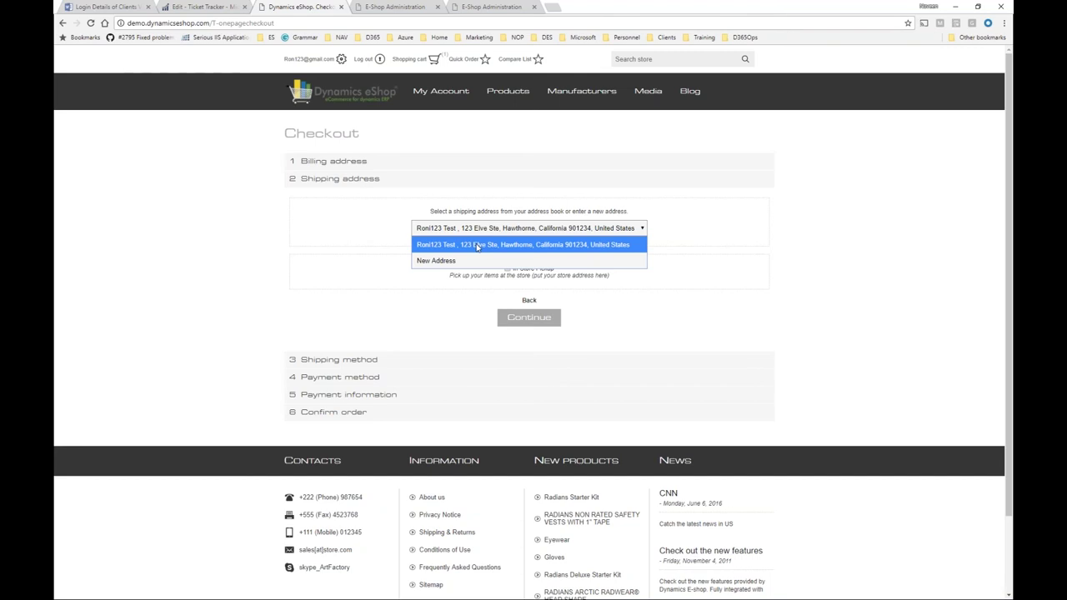
pyautogui.click(478, 245)
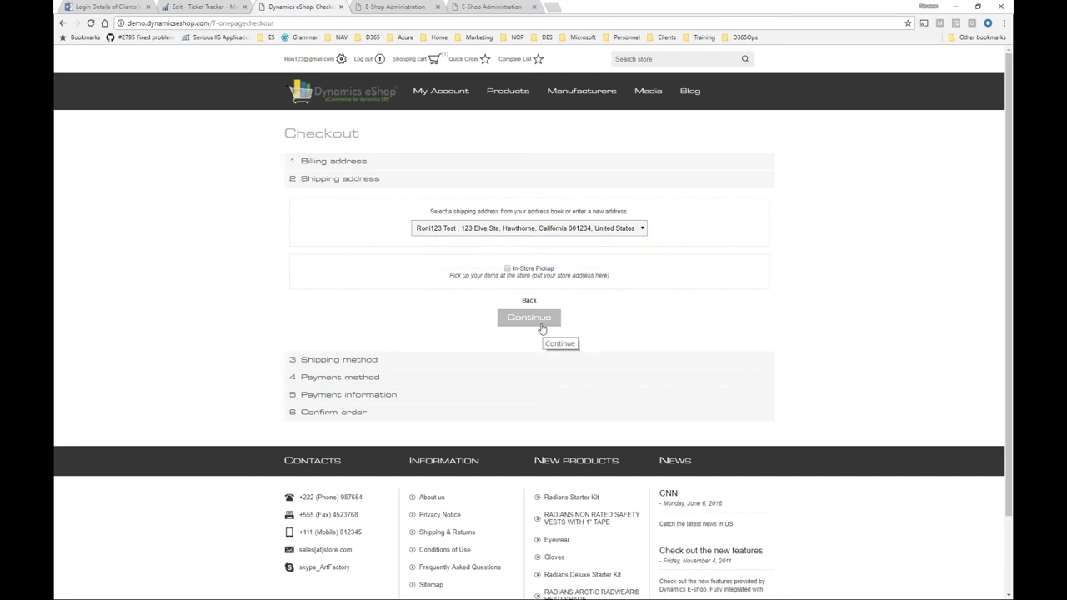
pyautogui.click(541, 328)
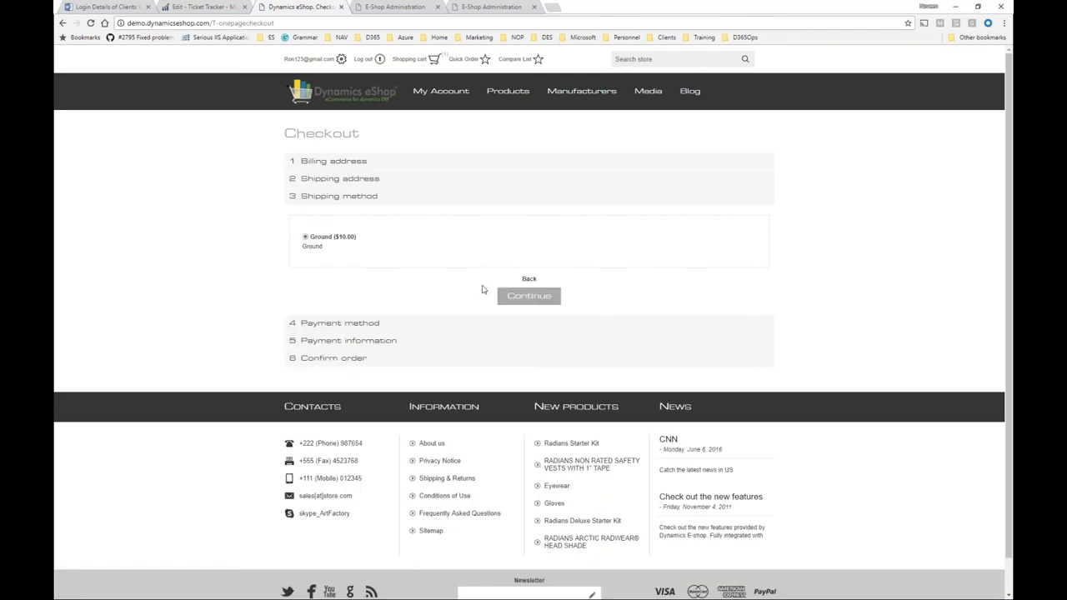
pyautogui.click(509, 295)
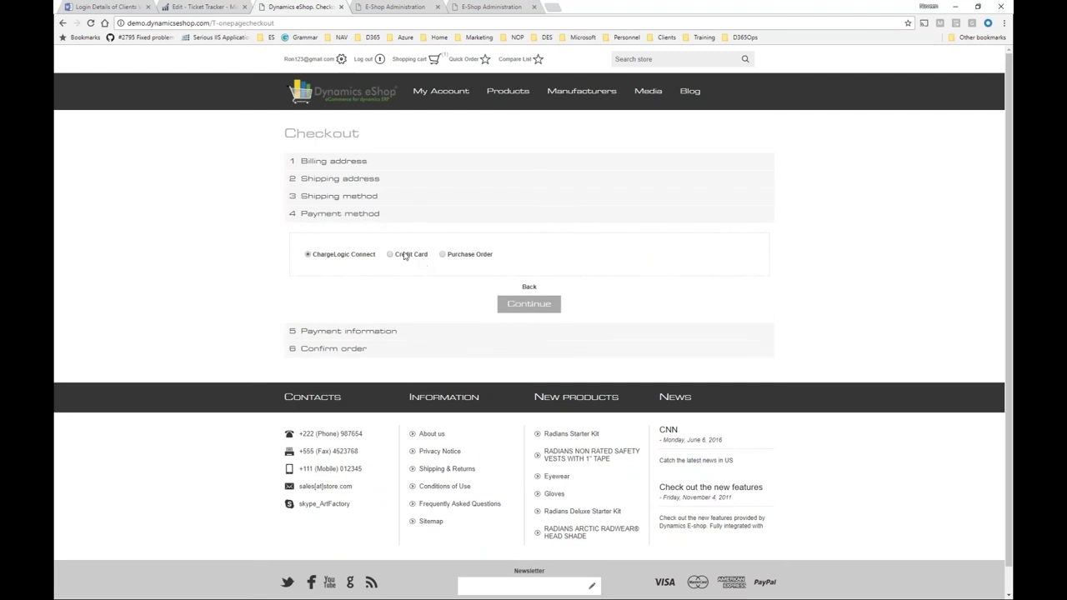
pyautogui.click(540, 304)
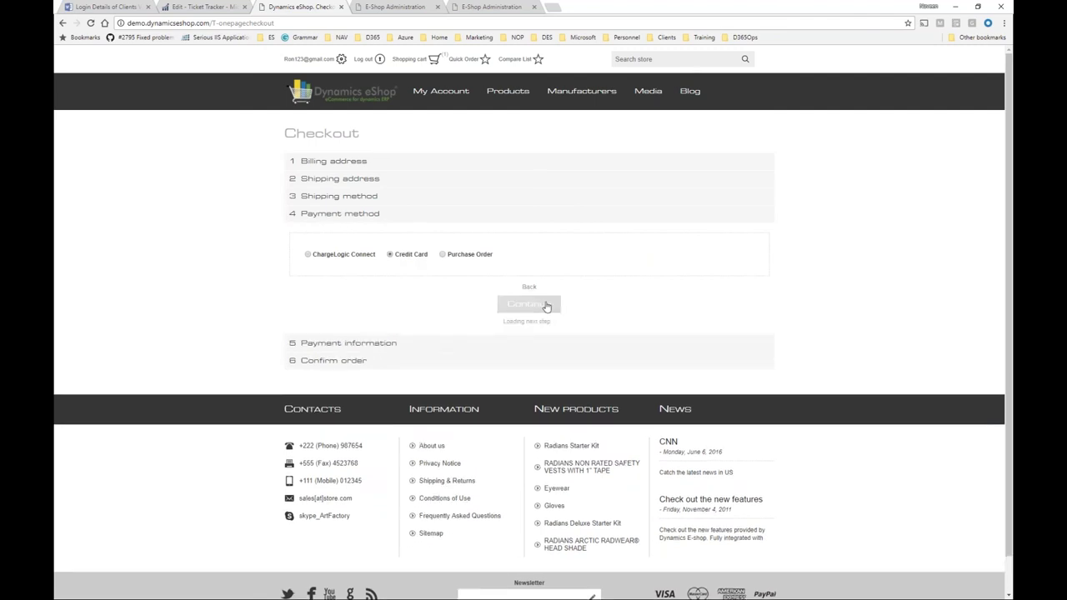
# Enter the cardholder name, card number, 2020 expiry year and security code, and submit payment.
pyautogui.click(508, 288)
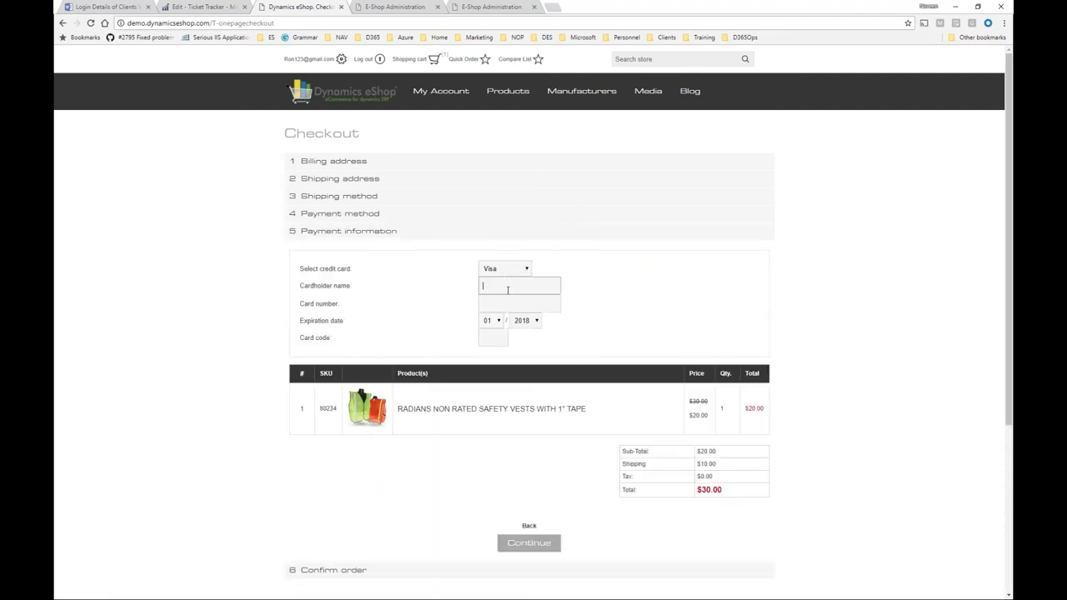
pyautogui.write('Naveen')
pyautogui.press('Tab')
pyautogui.write('4111111111111111')
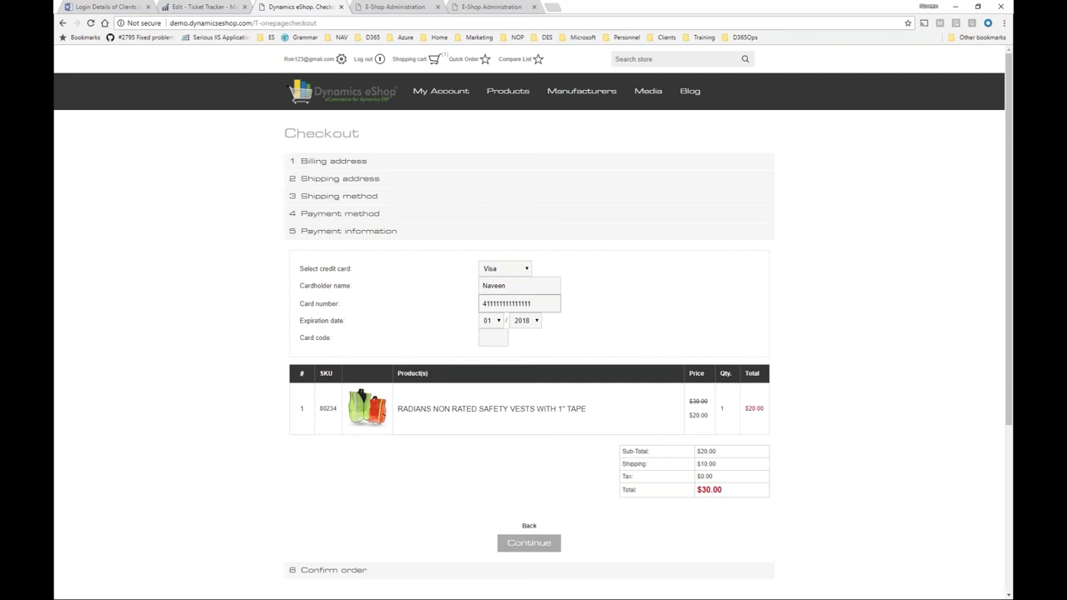
pyautogui.click(526, 321)
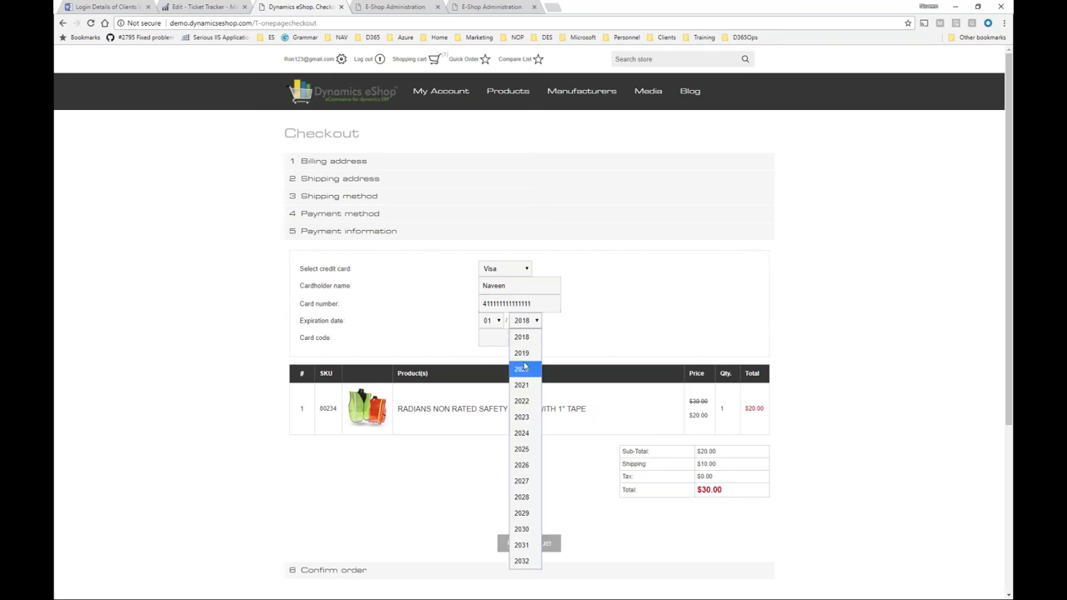
pyautogui.click(522, 368)
pyautogui.click(489, 334)
pyautogui.write('123')
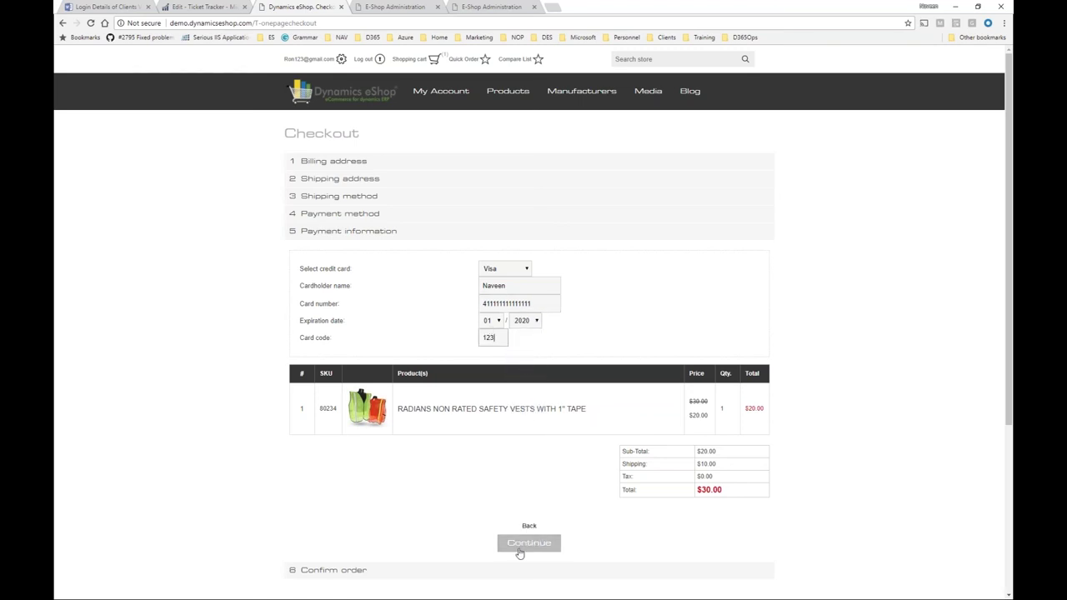
pyautogui.click(528, 545)
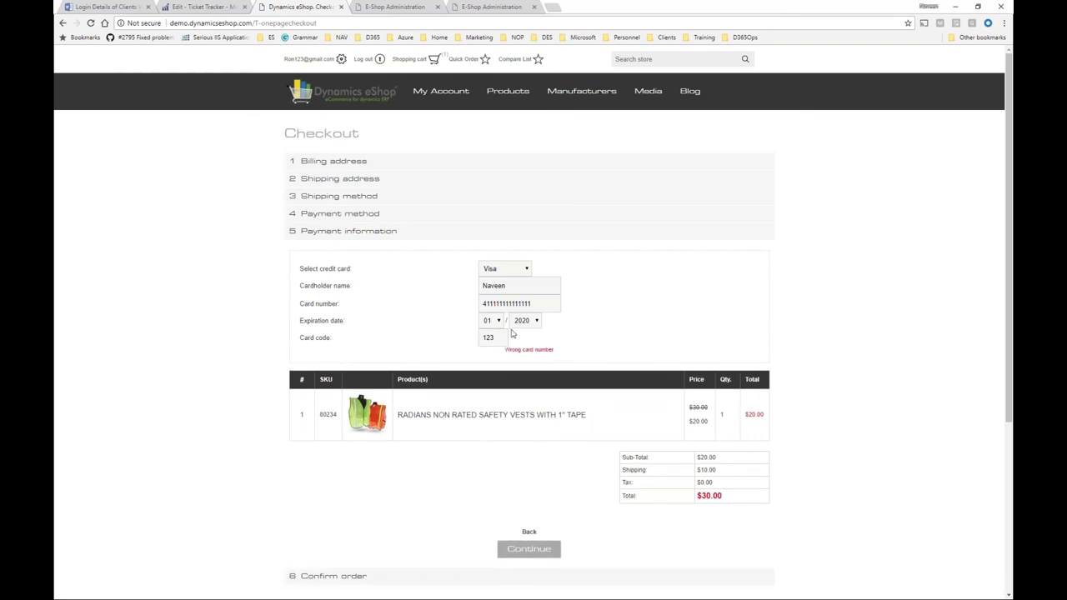
# Correct the card number, resubmit, place the order, and select the order number on the confirmation page.
pyautogui.click(539, 297)
pyautogui.click(527, 547)
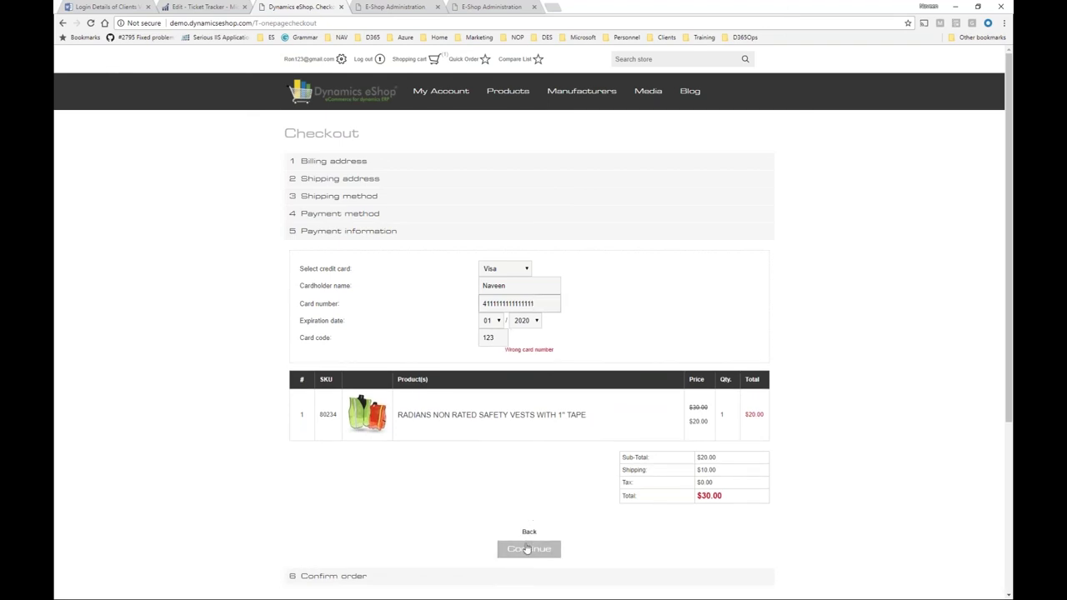
pyautogui.click(525, 452)
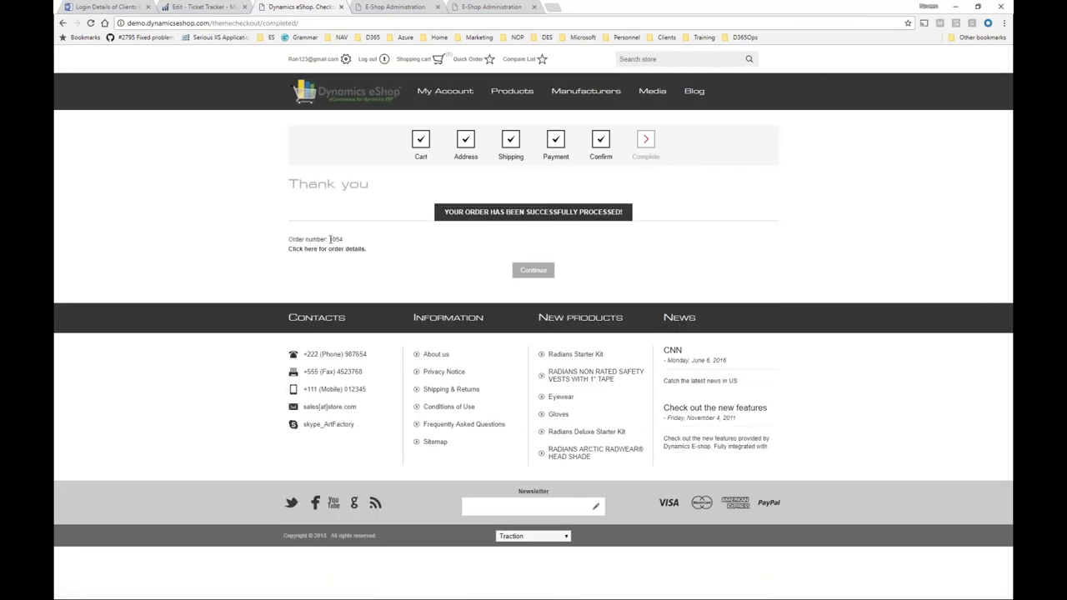
pyautogui.doubleClick(333, 239)
# Leave unposted order 1053 and open sales order 1054 from the Sales Orders list filtered by 1054.
pyautogui.hotkey('alt', 'Tab')
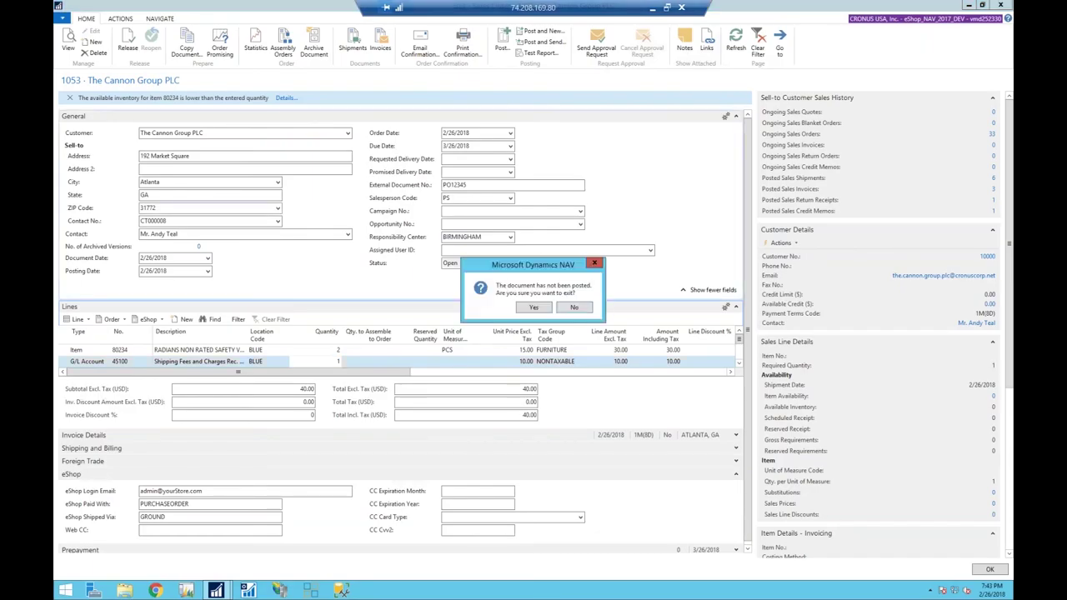
pyautogui.click(538, 312)
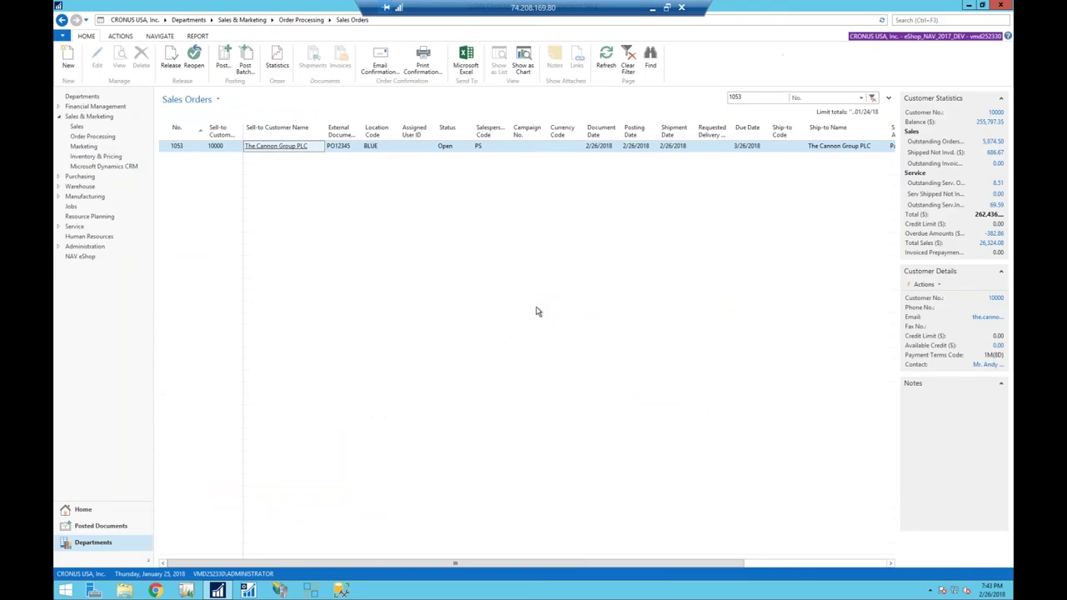
pyautogui.click(741, 97)
pyautogui.press('BackSpace')
pyautogui.press('BackSpace')
pyautogui.press('BackSpace')
pyautogui.press('BackSpace')
pyautogui.write('1054')
pyautogui.press('Return')
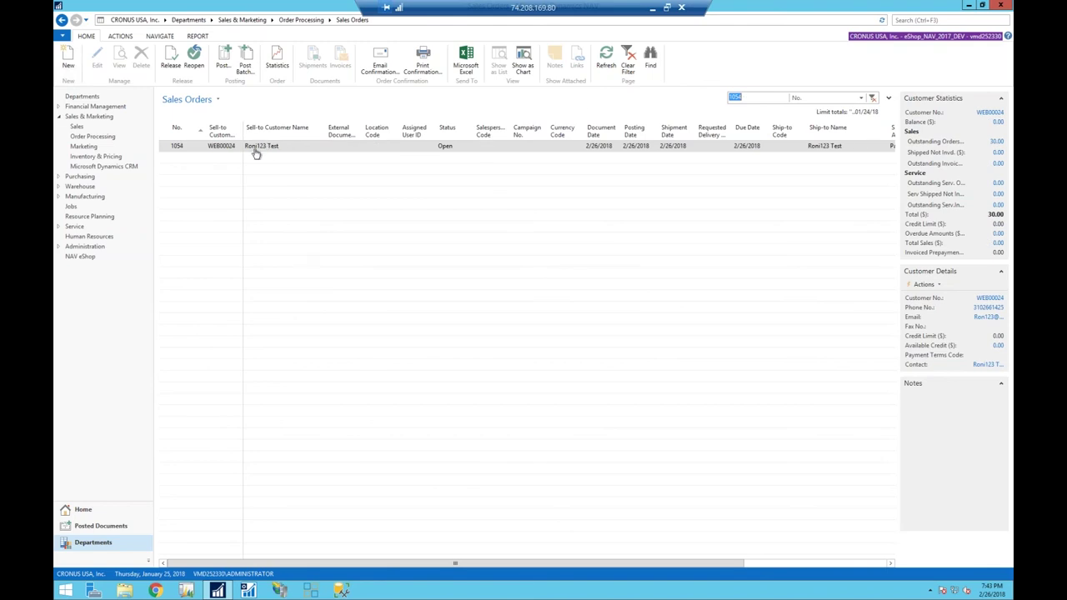
pyautogui.click(197, 147)
pyautogui.doubleClick(196, 148)
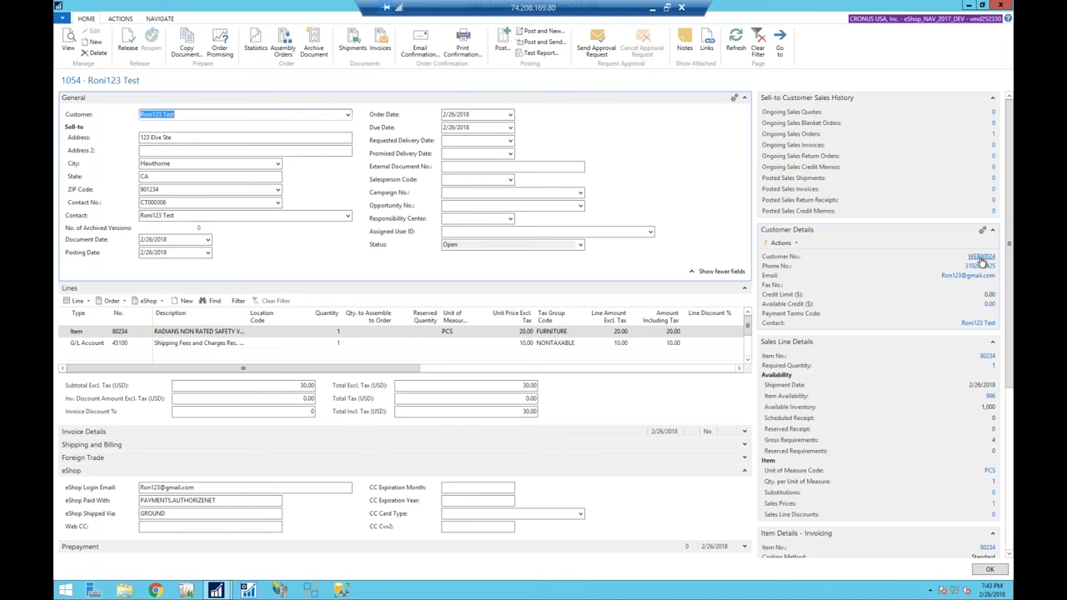
# Review the eShop users linked to order 1054's customer, close the card, and exit the order.
pyautogui.click(980, 258)
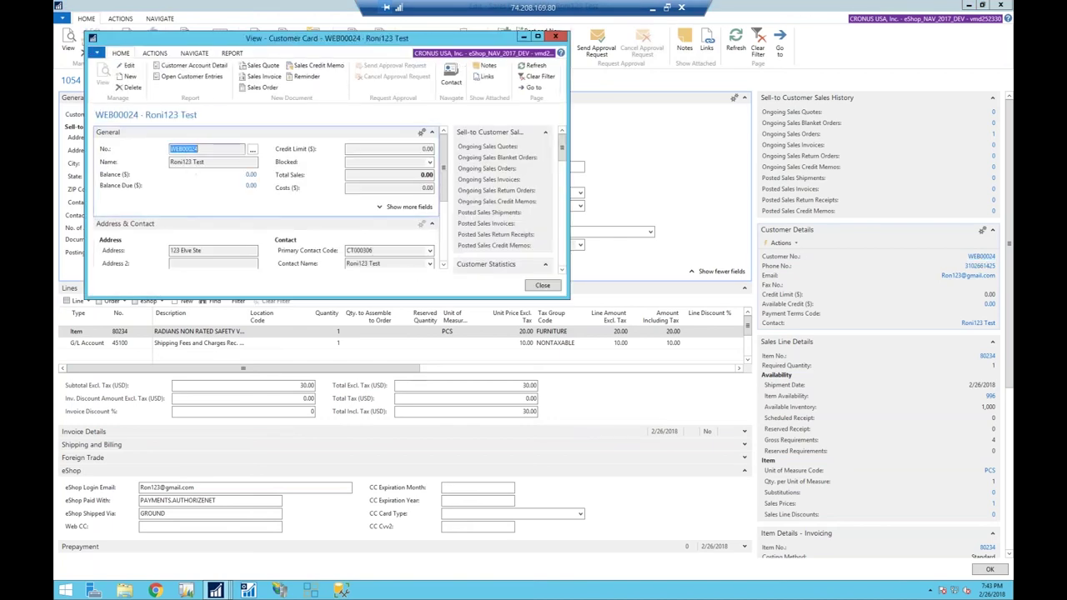
pyautogui.click(192, 55)
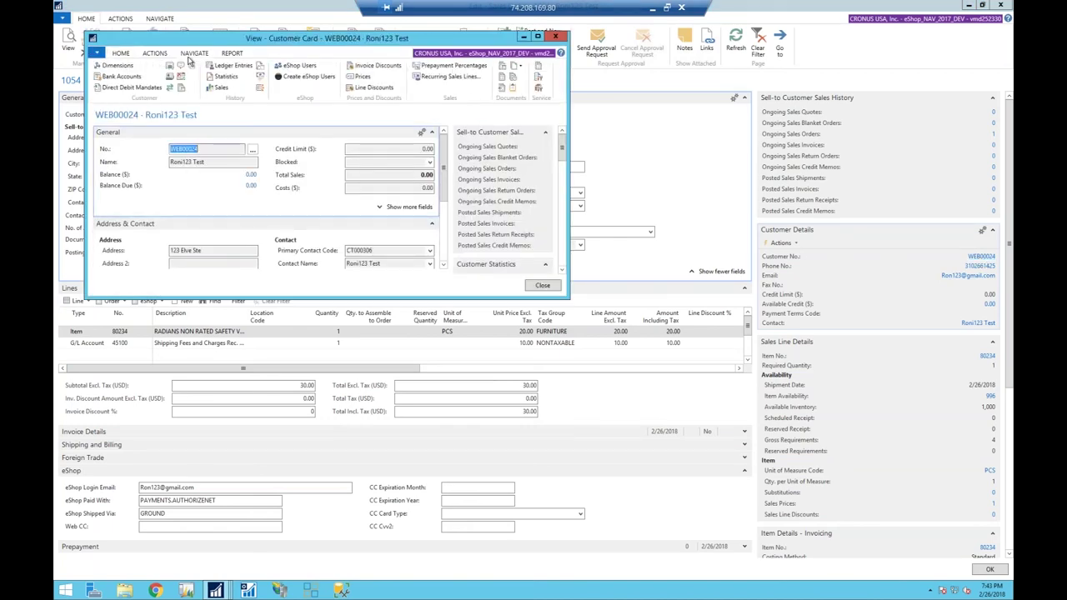
pyautogui.click(291, 66)
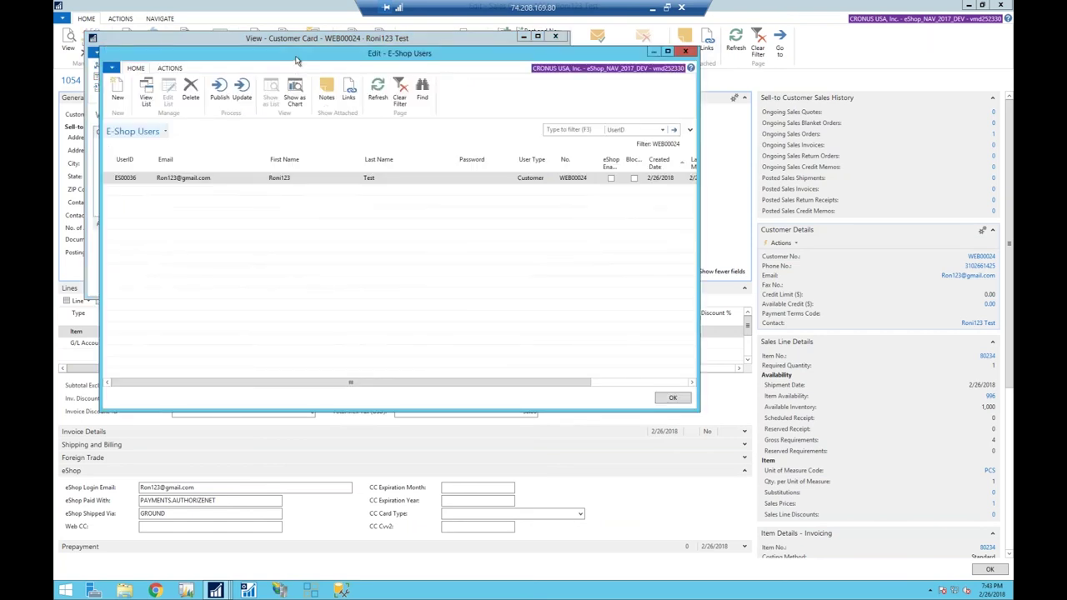
pyautogui.moveTo(296, 60); pyautogui.dragTo(447, 146)
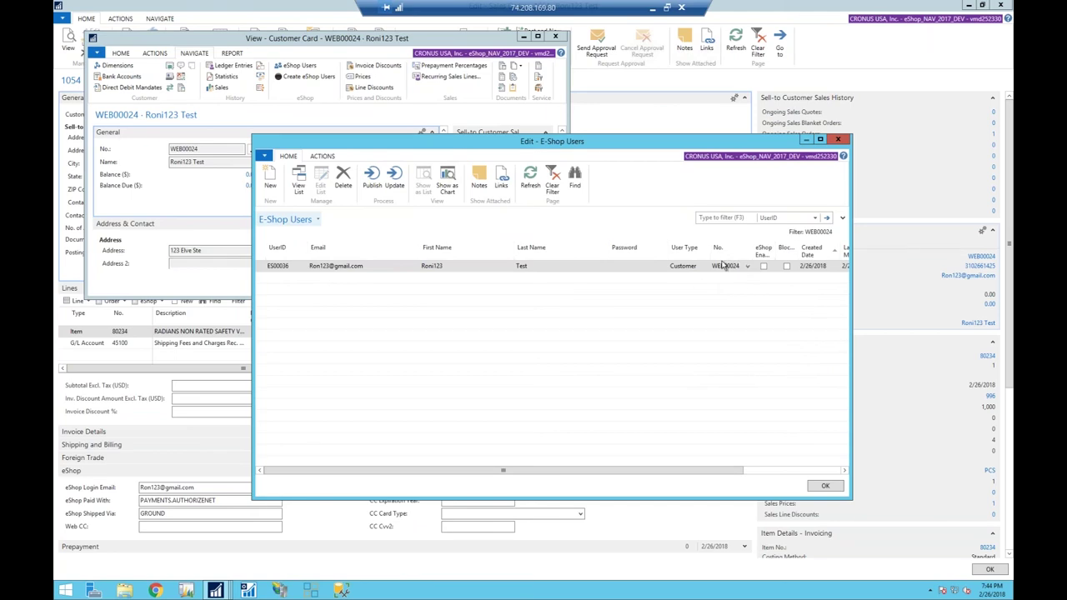
pyautogui.press('Escape')
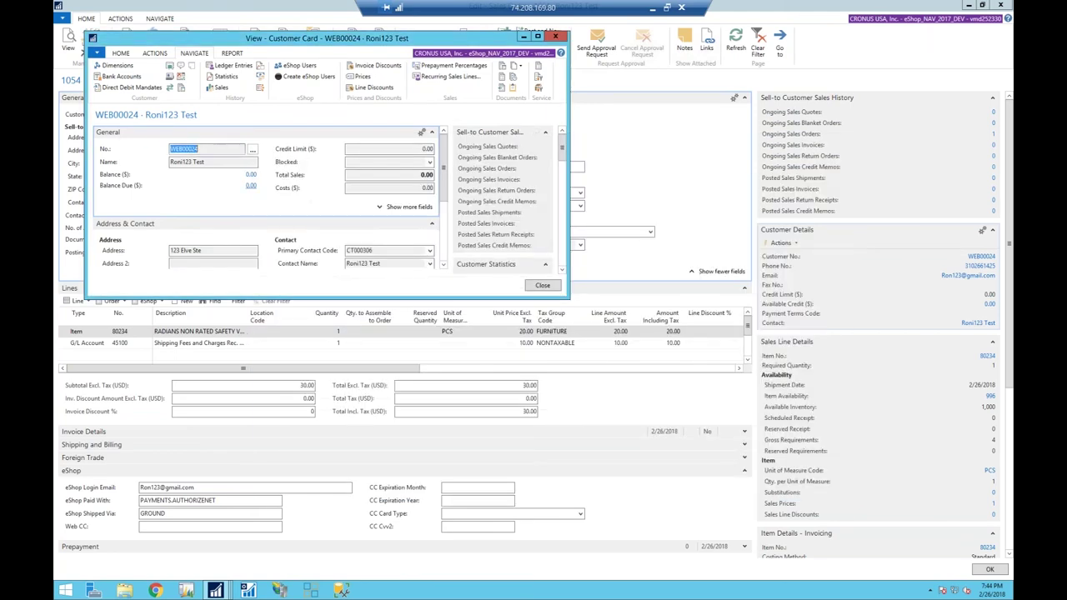
pyautogui.click(556, 37)
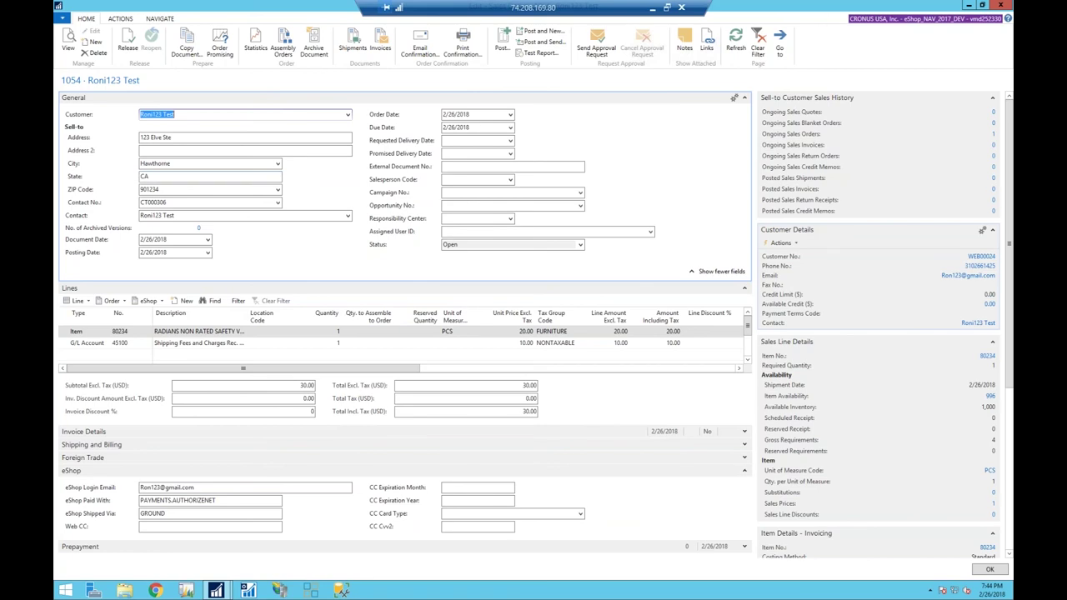
pyautogui.press('Escape')
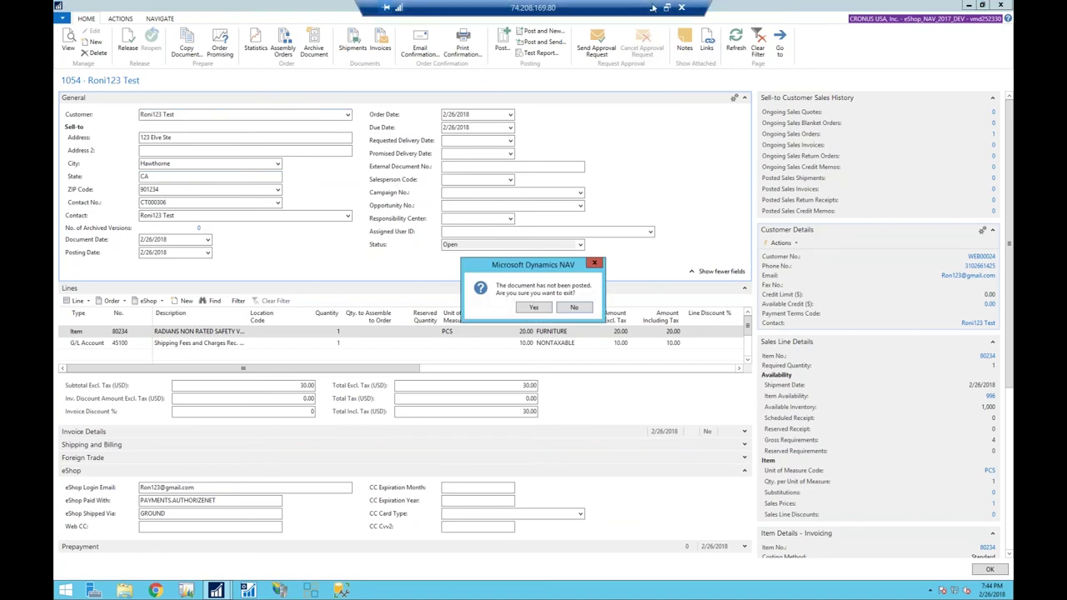
# Minimize NAV and log the new customer out of the eShop via My Account.
pyautogui.click(653, 7)
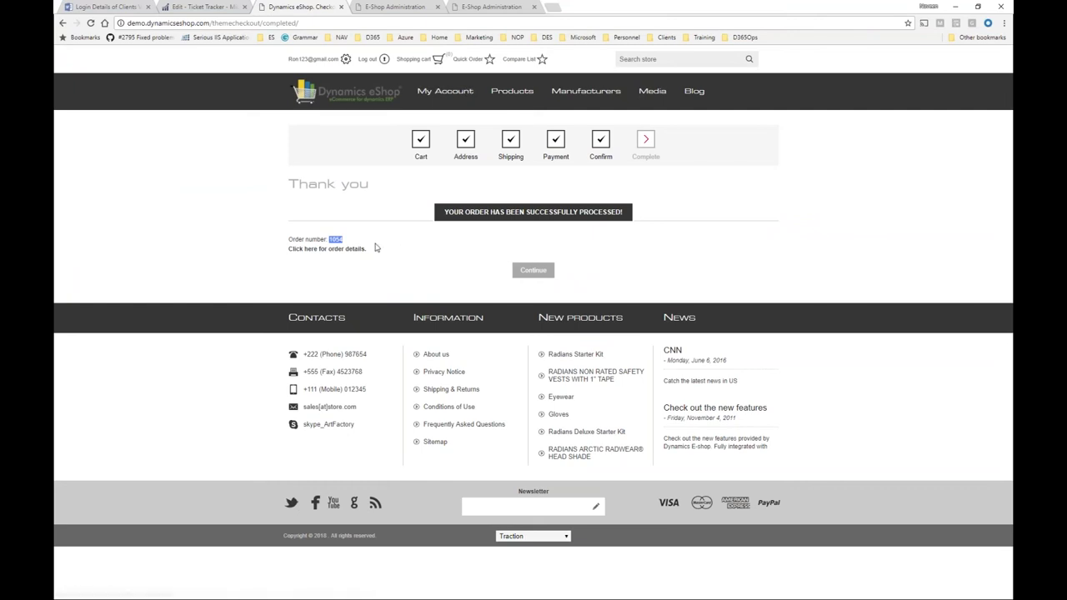
pyautogui.click(456, 83)
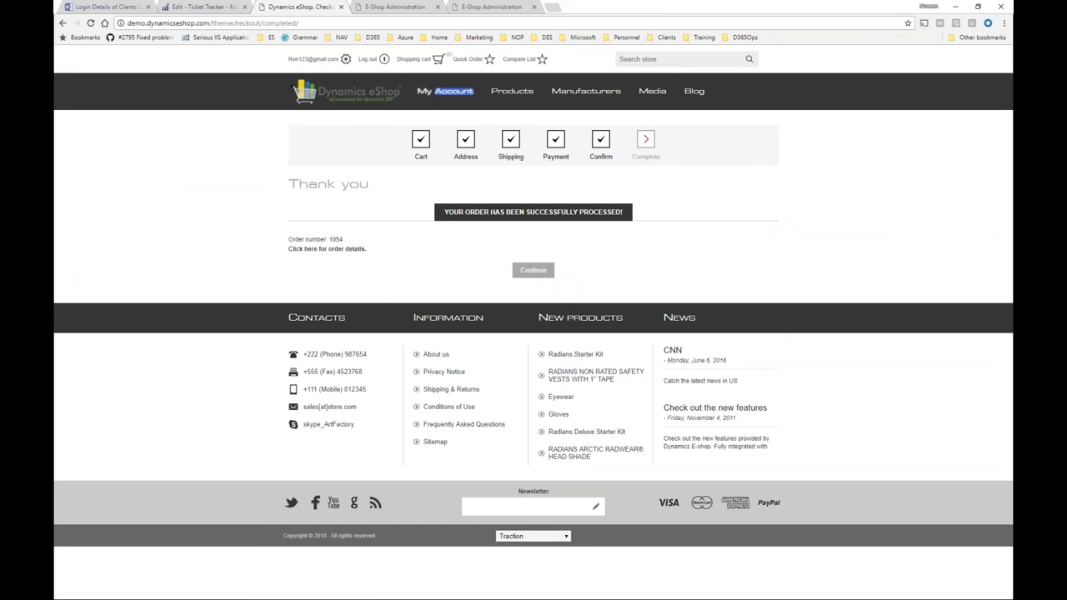
pyautogui.click(455, 91)
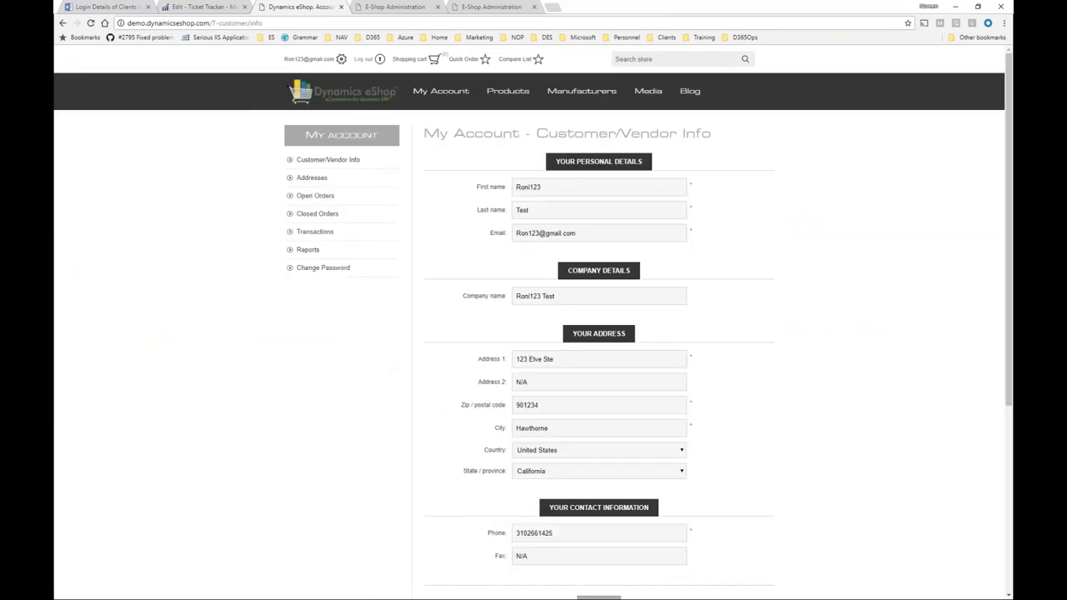
pyautogui.click(364, 59)
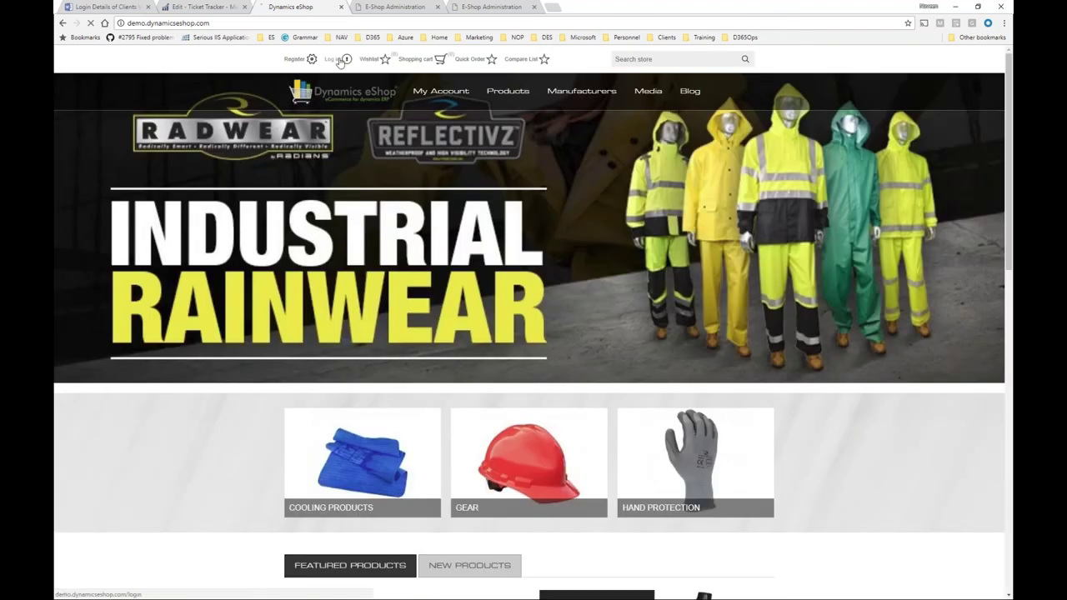
# Sign in to the eShop with the sales rep's saved login.
pyautogui.click(337, 60)
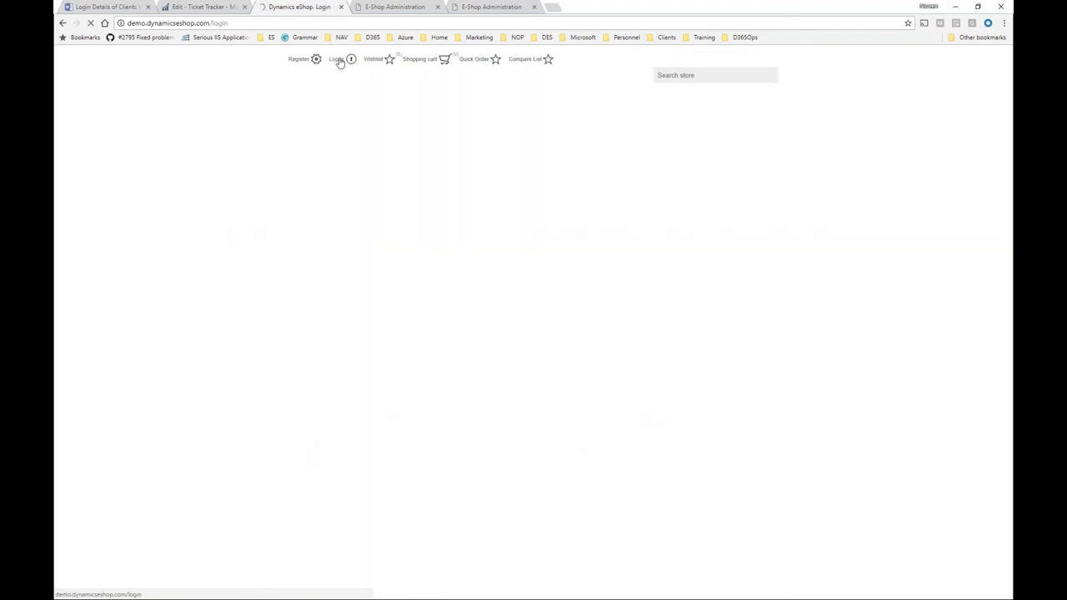
pyautogui.click(470, 283)
pyautogui.moveTo(470, 283); pyautogui.dragTo(312, 295)
pyautogui.write('h')
pyautogui.press('Down')
pyautogui.press('Return')
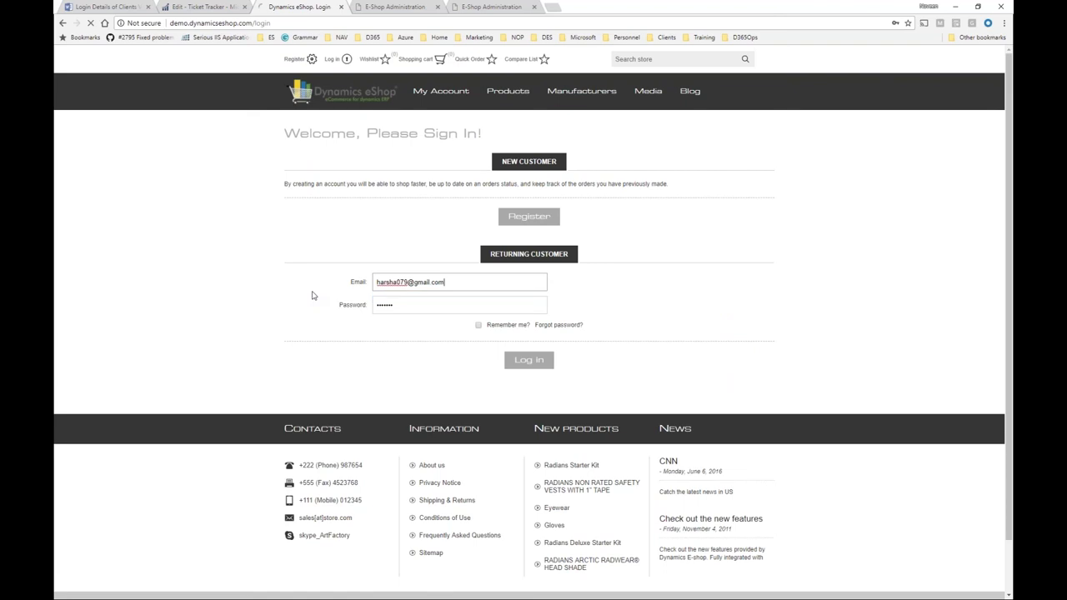
pyautogui.press('Return')
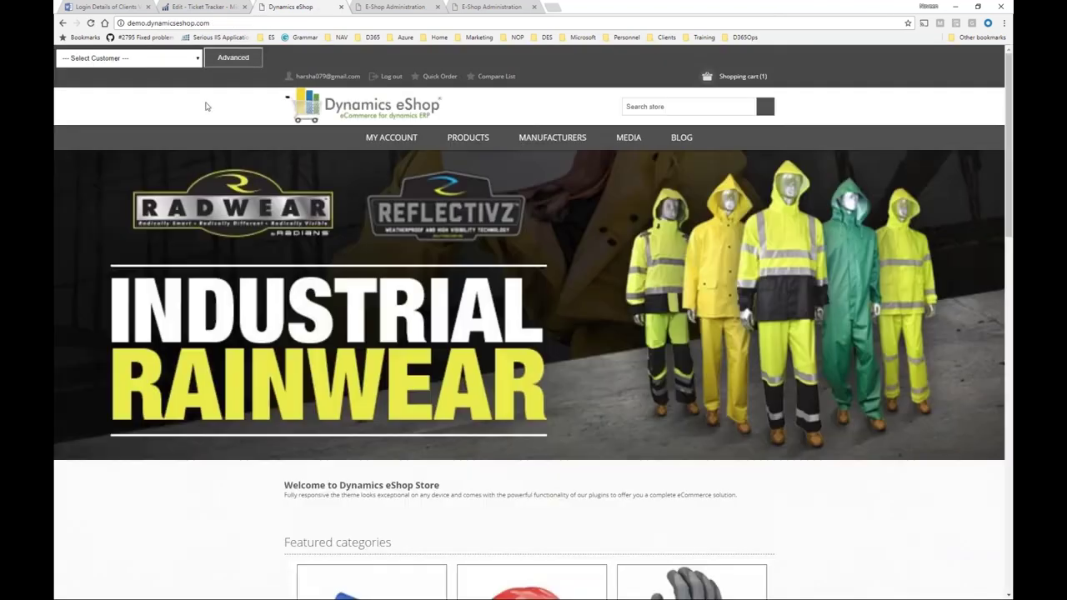
# Open the Select Customer list and browse the available customers.
pyautogui.click(187, 59)
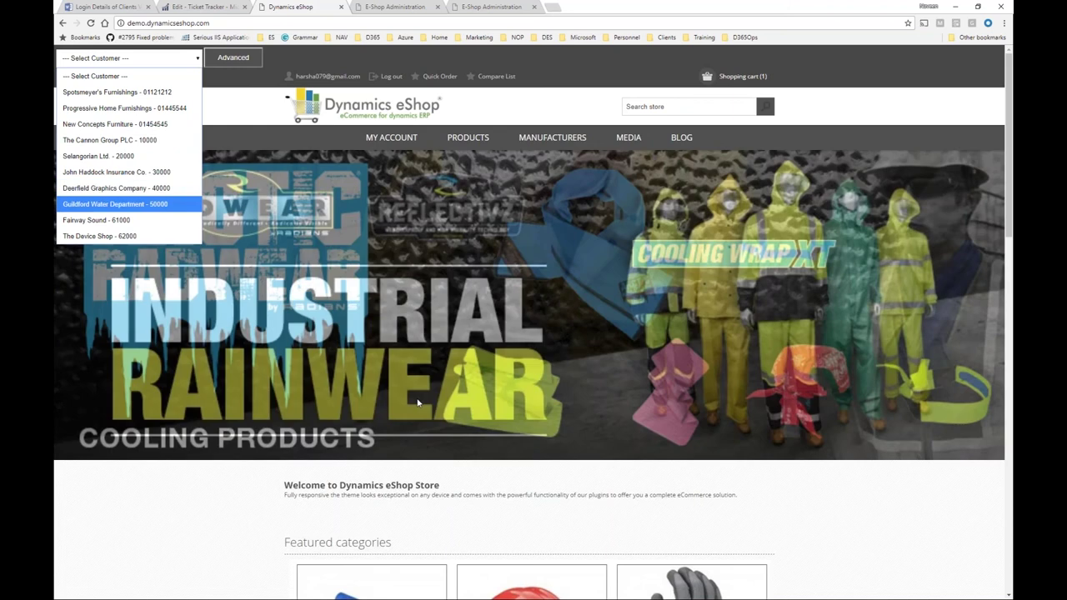
pyautogui.scroll(-4, 469, 339)
pyautogui.scroll(-2, 469, 339)
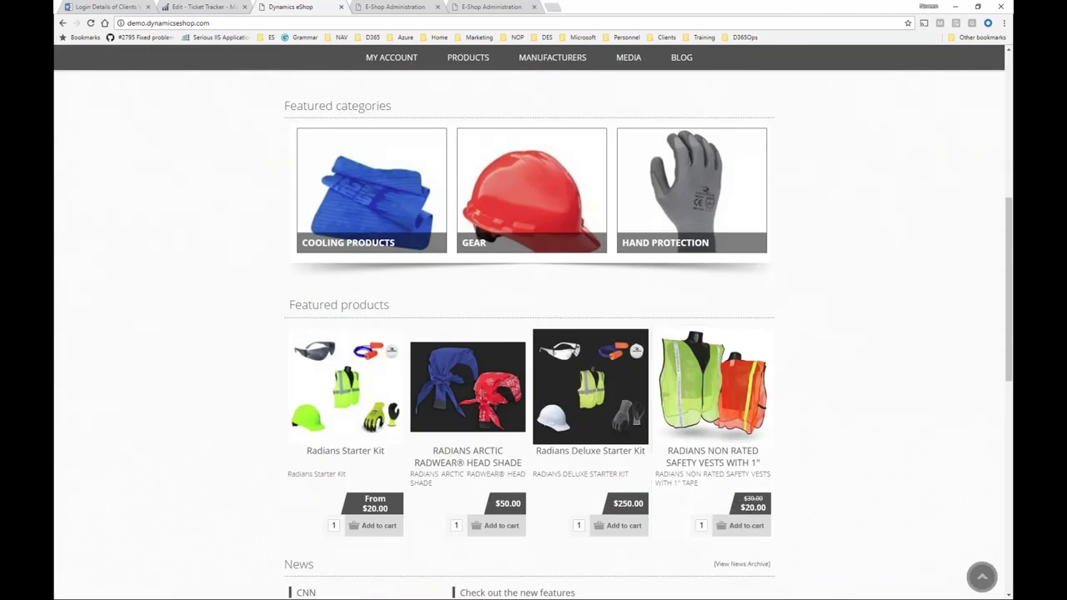
pyautogui.scroll(6, 837, 394)
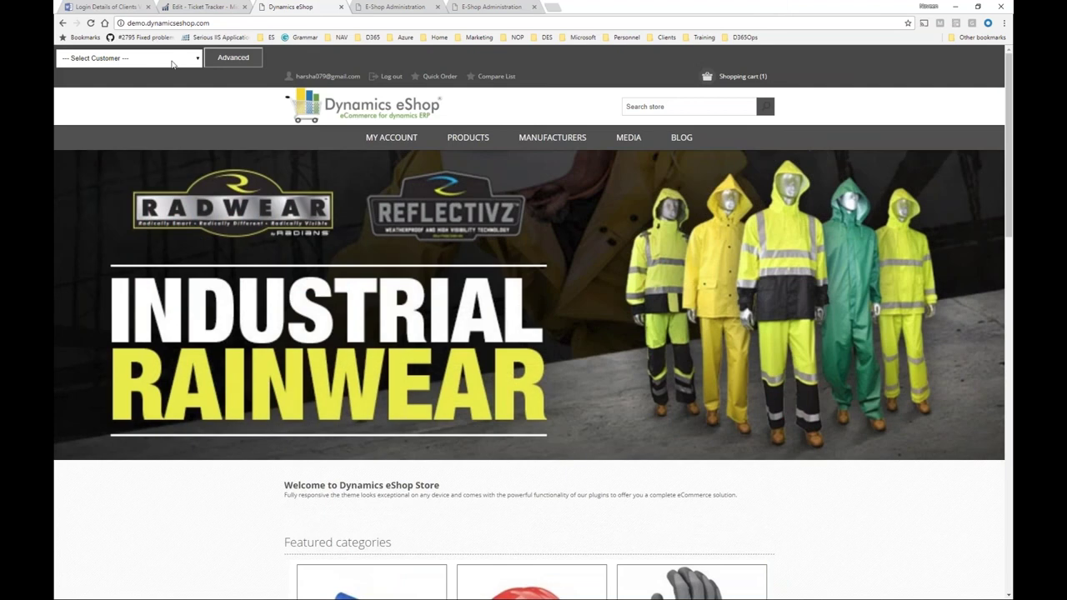
# Select The Cannon Group PLC as the customer to shop for.
pyautogui.click(129, 57)
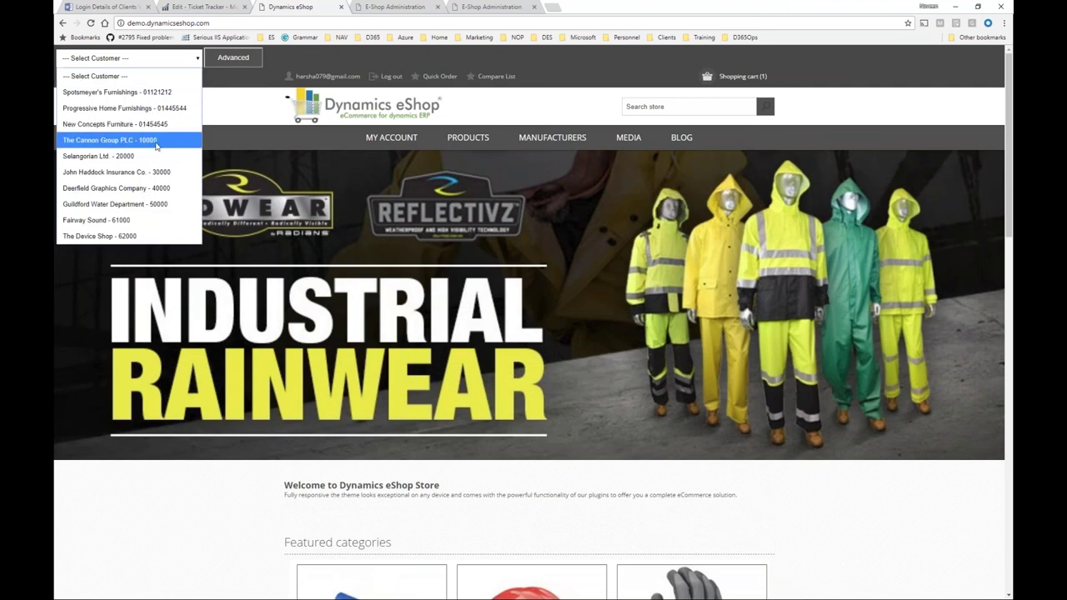
pyautogui.click(156, 142)
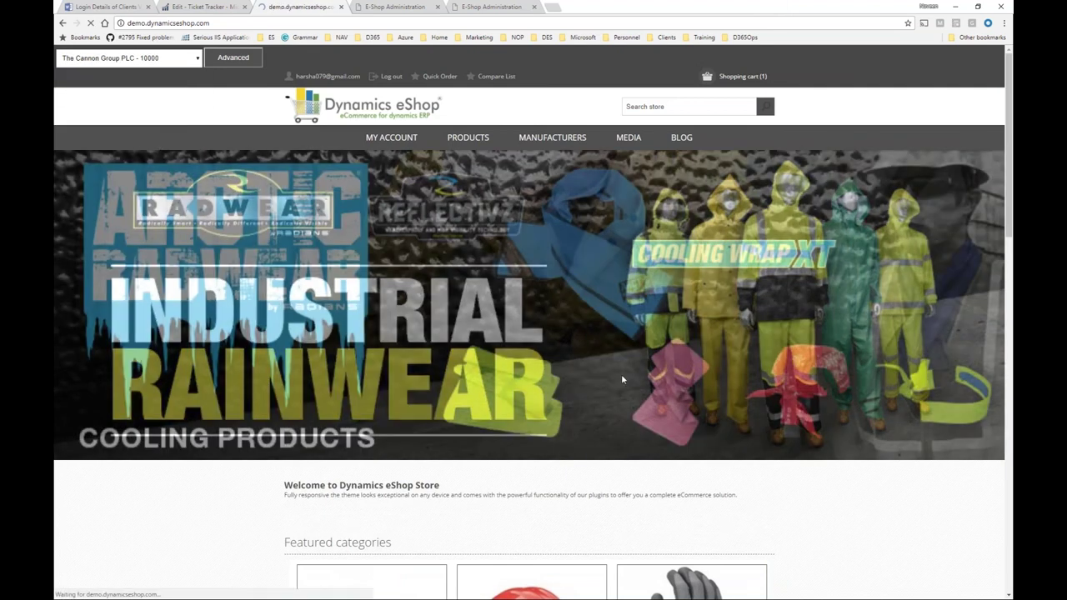
pyautogui.scroll(-3, 723, 511)
pyautogui.scroll(-2, 724, 512)
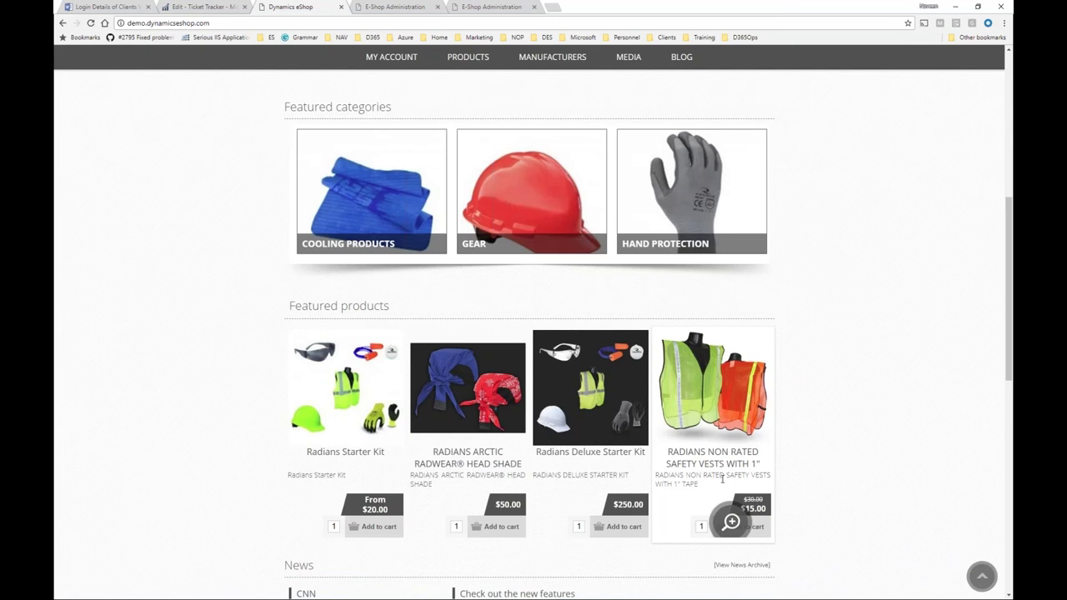
pyautogui.scroll(6, 722, 478)
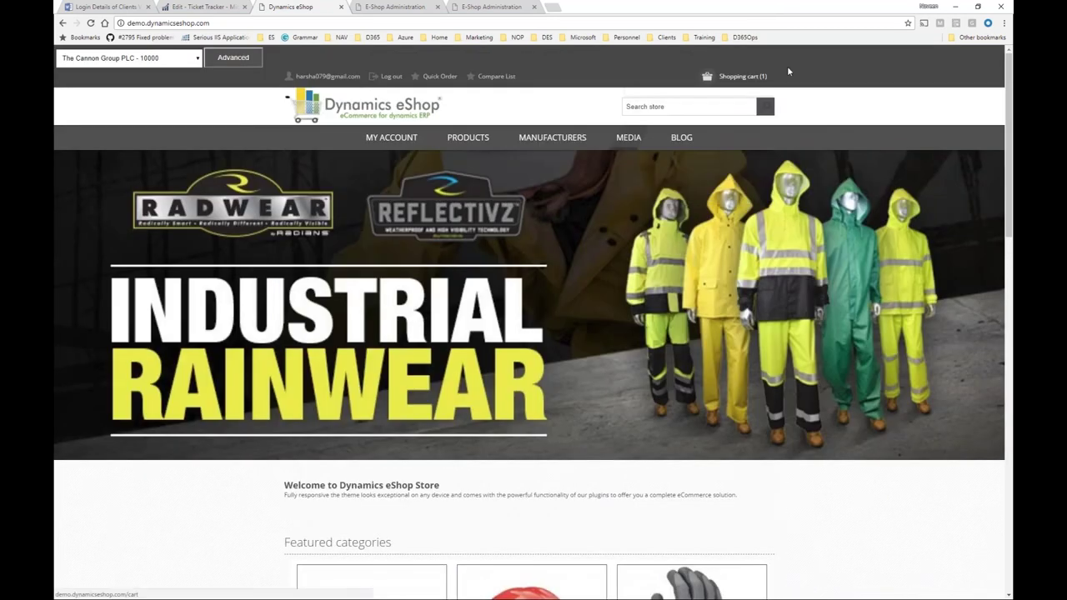
# Open the cart and select the vest's $15.00 price and its discount value.
pyautogui.click(750, 77)
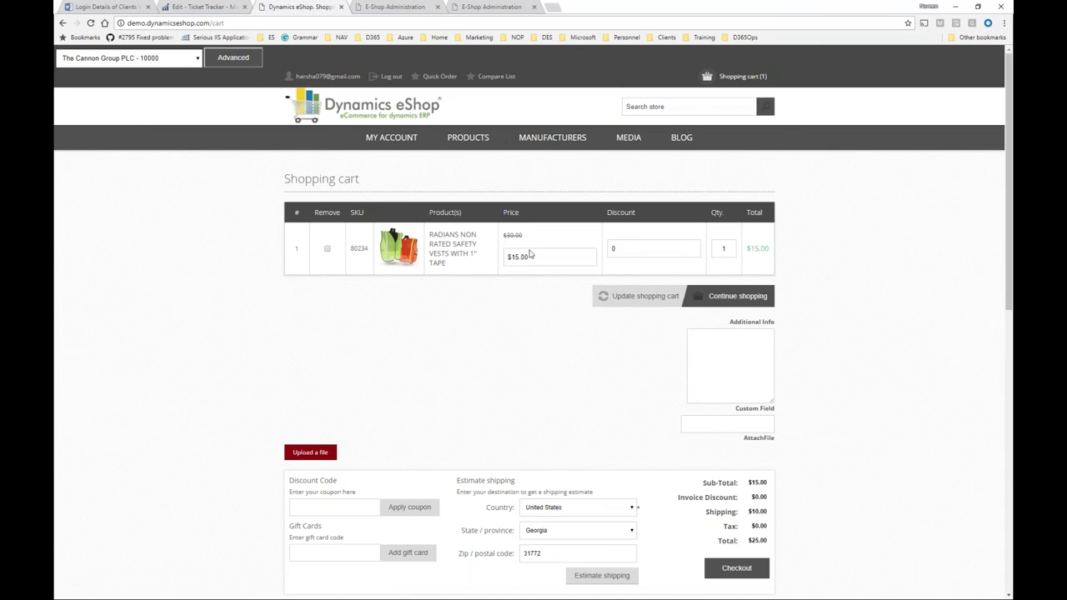
pyautogui.moveTo(539, 253); pyautogui.dragTo(509, 257)
pyautogui.moveTo(625, 253); pyautogui.dragTo(595, 253)
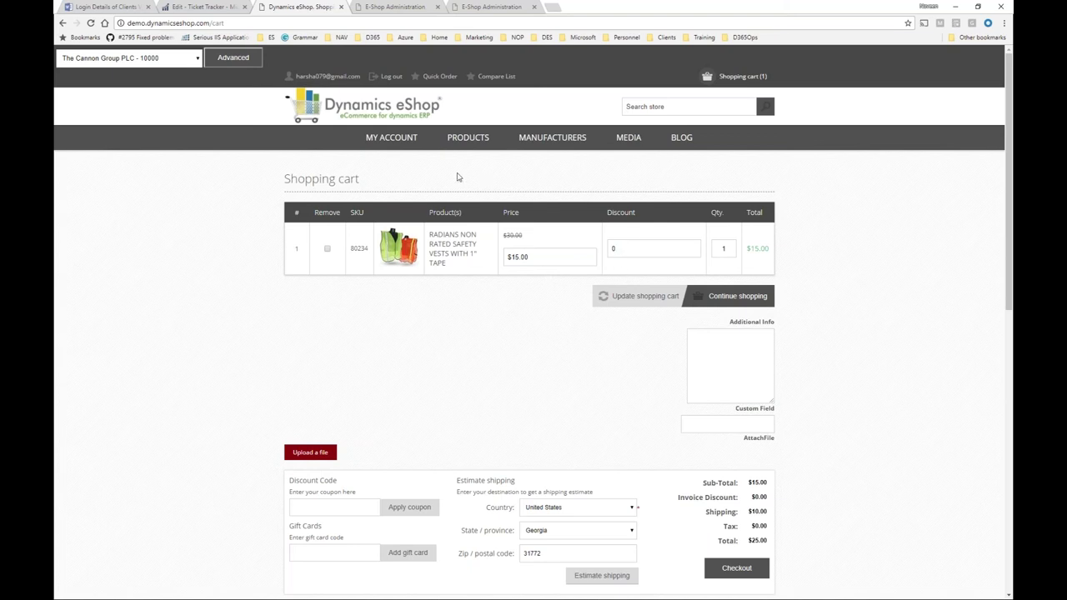
# Review the account's 33 open orders under My Account, then go back to the store home page.
pyautogui.click(392, 138)
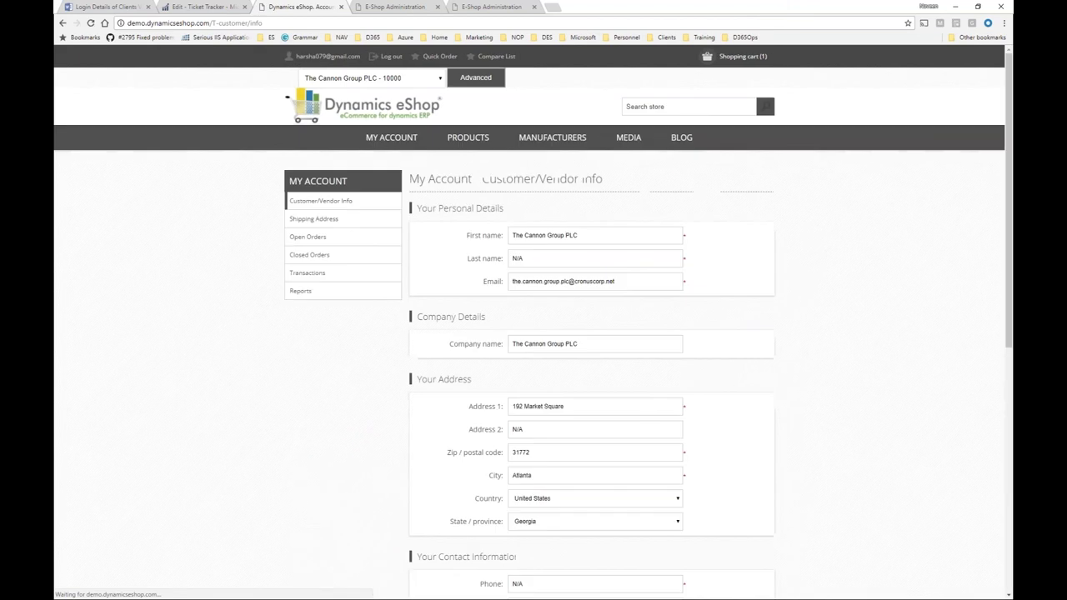
pyautogui.click(353, 236)
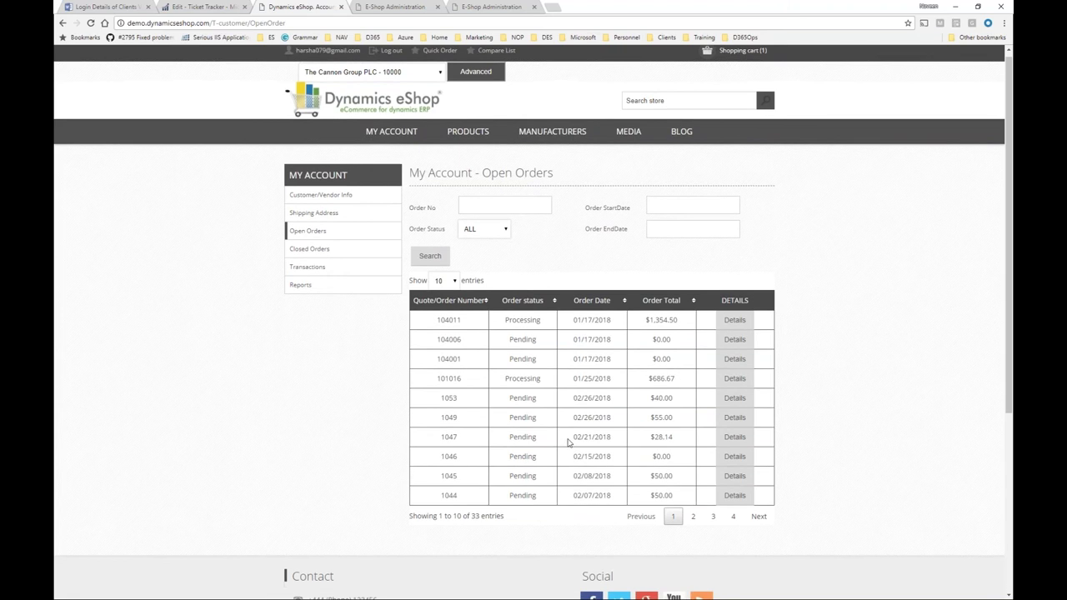
pyautogui.click(393, 125)
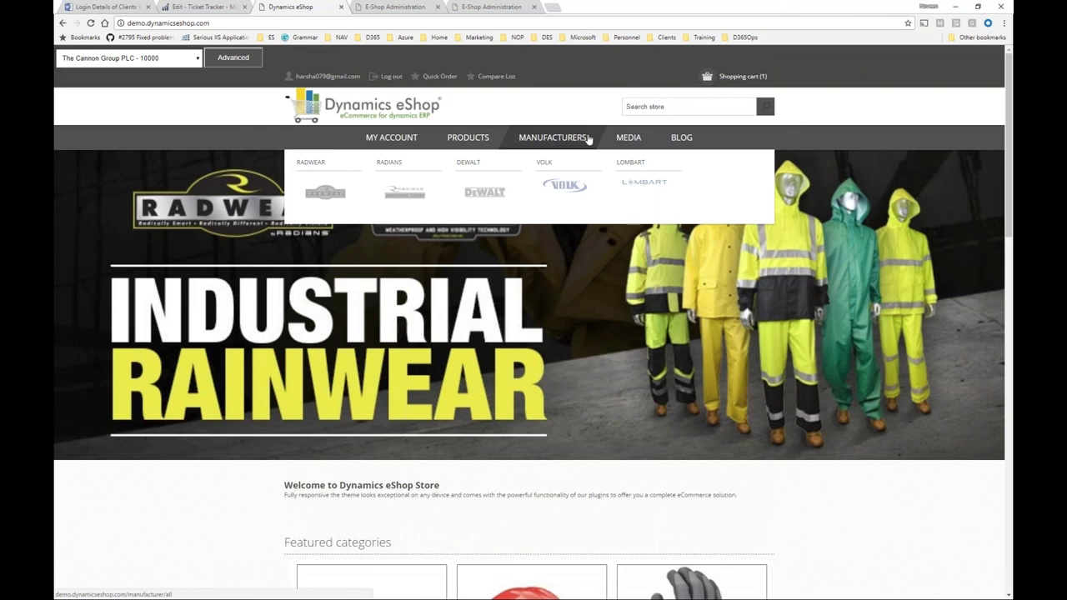
pyautogui.click(978, 7)
pyautogui.moveTo(945, 147); pyautogui.dragTo(336, 327)
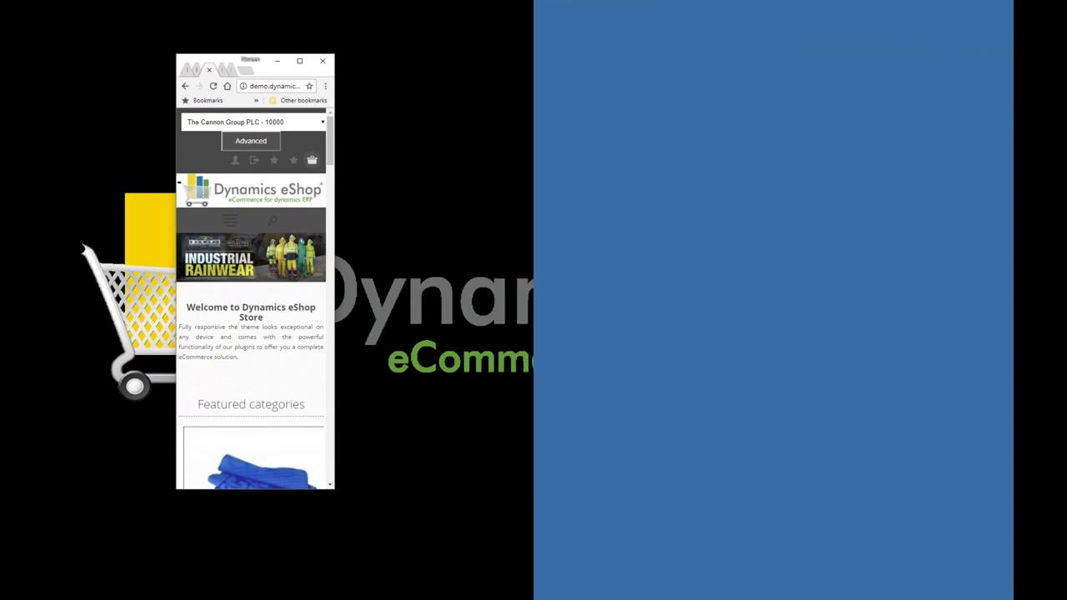
pyautogui.scroll(-3, 265, 344)
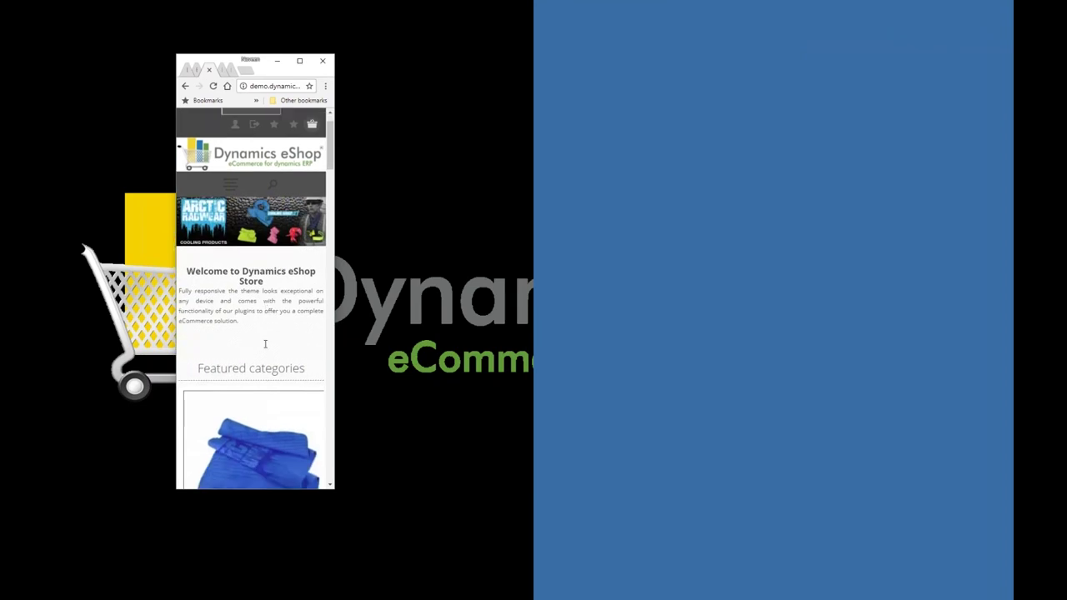
pyautogui.scroll(-3, 254, 300)
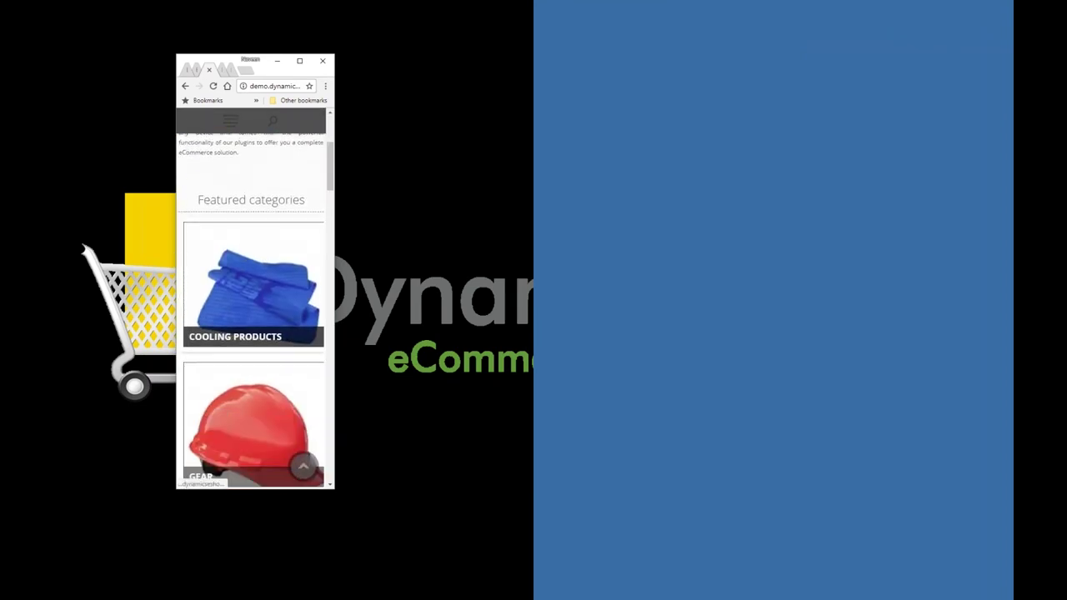
pyautogui.scroll(-1, 254, 300)
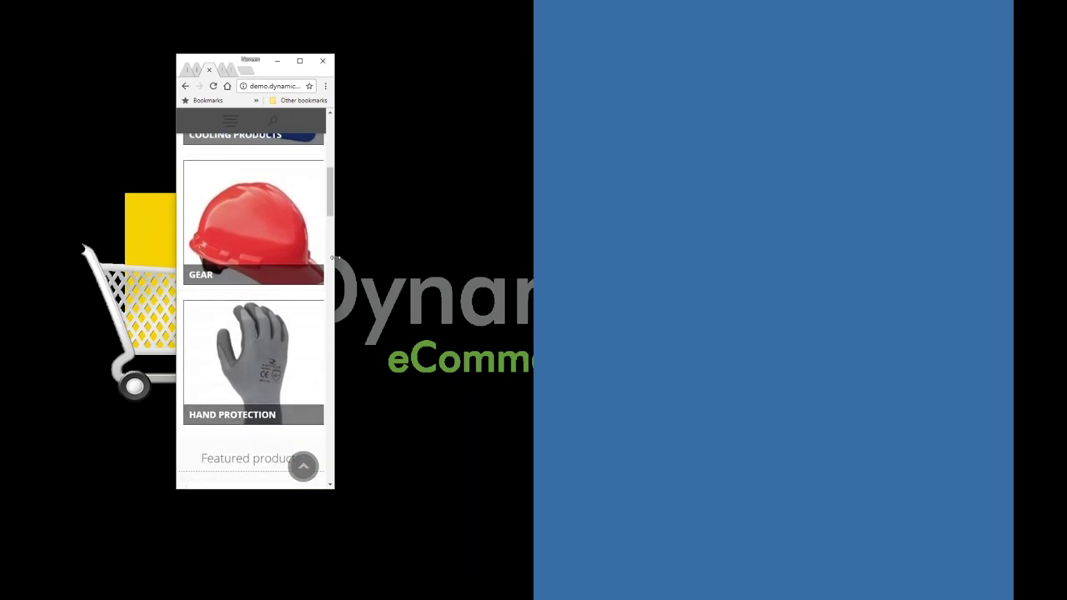
pyautogui.moveTo(334, 258); pyautogui.dragTo(399, 261)
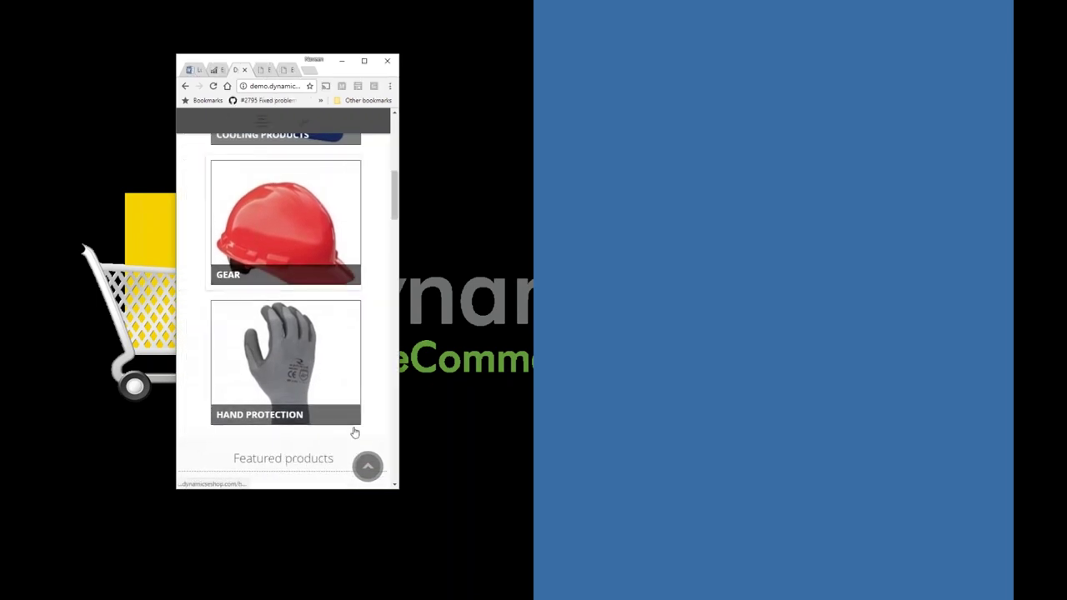
pyautogui.scroll(-4, 355, 417)
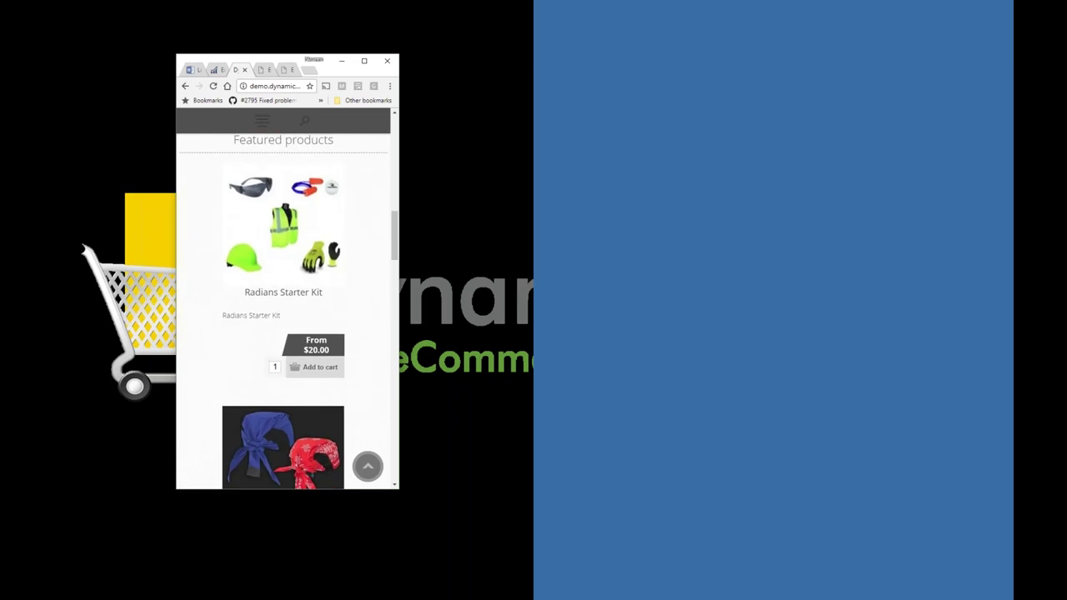
pyautogui.scroll(-1, 283, 300)
pyautogui.scroll(10, 283, 300)
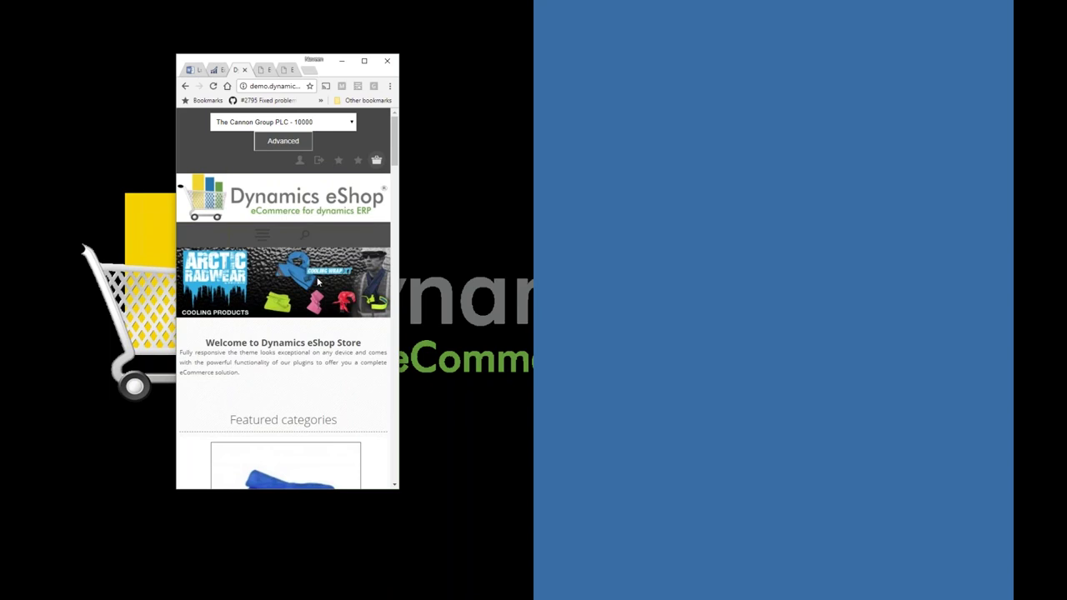
pyautogui.click(255, 123)
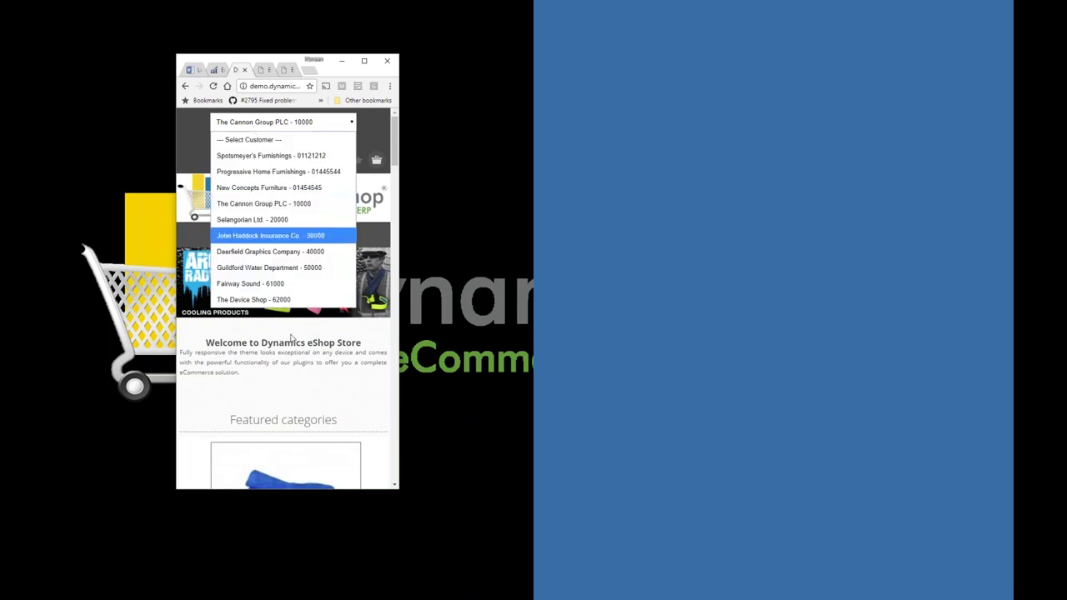
pyautogui.click(317, 406)
pyautogui.scroll(-2, 310, 300)
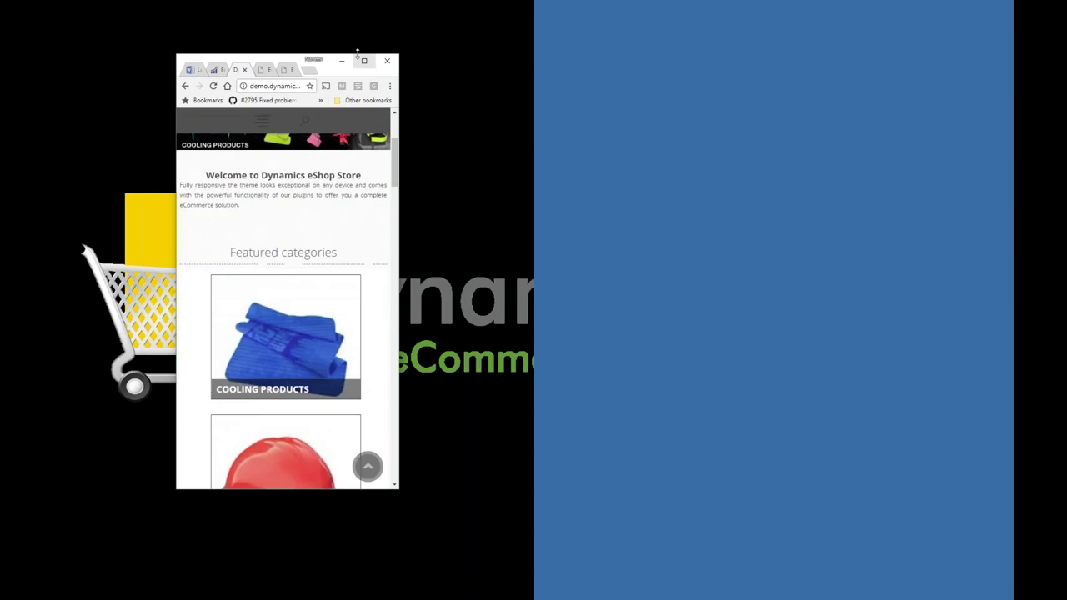
pyautogui.click(368, 64)
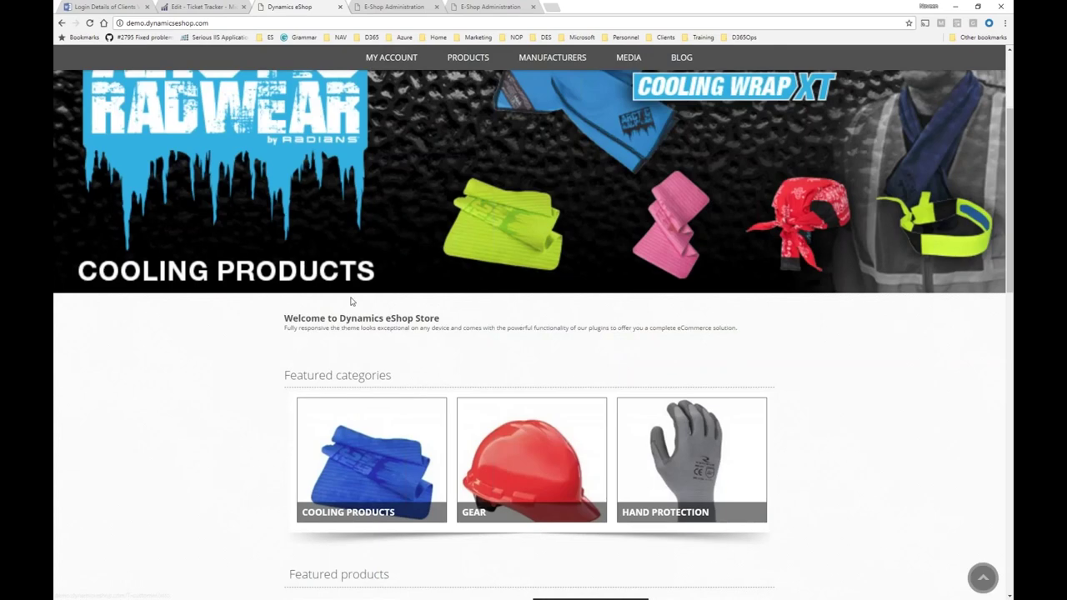
# Log out of the current customer account and go to the sign-in page.
pyautogui.scroll(1, 350, 300)
pyautogui.scroll(2, 350, 296)
pyautogui.click(392, 76)
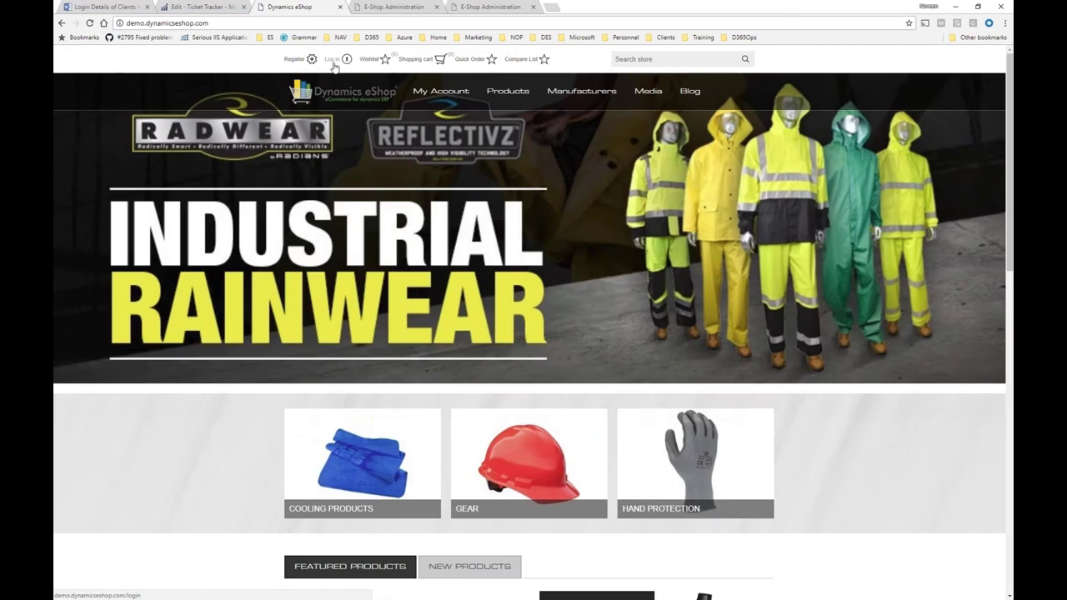
pyautogui.click(332, 59)
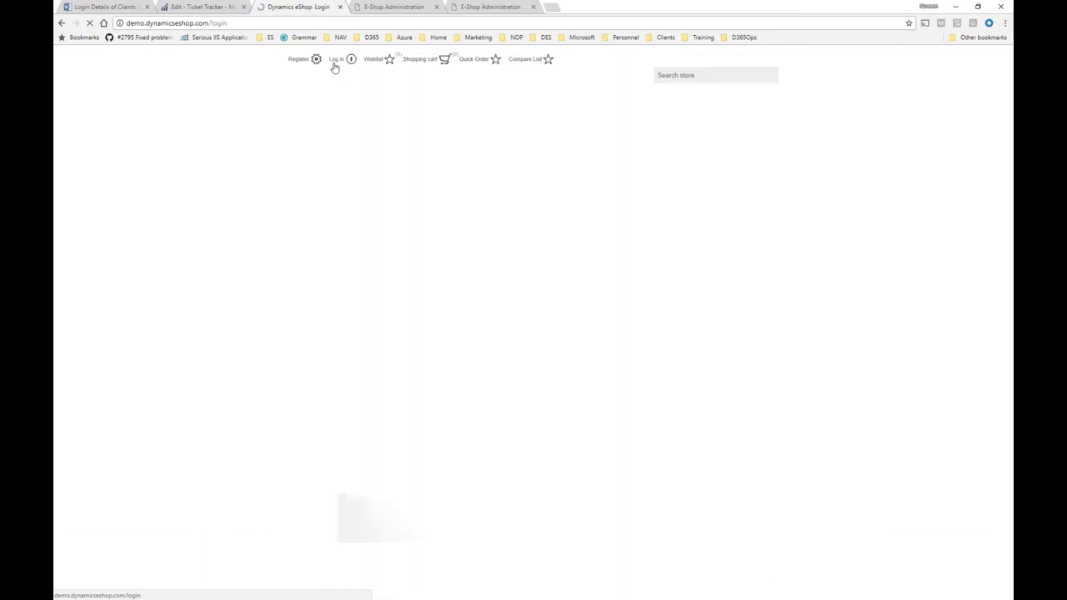
# Sign in with the vendor's saved e-mail and open its Customer/Vendor Info page.
pyautogui.click(461, 280)
pyautogui.hotkey('ctrl', 'a')
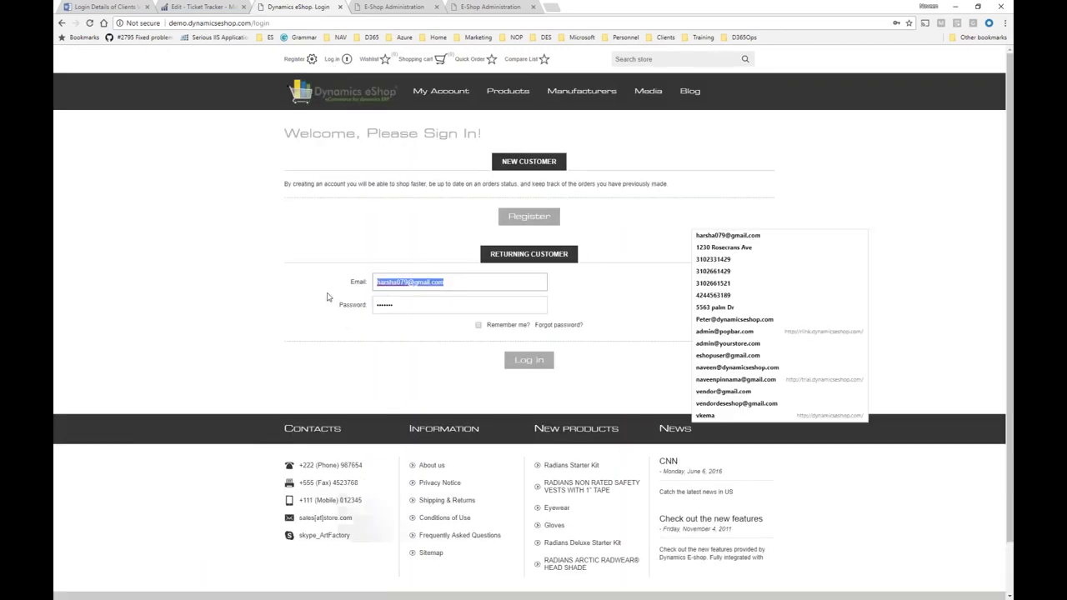
pyautogui.write('e')
pyautogui.press('BackSpace')
pyautogui.write('v')
pyautogui.press('Down')
pyautogui.press('Down')
pyautogui.press('Return')
pyautogui.press('Return')
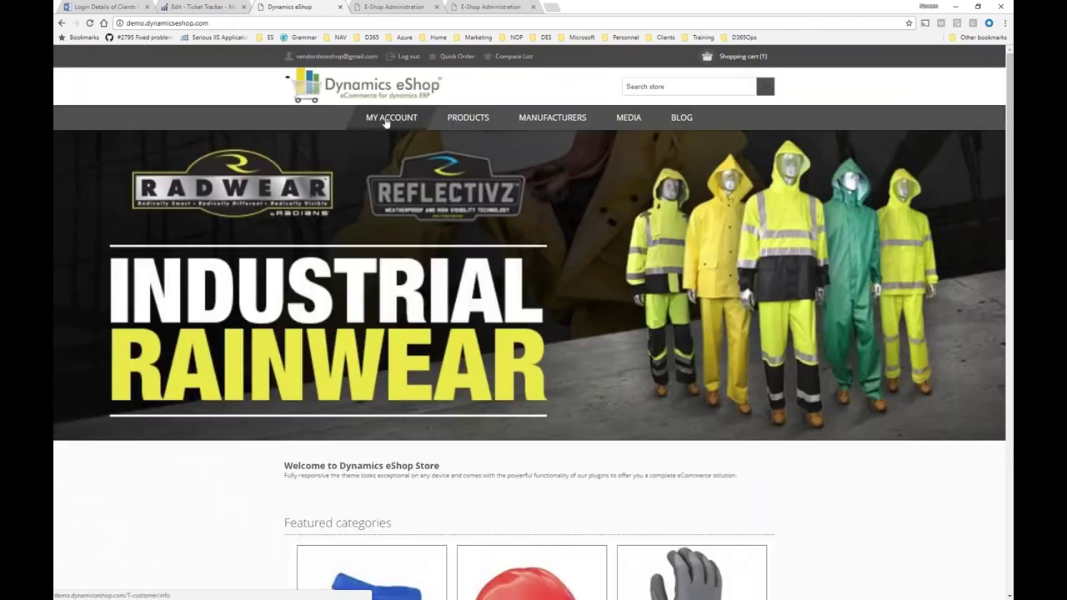
pyautogui.click(386, 118)
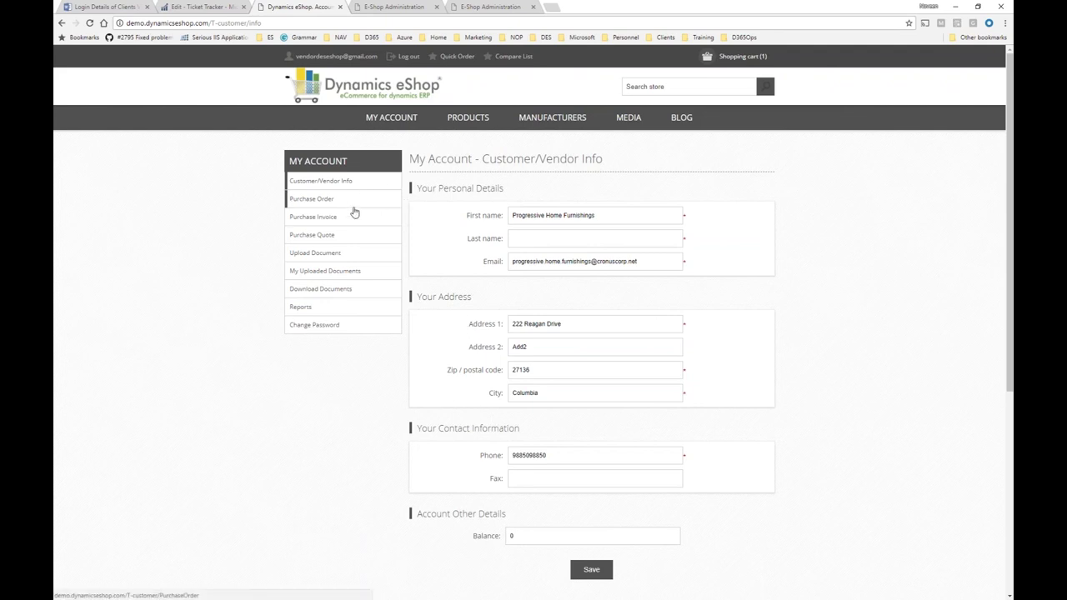
# Open the details of the vendor's first purchase order from the Purchase Order list.
pyautogui.click(343, 237)
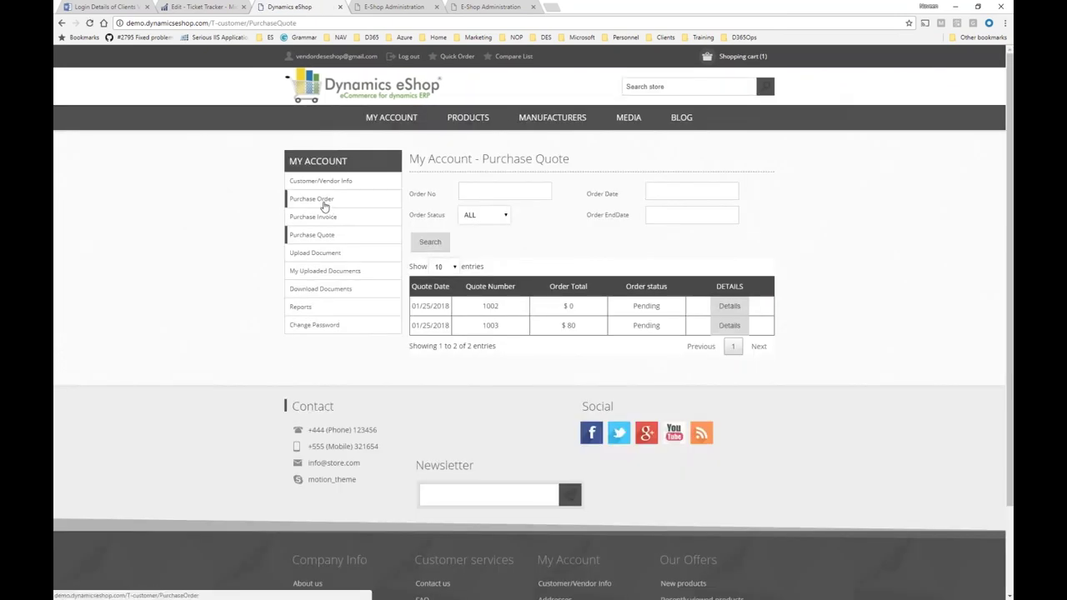
pyautogui.click(325, 203)
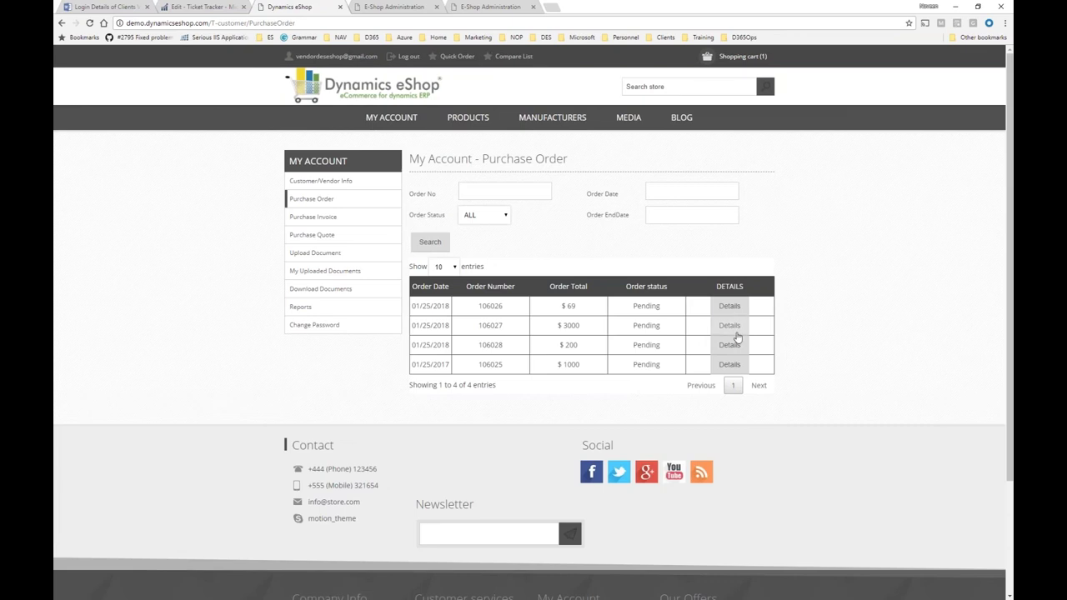
pyautogui.click(730, 306)
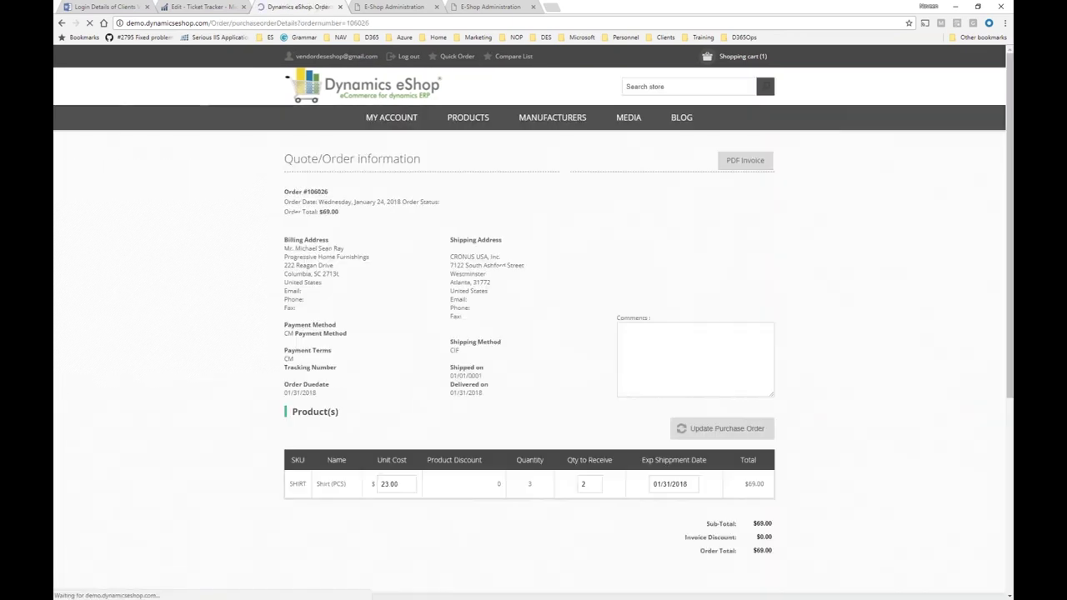
# Set unit cost to 20 and expected shipment date to January 30, then update the order.
pyautogui.doubleClick(380, 482)
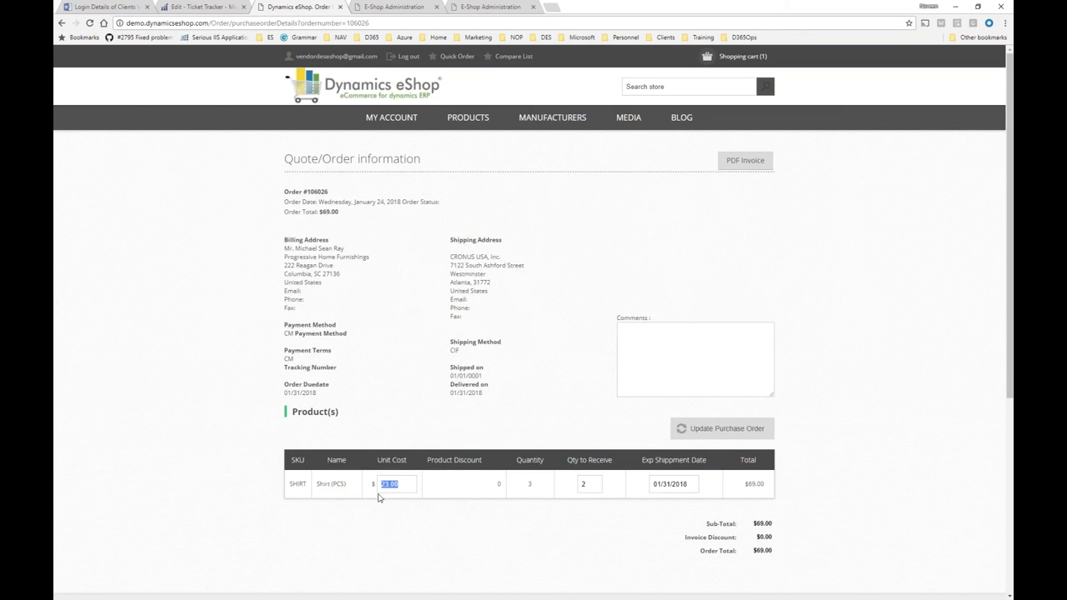
pyautogui.write('20')
pyautogui.press('Tab')
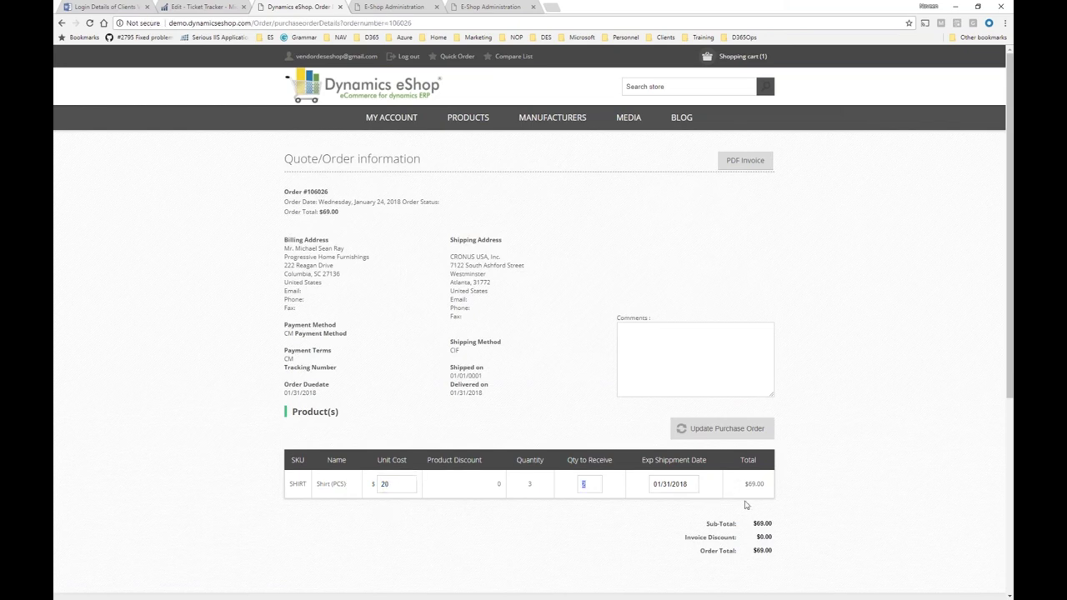
pyautogui.click(690, 485)
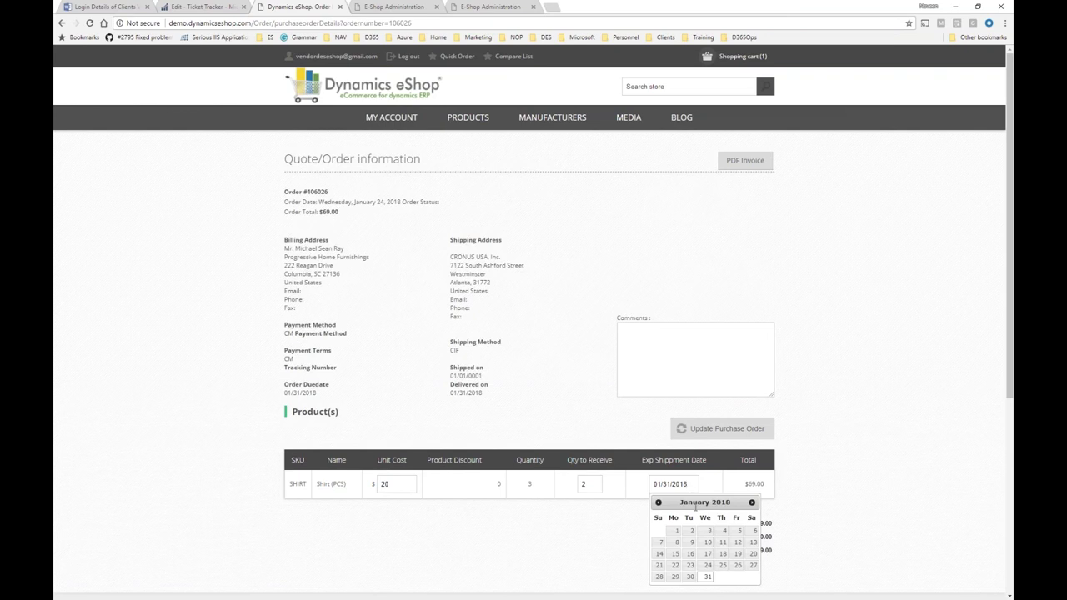
pyautogui.click(691, 578)
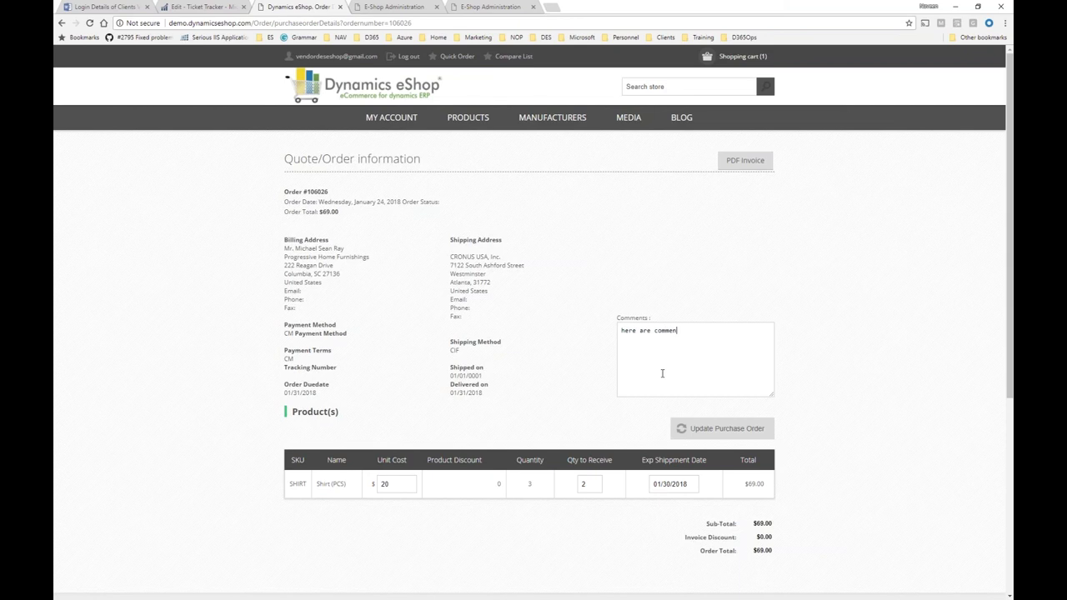
pyautogui.click(714, 438)
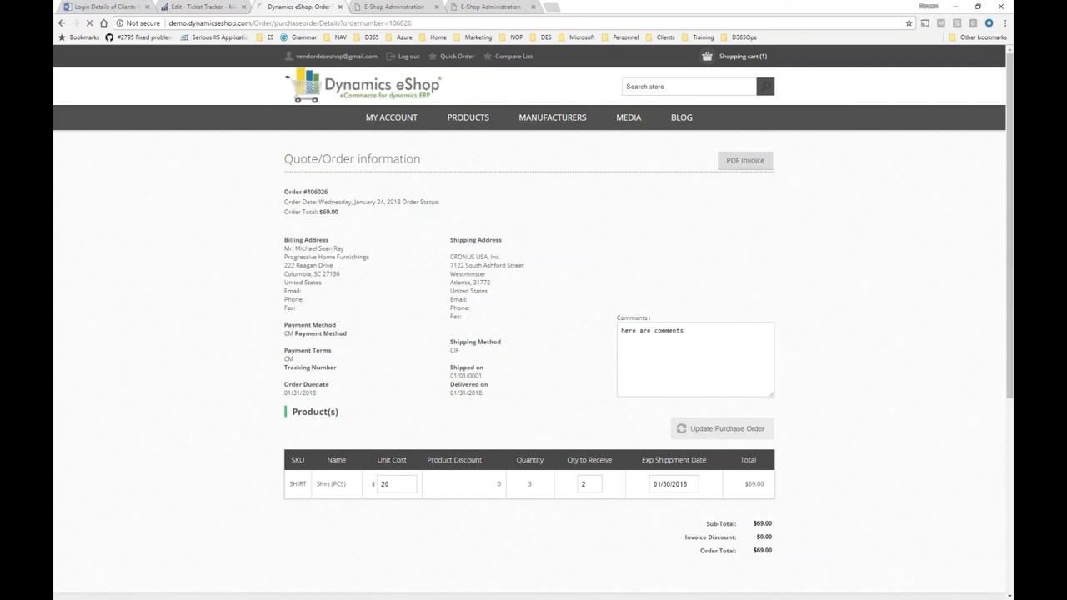
pyautogui.click(377, 491)
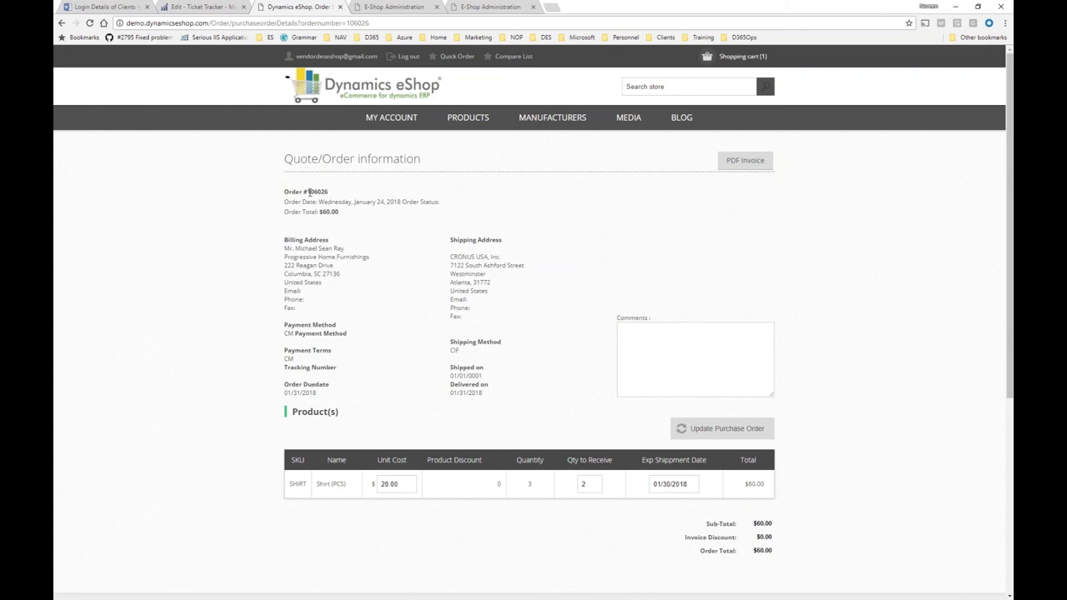
# Close the NAV sales order card without posting it.
pyautogui.moveTo(310, 192); pyautogui.dragTo(333, 197)
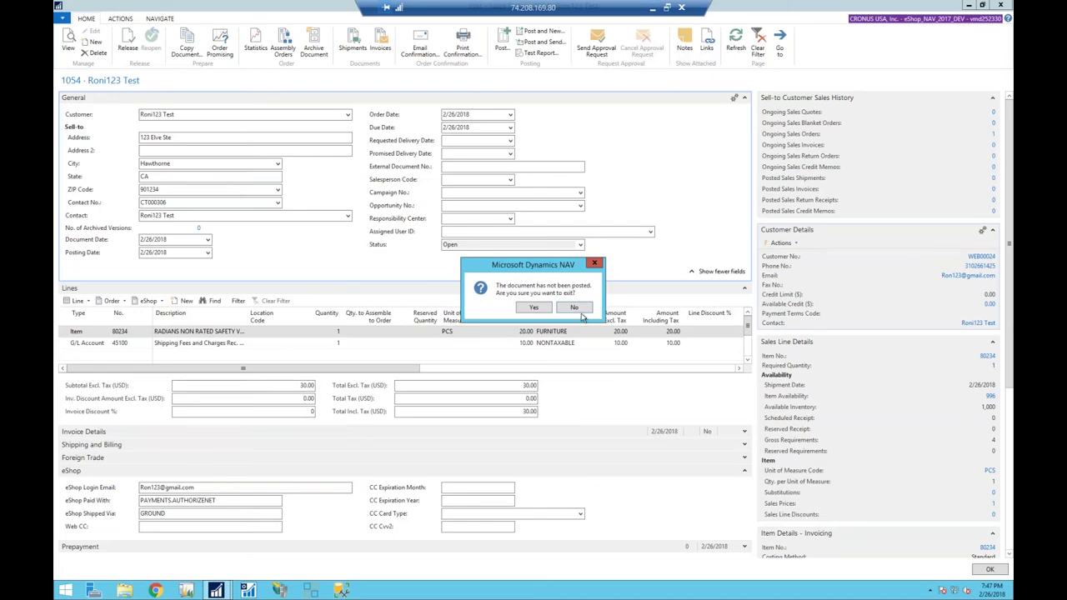
pyautogui.click(574, 308)
pyautogui.press('Escape')
pyautogui.click(544, 309)
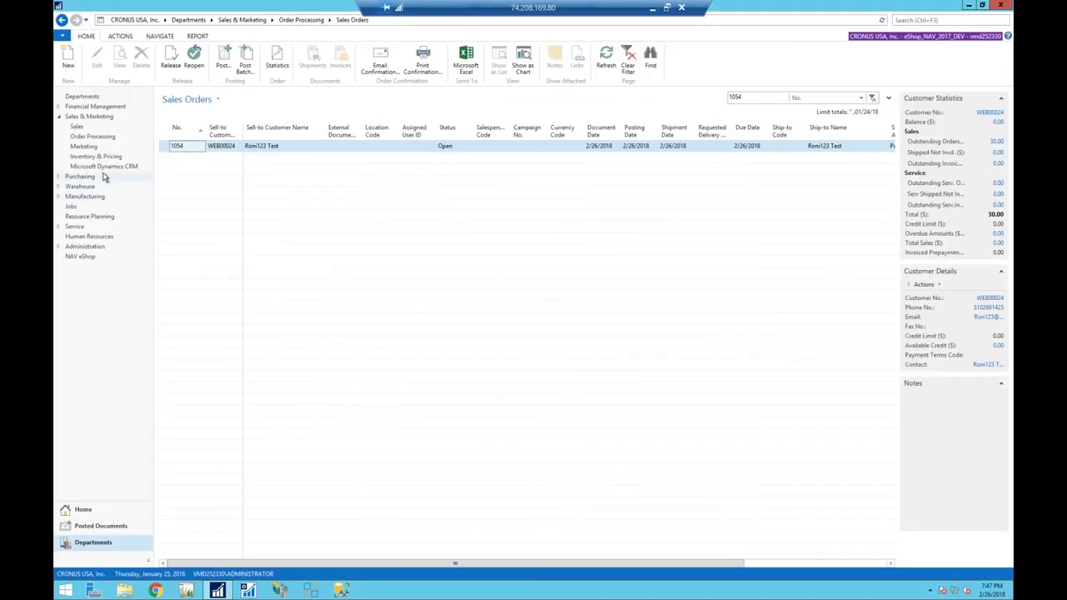
# Open purchase order 106026 from Purchasing order processing in a full-screen window.
pyautogui.click(87, 177)
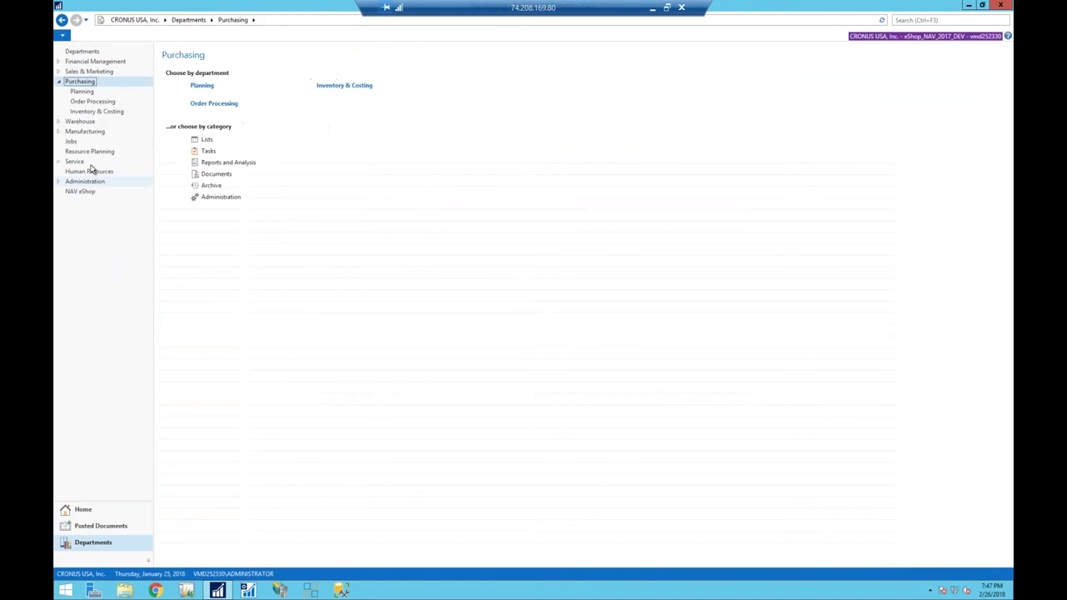
pyautogui.click(80, 103)
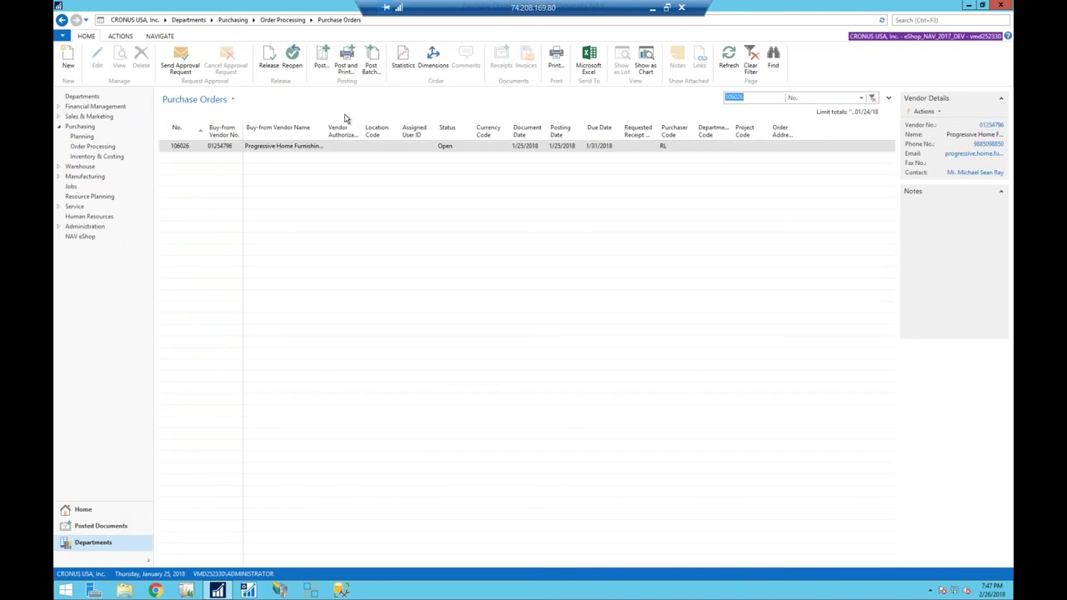
pyautogui.click(313, 147)
pyautogui.doubleClick(312, 147)
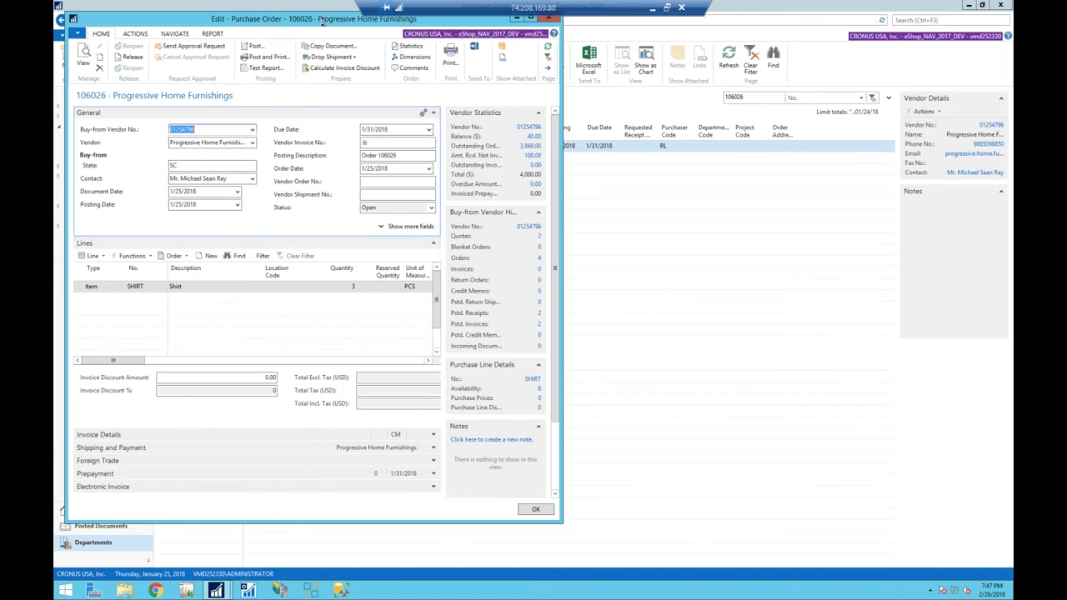
pyautogui.doubleClick(322, 20)
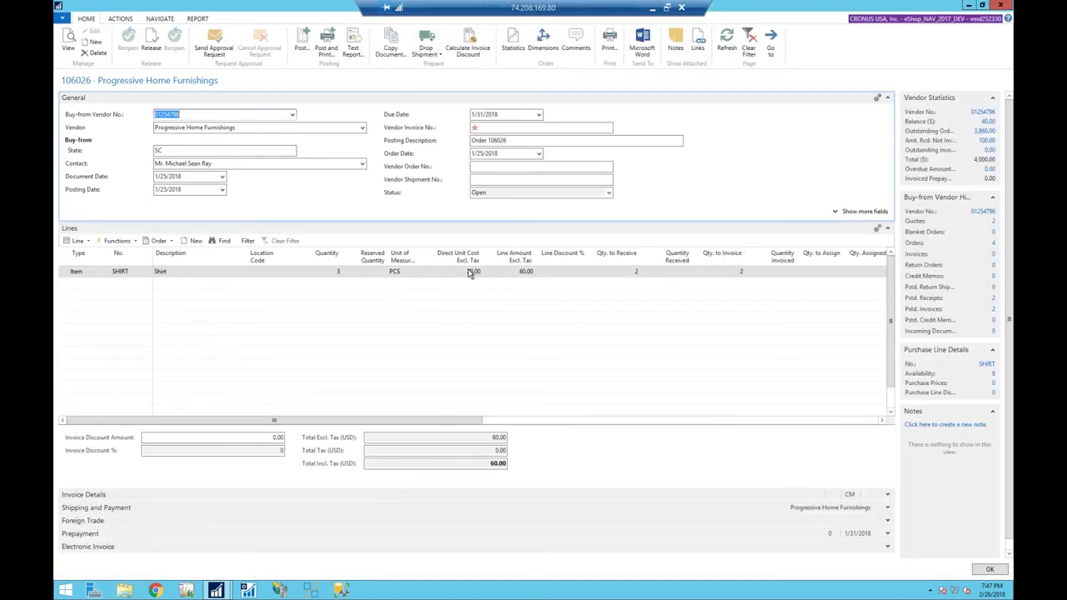
# Review order 106026's lines and comments, then close it unposted and set NAV aside.
pyautogui.moveTo(381, 424); pyautogui.dragTo(479, 418)
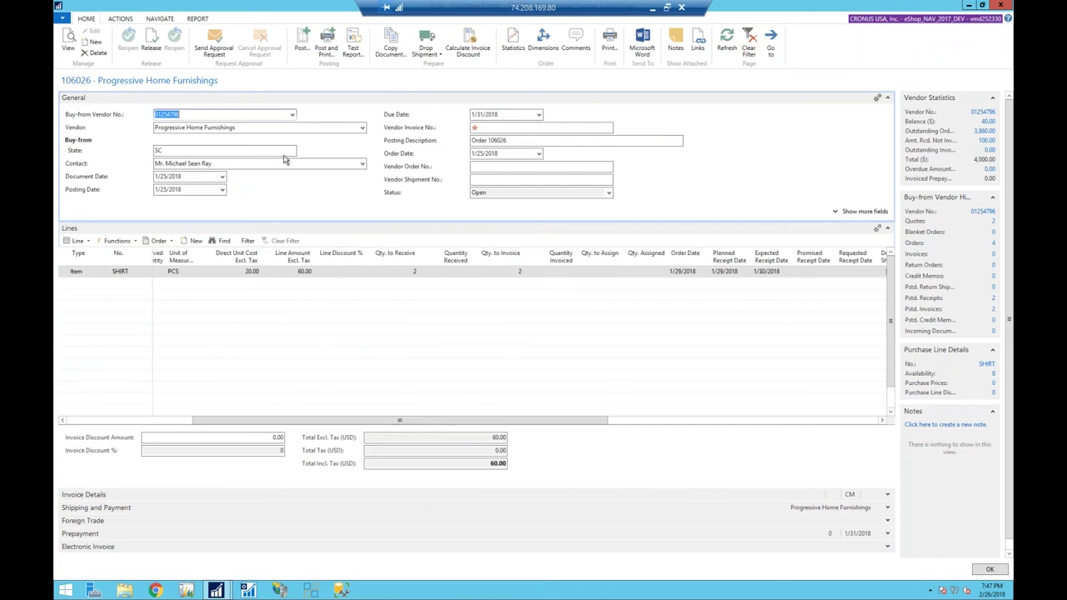
pyautogui.click(166, 22)
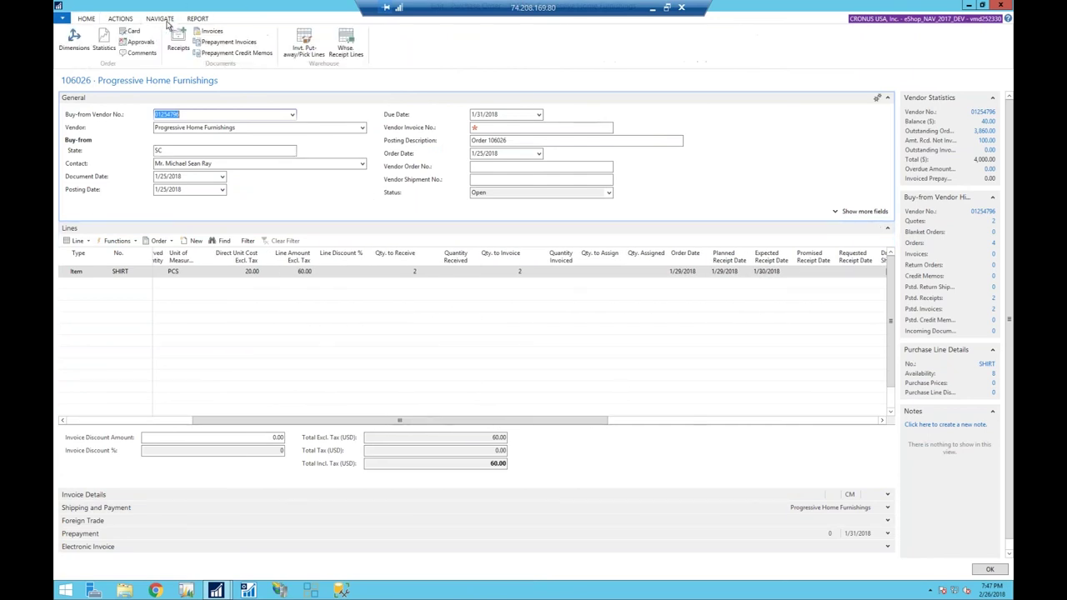
pyautogui.click(139, 53)
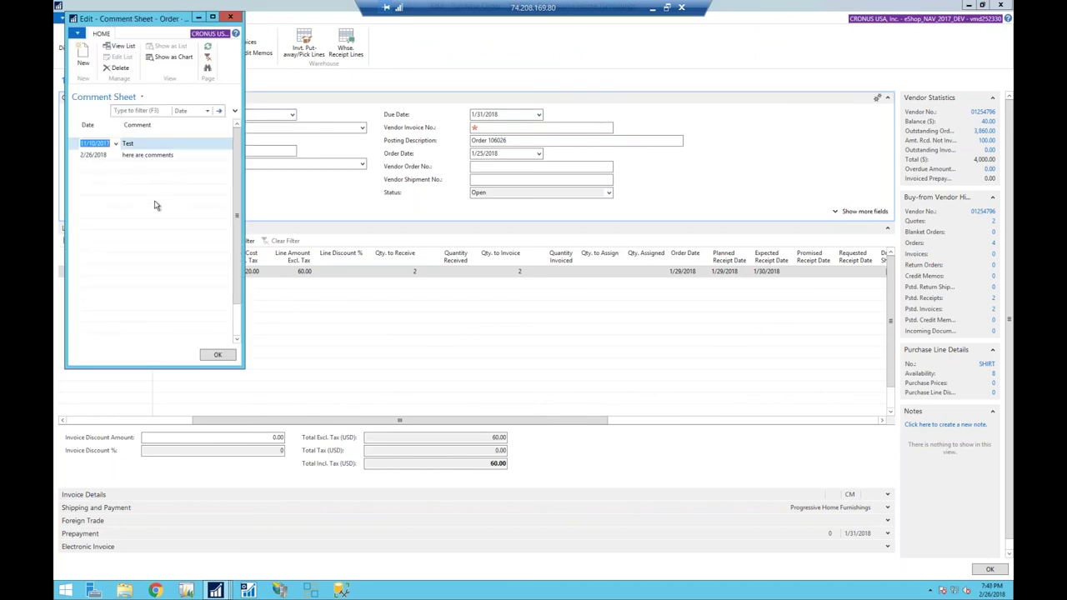
pyautogui.press('Escape')
pyautogui.press('Escape')
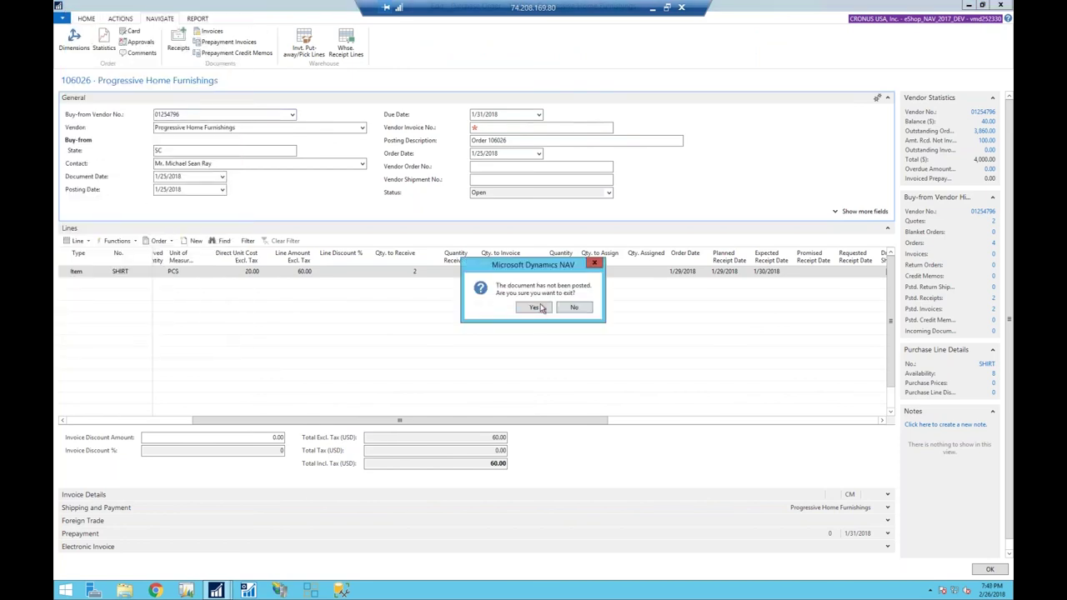
pyautogui.click(535, 308)
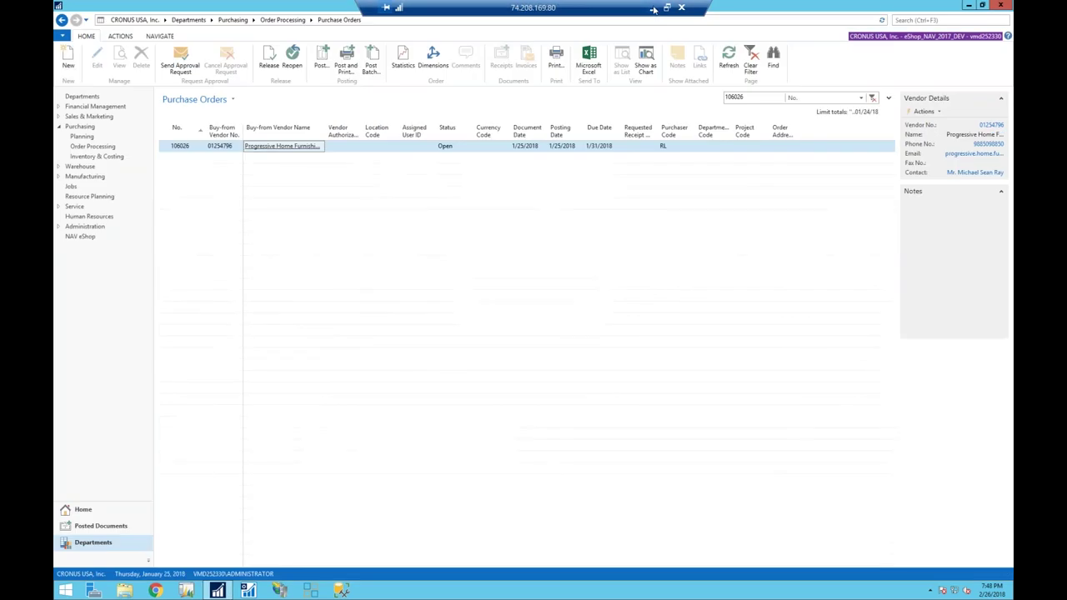
pyautogui.click(654, 9)
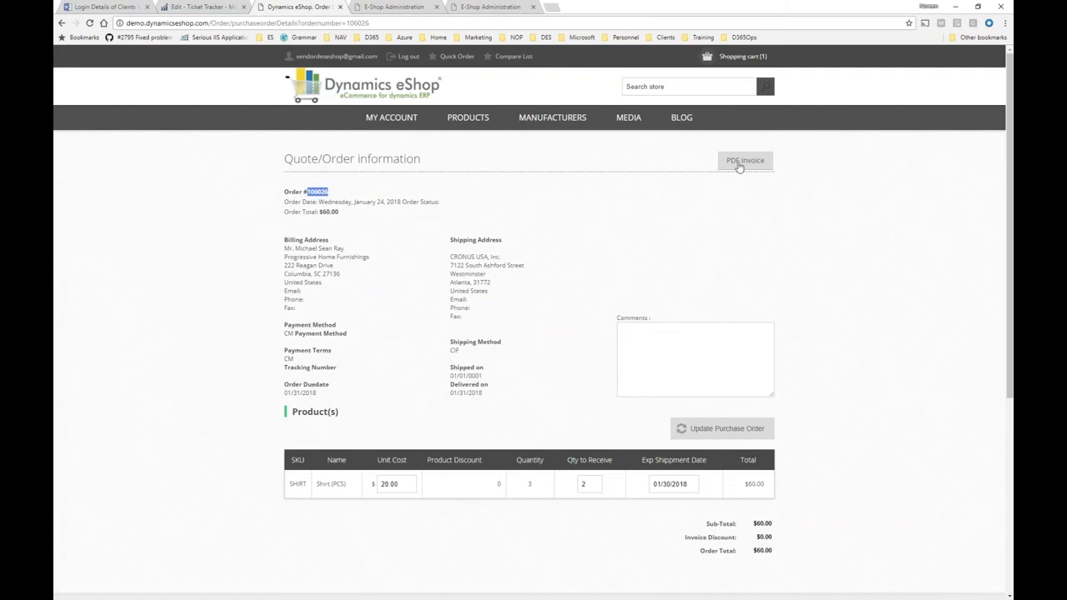
# Go to MY ACCOUNT to show the vendor's personal details and address.
pyautogui.click(405, 121)
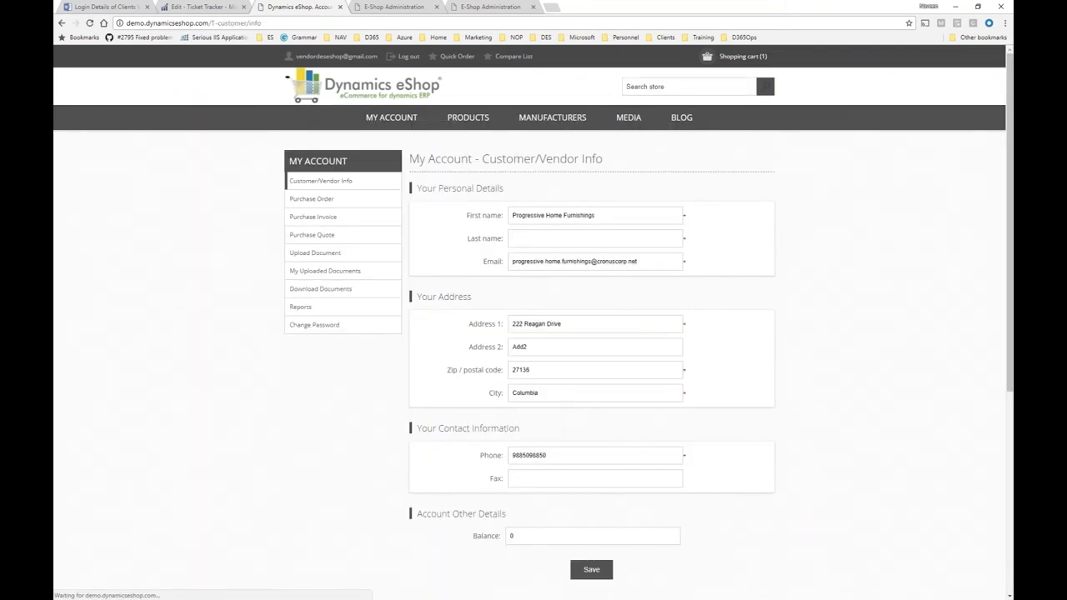
# Browse Purchase Invoice, uploaded documents and the All Other EU Countries folder, then open Reports.
pyautogui.click(337, 225)
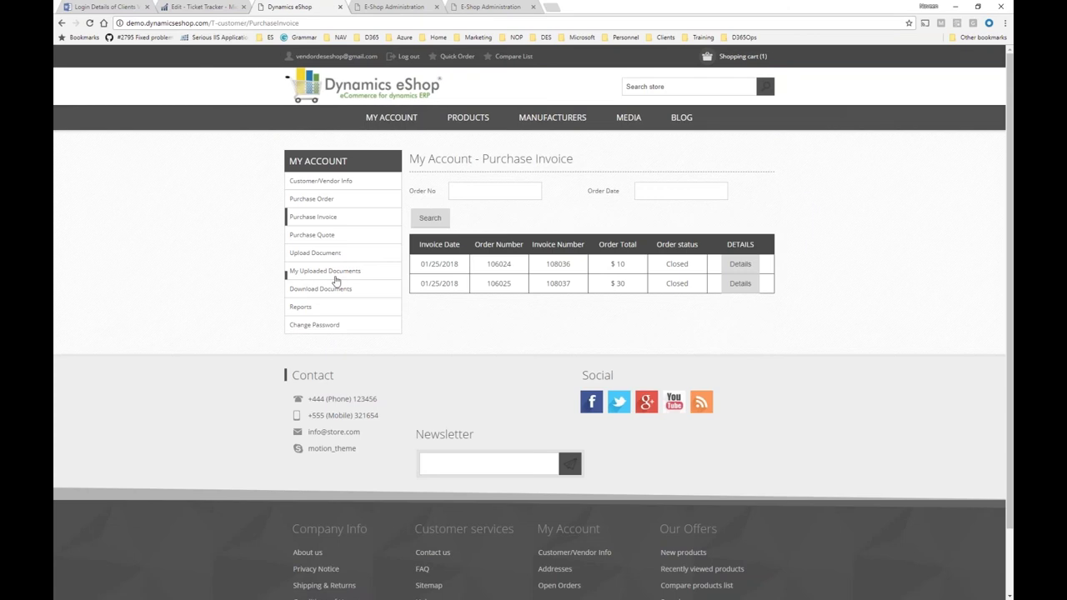
pyautogui.click(317, 253)
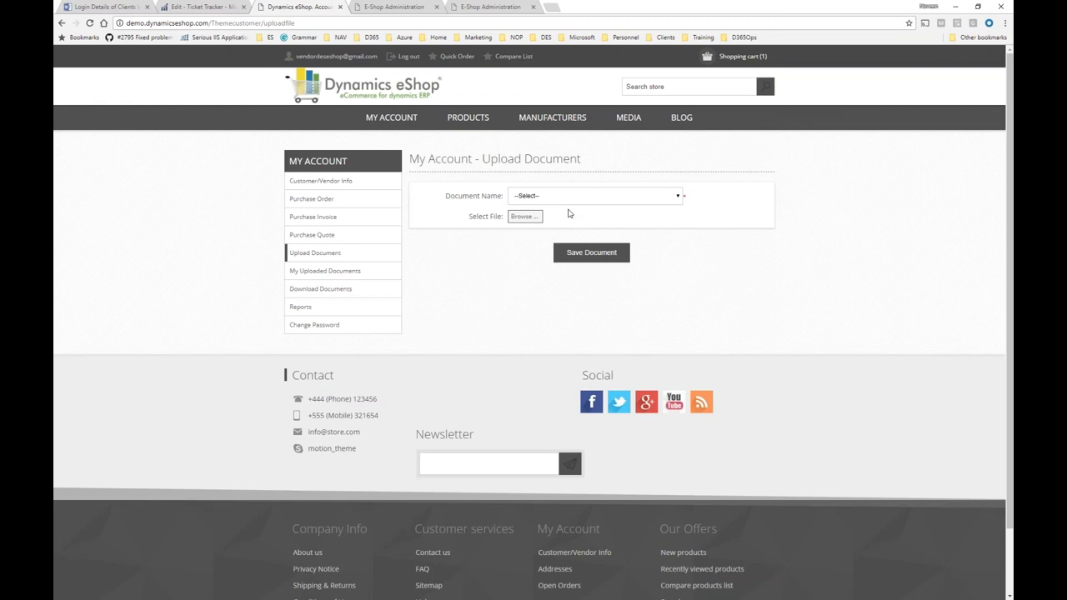
pyautogui.click(381, 275)
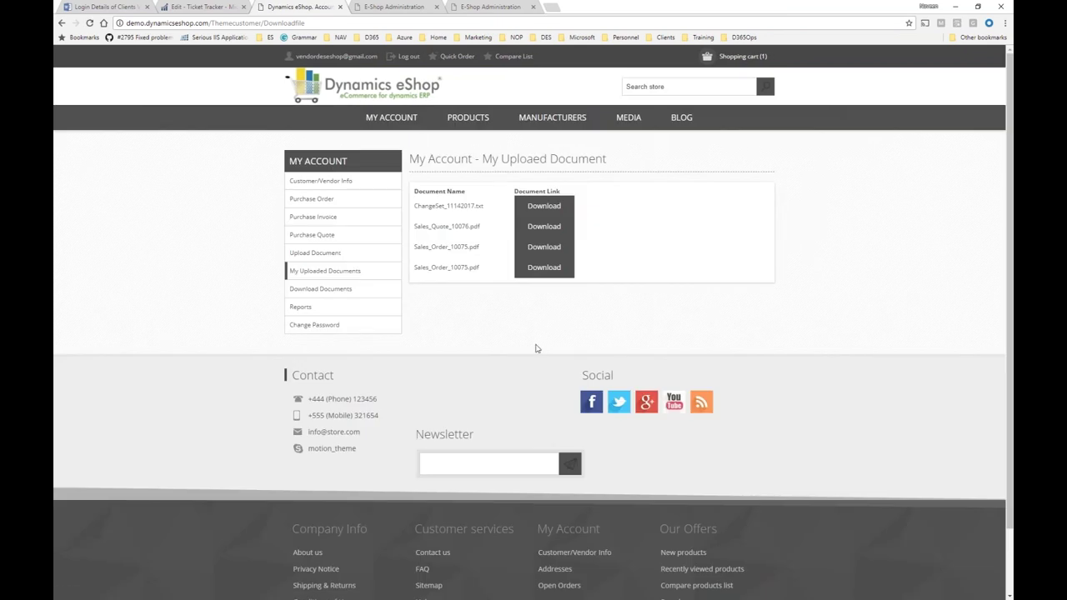
pyautogui.click(375, 291)
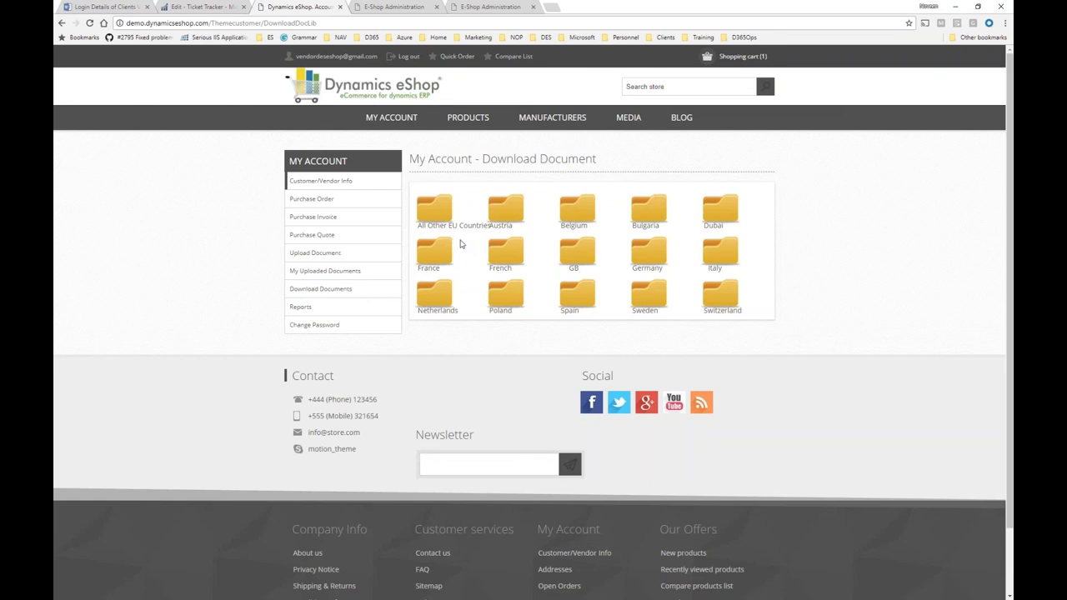
pyautogui.click(439, 214)
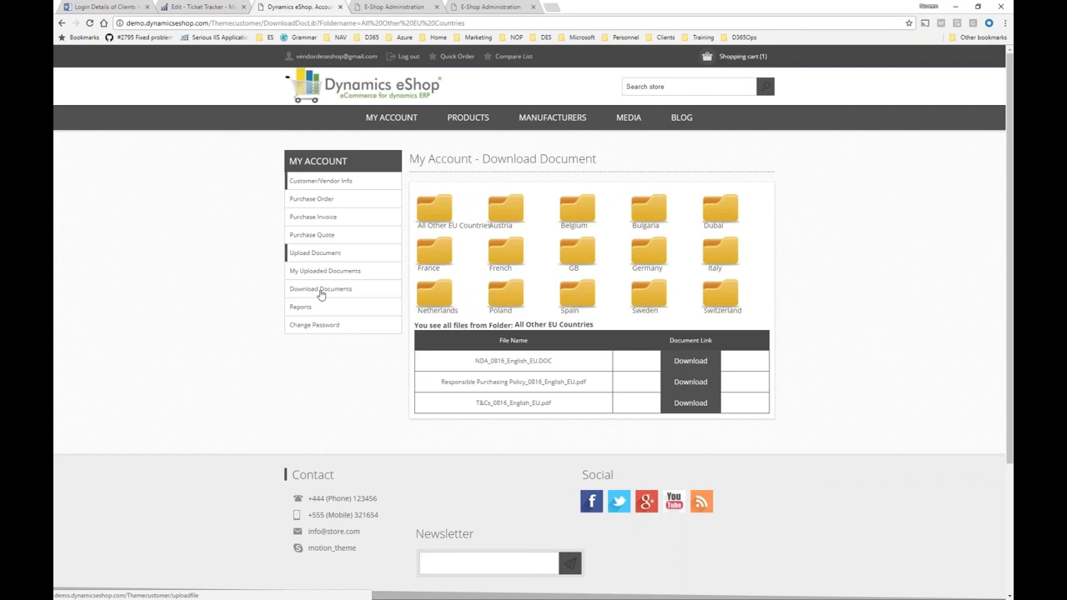
pyautogui.click(301, 307)
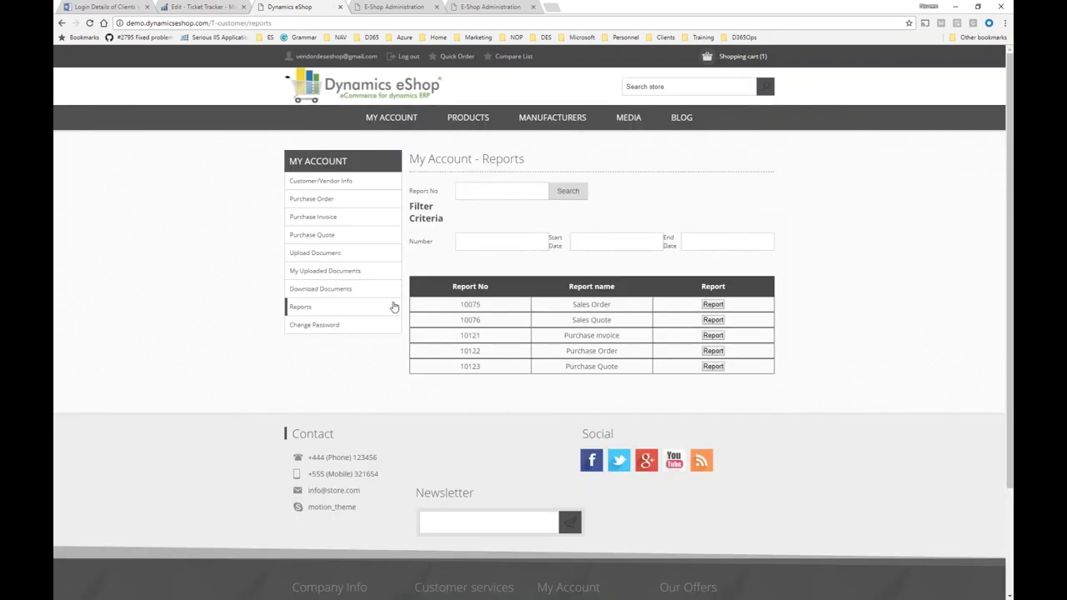
# Save and open Purchase_Order_10122.pdf, check its 60.00 total, then close the PDF.
pyautogui.click(712, 351)
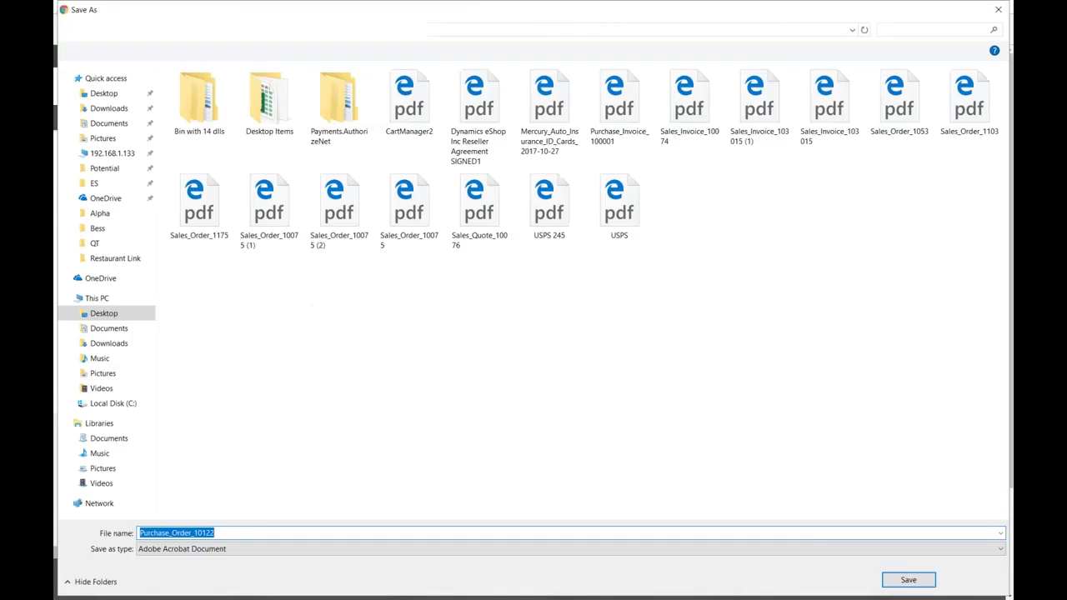
pyautogui.press('Return')
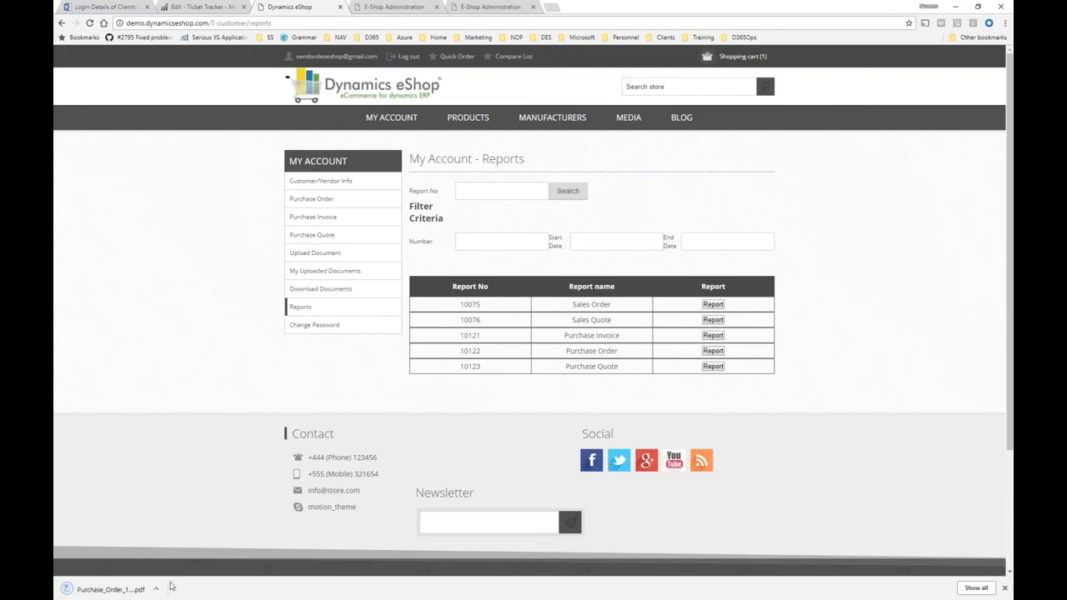
pyautogui.click(110, 589)
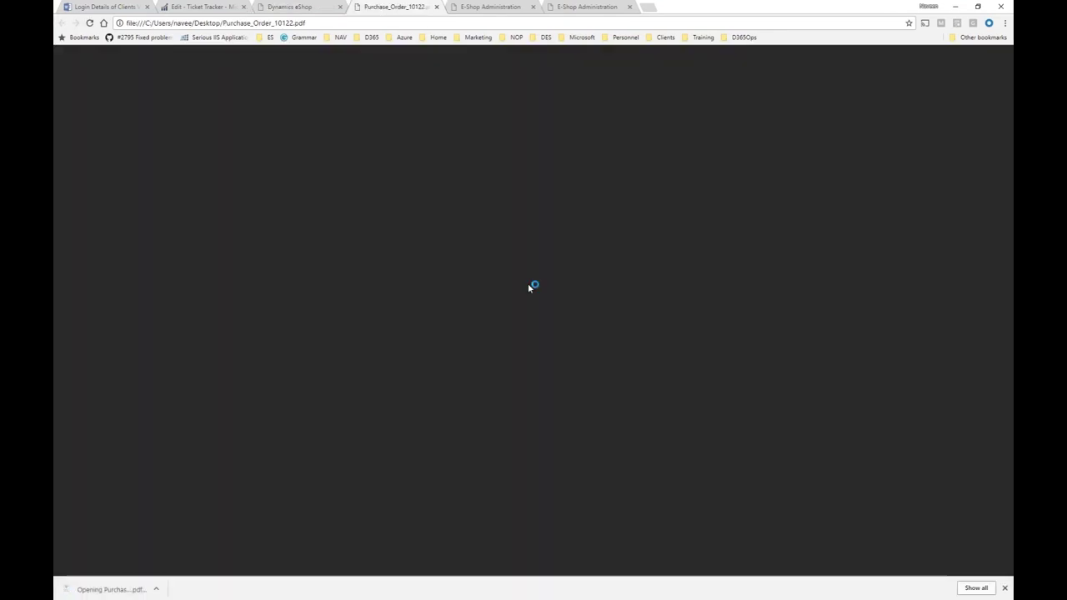
pyautogui.scroll(-3, 527, 283)
pyautogui.scroll(-6, 527, 283)
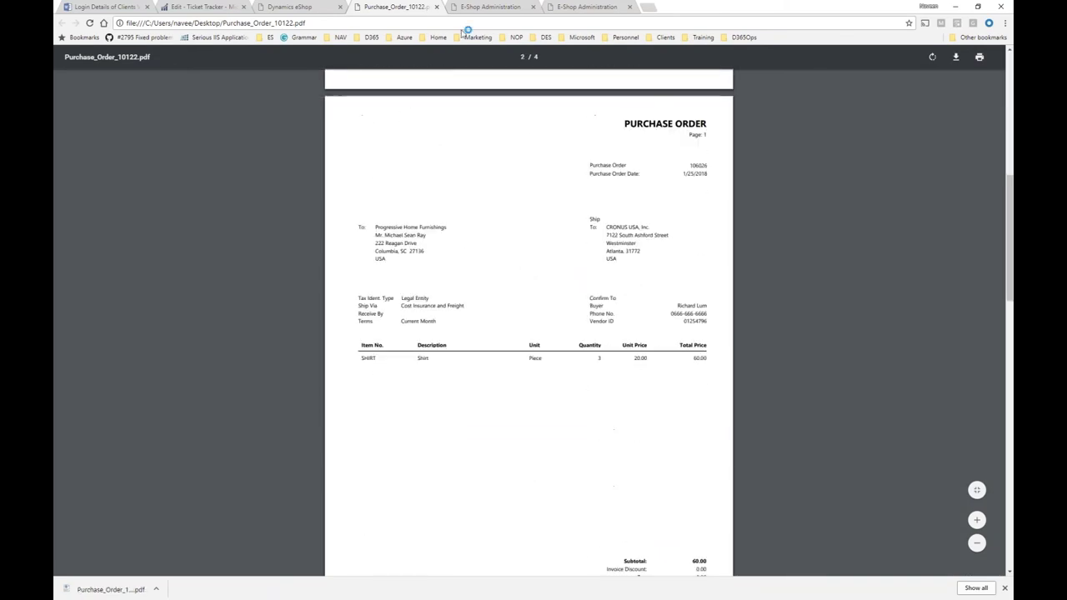
pyautogui.click(436, 7)
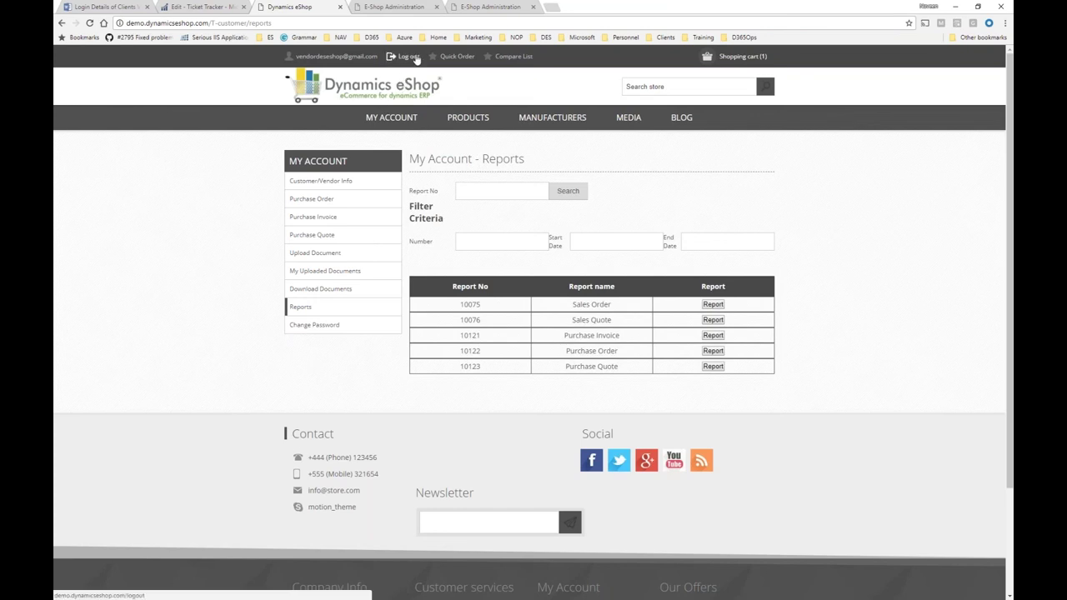
# Log out of the vendor account and start signing in with a suggested admin e-mail.
pyautogui.click(409, 57)
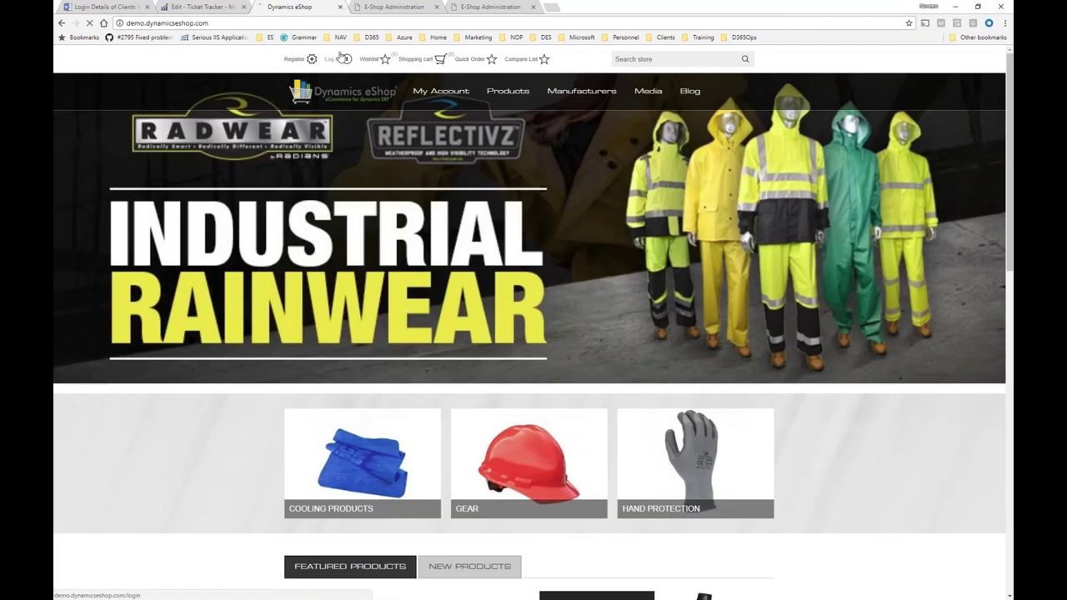
pyautogui.click(337, 58)
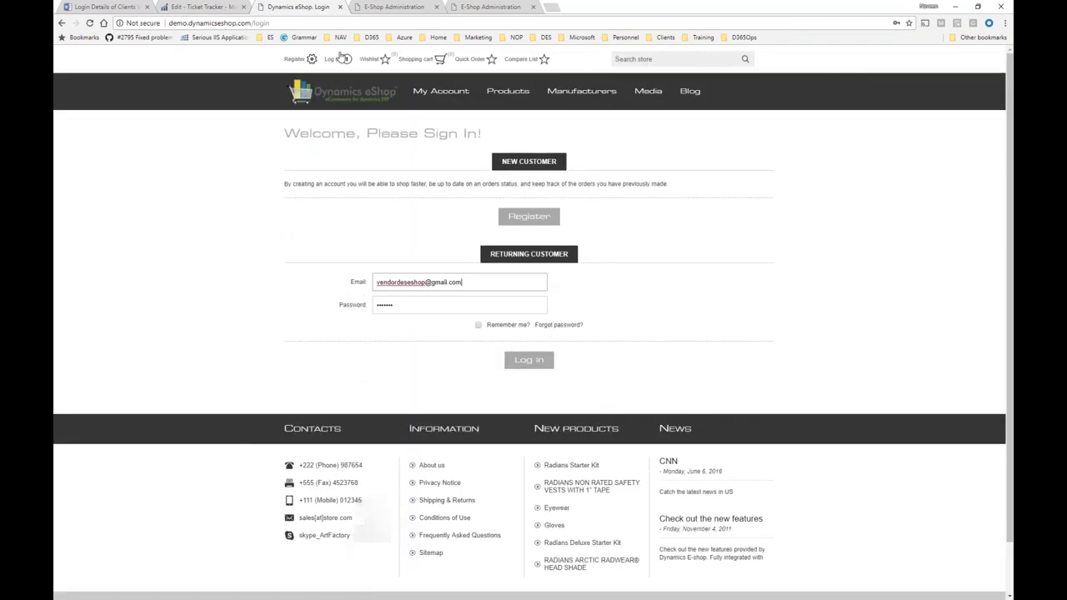
pyautogui.click(473, 282)
pyautogui.moveTo(473, 282); pyautogui.dragTo(374, 280)
pyautogui.write('a')
pyautogui.press('Down')
pyautogui.press('Return')
# Choose the store administrator e-mail, keep the saved password, and log in.
pyautogui.click(476, 283)
pyautogui.moveTo(471, 281); pyautogui.dragTo(333, 280)
pyautogui.write('ad')
pyautogui.press('Down')
pyautogui.press('Down')
pyautogui.press('Return')
pyautogui.press('Tab')
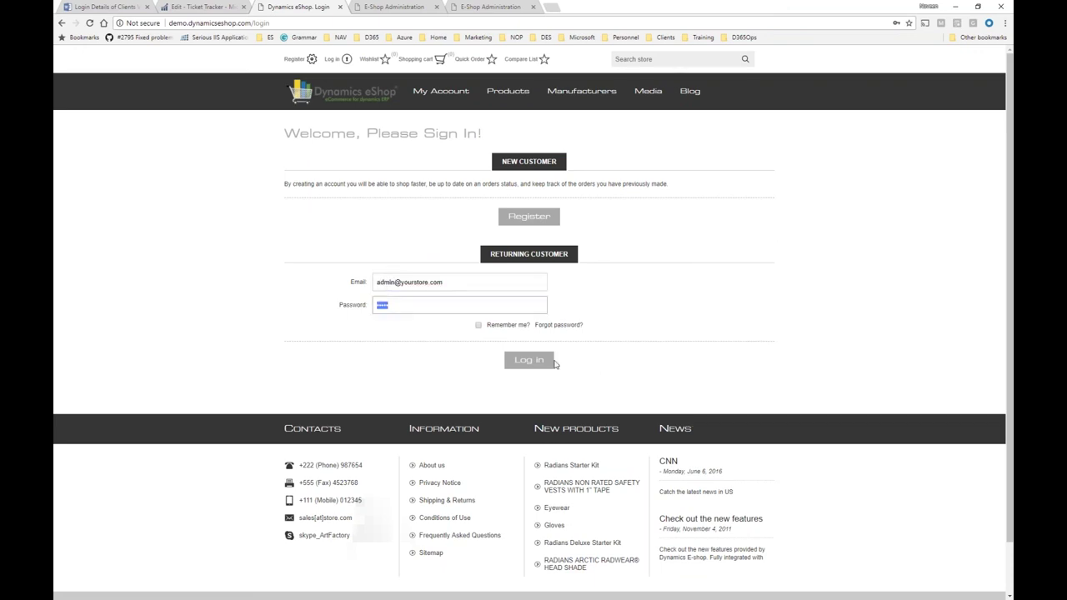
pyautogui.click(544, 361)
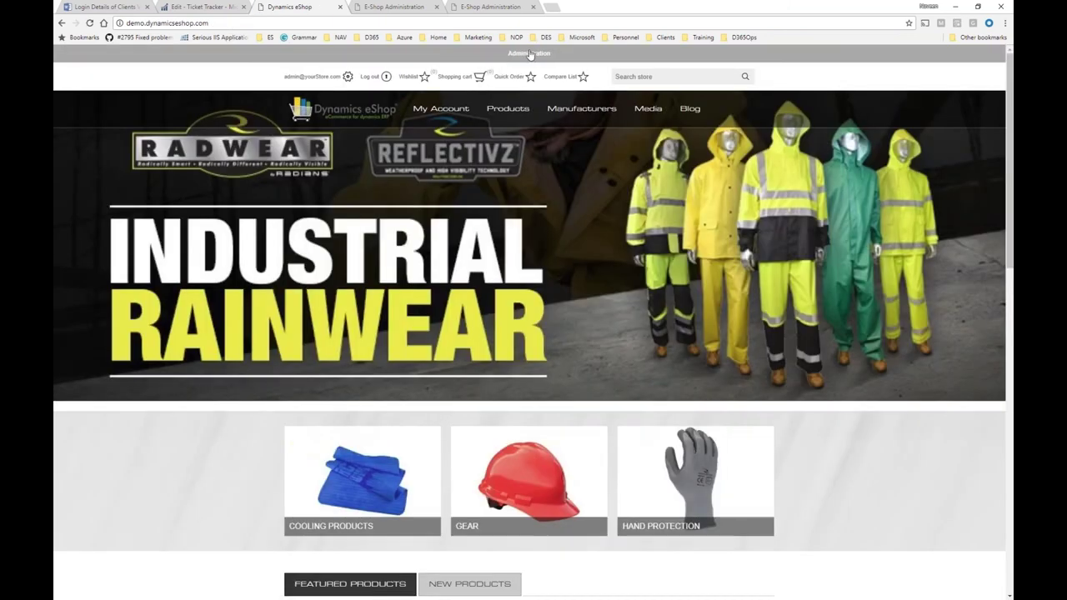
# Open the administration back-end and its list of installed plugins.
pyautogui.click(530, 54)
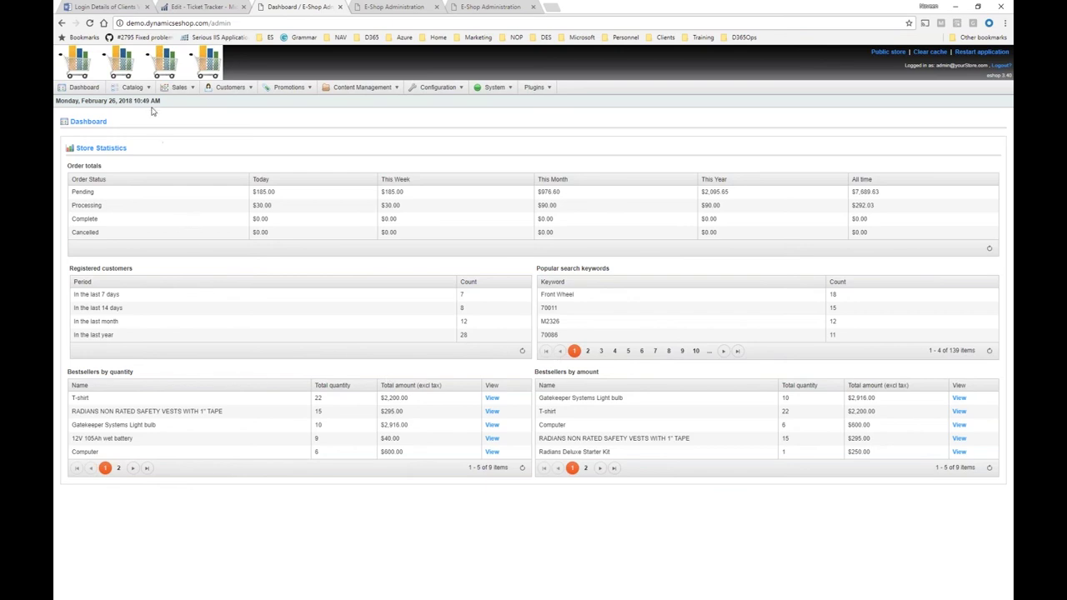
pyautogui.moveTo(337, 93)
pyautogui.moveTo(435, 90)
pyautogui.click(418, 254)
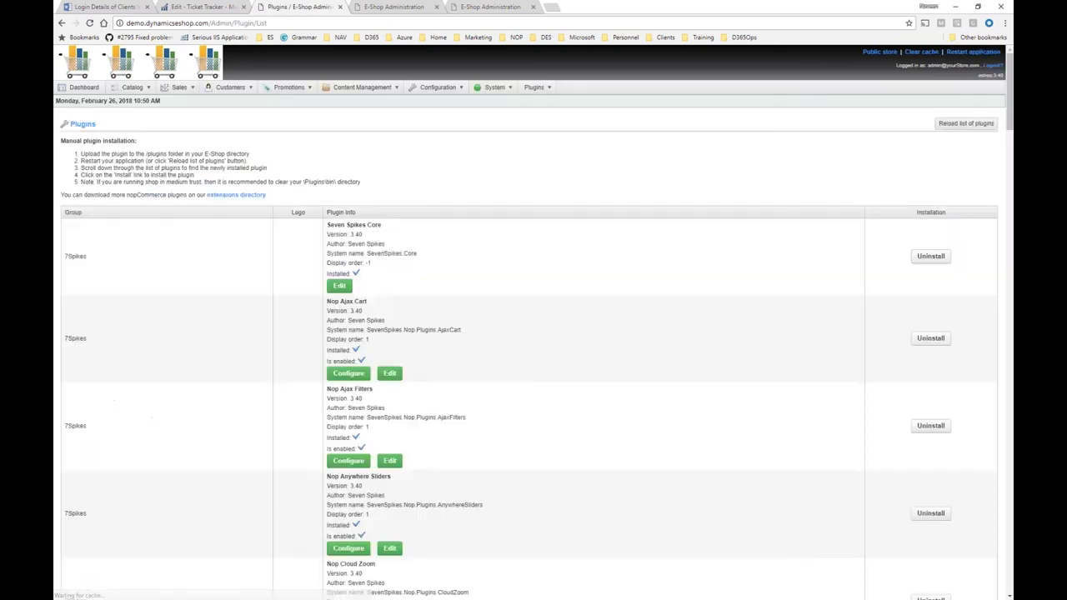
pyautogui.scroll(-3, 534, 334)
pyautogui.scroll(-5, 533, 334)
# Search the page for 'google' to find Google Analytics, then reload the Plugins page.
pyautogui.hotkey('ctrl', 'f')
pyautogui.write('fac')
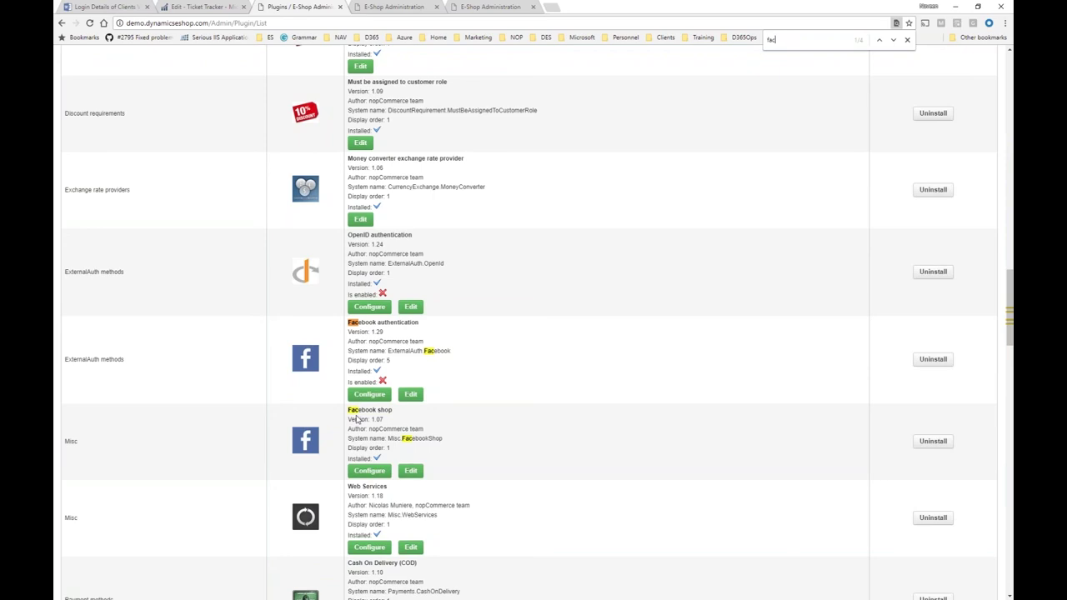
pyautogui.press('BackSpace')
pyautogui.press('BackSpace')
pyautogui.write('google')
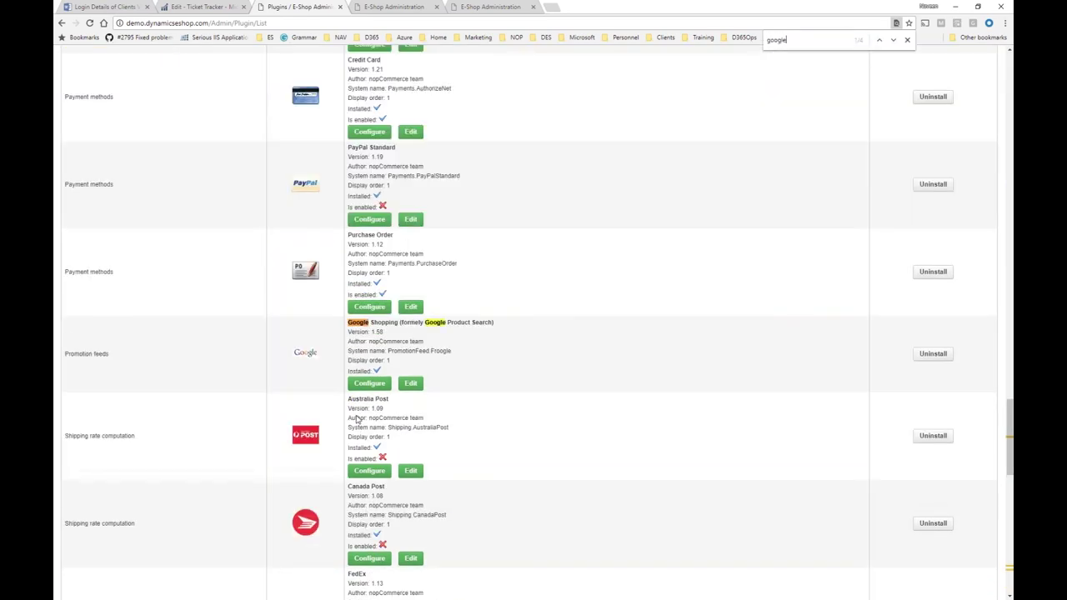
pyautogui.press('Return')
pyautogui.scroll(-4, 239, 563)
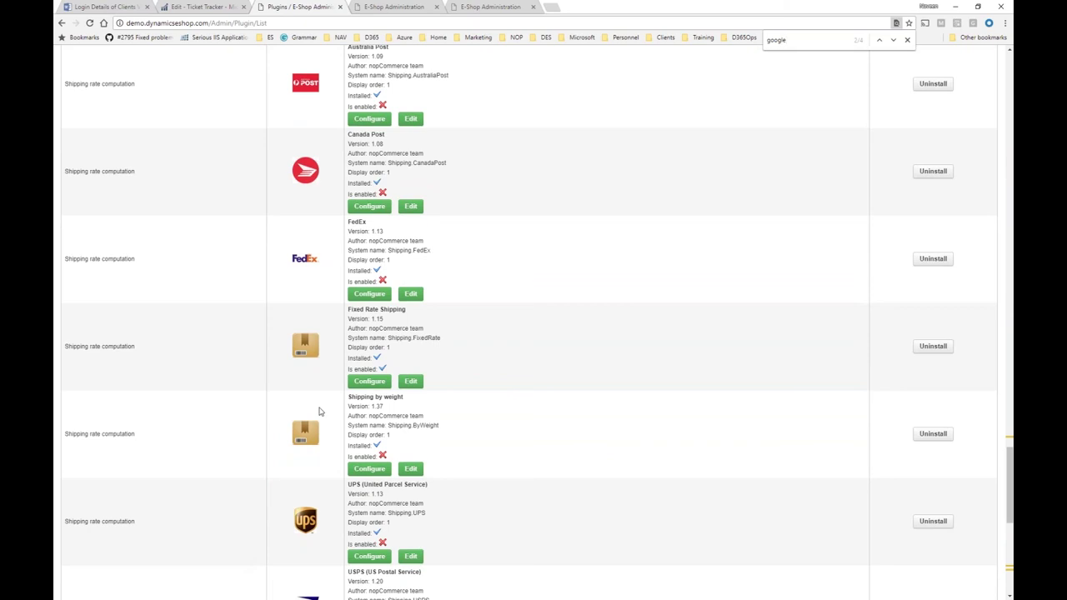
pyautogui.scroll(1, 319, 411)
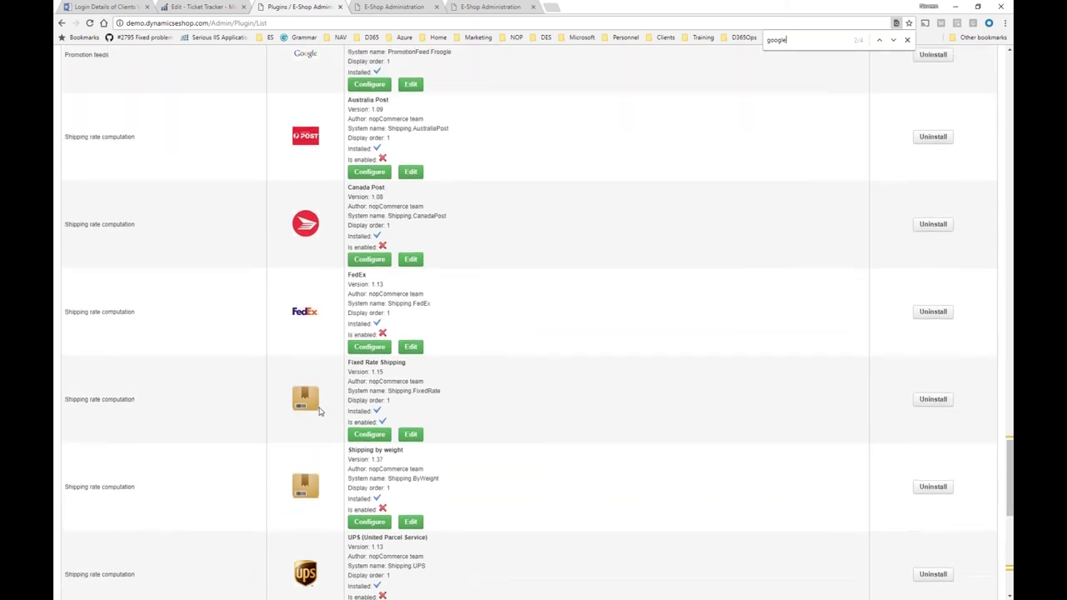
pyautogui.scroll(-6, 318, 411)
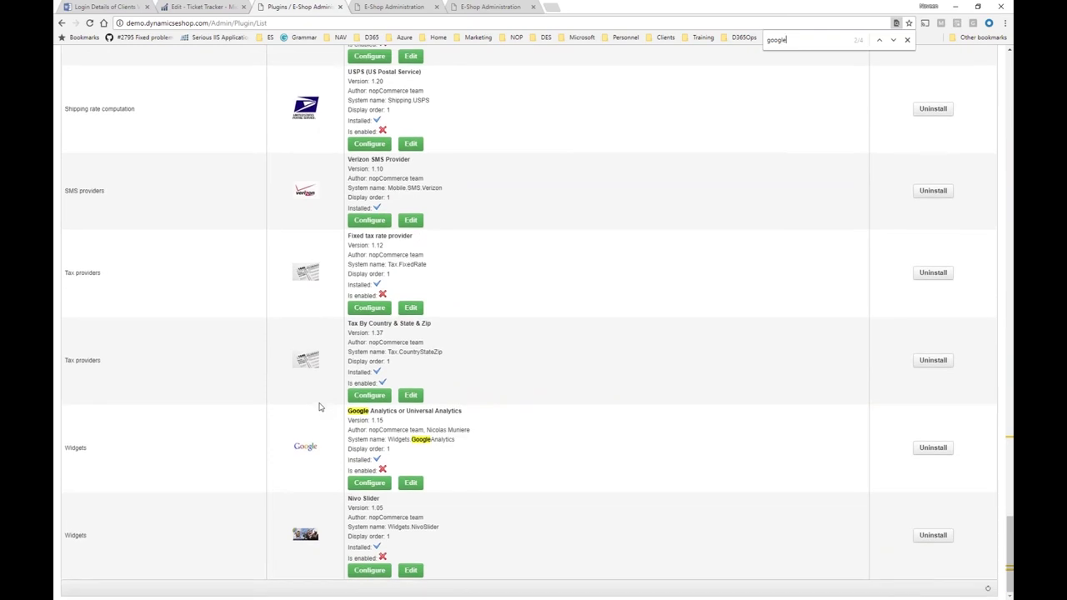
pyautogui.scroll(2, 318, 408)
pyautogui.scroll(20, 319, 406)
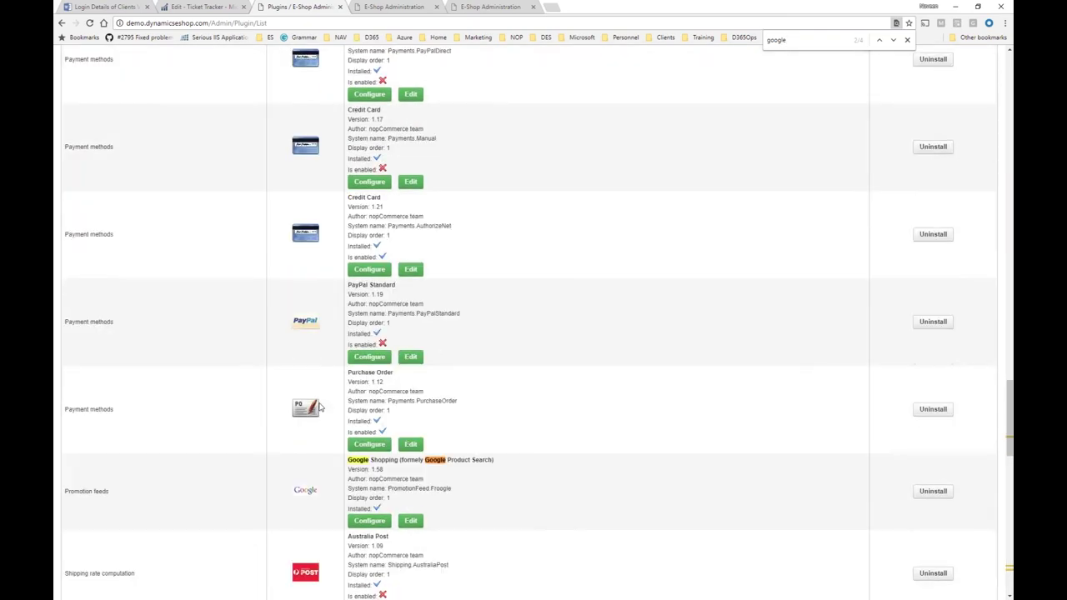
pyautogui.scroll(2, 318, 406)
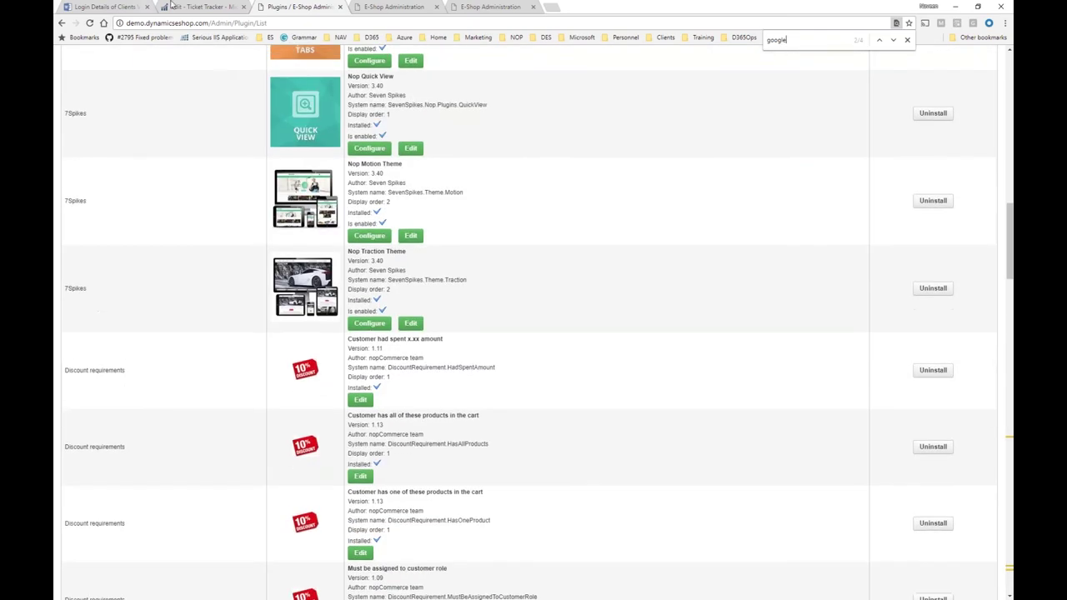
pyautogui.click(279, 23)
pyautogui.press('Return')
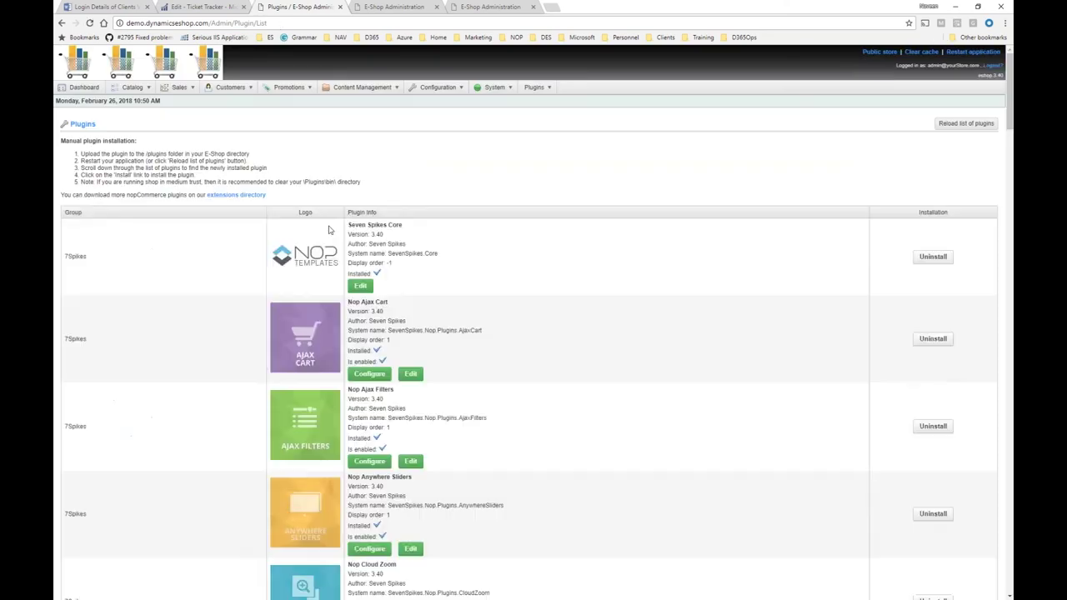
# Edit the customerassistance topic from Topics (Pages) and preview its public Customer Assistance page.
pyautogui.moveTo(438, 87)
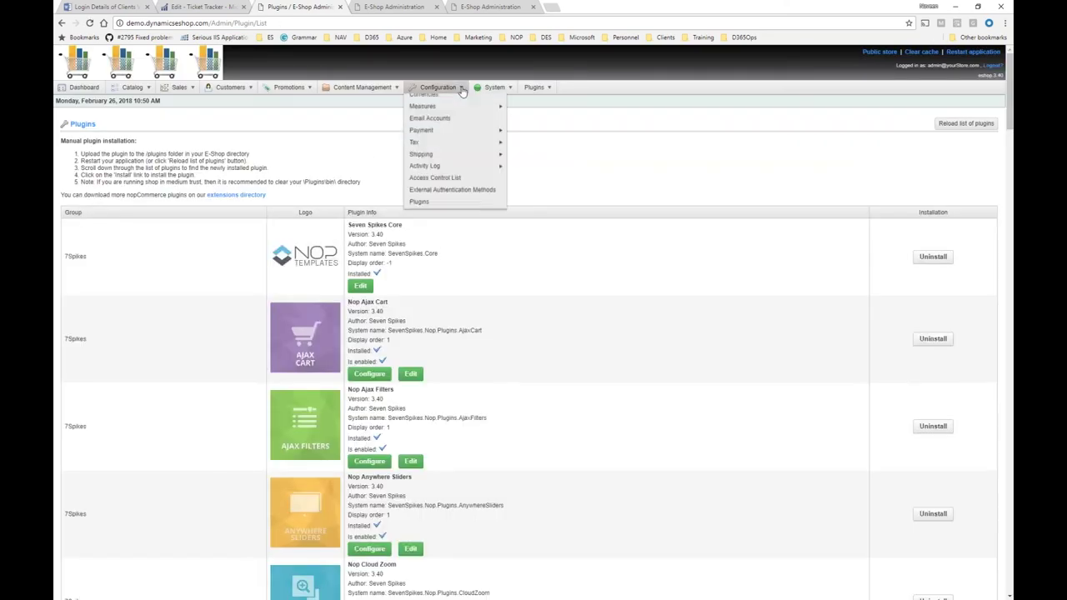
pyautogui.moveTo(362, 86)
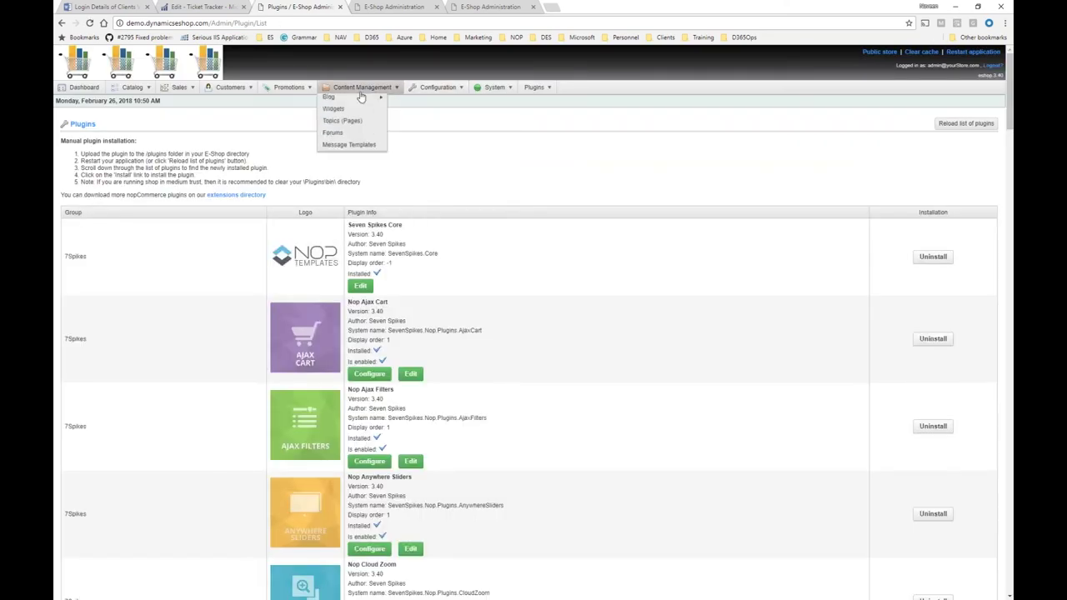
pyautogui.click(352, 150)
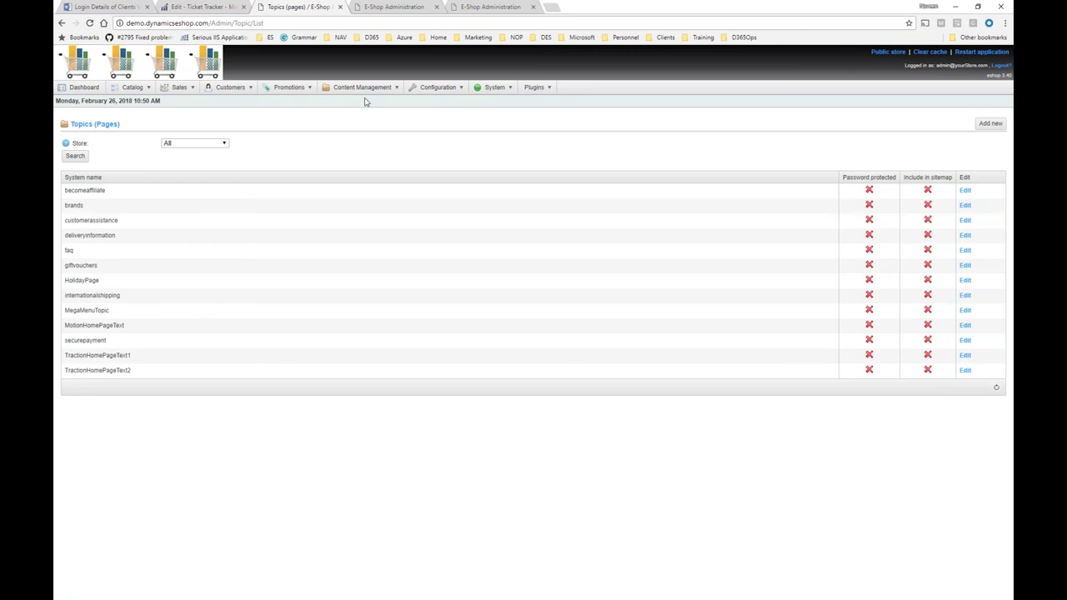
pyautogui.moveTo(367, 91)
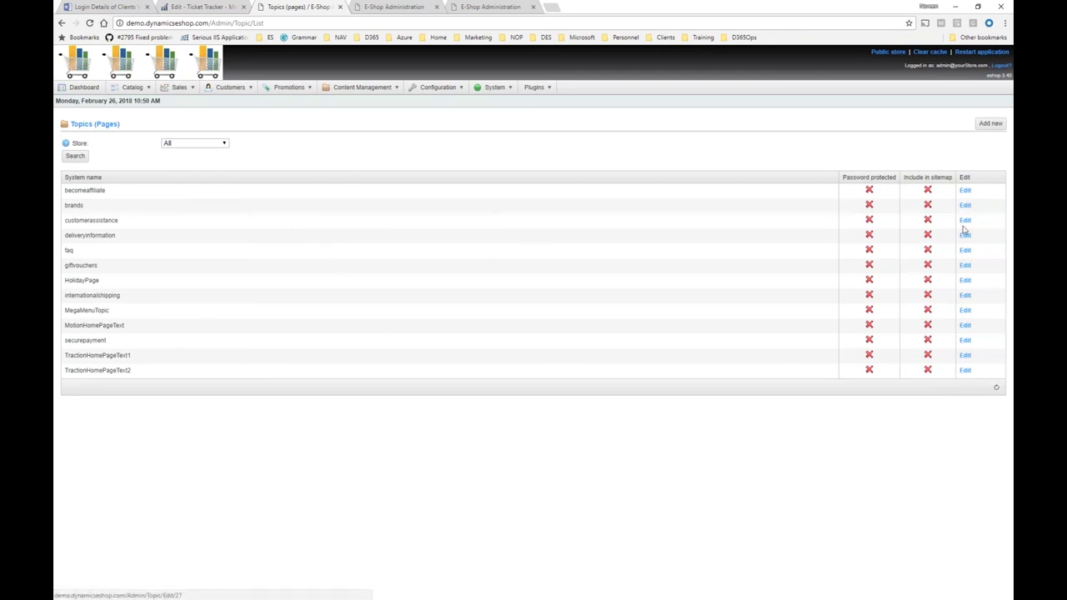
pyautogui.click(964, 221)
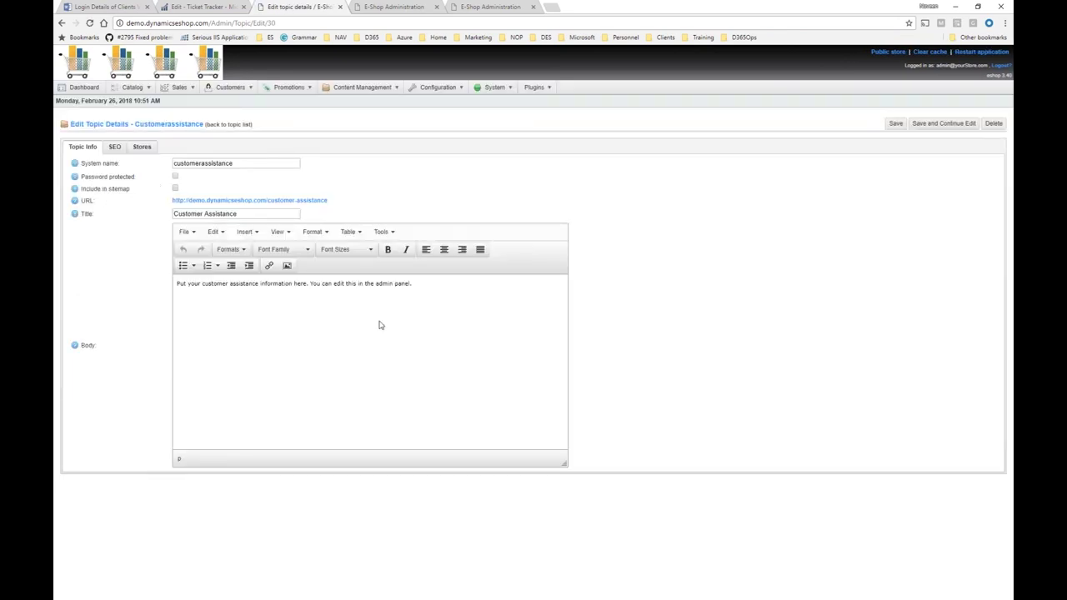
pyautogui.click(318, 200)
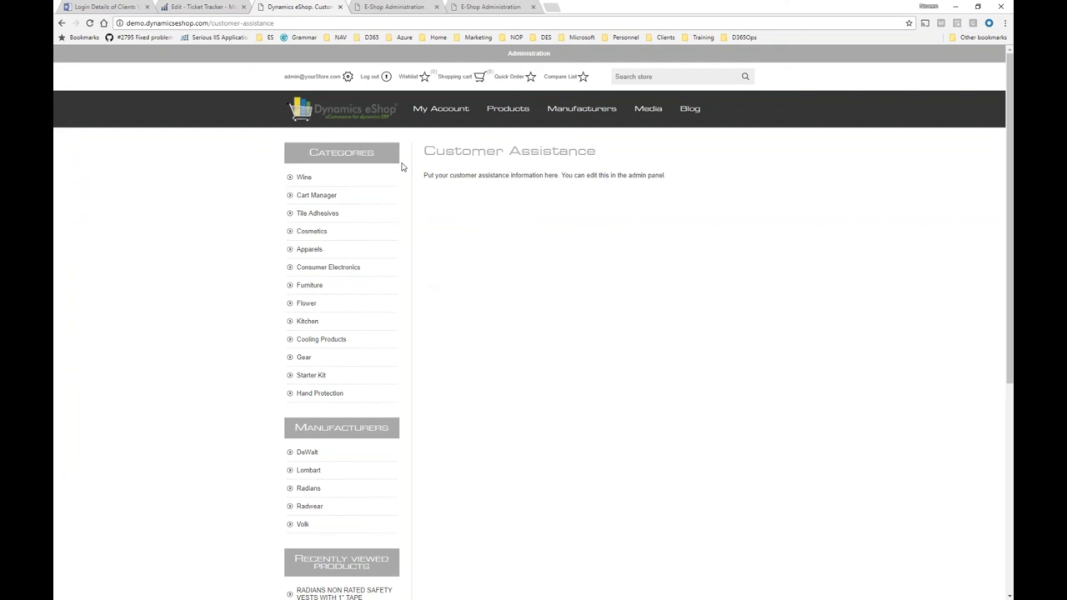
pyautogui.click(62, 24)
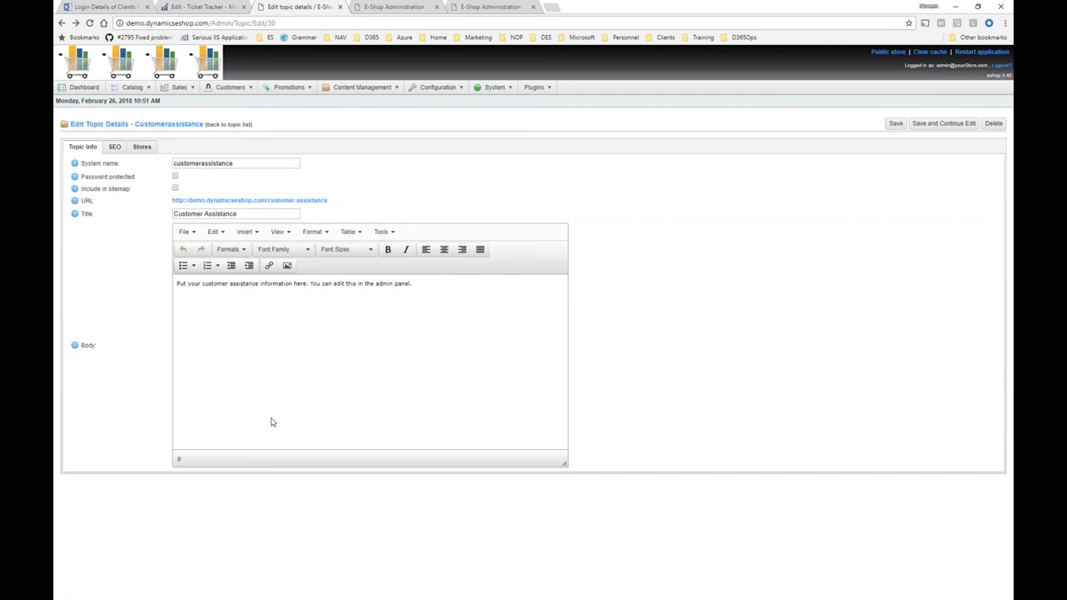
# Open Promotions > Newsletter Subscribers to list the 344 subscriber entries across both stores.
pyautogui.moveTo(243, 89)
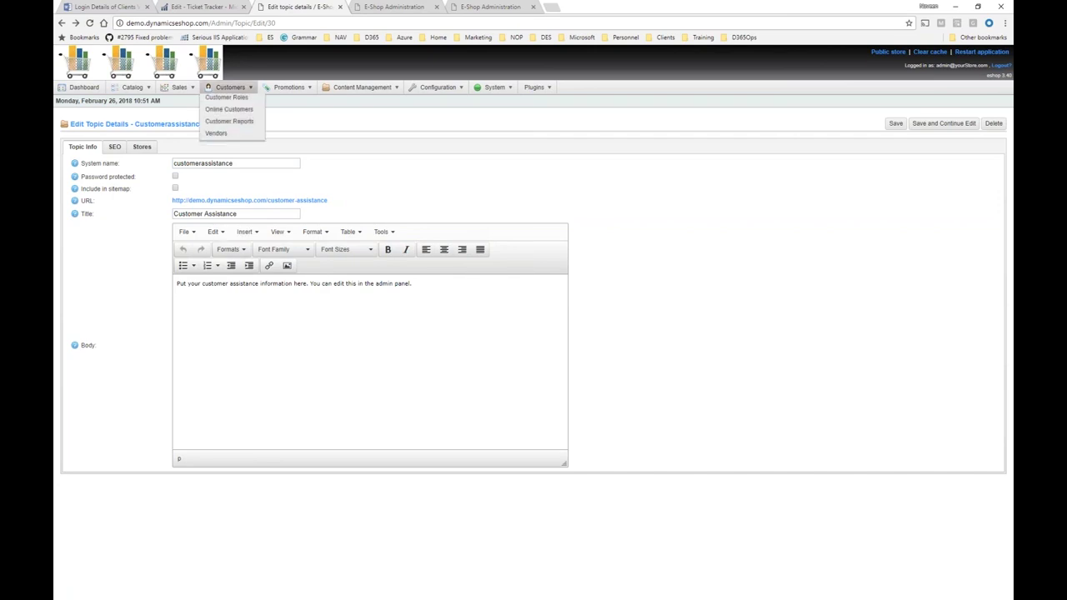
pyautogui.moveTo(288, 89)
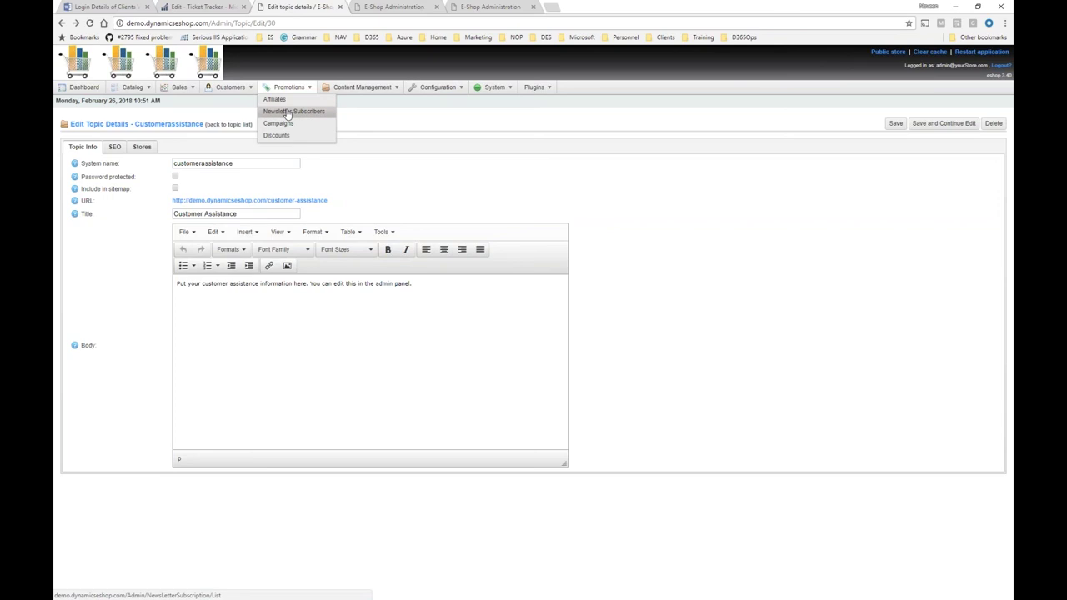
pyautogui.click(287, 114)
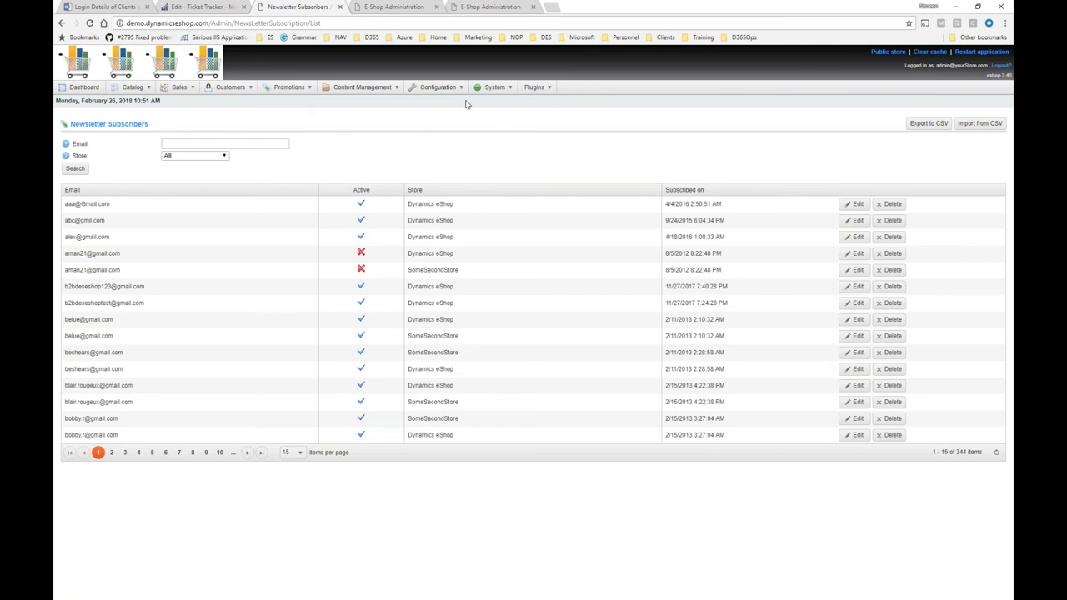
pyautogui.moveTo(456, 92)
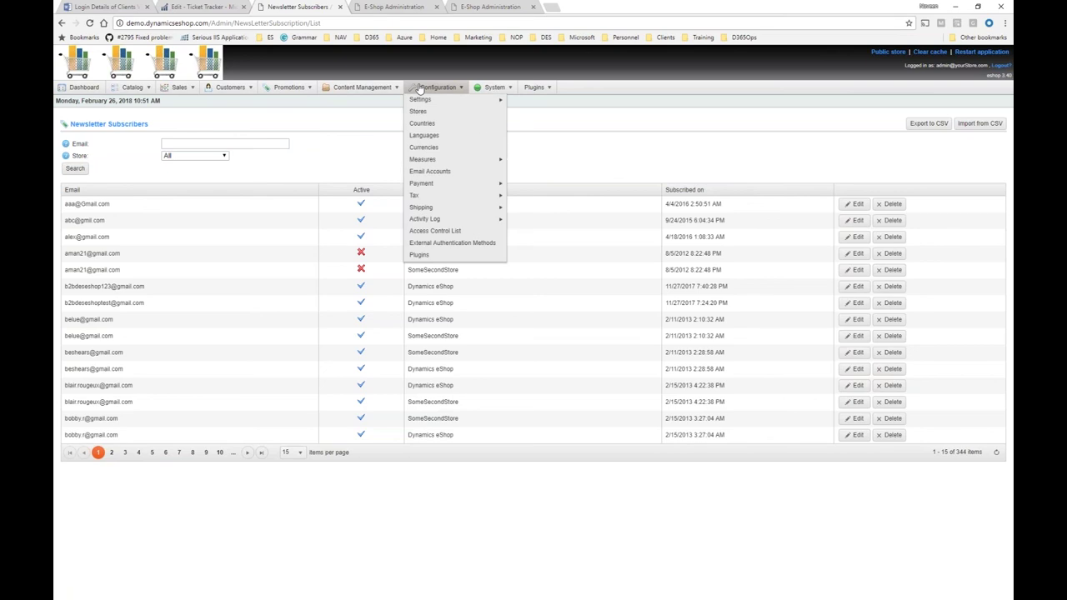
pyautogui.moveTo(288, 89)
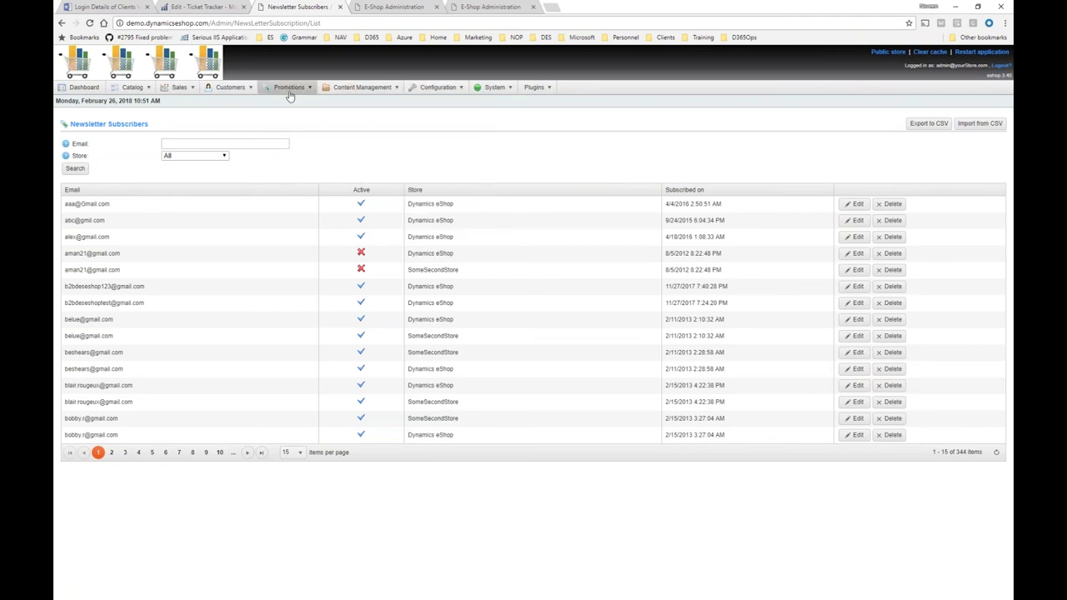
# Open the Test100 discount and keep its type 'Assigned to order total' and limitation 'Unlimited'.
pyautogui.click(285, 135)
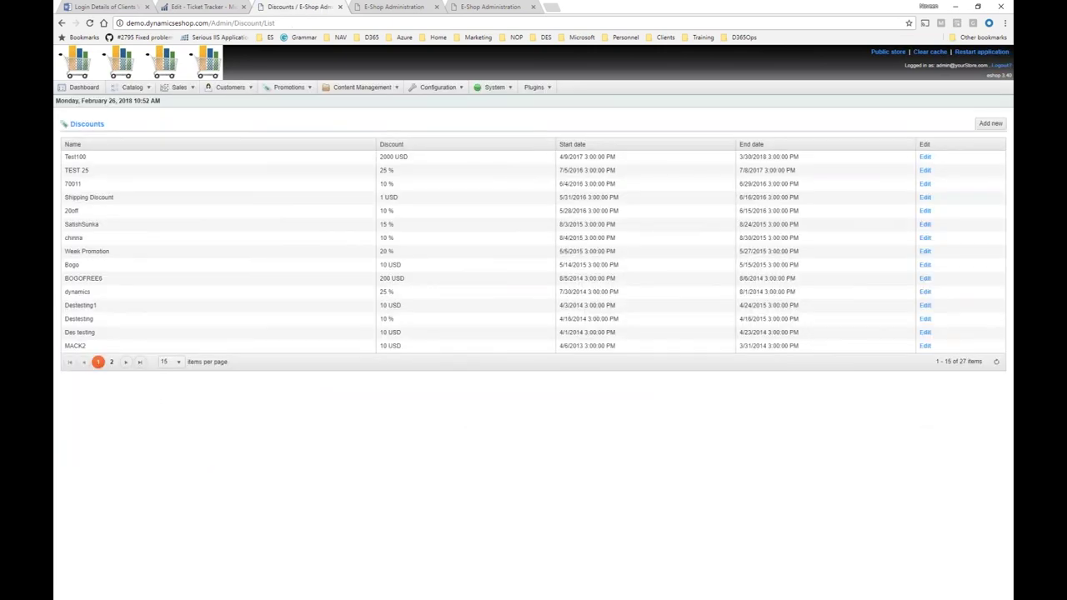
pyautogui.click(926, 158)
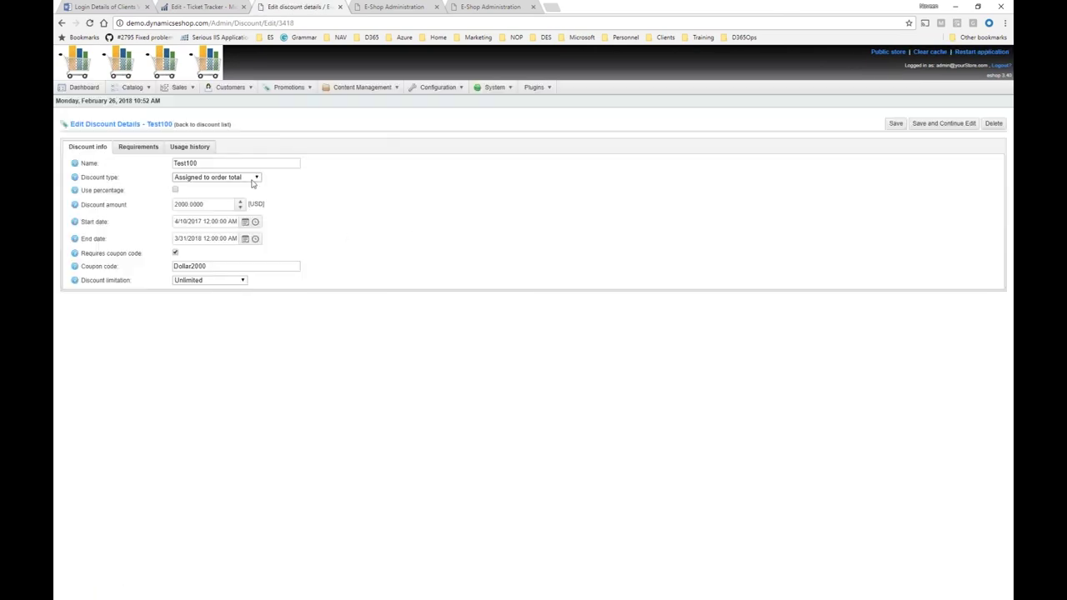
pyautogui.click(253, 182)
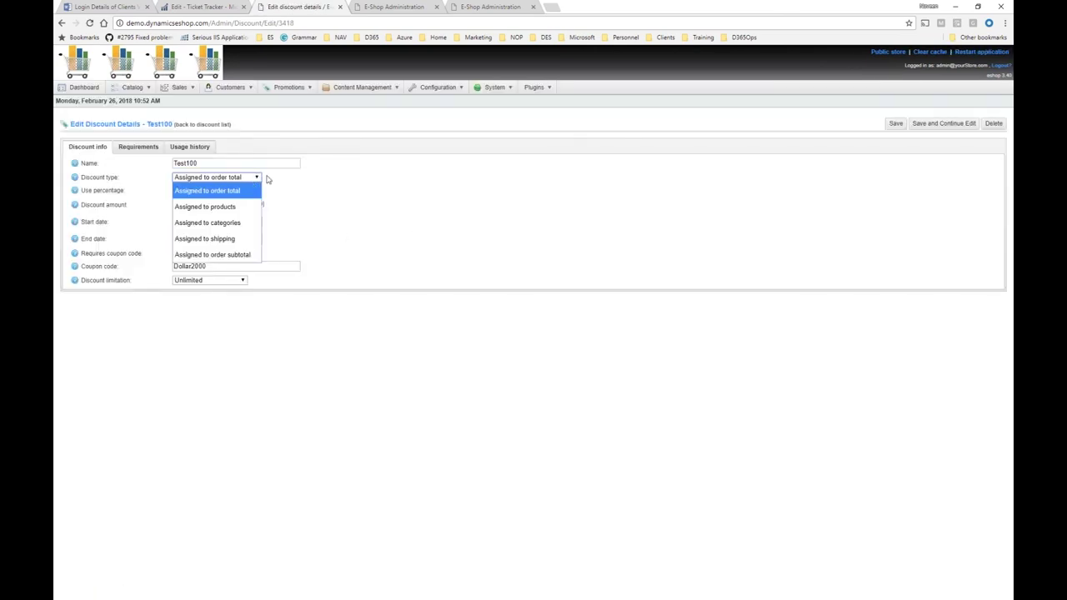
pyautogui.click(403, 176)
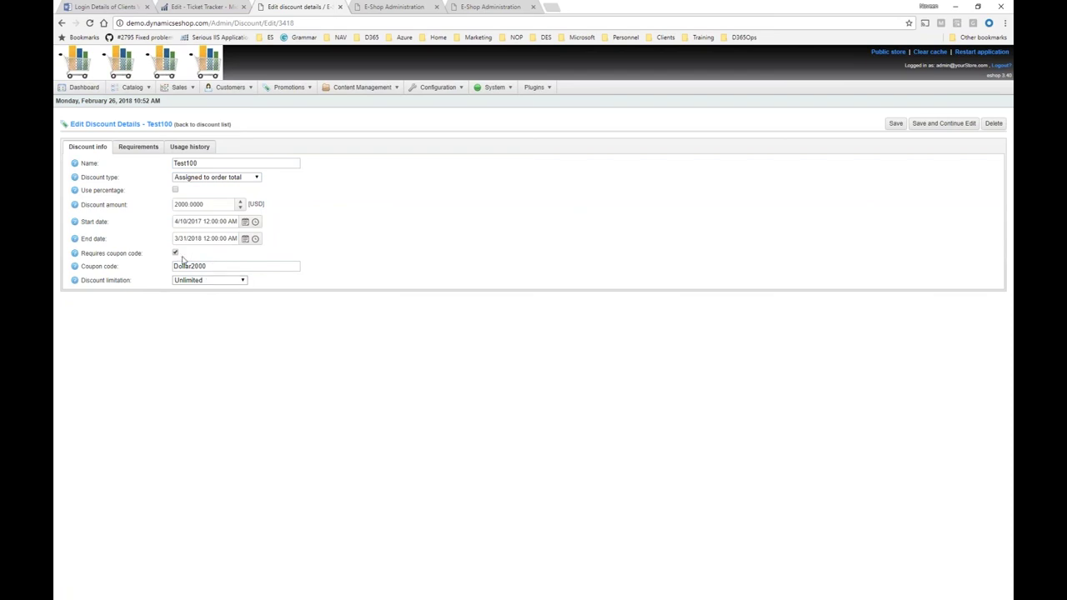
pyautogui.click(206, 282)
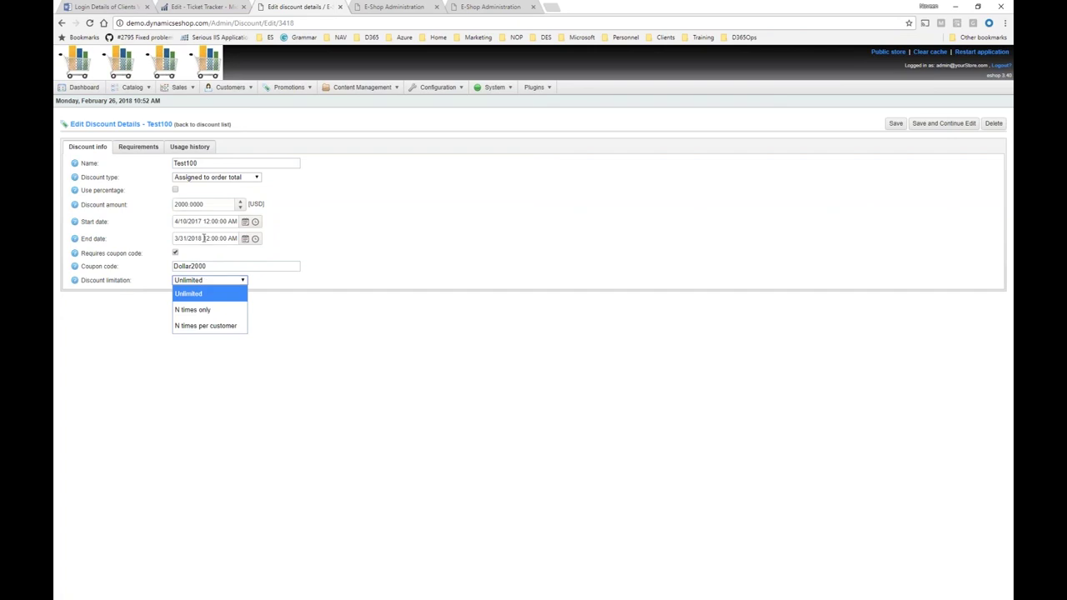
pyautogui.click(390, 171)
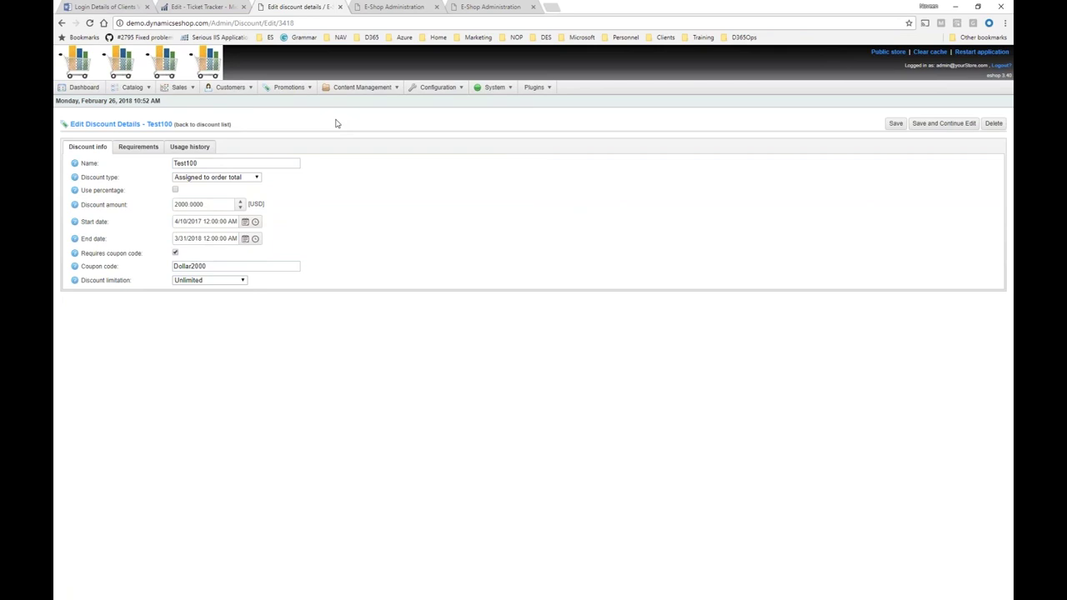
pyautogui.moveTo(408, 92)
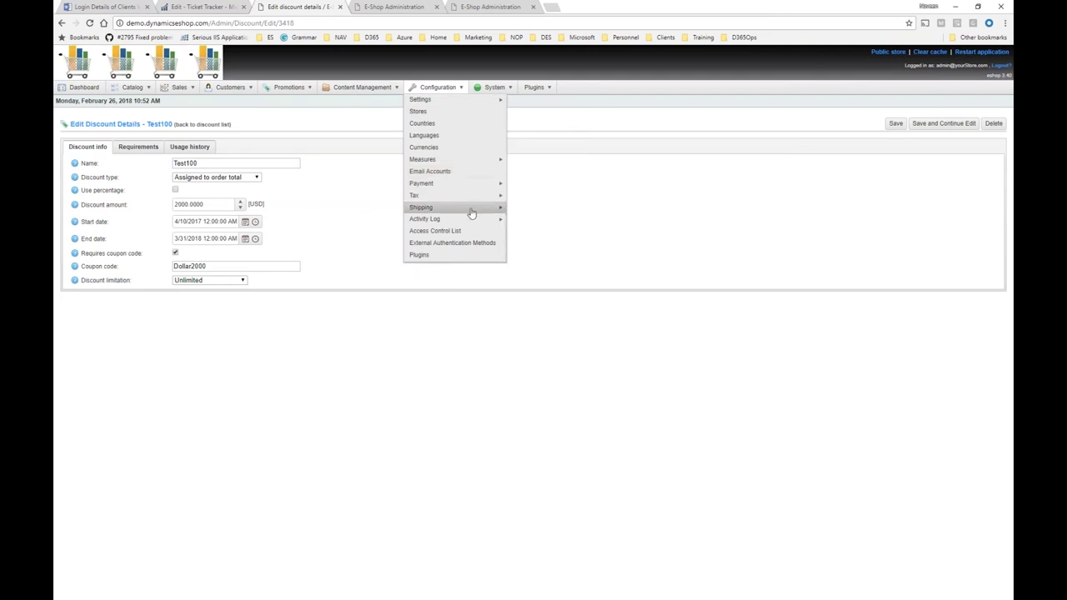
# Open the FedEx shipping rate computation method's configuration page.
pyautogui.moveTo(470, 209)
pyautogui.click(526, 213)
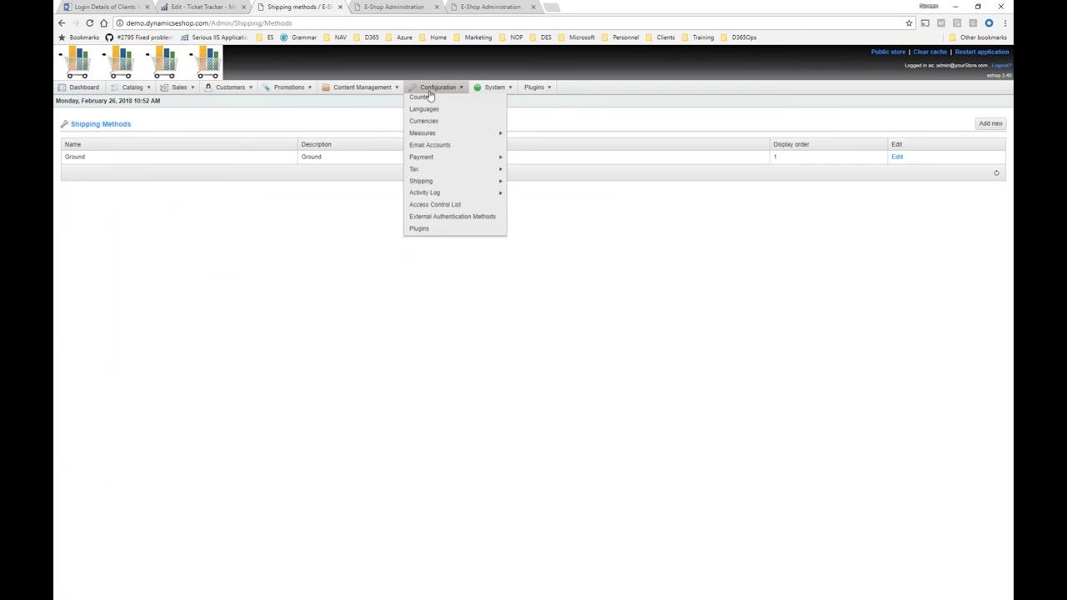
pyautogui.moveTo(478, 207)
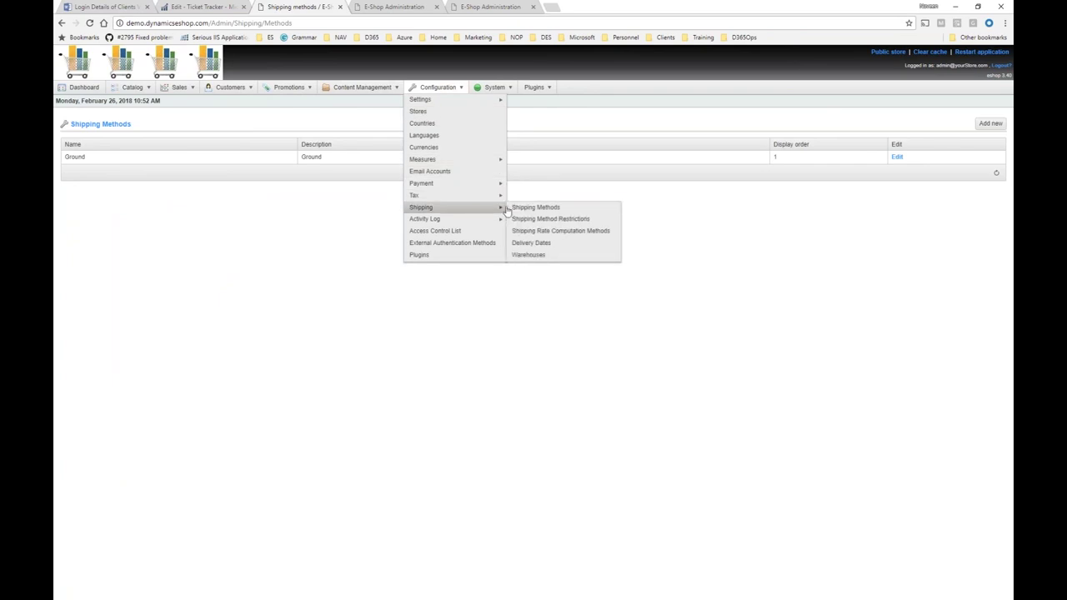
pyautogui.click(575, 231)
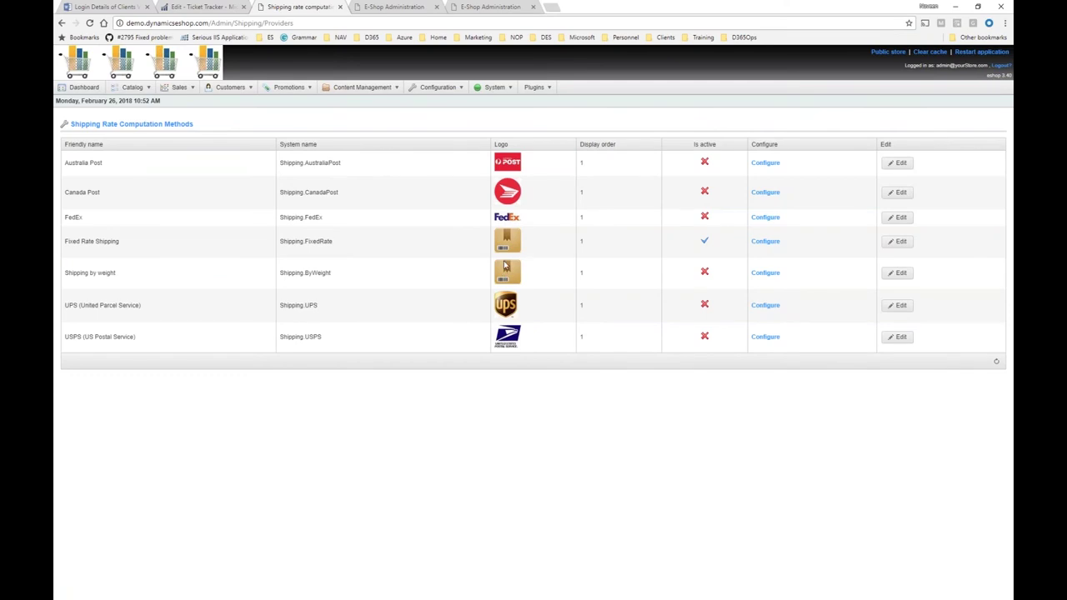
pyautogui.click(761, 220)
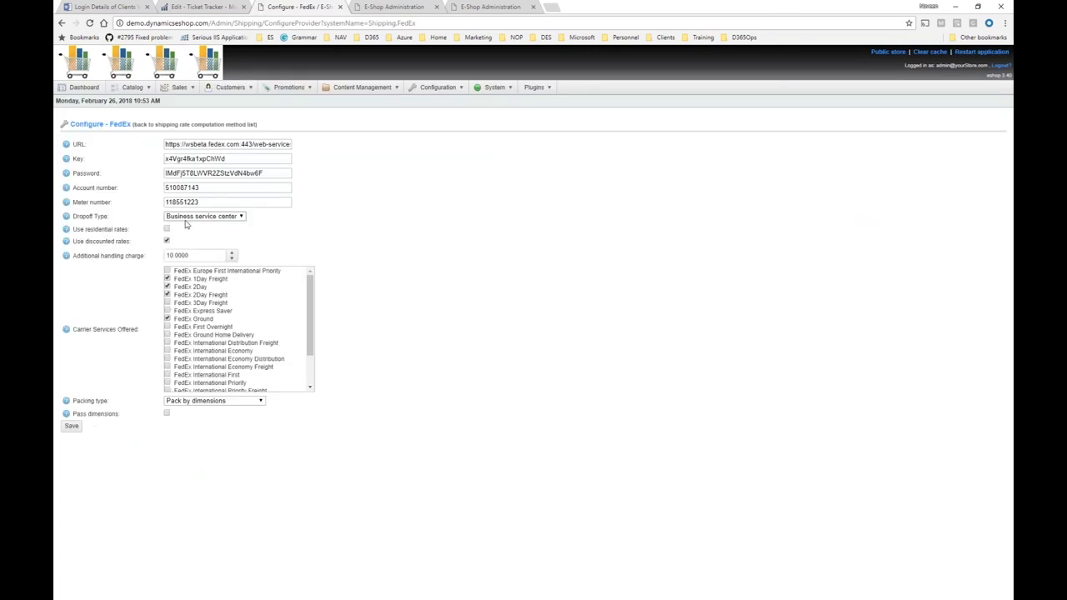
# Scroll through the FedEx settings, then return to the shipping rate computation method list.
pyautogui.scroll(-1, 182, 380)
pyautogui.scroll(-2, 182, 380)
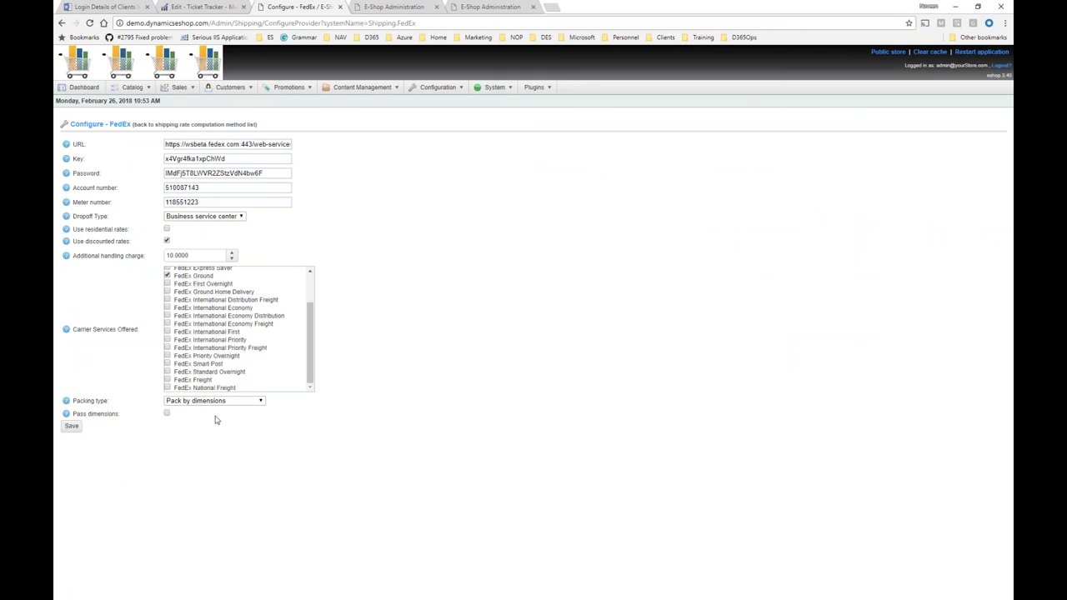
pyautogui.moveTo(215, 420); pyautogui.dragTo(303, 269)
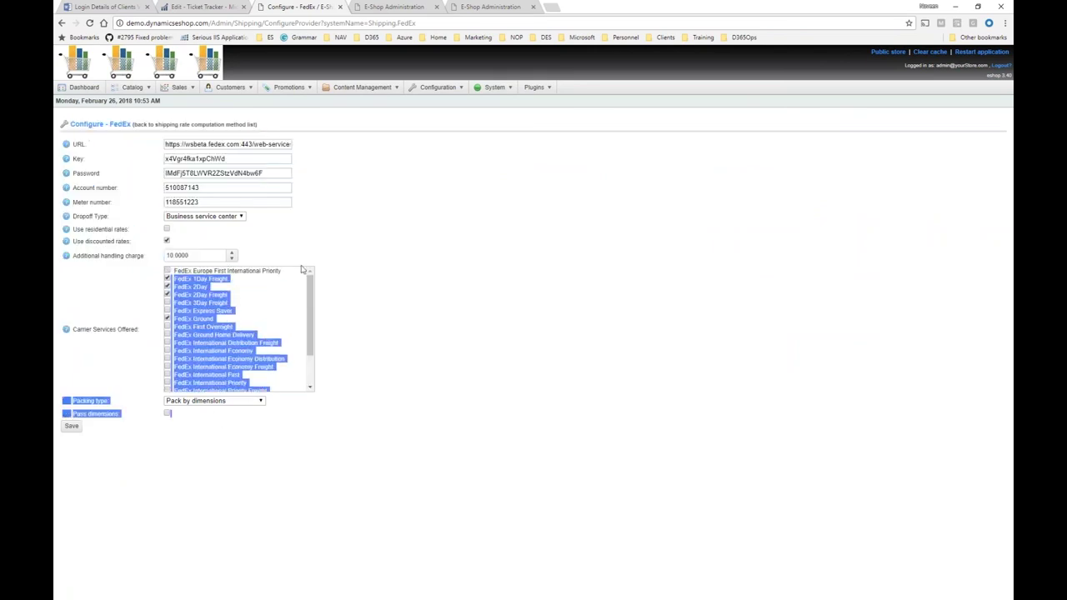
pyautogui.click(302, 269)
pyautogui.click(225, 125)
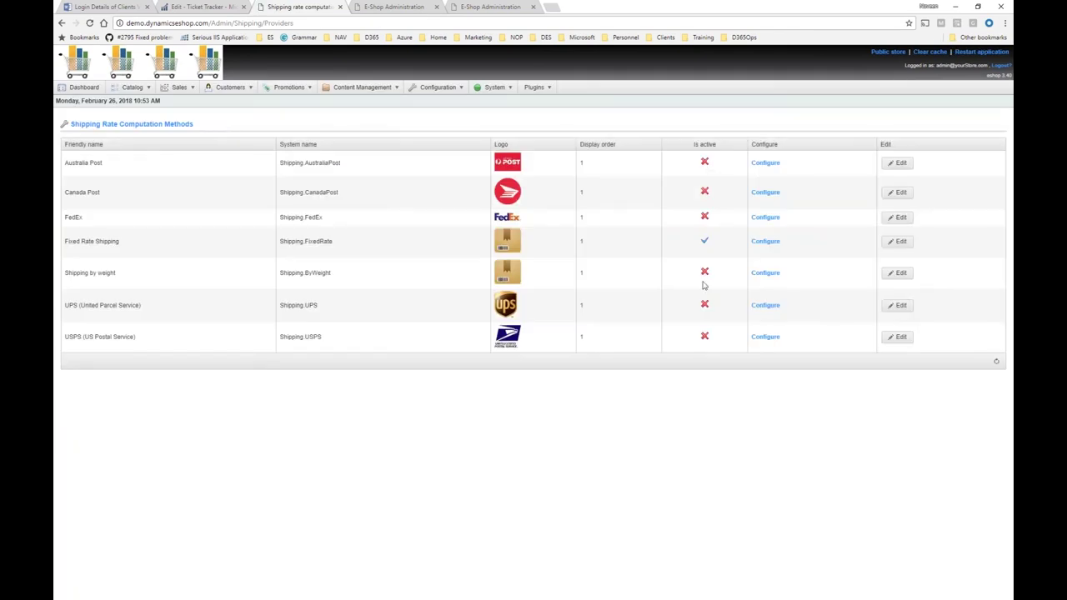
# Review the list of payment methods under Configuration > Payment.
pyautogui.moveTo(436, 87)
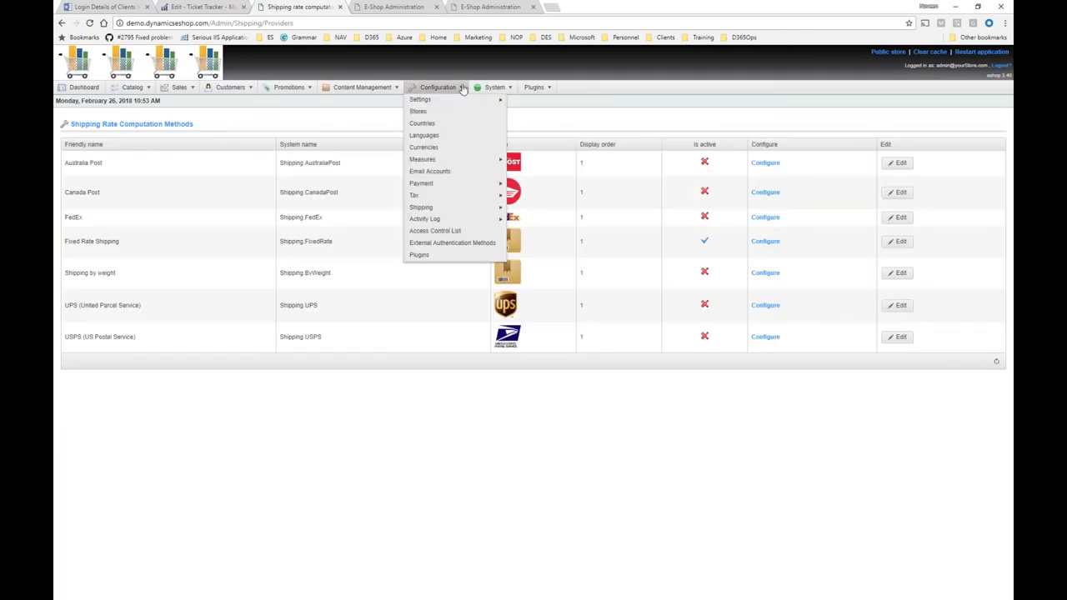
pyautogui.moveTo(466, 183)
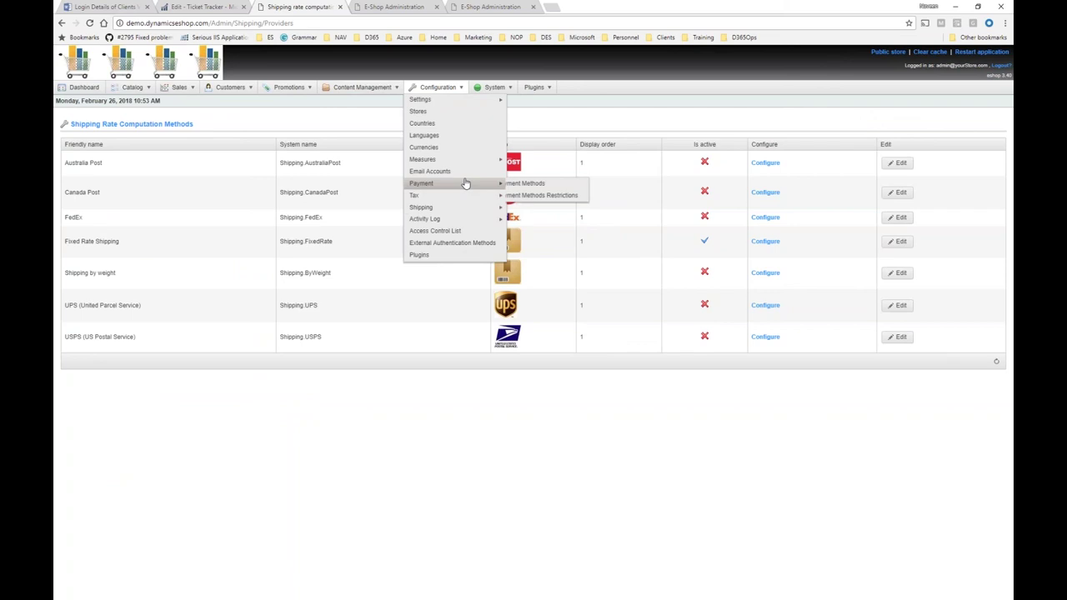
pyautogui.click(517, 186)
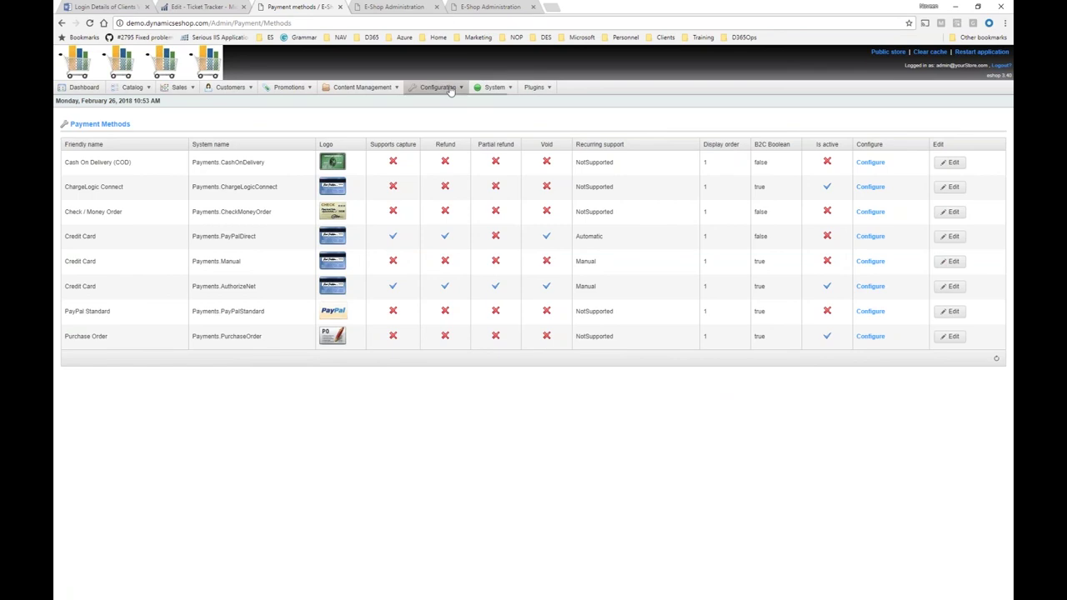
# Look over the store languages, then open the Currencies list with US Dollar as primary.
pyautogui.moveTo(449, 89)
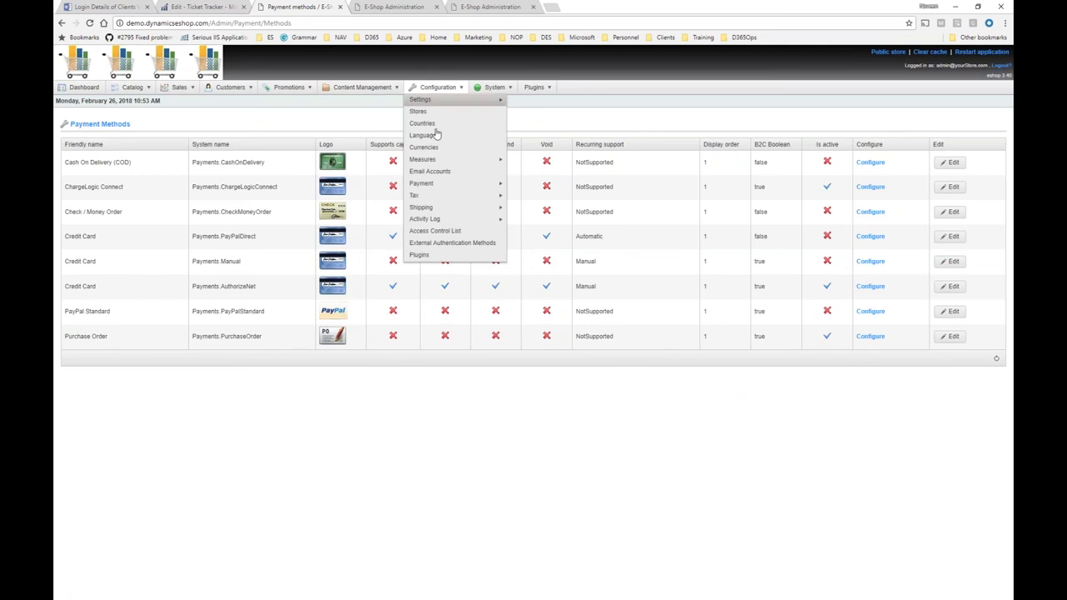
pyautogui.click(433, 135)
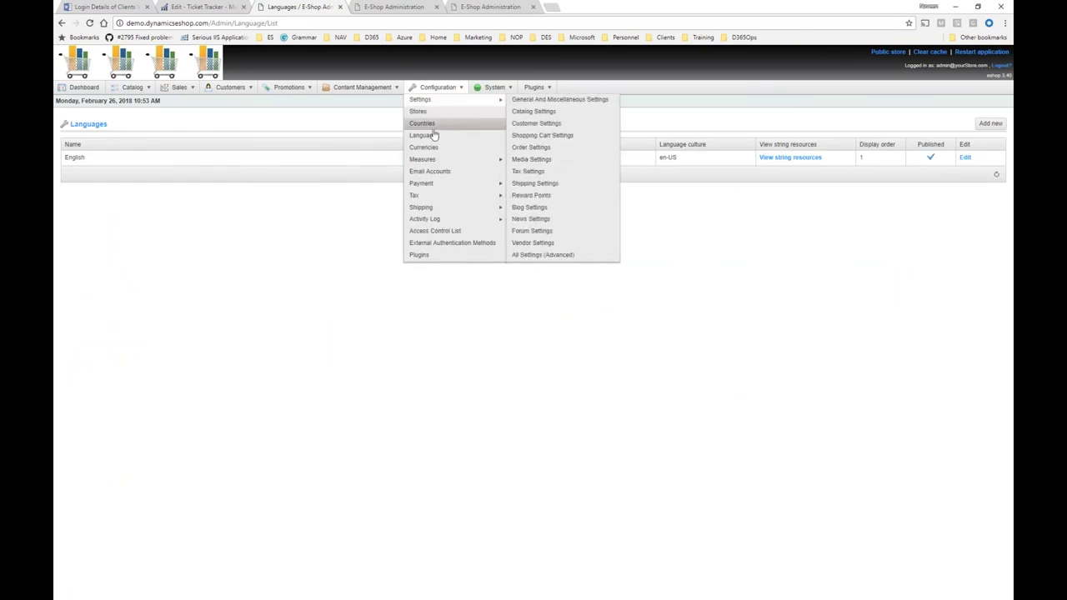
pyautogui.click(423, 147)
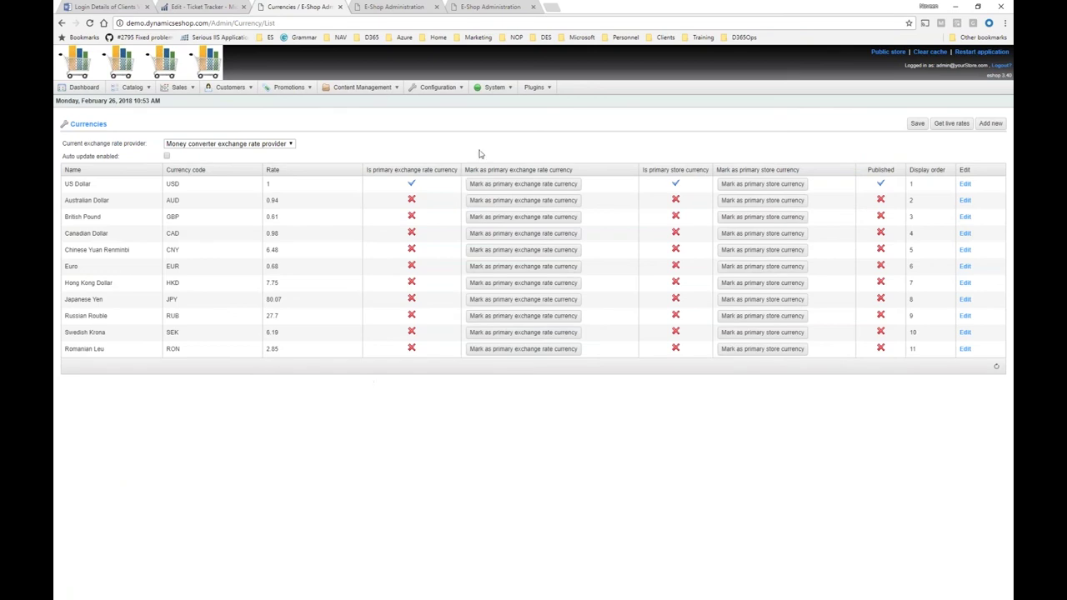
# Switch the Nop Traction Theme to the blue colour preset and save the settings.
pyautogui.moveTo(538, 99)
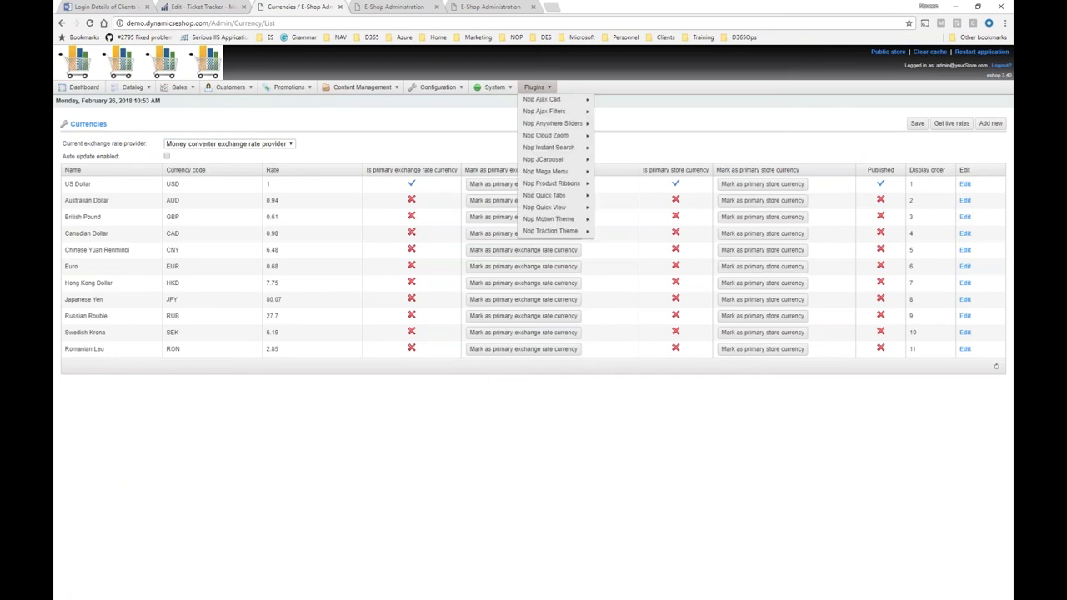
pyautogui.moveTo(550, 123)
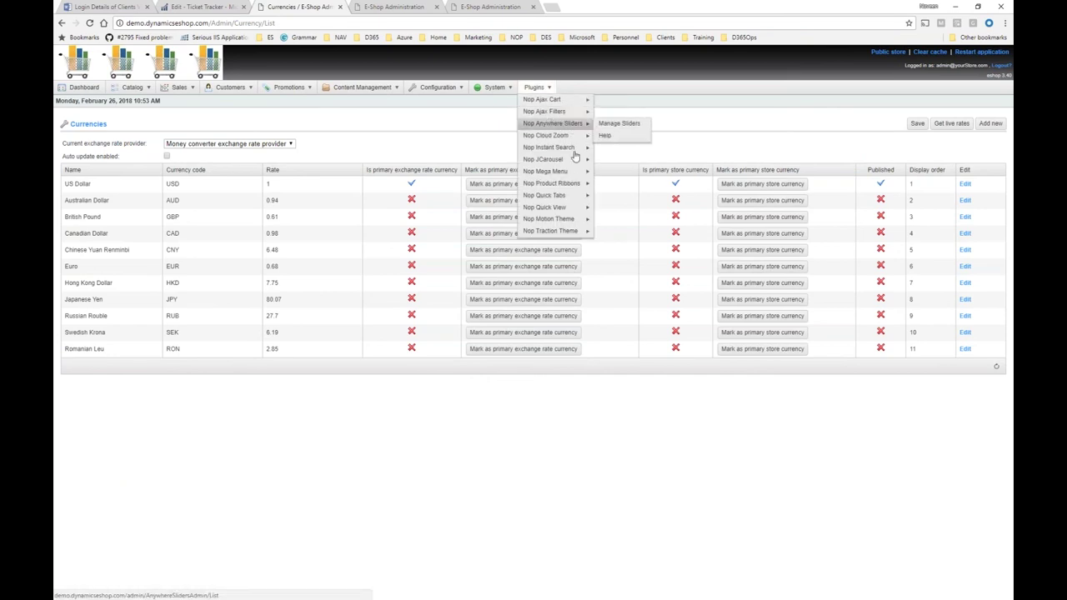
pyautogui.click(606, 225)
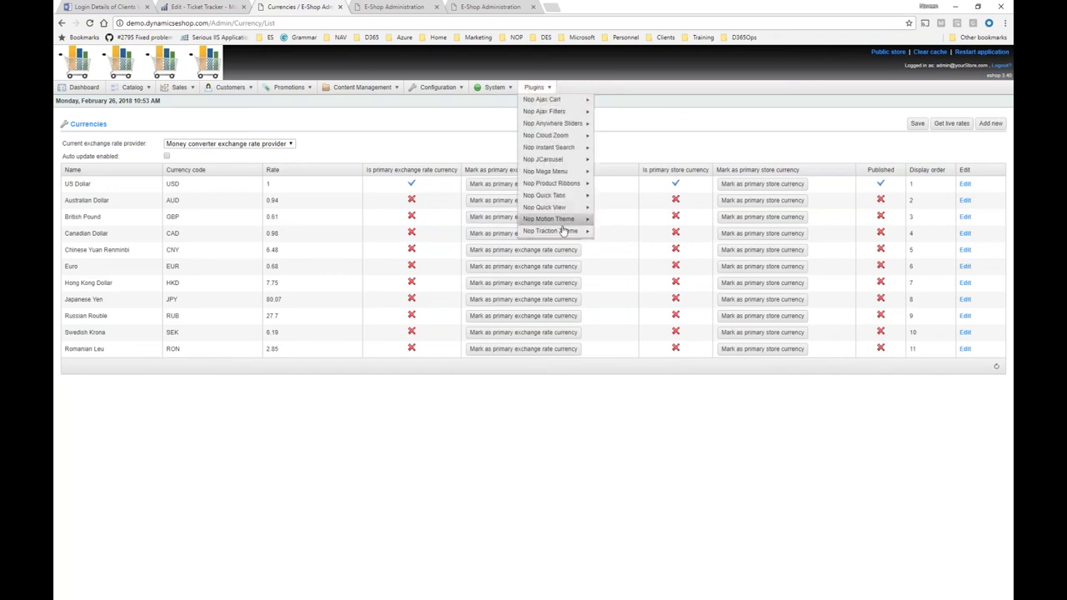
pyautogui.moveTo(571, 231)
pyautogui.click(606, 230)
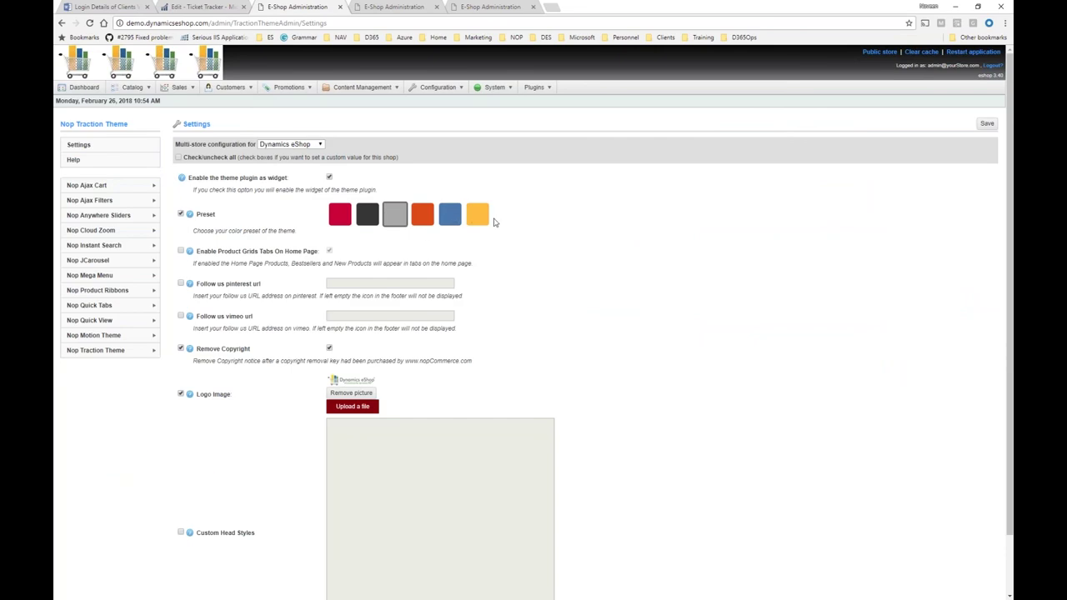
pyautogui.click(450, 215)
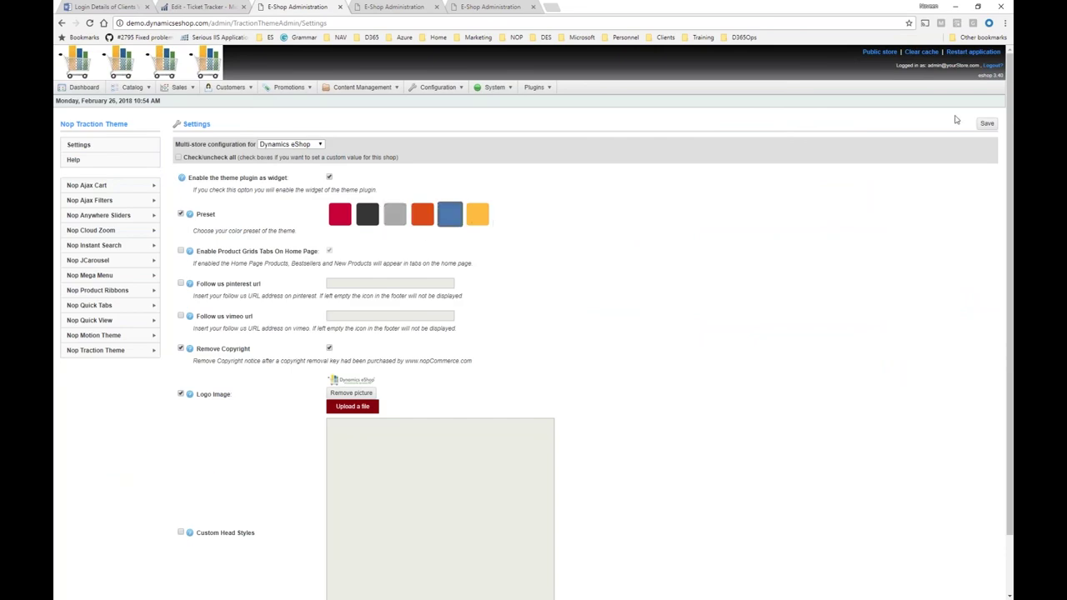
pyautogui.click(986, 123)
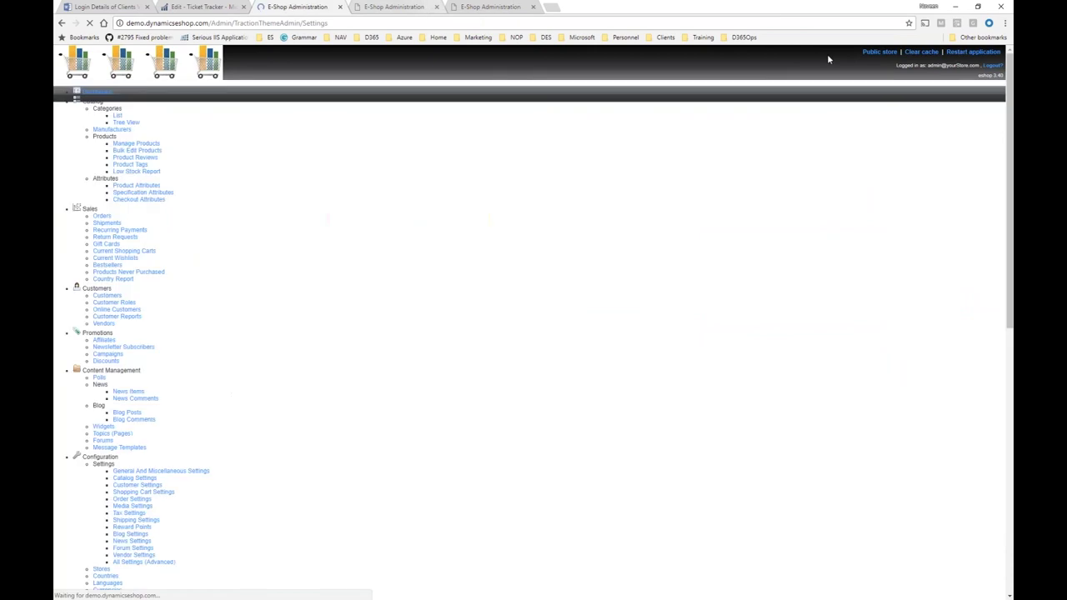
# Open the public store in a new tab to view the theme, then return to admin.
pyautogui.rightClick(867, 52)
pyautogui.click(883, 57)
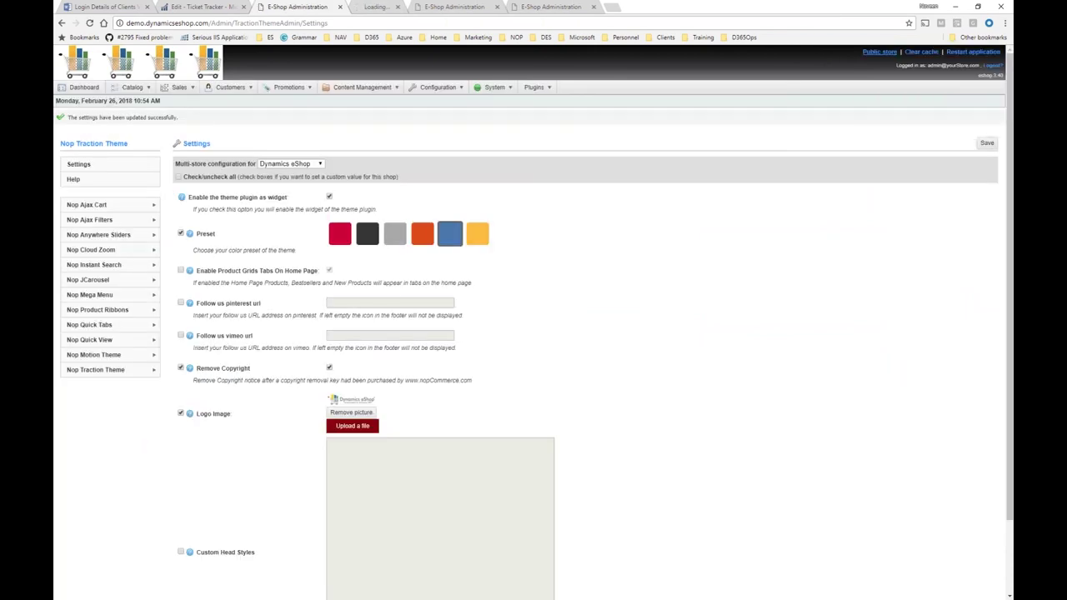
pyautogui.click(434, 6)
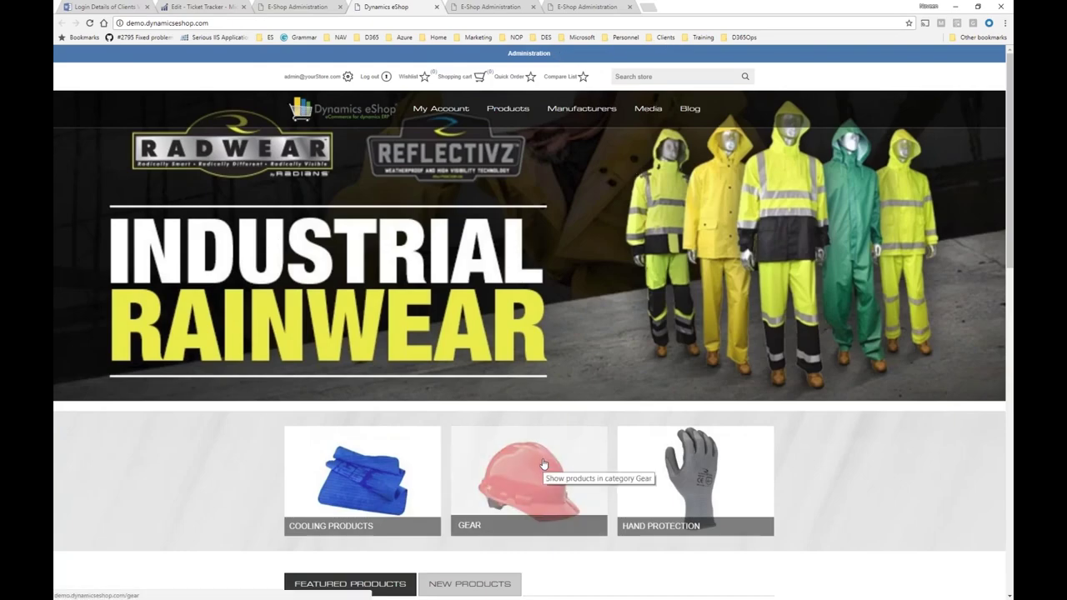
pyautogui.scroll(-2, 542, 464)
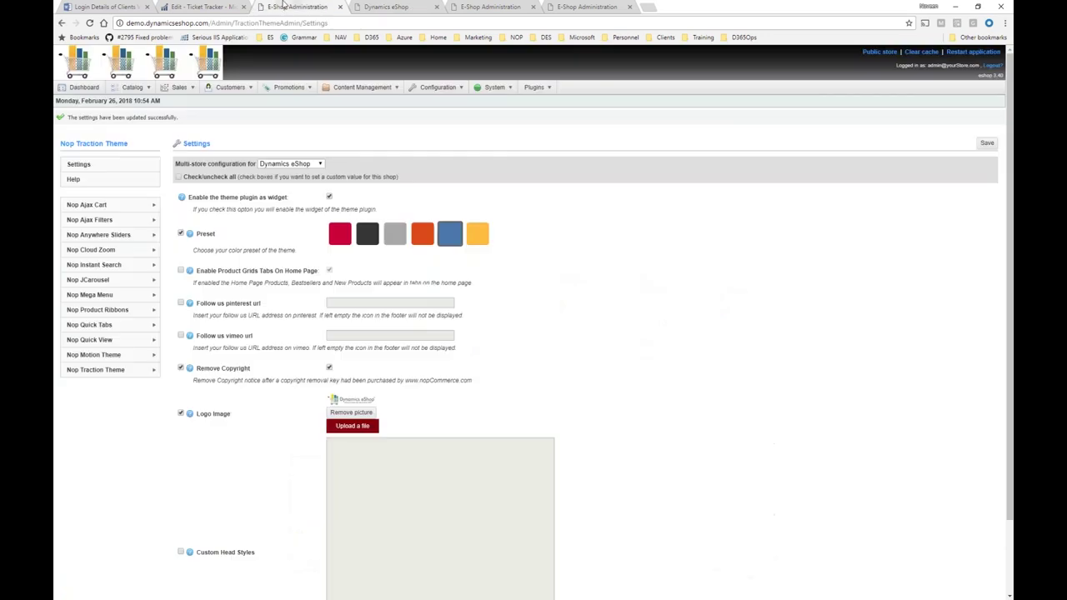
pyautogui.click(296, 6)
# Open the Home Page Slider for editing from Nop Anywhere Sliders.
pyautogui.moveTo(534, 91)
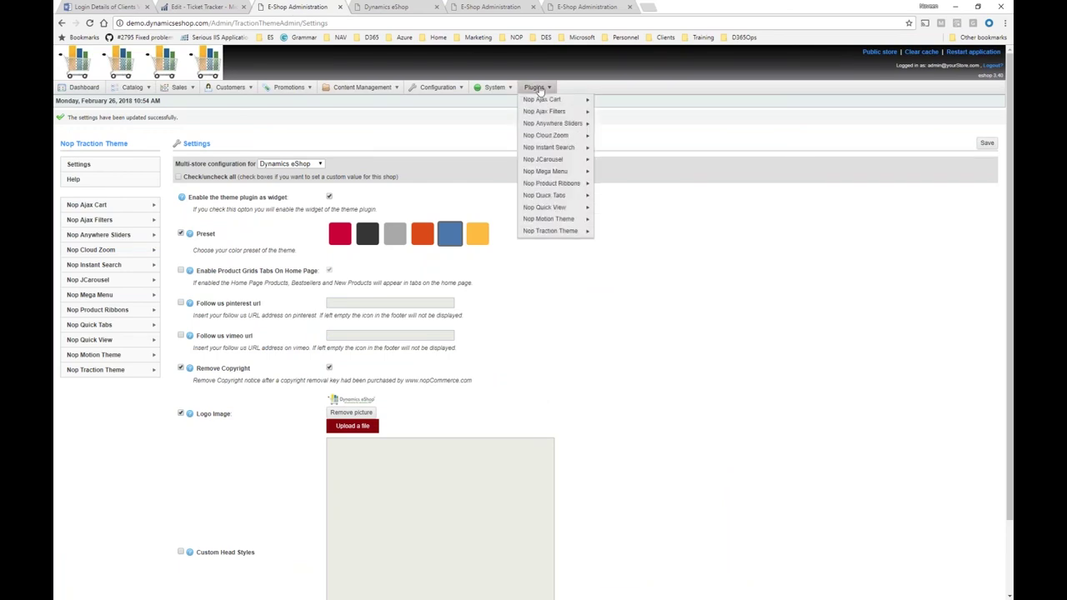
pyautogui.moveTo(554, 123)
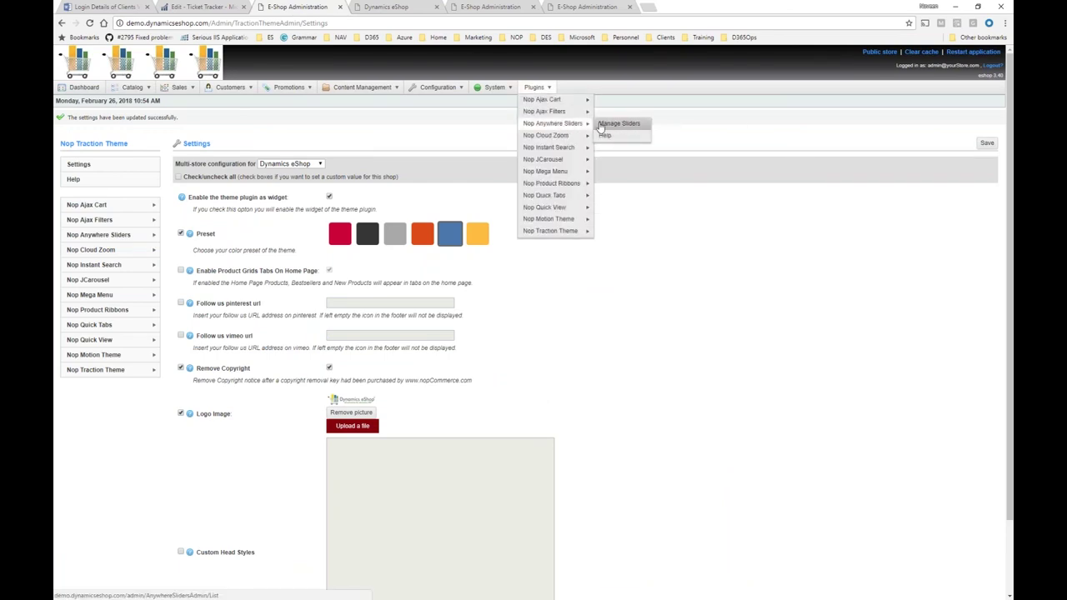
pyautogui.click(600, 125)
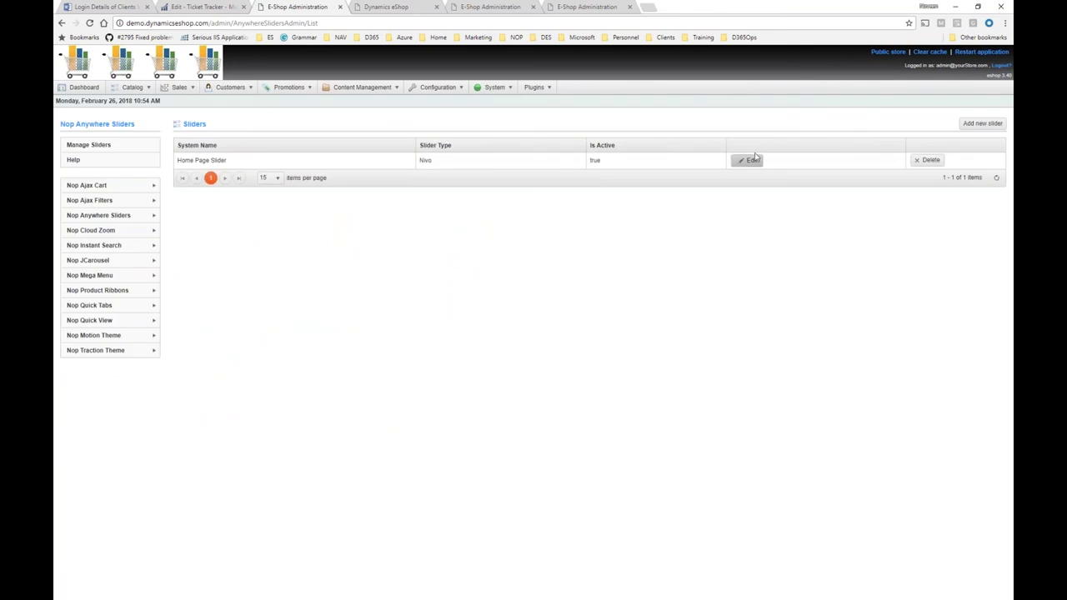
pyautogui.click(748, 160)
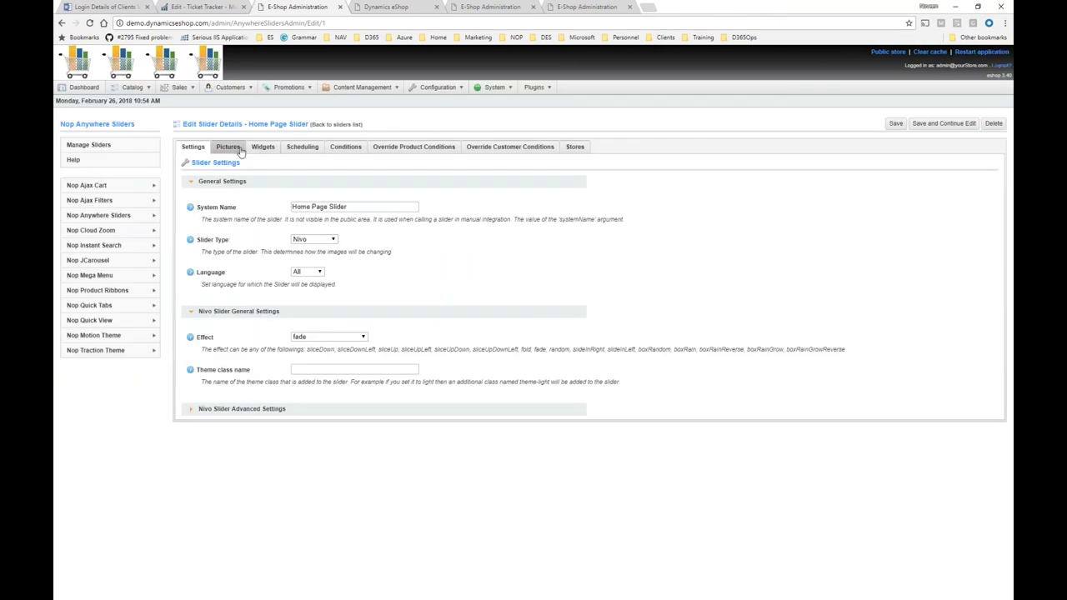
# Review the slider's Pictures, Scheduling and Conditions tabs, then go back to the sliders list.
pyautogui.click(229, 147)
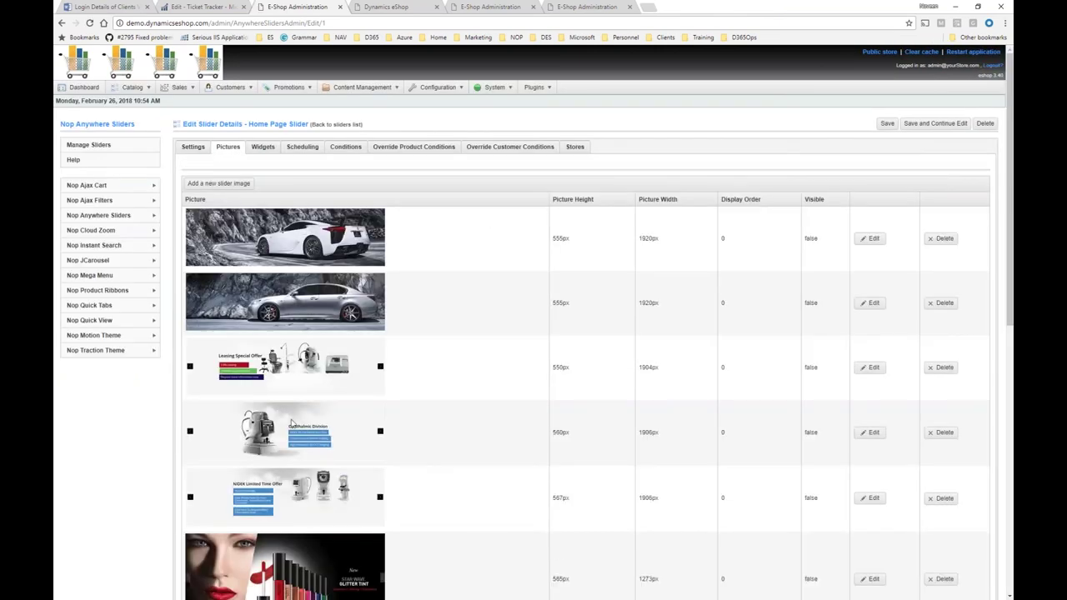
pyautogui.scroll(-2, 291, 424)
pyautogui.scroll(2, 321, 140)
pyautogui.click(318, 148)
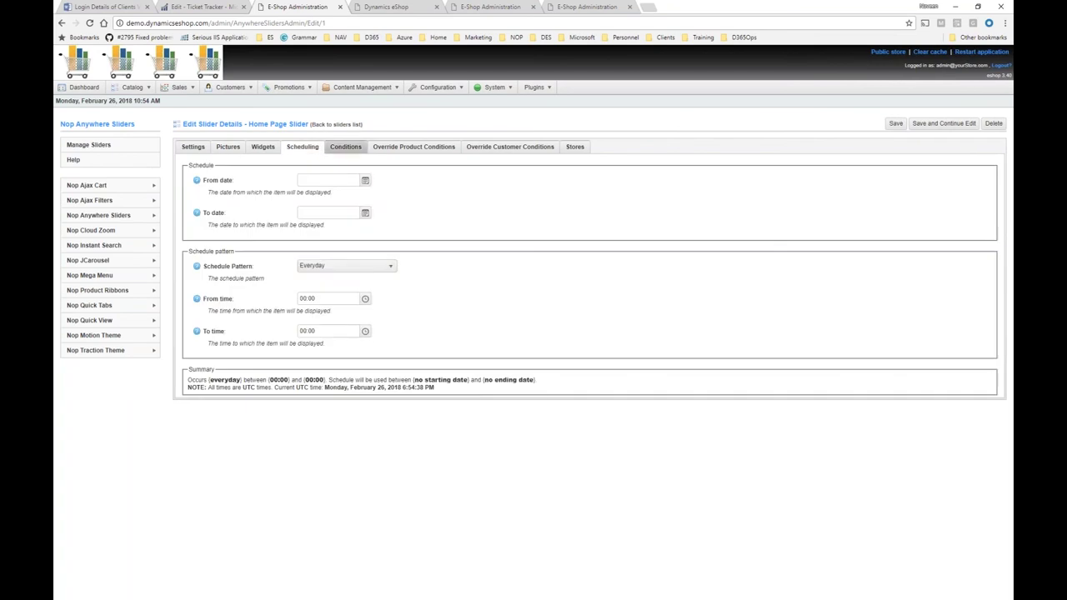
pyautogui.click(345, 147)
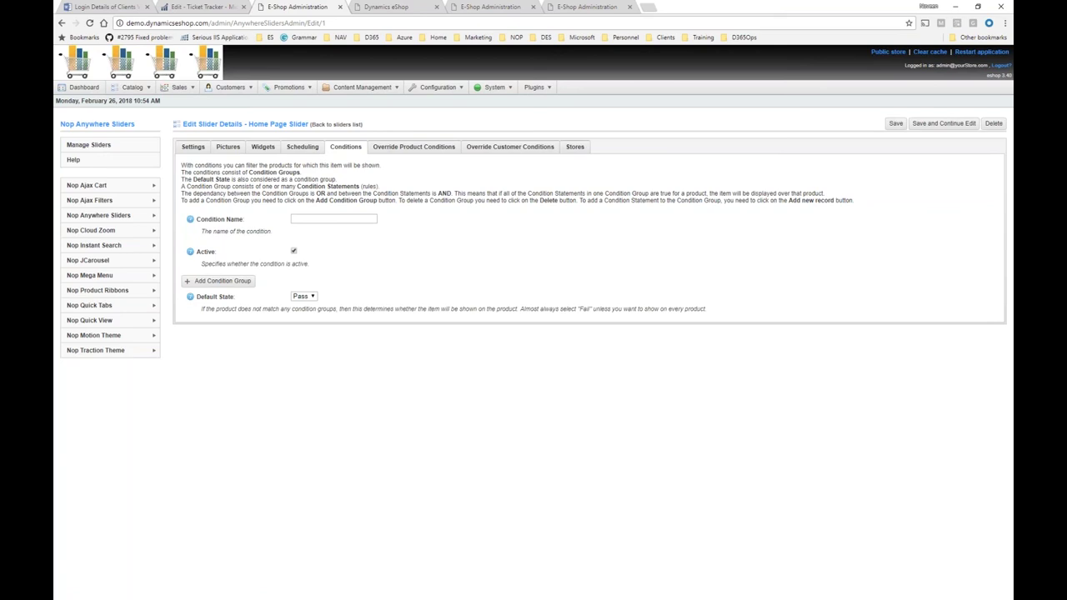
pyautogui.click(340, 125)
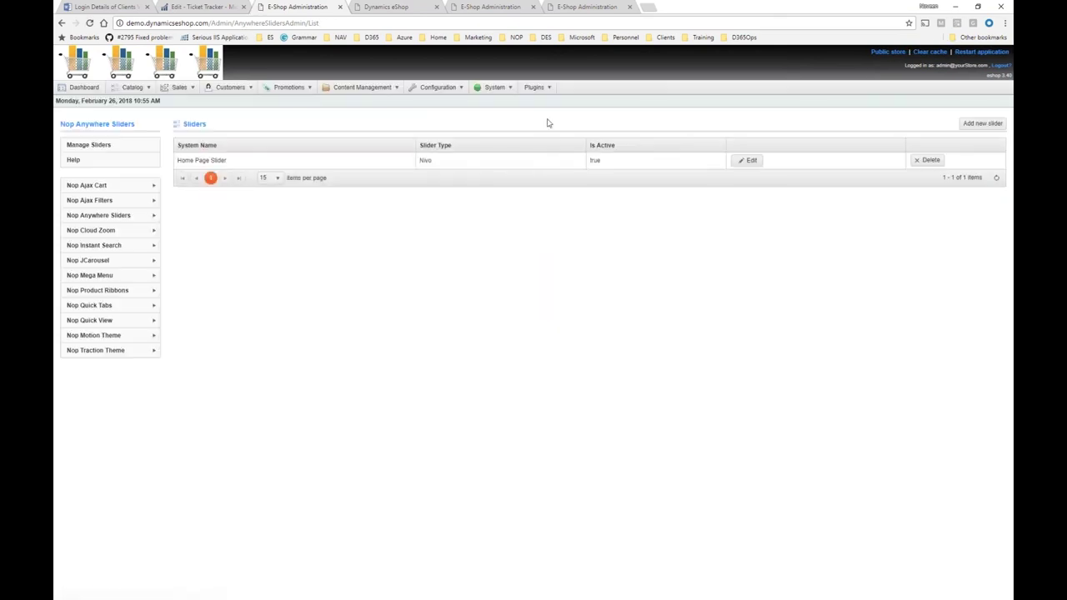
pyautogui.moveTo(535, 86)
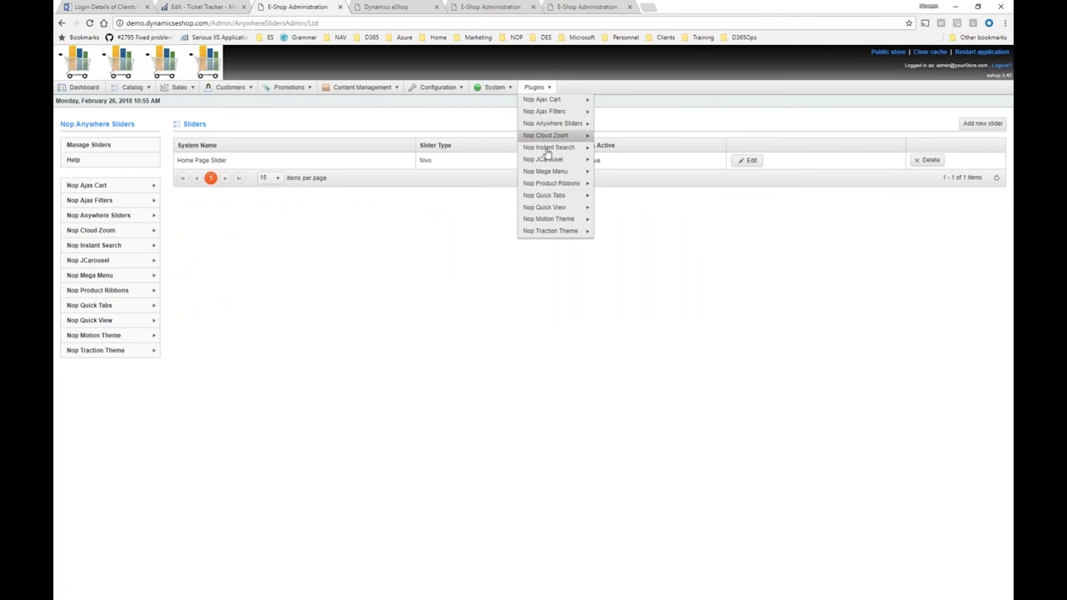
# Go to the Dashboard showing order totals, registered customers and bestsellers.
pyautogui.moveTo(552, 200)
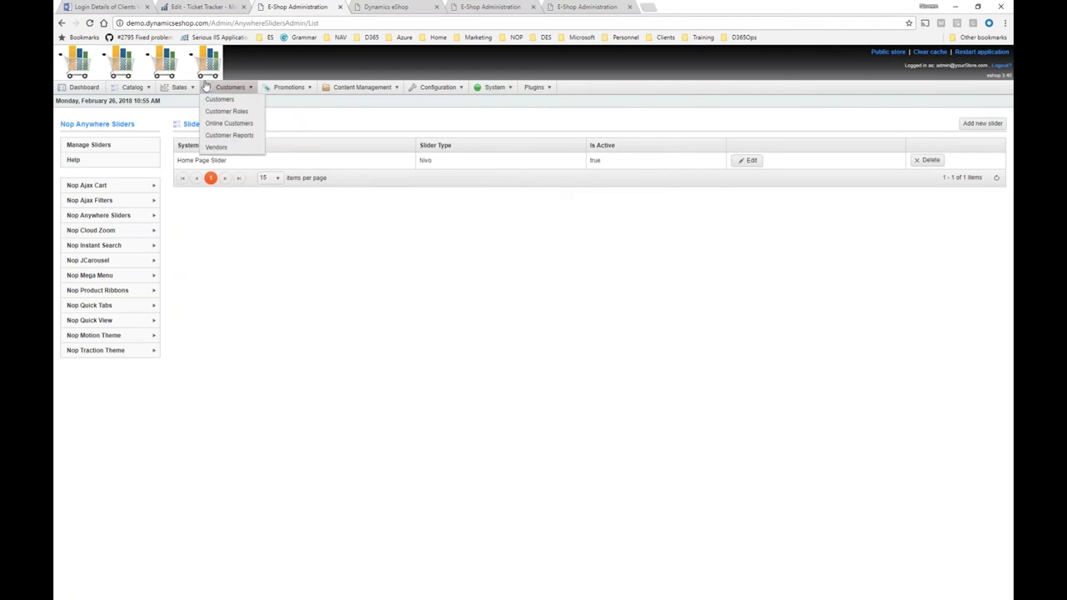
pyautogui.moveTo(192, 88)
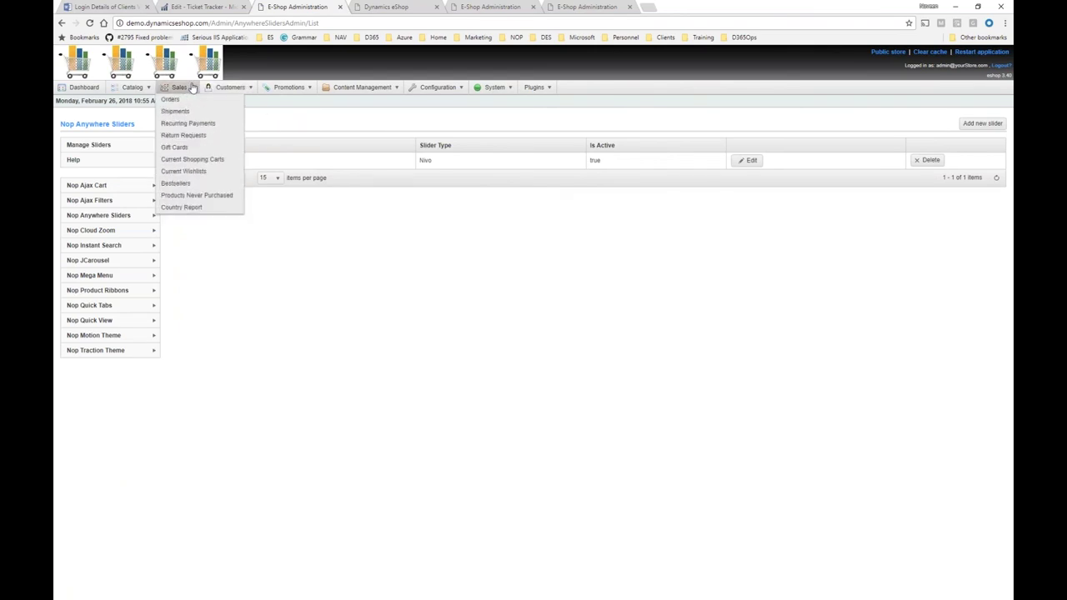
pyautogui.click(87, 97)
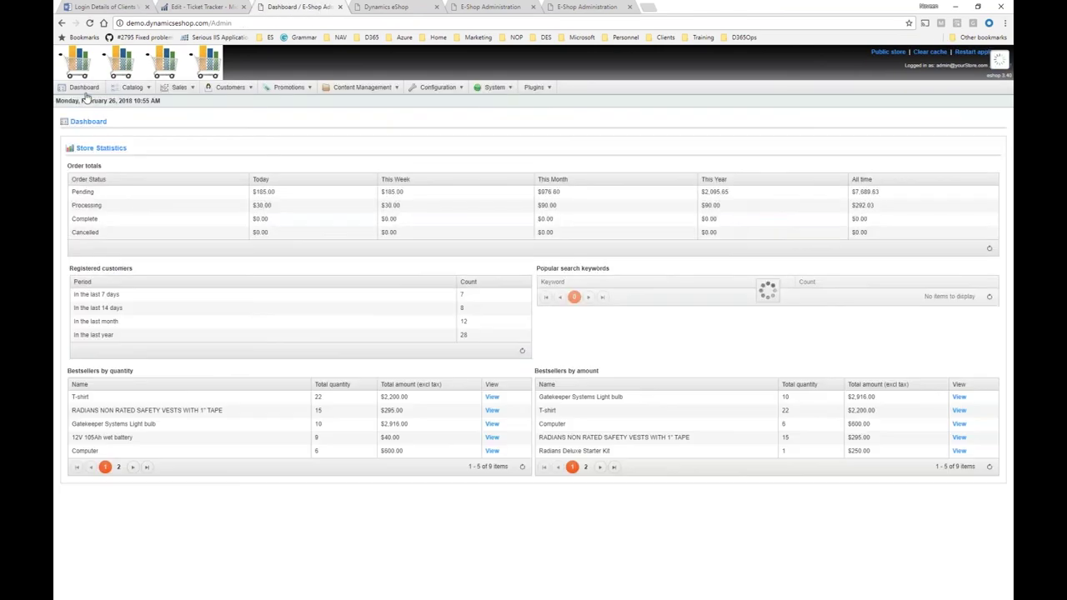